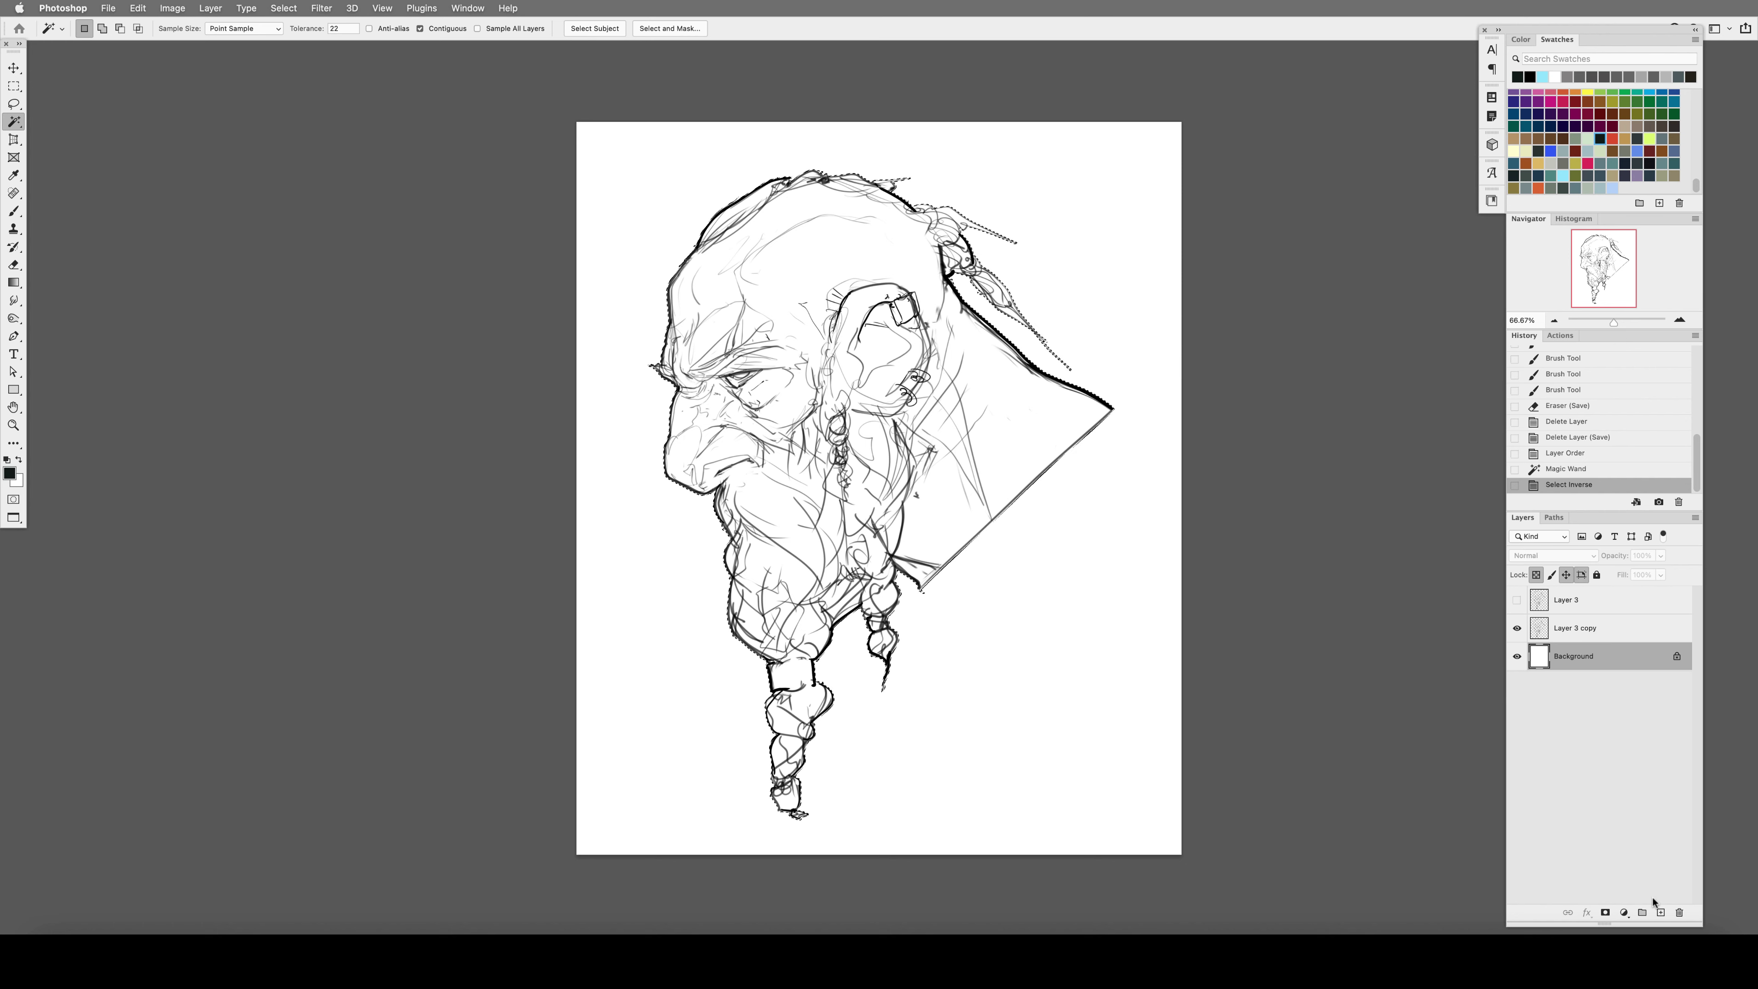
Fill the selected dwarf outline with dark colour on a new layer and merge it into the line layer.
{"action": "left_click", "coordinate": [1659, 912]}
{"action": "key", "text": "alt+BackSpace"}
{"action": "key", "text": "super+d"}
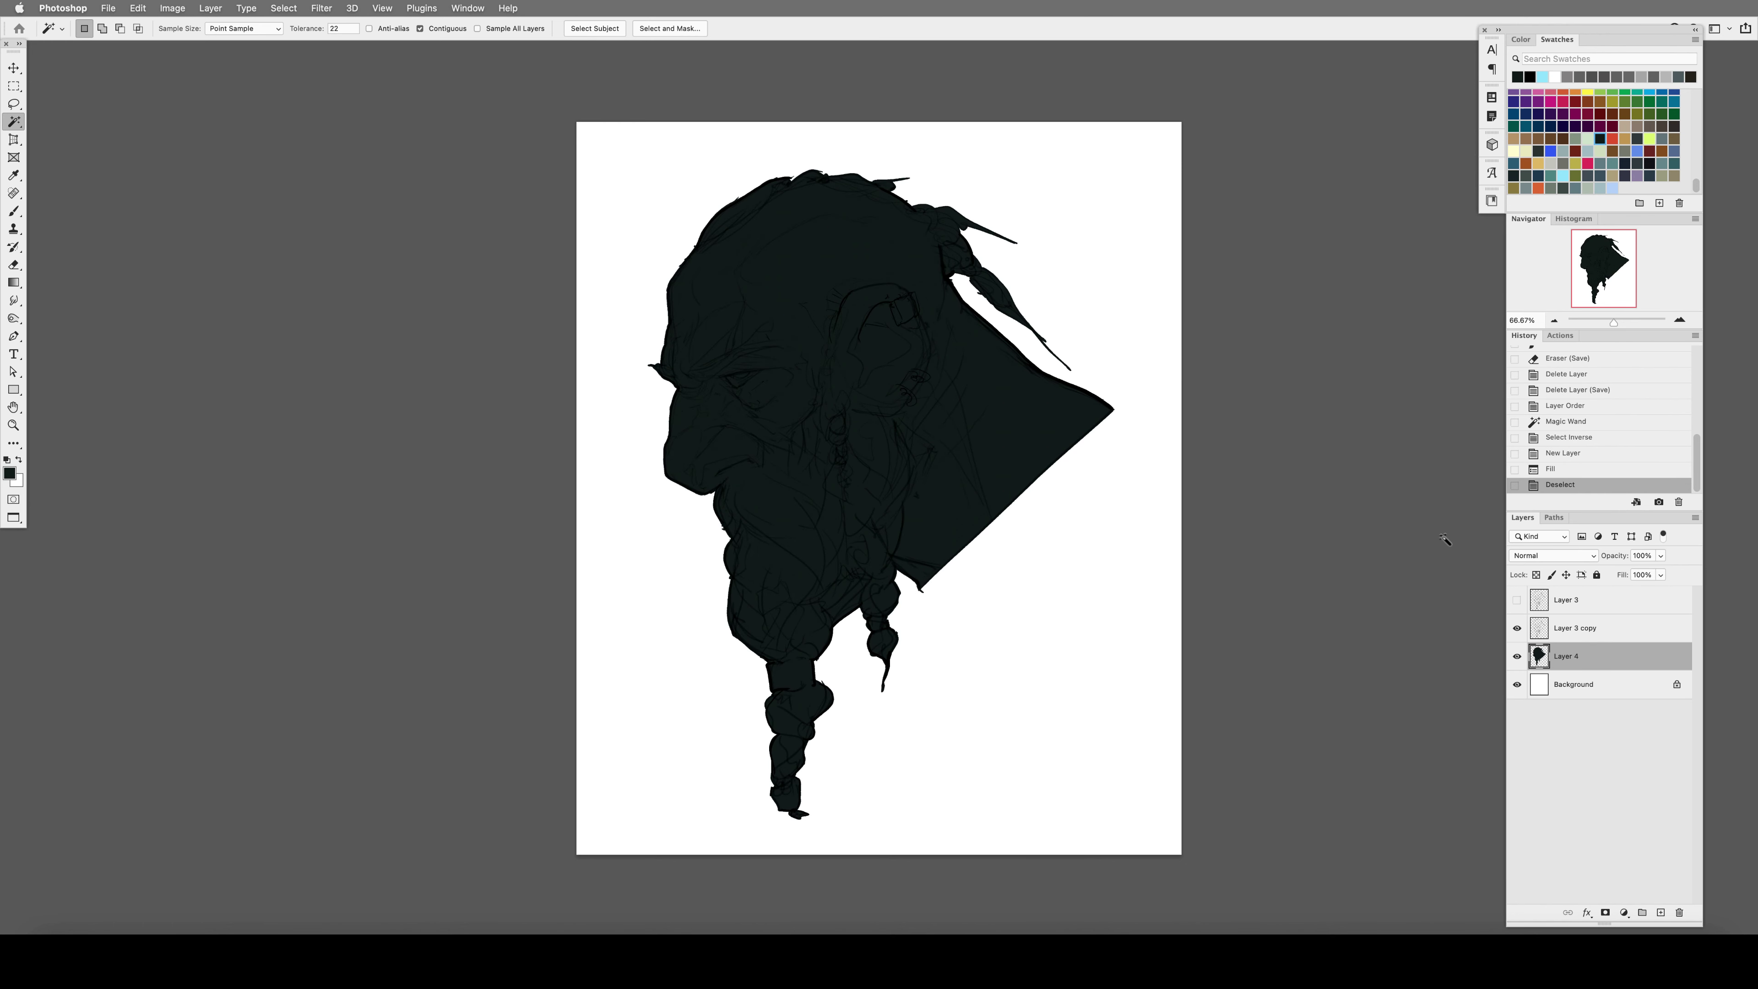
{"action": "key", "text": "super+e"}
Erase stray bits from the silhouette edges, the hair spike tip and near the braid tip.
{"action": "key", "text": "e"}
{"action": "left_click_drag", "start_coordinate": [927, 585], "coordinate": [919, 594]}
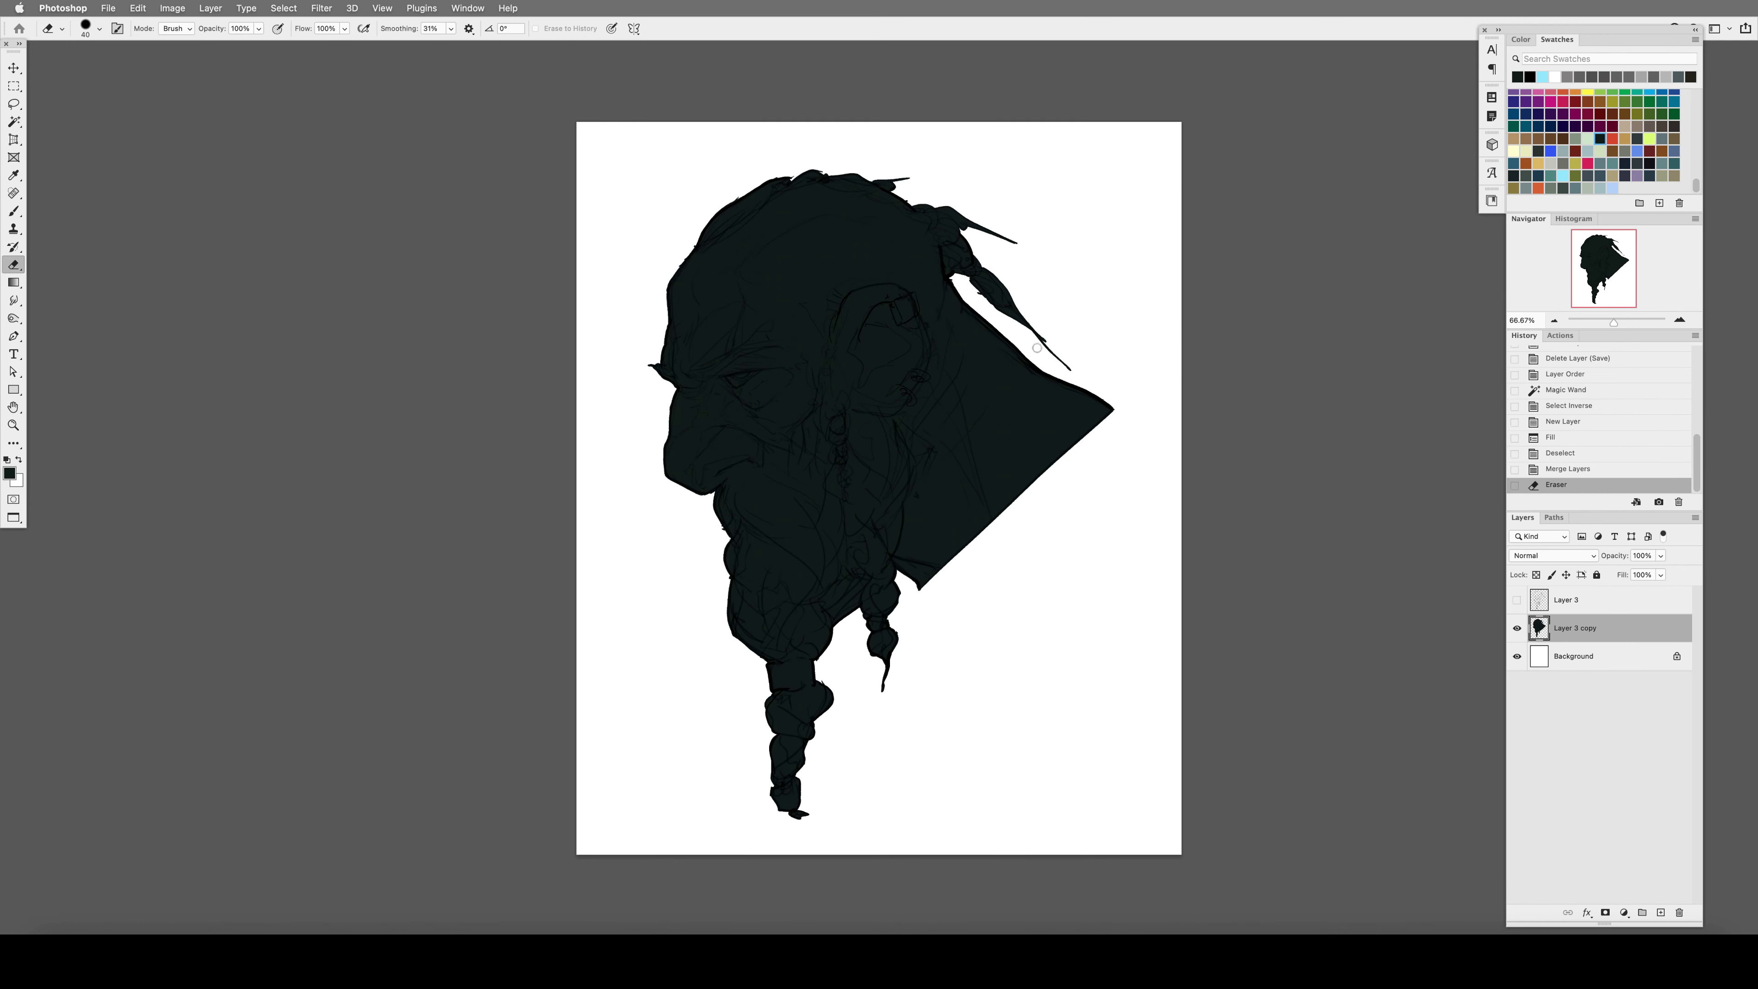
{"action": "left_click_drag", "start_coordinate": [1076, 374], "coordinate": [1035, 343]}
{"action": "left_click_drag", "start_coordinate": [1014, 232], "coordinate": [976, 235]}
{"action": "left_click", "coordinate": [1048, 247]}
{"action": "left_click", "coordinate": [1025, 239]}
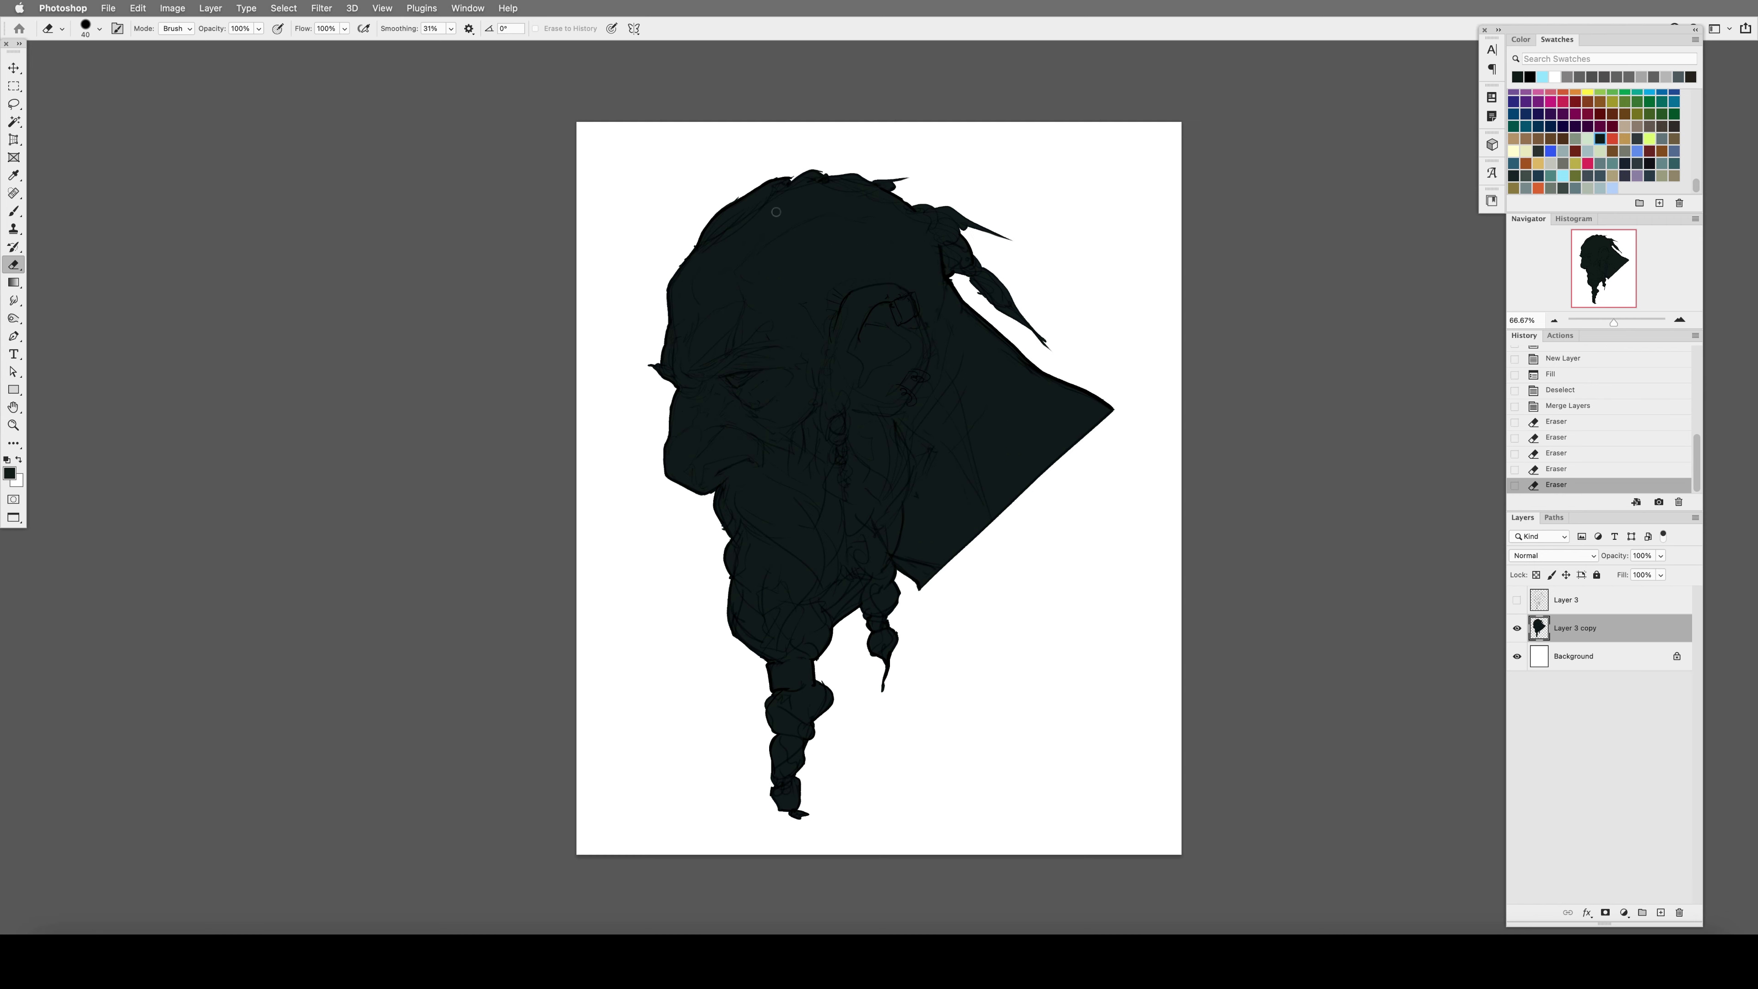
{"action": "left_click", "coordinate": [813, 807]}
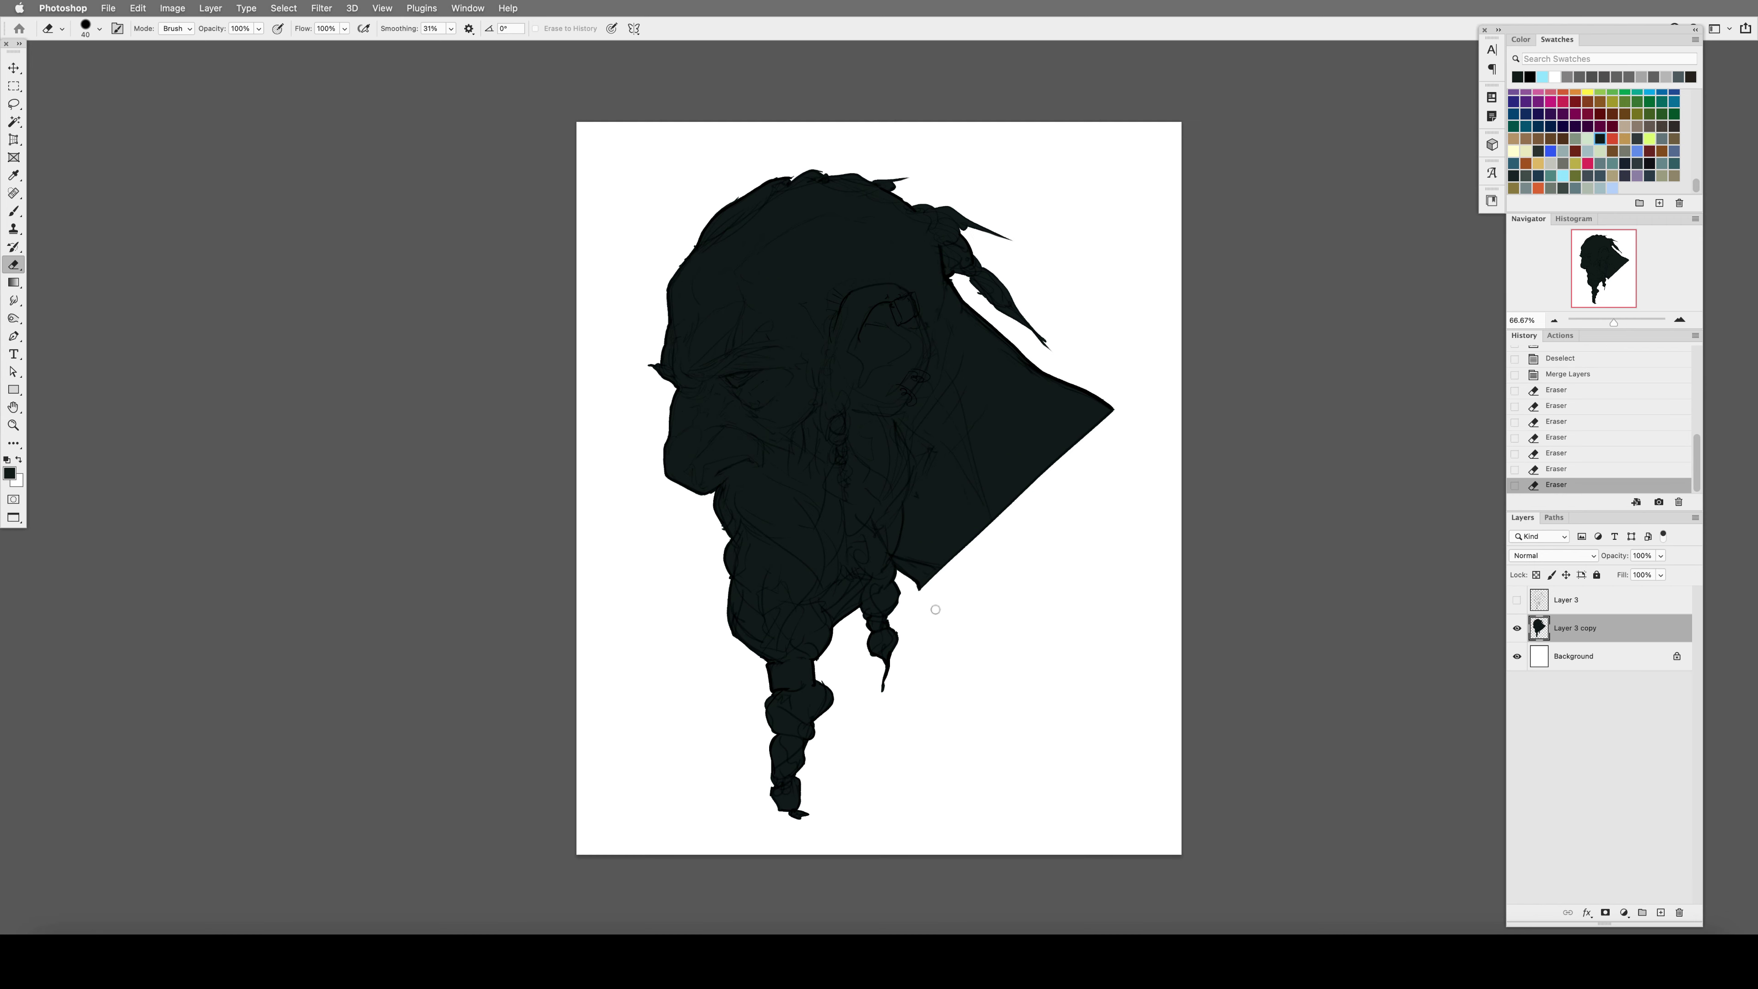
Add a new layer, load the silhouette as a selection and pick red as the paint colour.
{"action": "left_click", "coordinate": [1659, 913]}
{"action": "left_click", "coordinate": [1539, 656], "text": "super"}
{"action": "left_click", "coordinate": [1613, 139]}
Set brush smoothing and paint red across the upper brow and cheek.
{"action": "key", "text": "b"}
{"action": "left_click", "coordinate": [507, 29]}
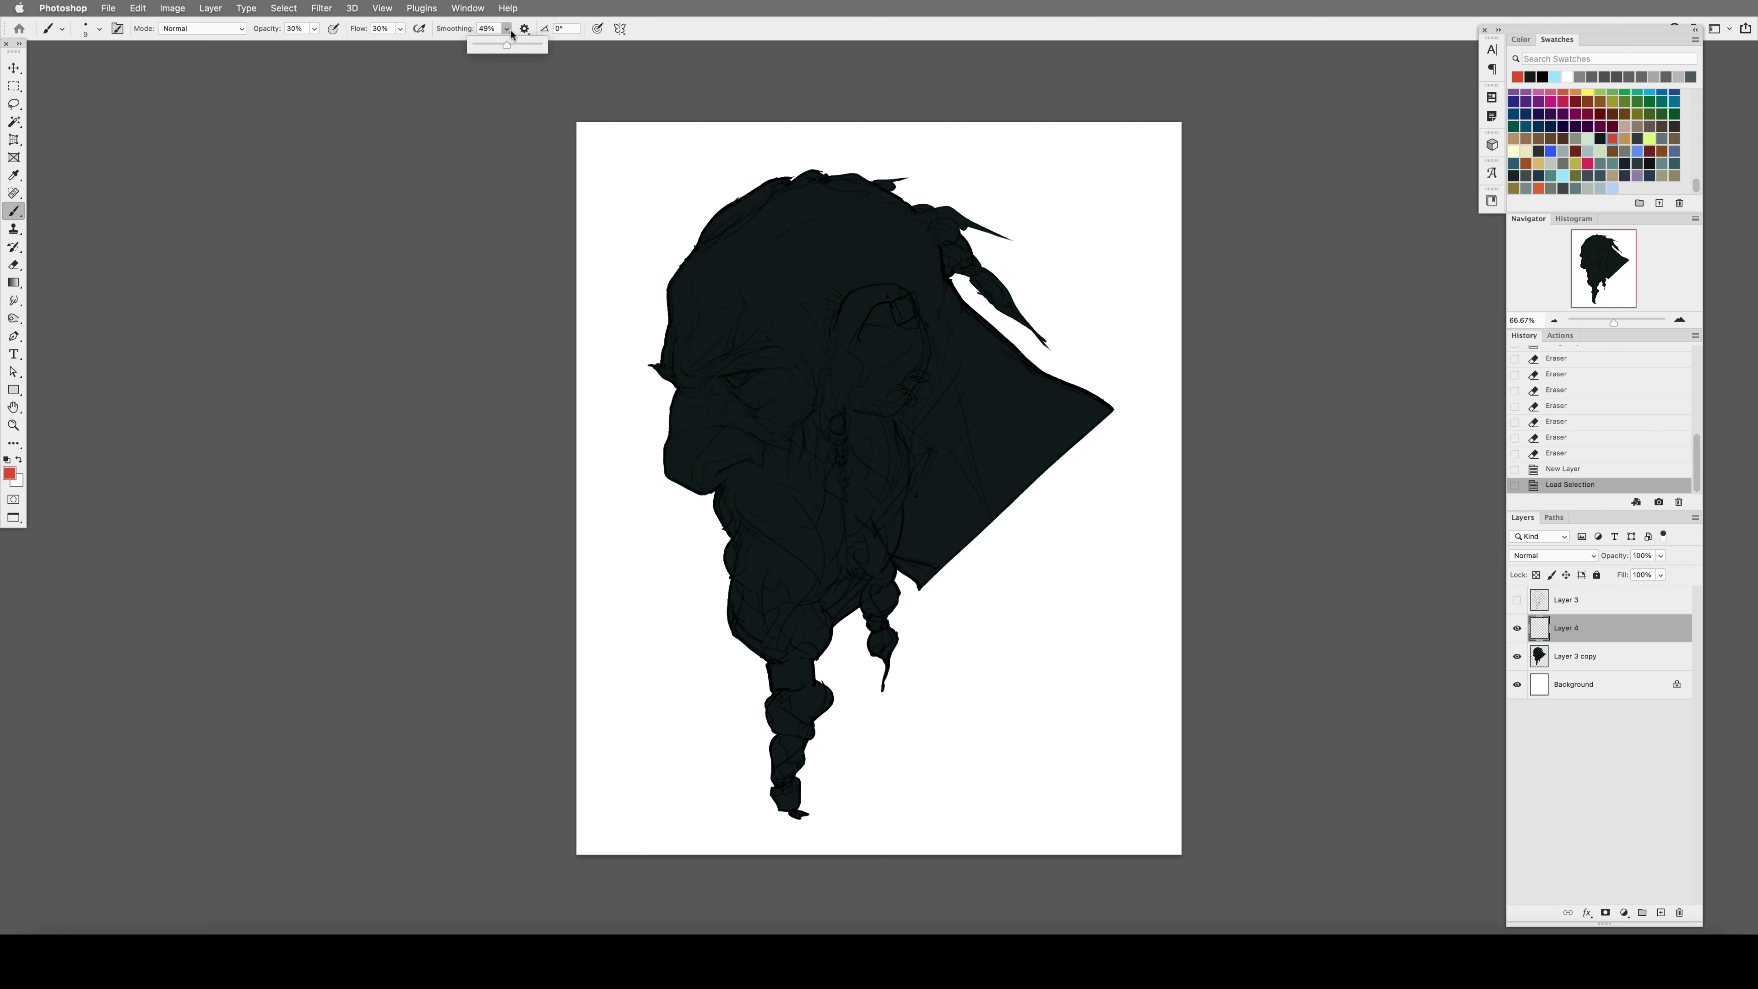
{"action": "left_click", "coordinate": [470, 263]}
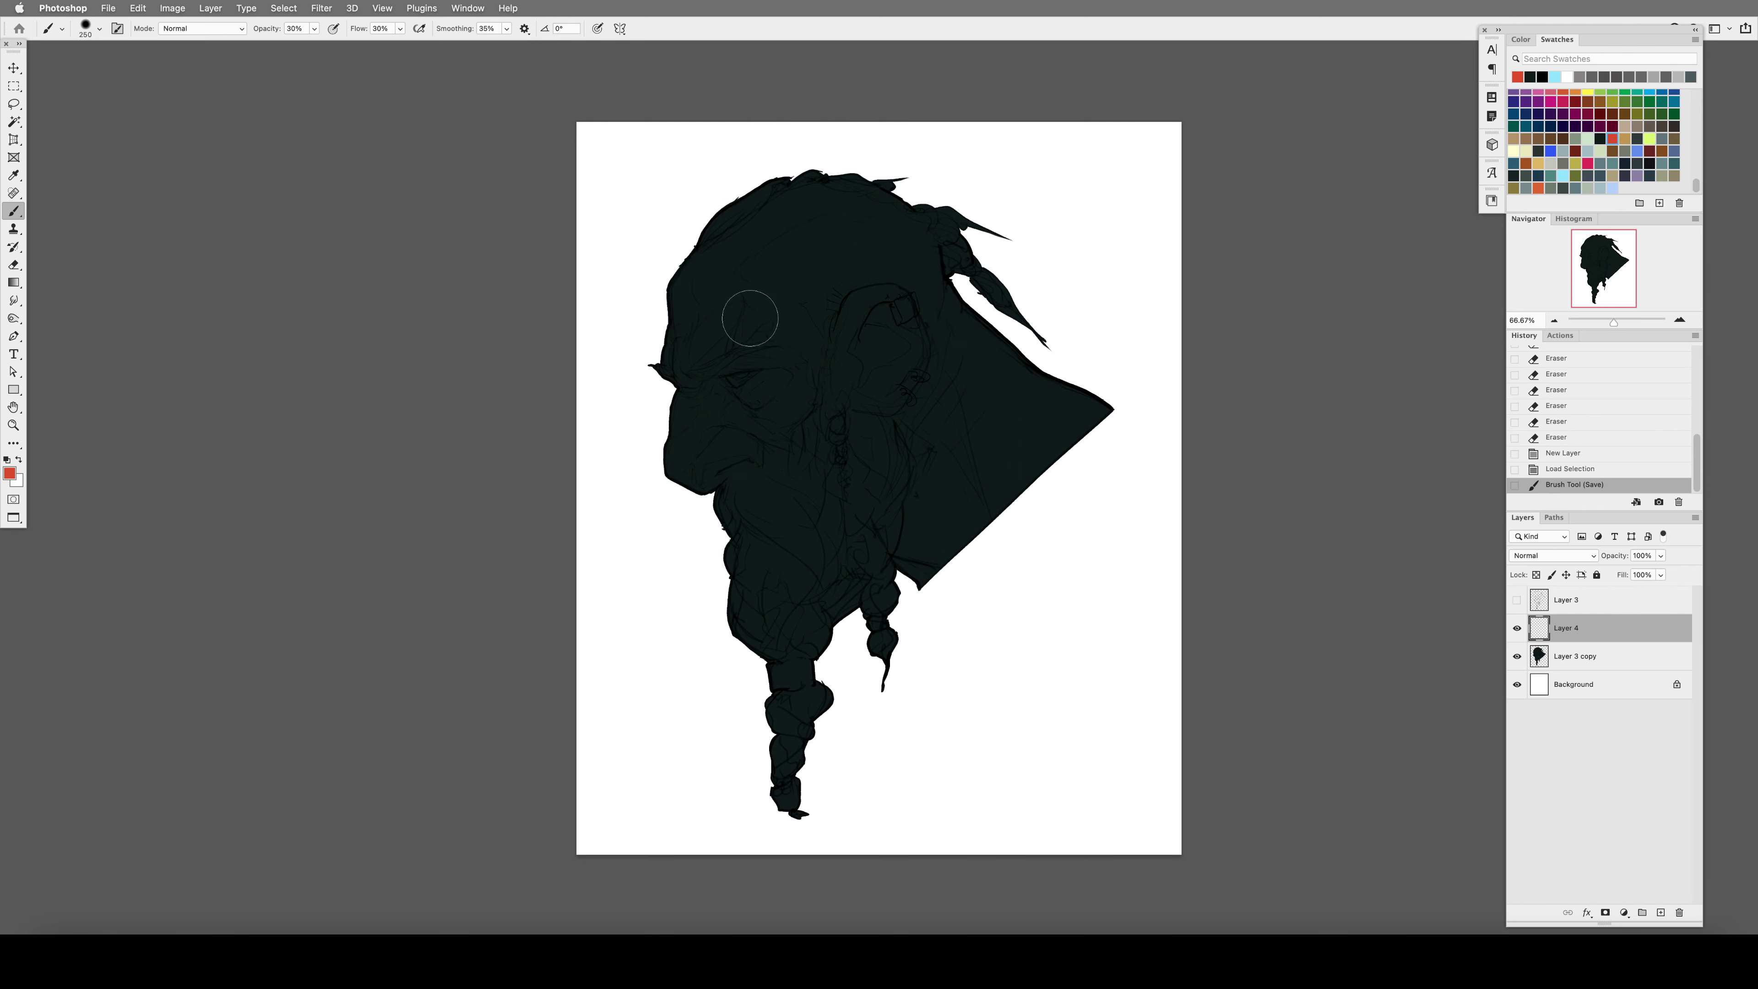
{"action": "mouse_move", "coordinate": [750, 318]}
{"action": "left_mouse_down"}
{"action": "mouse_move", "coordinate": [789, 312]}
{"action": "mouse_move", "coordinate": [726, 333]}
{"action": "left_mouse_up"}
{"action": "left_click_drag", "start_coordinate": [806, 381], "coordinate": [771, 416]}
{"action": "key", "text": "bracketleft"}
{"action": "key", "text": "bracketleft"}
{"action": "key", "text": "bracketleft"}
{"action": "key", "text": "bracketleft"}
{"action": "key", "text": "bracketleft"}
{"action": "key", "text": "bracketleft"}
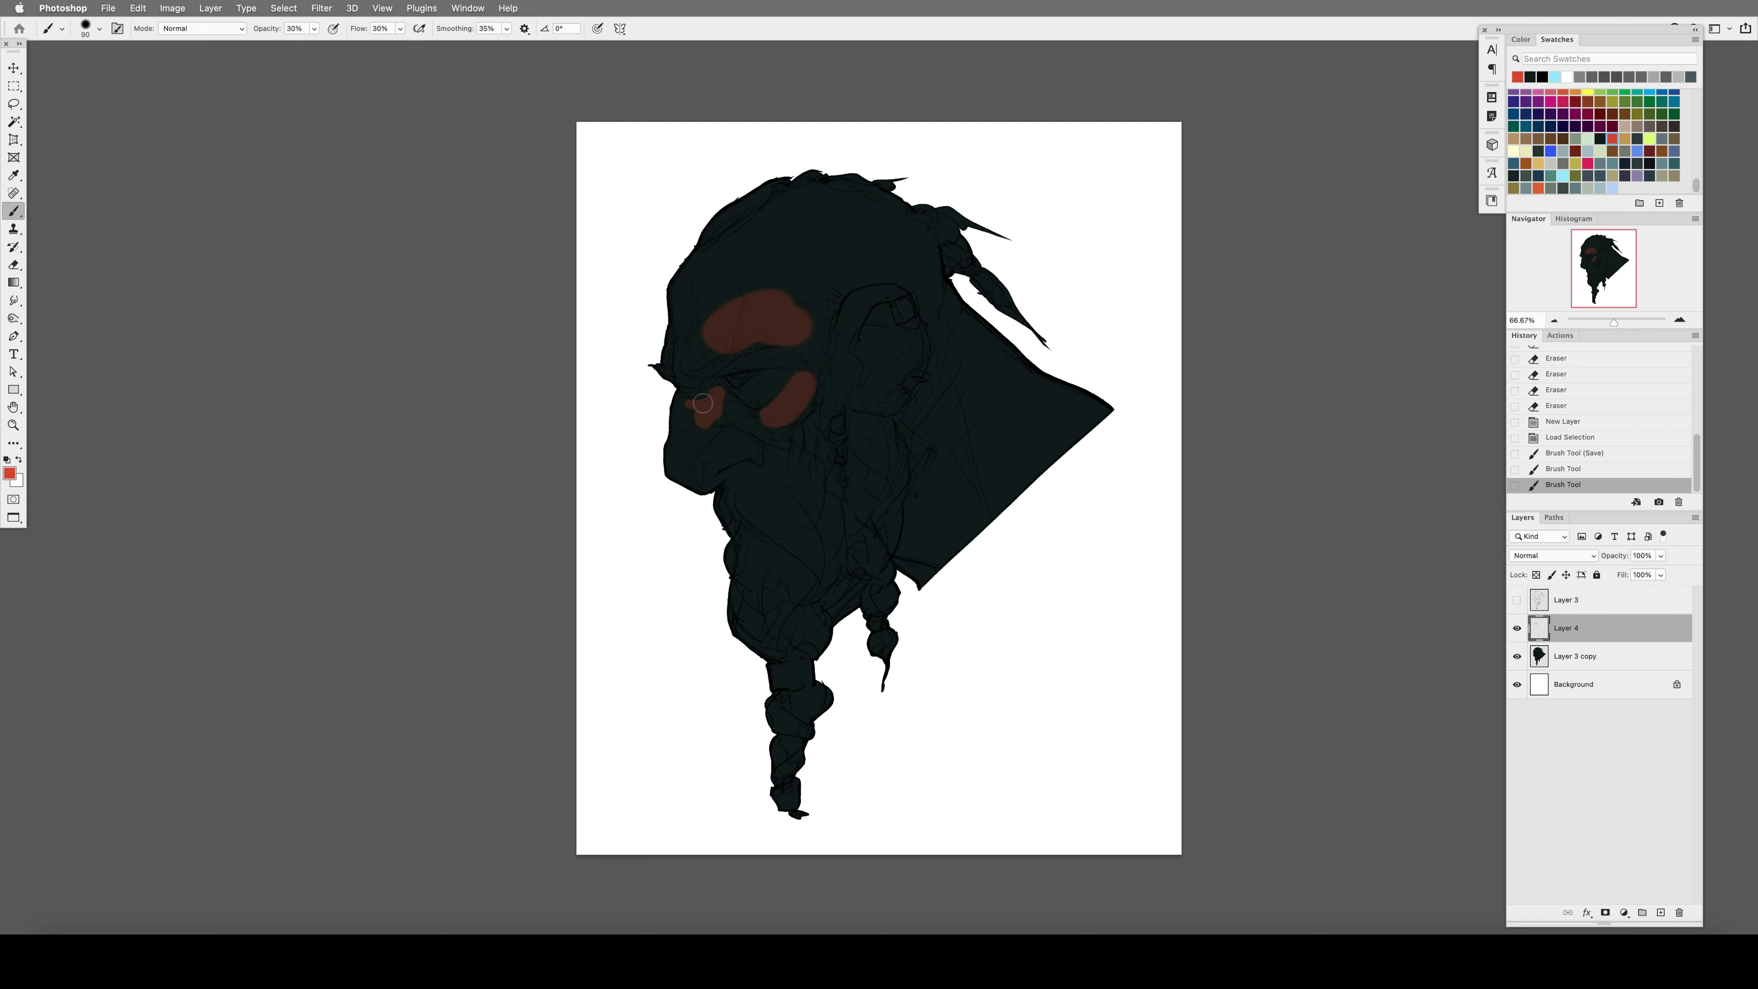
{"action": "mouse_move", "coordinate": [702, 402]}
{"action": "left_mouse_down"}
{"action": "mouse_move", "coordinate": [703, 459]}
{"action": "mouse_move", "coordinate": [751, 446]}
{"action": "mouse_move", "coordinate": [692, 471]}
{"action": "mouse_move", "coordinate": [782, 432]}
{"action": "left_mouse_up"}
On the mirrored canvas, paint red over the head and around the mouth and lower lip.
{"action": "key", "text": "super+shift+h"}
{"action": "left_click", "coordinate": [1539, 655], "text": "super"}
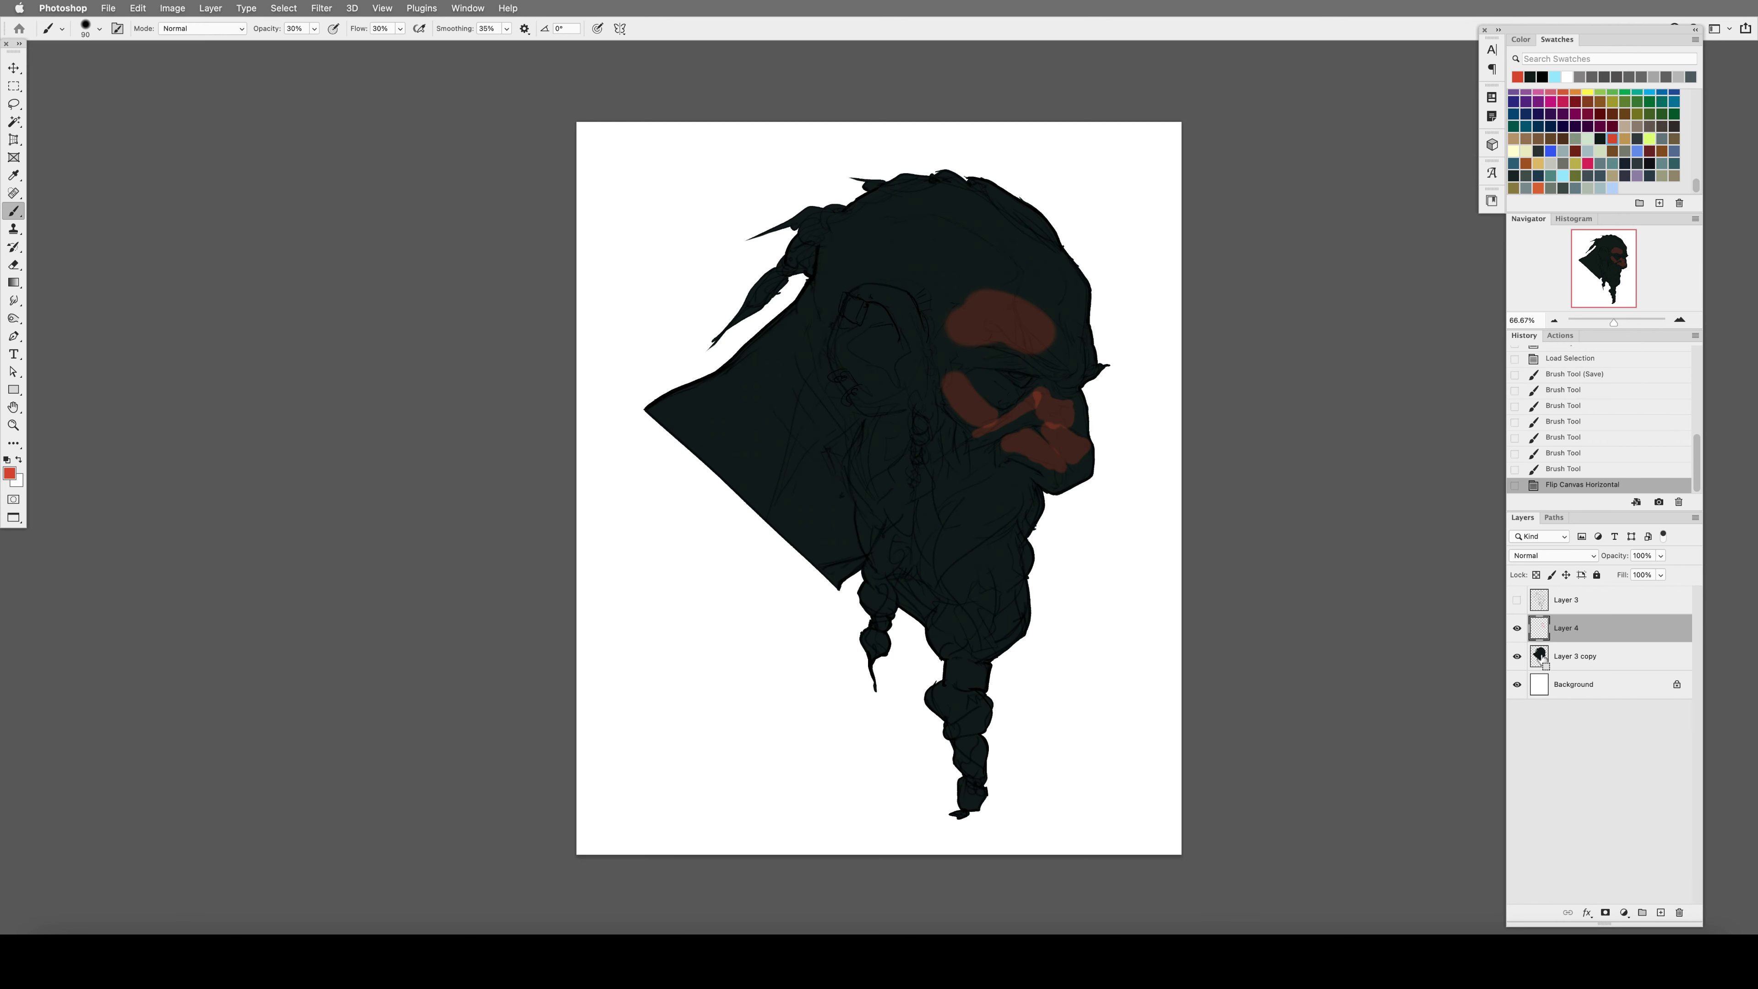
{"action": "key", "text": "bracketright"}
{"action": "key", "text": "bracketright"}
{"action": "key", "text": "bracketright"}
{"action": "key", "text": "bracketright"}
{"action": "key", "text": "bracketright"}
{"action": "key", "text": "bracketright"}
{"action": "mouse_move", "coordinate": [969, 326]}
{"action": "left_mouse_down"}
{"action": "mouse_move", "coordinate": [990, 277]}
{"action": "mouse_move", "coordinate": [866, 208]}
{"action": "mouse_move", "coordinate": [1001, 299]}
{"action": "mouse_move", "coordinate": [1031, 229]}
{"action": "mouse_move", "coordinate": [1032, 332]}
{"action": "left_mouse_up"}
{"action": "key", "text": "bracketleft"}
{"action": "key", "text": "bracketleft"}
{"action": "key", "text": "bracketleft"}
{"action": "key", "text": "bracketleft"}
{"action": "key", "text": "bracketleft"}
{"action": "key", "text": "F5"}
{"action": "key", "text": "F5"}
{"action": "mouse_move", "coordinate": [935, 454]}
{"action": "left_mouse_down"}
{"action": "mouse_move", "coordinate": [1054, 426]}
{"action": "mouse_move", "coordinate": [1088, 451]}
{"action": "mouse_move", "coordinate": [1061, 402]}
{"action": "mouse_move", "coordinate": [1061, 416]}
{"action": "mouse_move", "coordinate": [1012, 386]}
{"action": "mouse_move", "coordinate": [1057, 414]}
{"action": "mouse_move", "coordinate": [1006, 424]}
{"action": "mouse_move", "coordinate": [925, 364]}
{"action": "mouse_move", "coordinate": [963, 366]}
{"action": "mouse_move", "coordinate": [1021, 405]}
{"action": "mouse_move", "coordinate": [934, 383]}
{"action": "mouse_move", "coordinate": [930, 357]}
{"action": "mouse_move", "coordinate": [991, 280]}
{"action": "mouse_move", "coordinate": [939, 332]}
{"action": "mouse_move", "coordinate": [899, 208]}
{"action": "left_mouse_up"}
At 40% opacity with a 125 brush, paint red up the forehead, brow and cheek.
{"action": "key", "text": "4"}
{"action": "key", "text": "bracketright"}
{"action": "mouse_move", "coordinate": [1017, 250]}
{"action": "left_mouse_down"}
{"action": "mouse_move", "coordinate": [998, 325]}
{"action": "mouse_move", "coordinate": [931, 219]}
{"action": "left_mouse_up"}
{"action": "key", "text": "bracketright"}
{"action": "key", "text": "bracketright"}
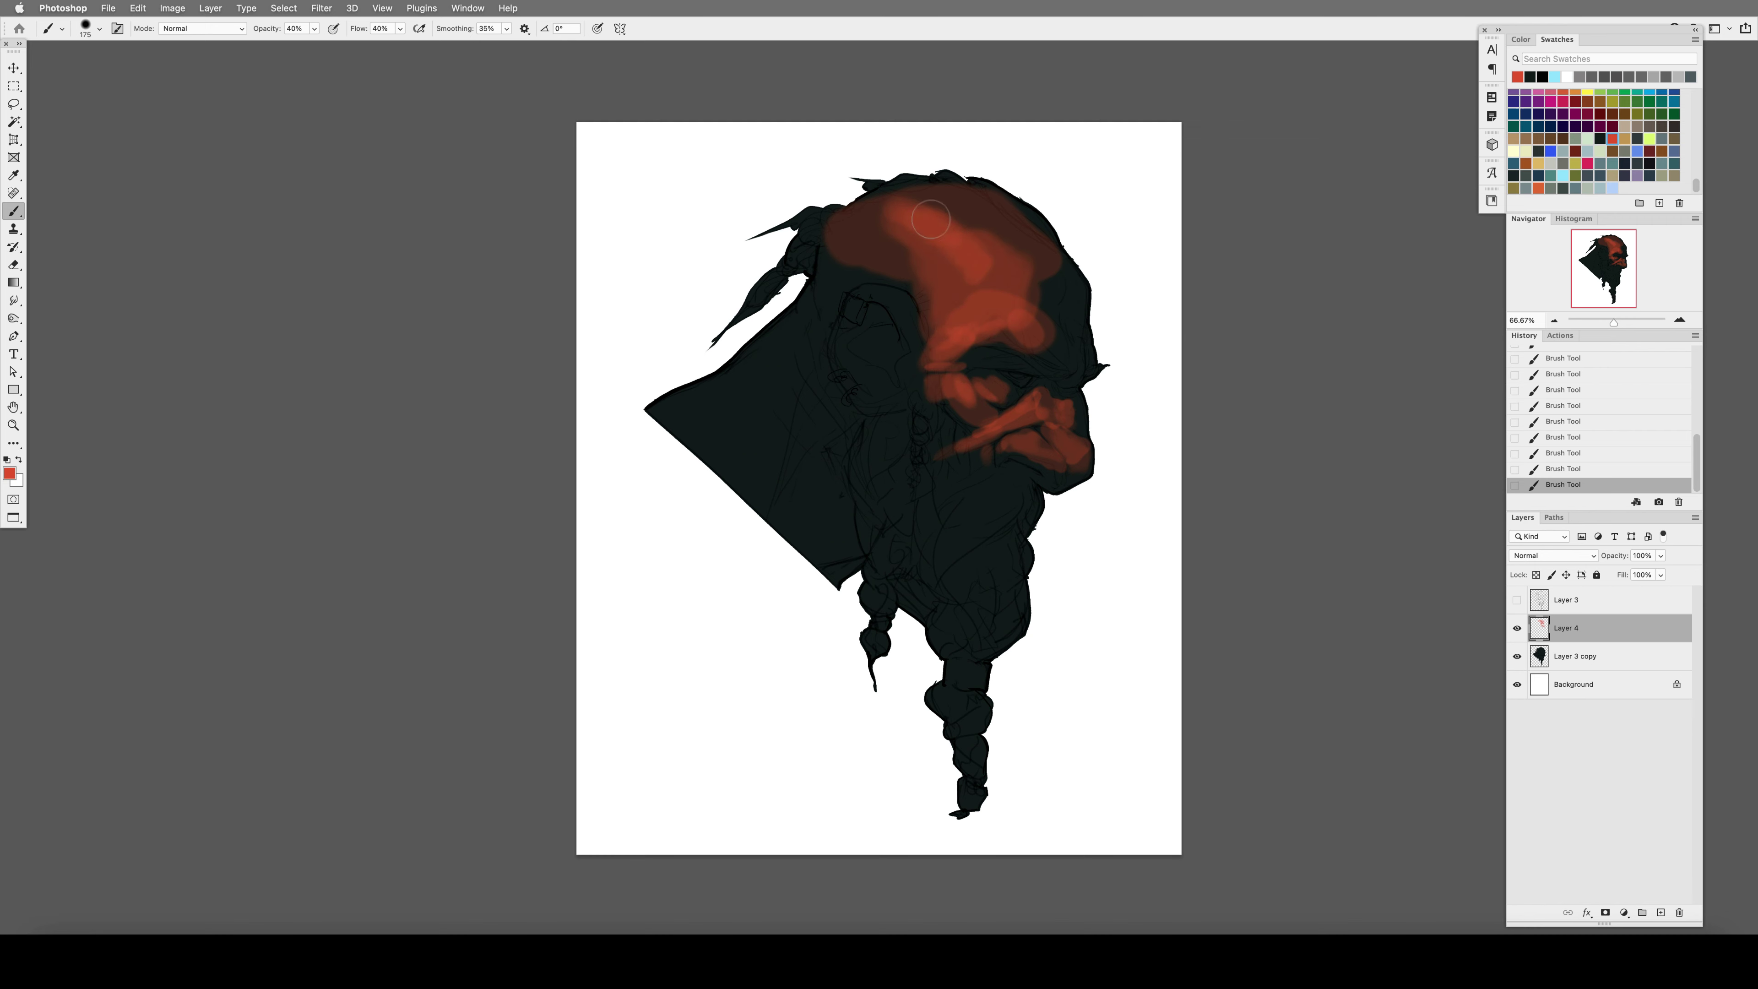
{"action": "key", "text": "bracketleft"}
{"action": "left_click_drag", "start_coordinate": [945, 382], "coordinate": [934, 344]}
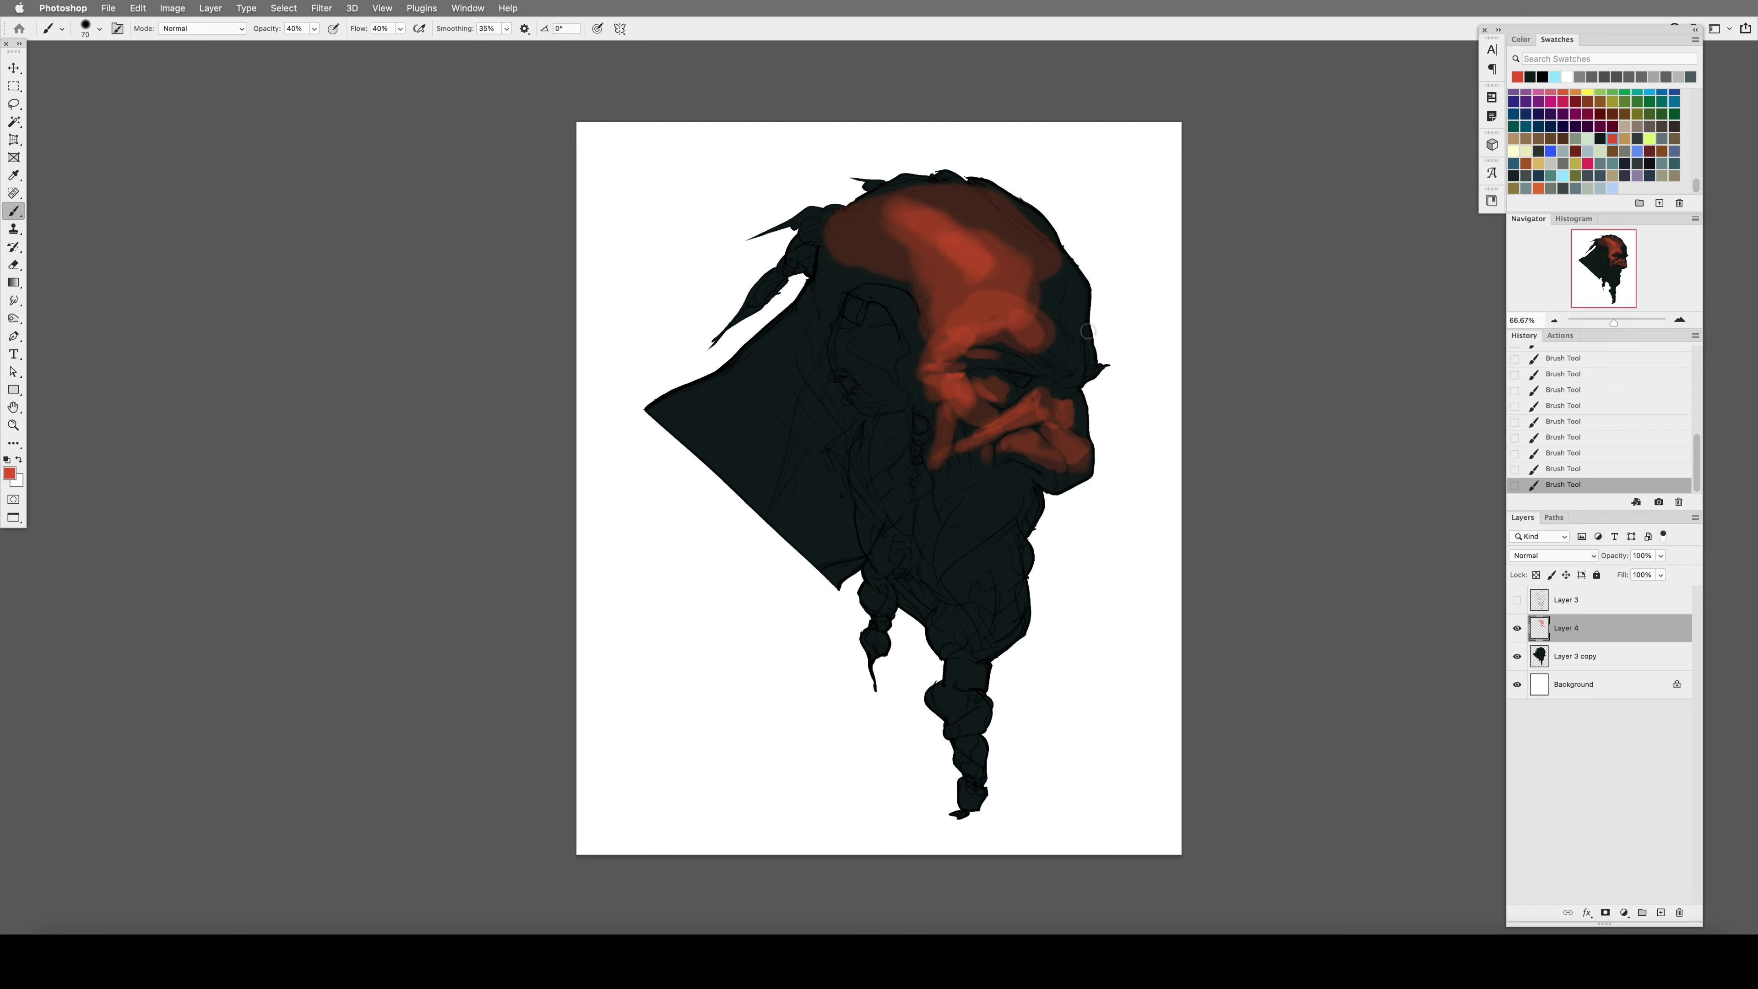
Flip the canvas back and add light 20% red strokes to the brow and nose tip.
{"action": "key", "text": "ctrl+shift+h"}
{"action": "key", "text": "2"}
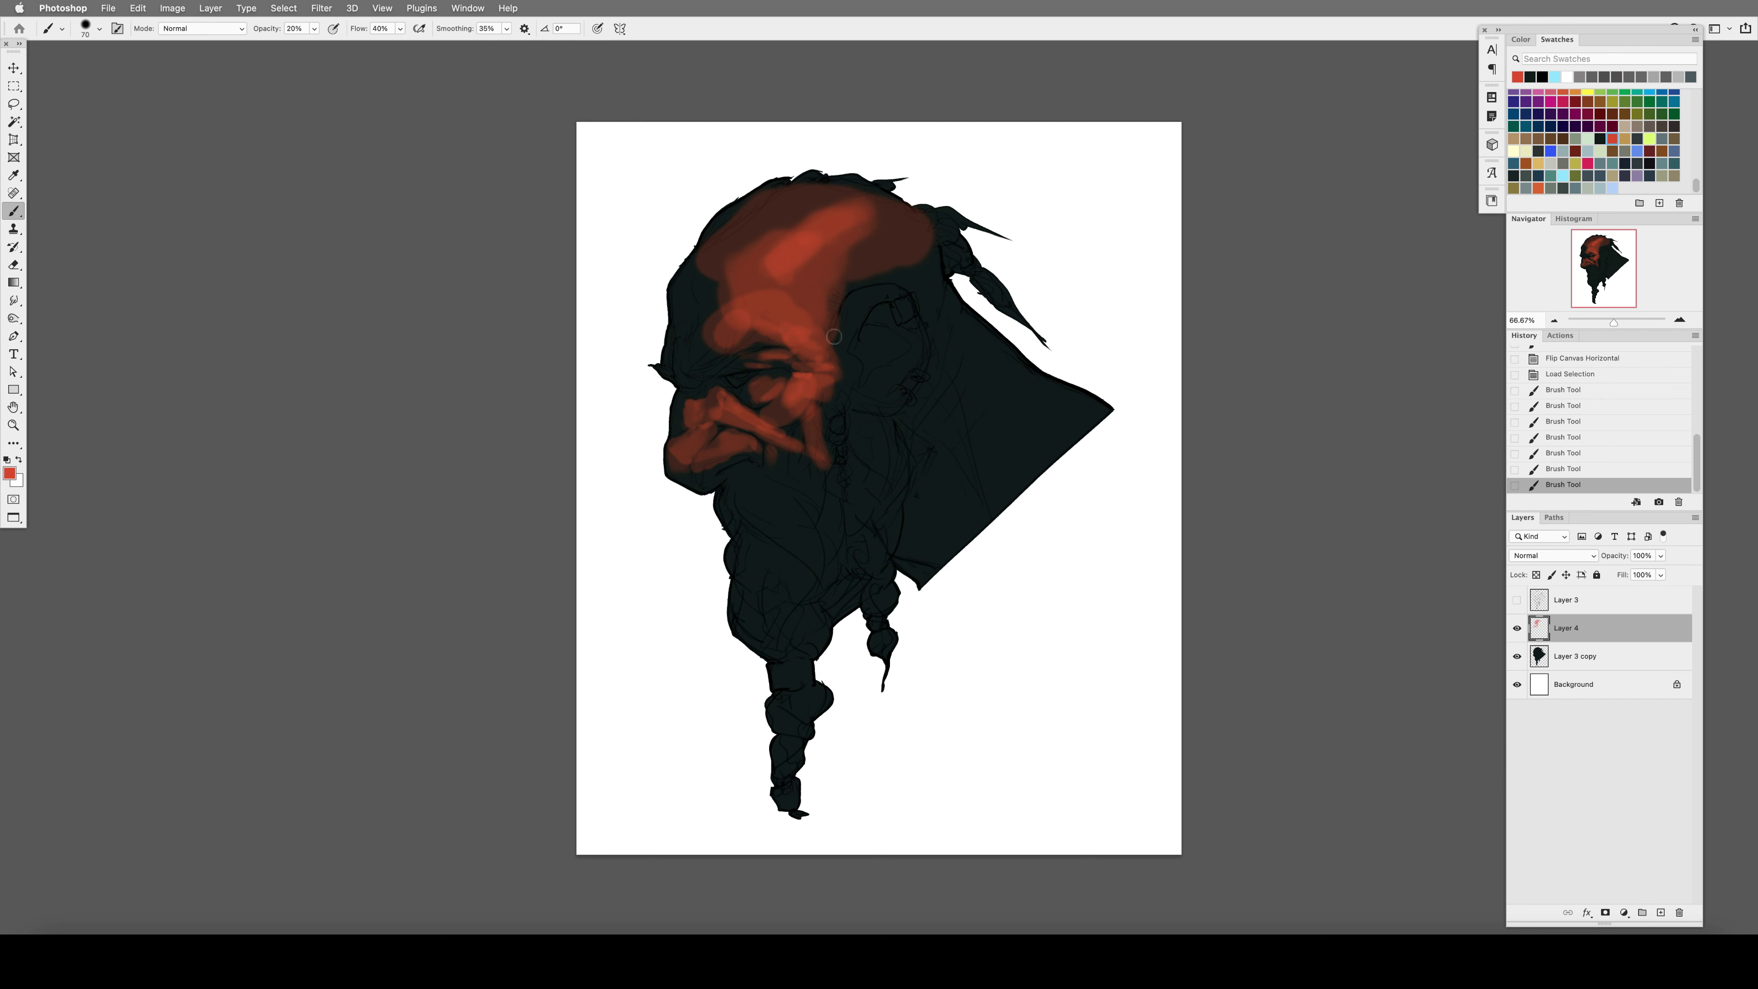
{"action": "left_click_drag", "start_coordinate": [712, 335], "coordinate": [693, 366]}
{"action": "key", "text": "bracketleft"}
{"action": "key", "text": "bracketleft"}
{"action": "key", "text": "bracketleft"}
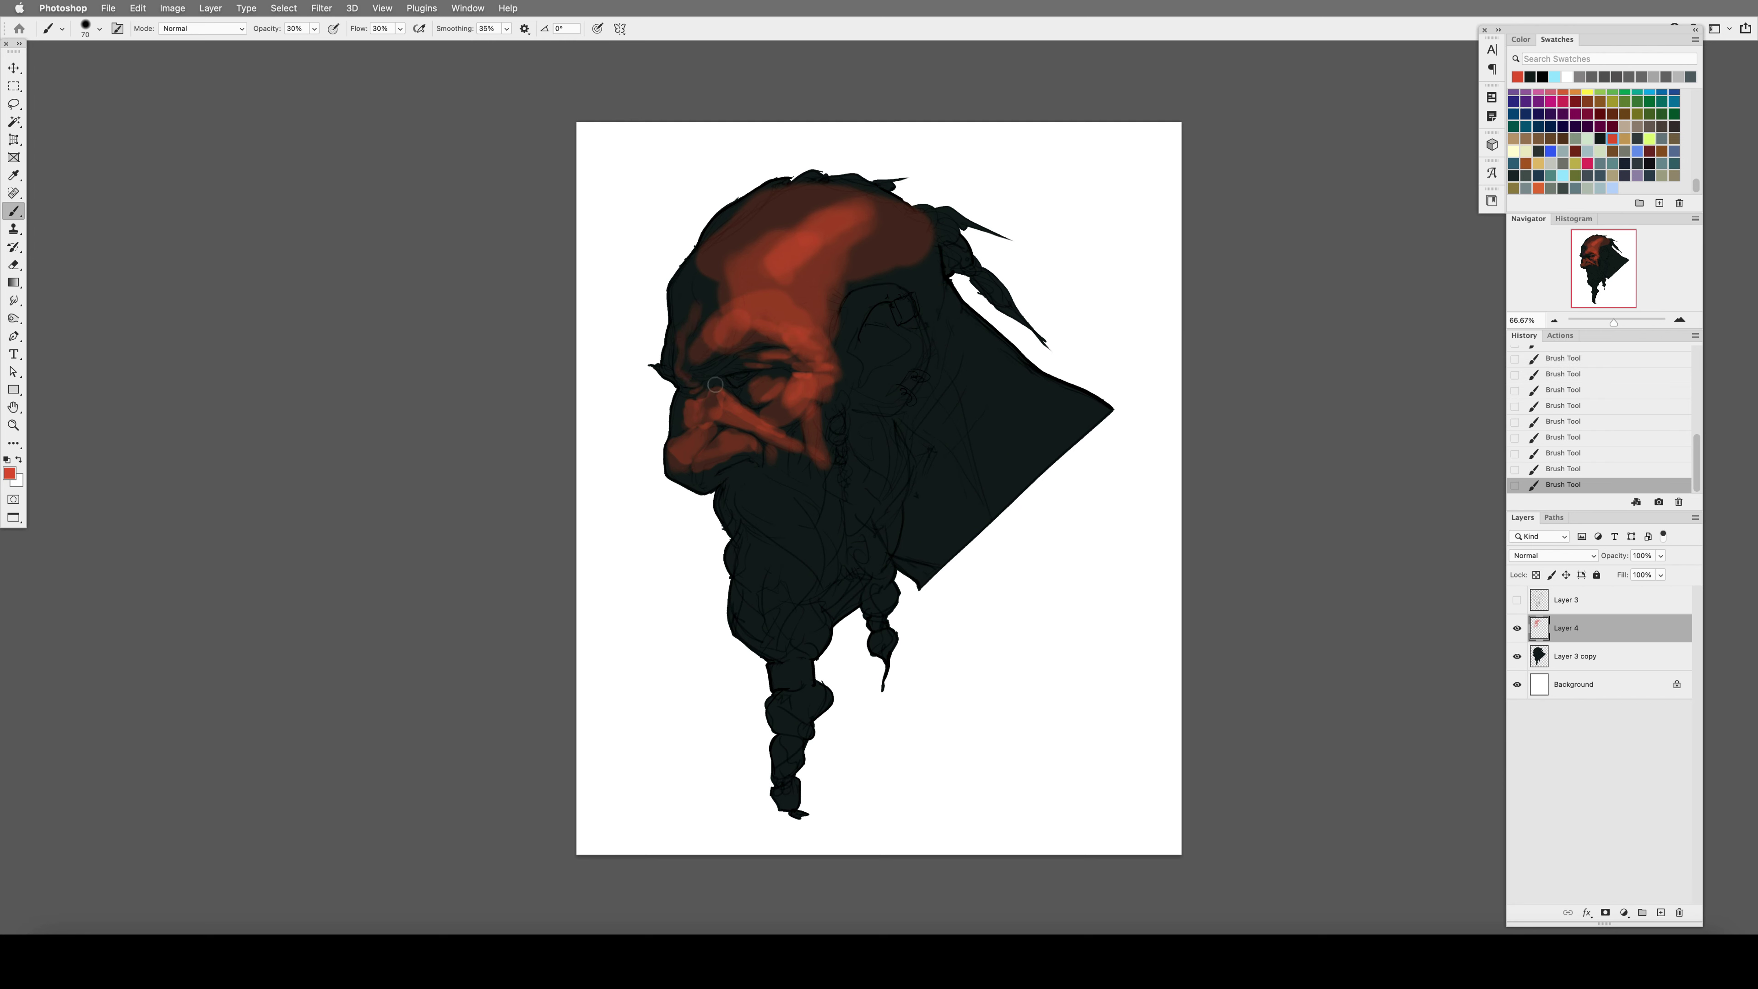
{"action": "key", "text": "bracketright"}
{"action": "key", "text": "bracketright"}
{"action": "key", "text": "bracketright"}
{"action": "left_click_drag", "start_coordinate": [716, 445], "coordinate": [689, 464]}
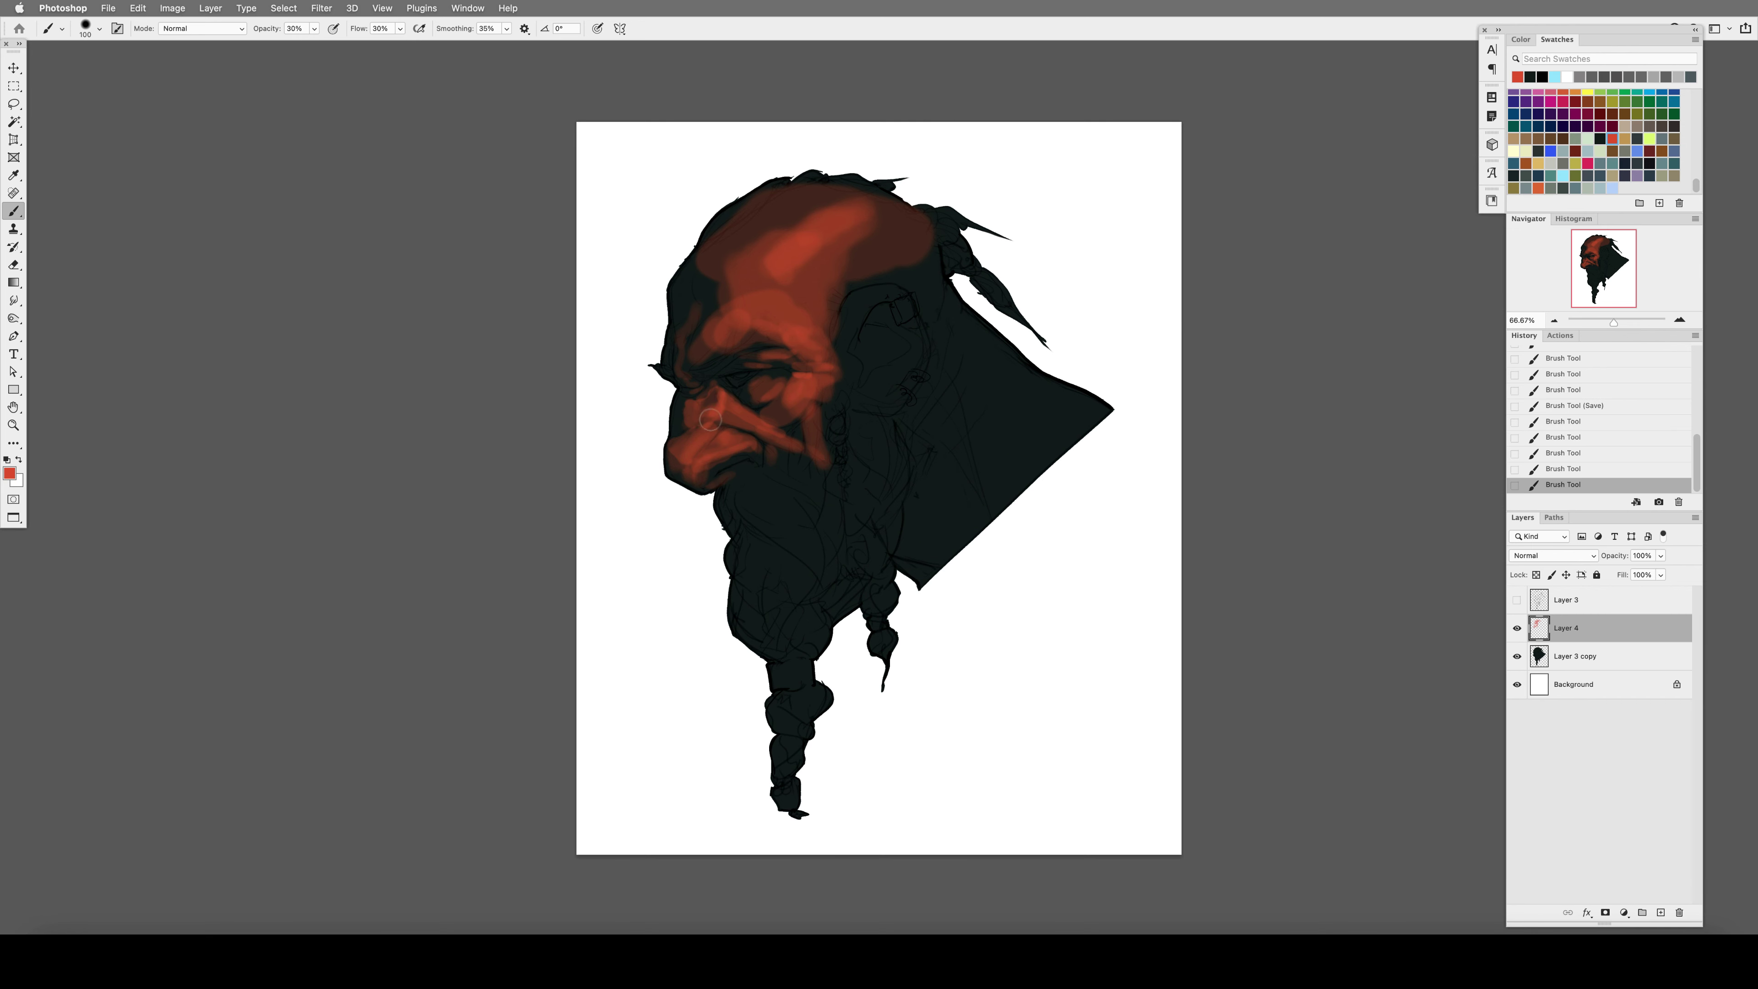
{"action": "key", "text": "3"}
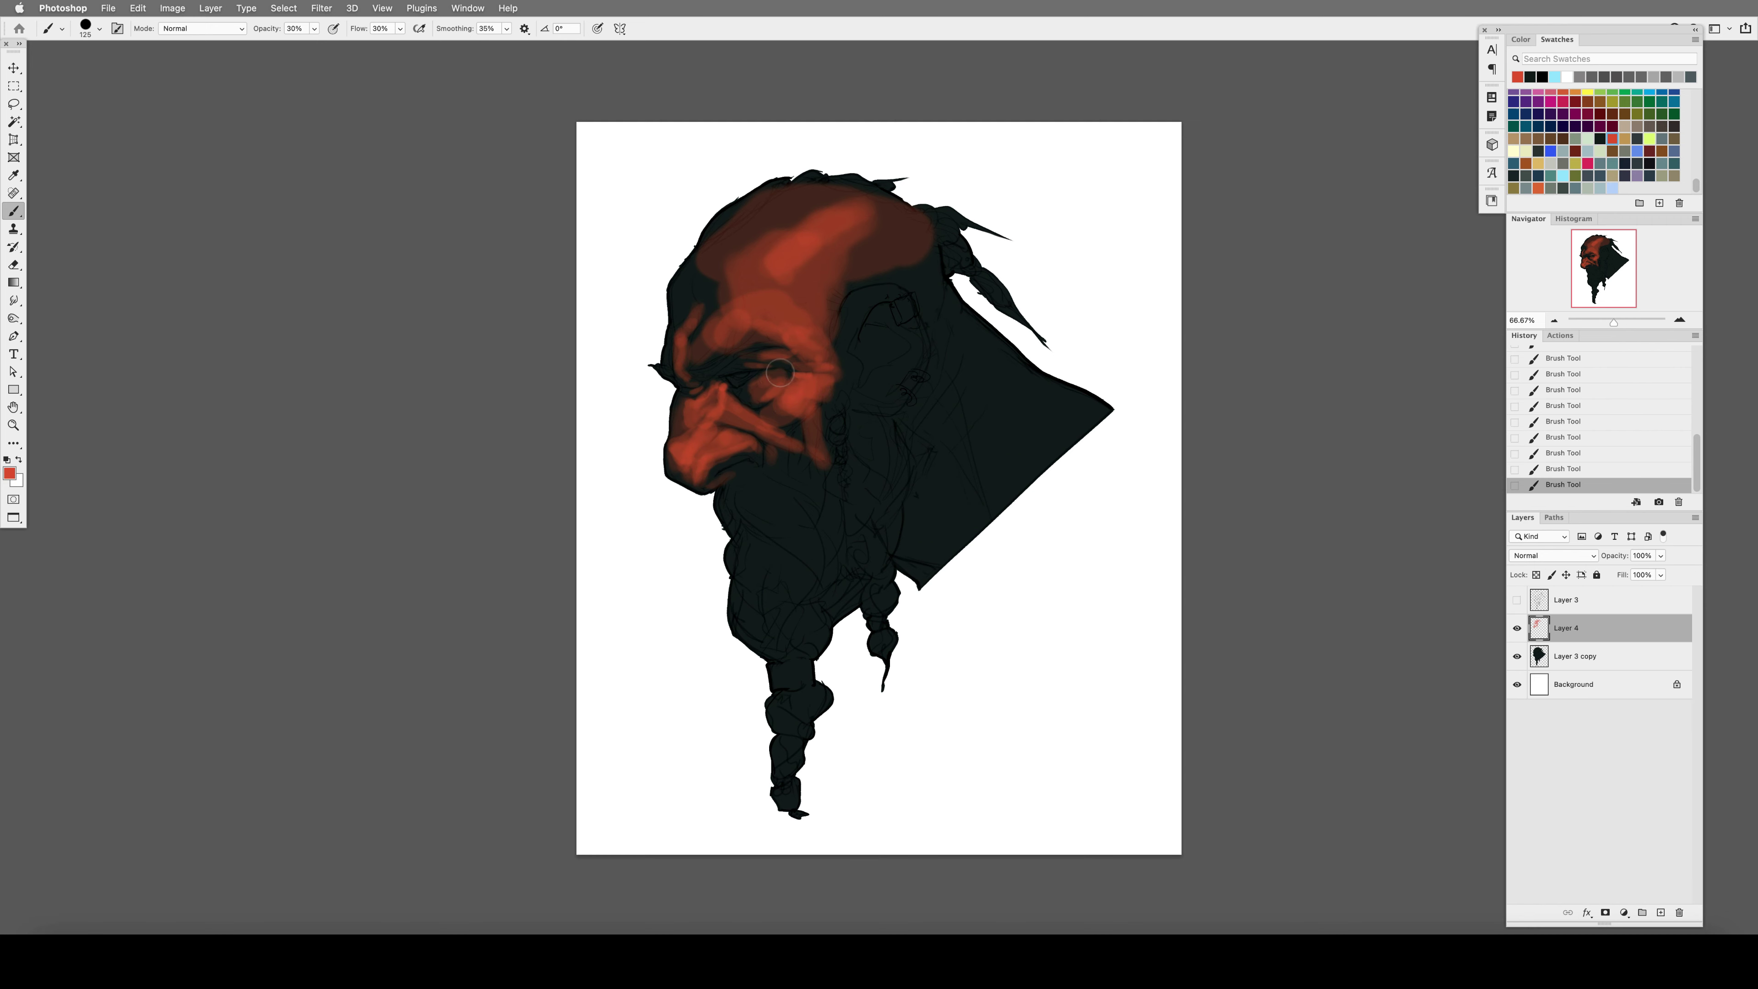
Paint a 40% red arc from ear to cheek, then set brush opacity and flow to 30%.
{"action": "key", "text": "F2"}
{"action": "key", "text": "4"}
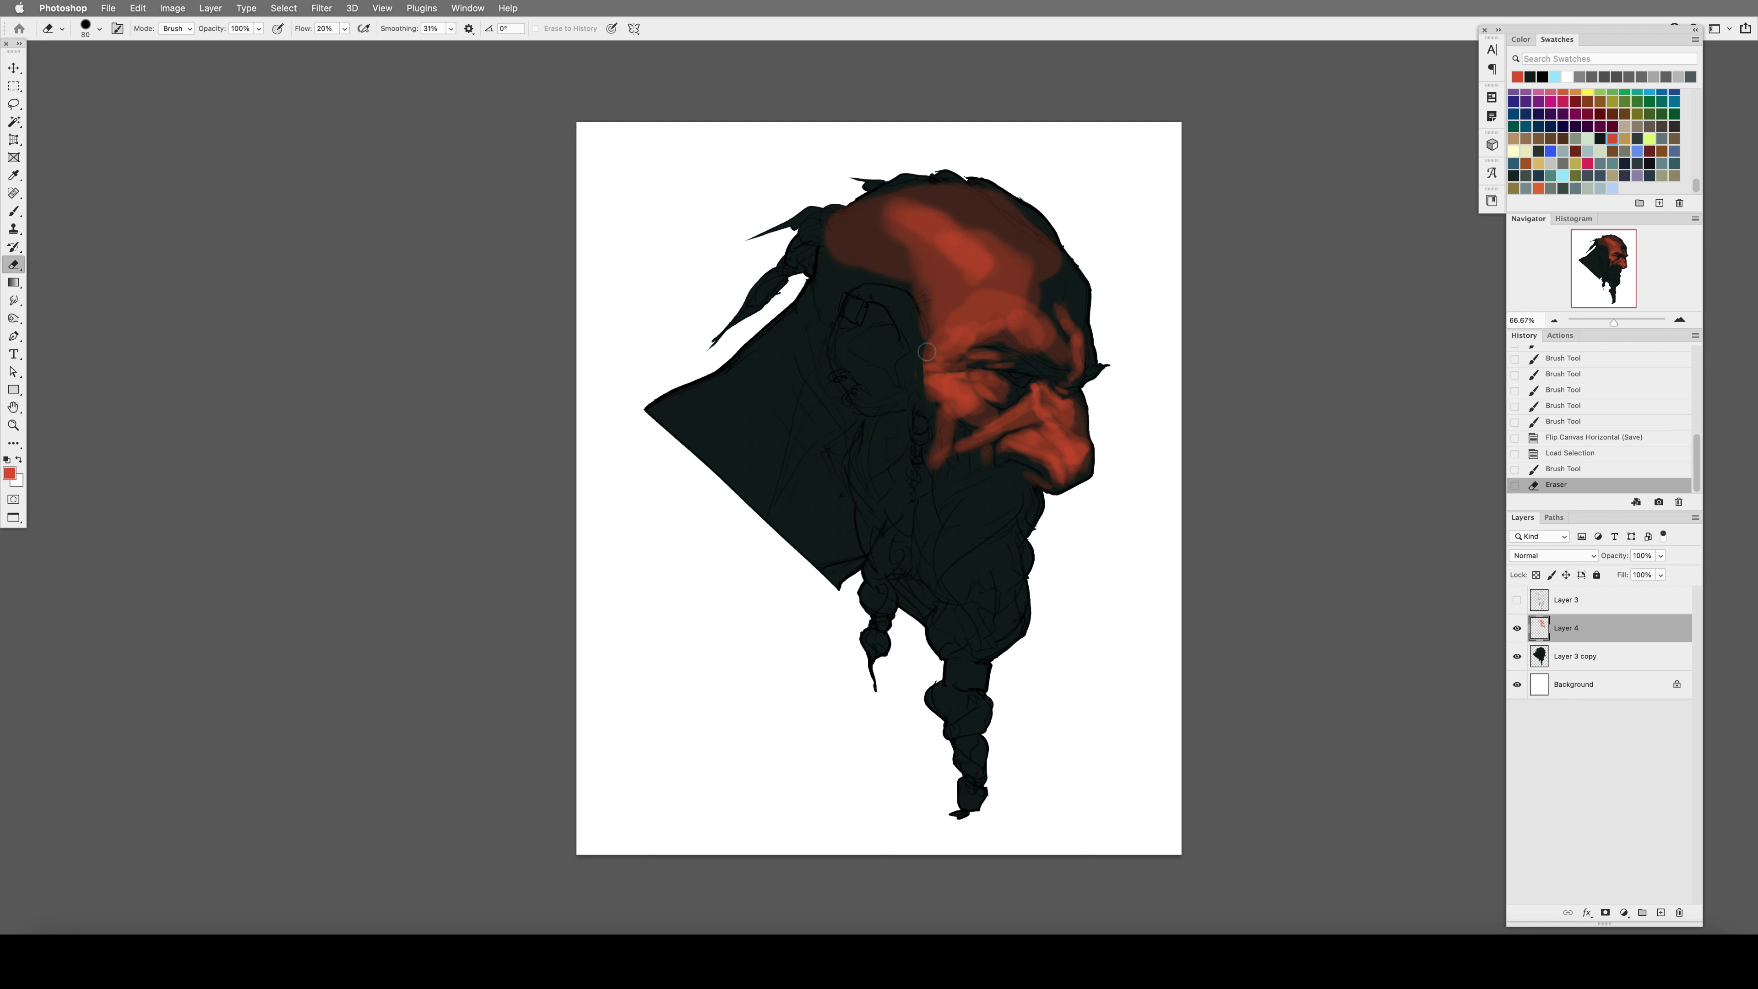
{"action": "mouse_move", "coordinate": [869, 297]}
{"action": "left_mouse_down"}
{"action": "mouse_move", "coordinate": [916, 331]}
{"action": "mouse_move", "coordinate": [885, 382]}
{"action": "mouse_move", "coordinate": [883, 322]}
{"action": "mouse_move", "coordinate": [897, 405]}
{"action": "mouse_move", "coordinate": [838, 346]}
{"action": "mouse_move", "coordinate": [862, 305]}
{"action": "mouse_move", "coordinate": [904, 301]}
{"action": "mouse_move", "coordinate": [883, 405]}
{"action": "mouse_move", "coordinate": [922, 388]}
{"action": "mouse_move", "coordinate": [962, 277]}
{"action": "mouse_move", "coordinate": [969, 326]}
{"action": "left_mouse_up"}
{"action": "key", "text": "3"}
{"action": "key", "text": "bracketleft"}
{"action": "key", "text": "bracketleft"}
{"action": "key", "text": "3"}
{"action": "key", "text": "shift+3"}
Paint red over the forehead and brow with a 200 brush, adding small brow strokes.
{"action": "key", "text": "e"}
{"action": "key", "text": "h"}
{"action": "key", "text": "b"}
{"action": "mouse_move", "coordinate": [772, 298]}
{"action": "left_mouse_down"}
{"action": "mouse_move", "coordinate": [747, 326]}
{"action": "mouse_move", "coordinate": [700, 318]}
{"action": "mouse_move", "coordinate": [691, 269]}
{"action": "mouse_move", "coordinate": [894, 208]}
{"action": "mouse_move", "coordinate": [739, 241]}
{"action": "mouse_move", "coordinate": [768, 208]}
{"action": "left_mouse_up"}
{"action": "key", "text": "bracketright"}
{"action": "key", "text": "bracketright"}
{"action": "key", "text": "bracketright"}
{"action": "left_click_drag", "start_coordinate": [768, 263], "coordinate": [803, 319]}
{"action": "mouse_move", "coordinate": [775, 291]}
{"action": "left_mouse_down"}
{"action": "mouse_move", "coordinate": [700, 344]}
{"action": "mouse_move", "coordinate": [720, 309]}
{"action": "mouse_move", "coordinate": [689, 329]}
{"action": "mouse_move", "coordinate": [699, 294]}
{"action": "mouse_move", "coordinate": [685, 344]}
{"action": "left_mouse_up"}
{"action": "key", "text": "9"}
{"action": "key", "text": "bracketleft"}
{"action": "key", "text": "bracketleft"}
{"action": "key", "text": "bracketleft"}
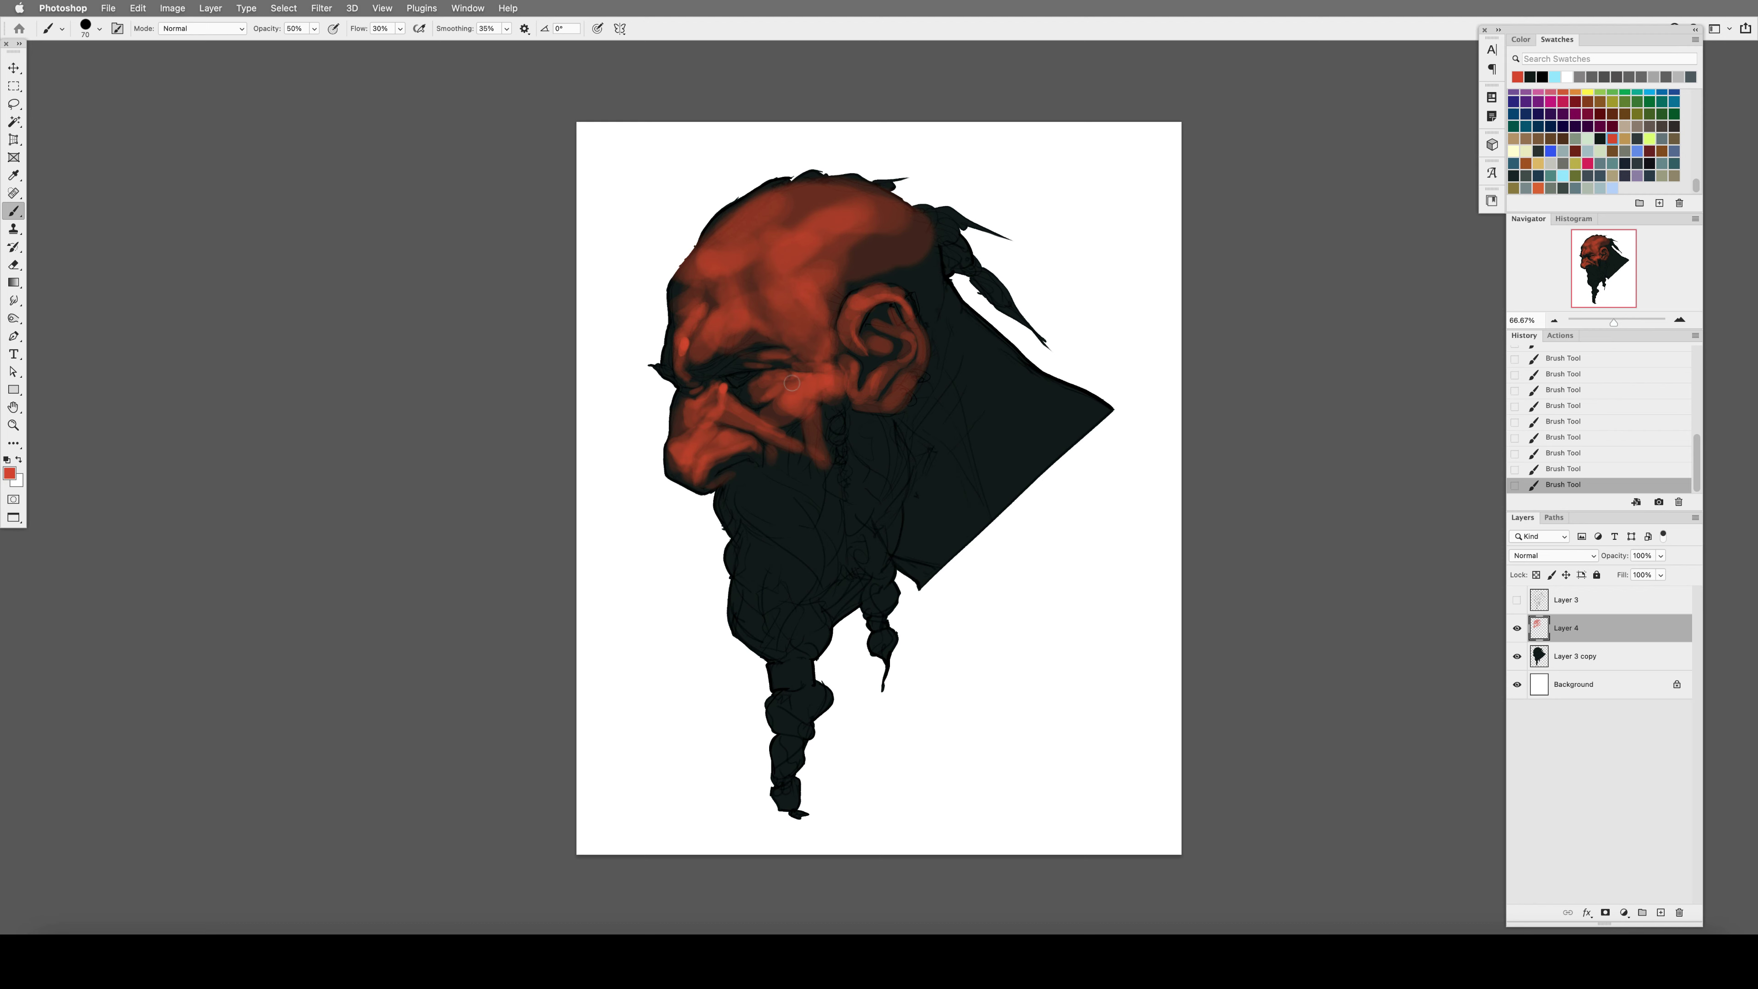
{"action": "left_click_drag", "start_coordinate": [710, 291], "coordinate": [734, 266]}
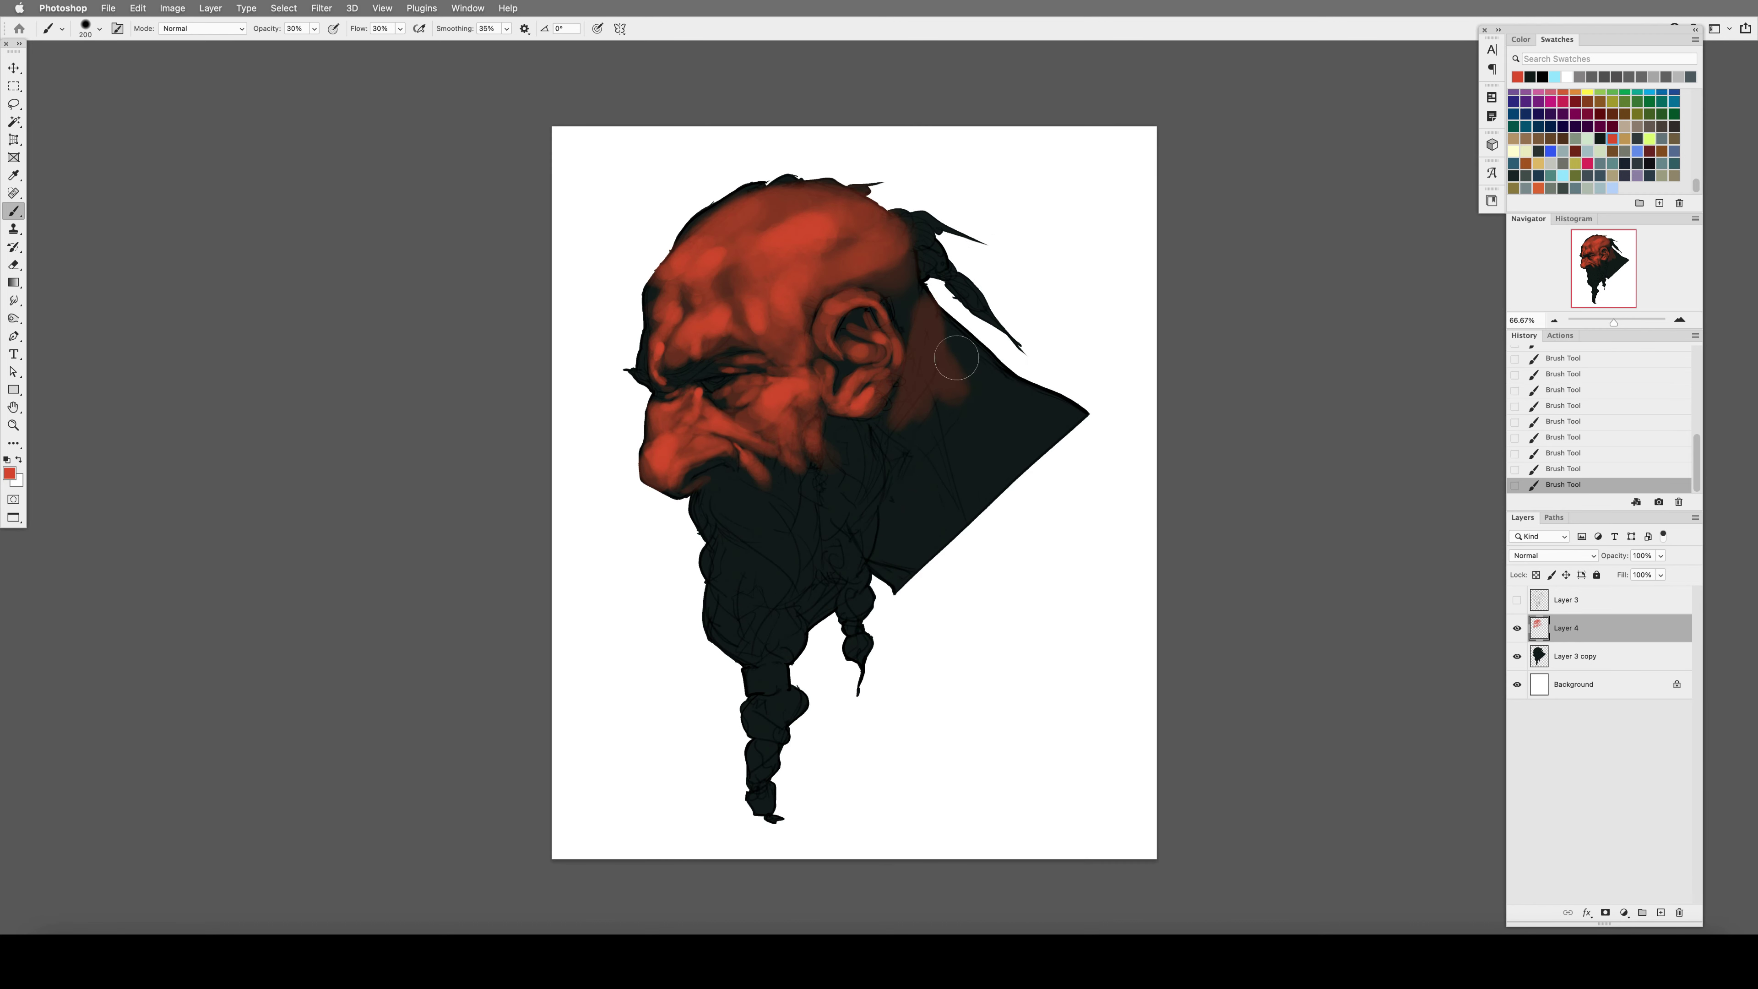
Cover the dark neck and shoulder with red strokes and highlights using a 250 brush.
{"action": "left_click_drag", "start_coordinate": [956, 358], "coordinate": [1038, 443]}
{"action": "left_click_drag", "start_coordinate": [921, 387], "coordinate": [928, 512]}
{"action": "key", "text": "bracketright"}
{"action": "mouse_move", "coordinate": [900, 430]}
{"action": "left_mouse_down"}
{"action": "mouse_move", "coordinate": [1008, 452]}
{"action": "mouse_move", "coordinate": [1038, 422]}
{"action": "left_mouse_up"}
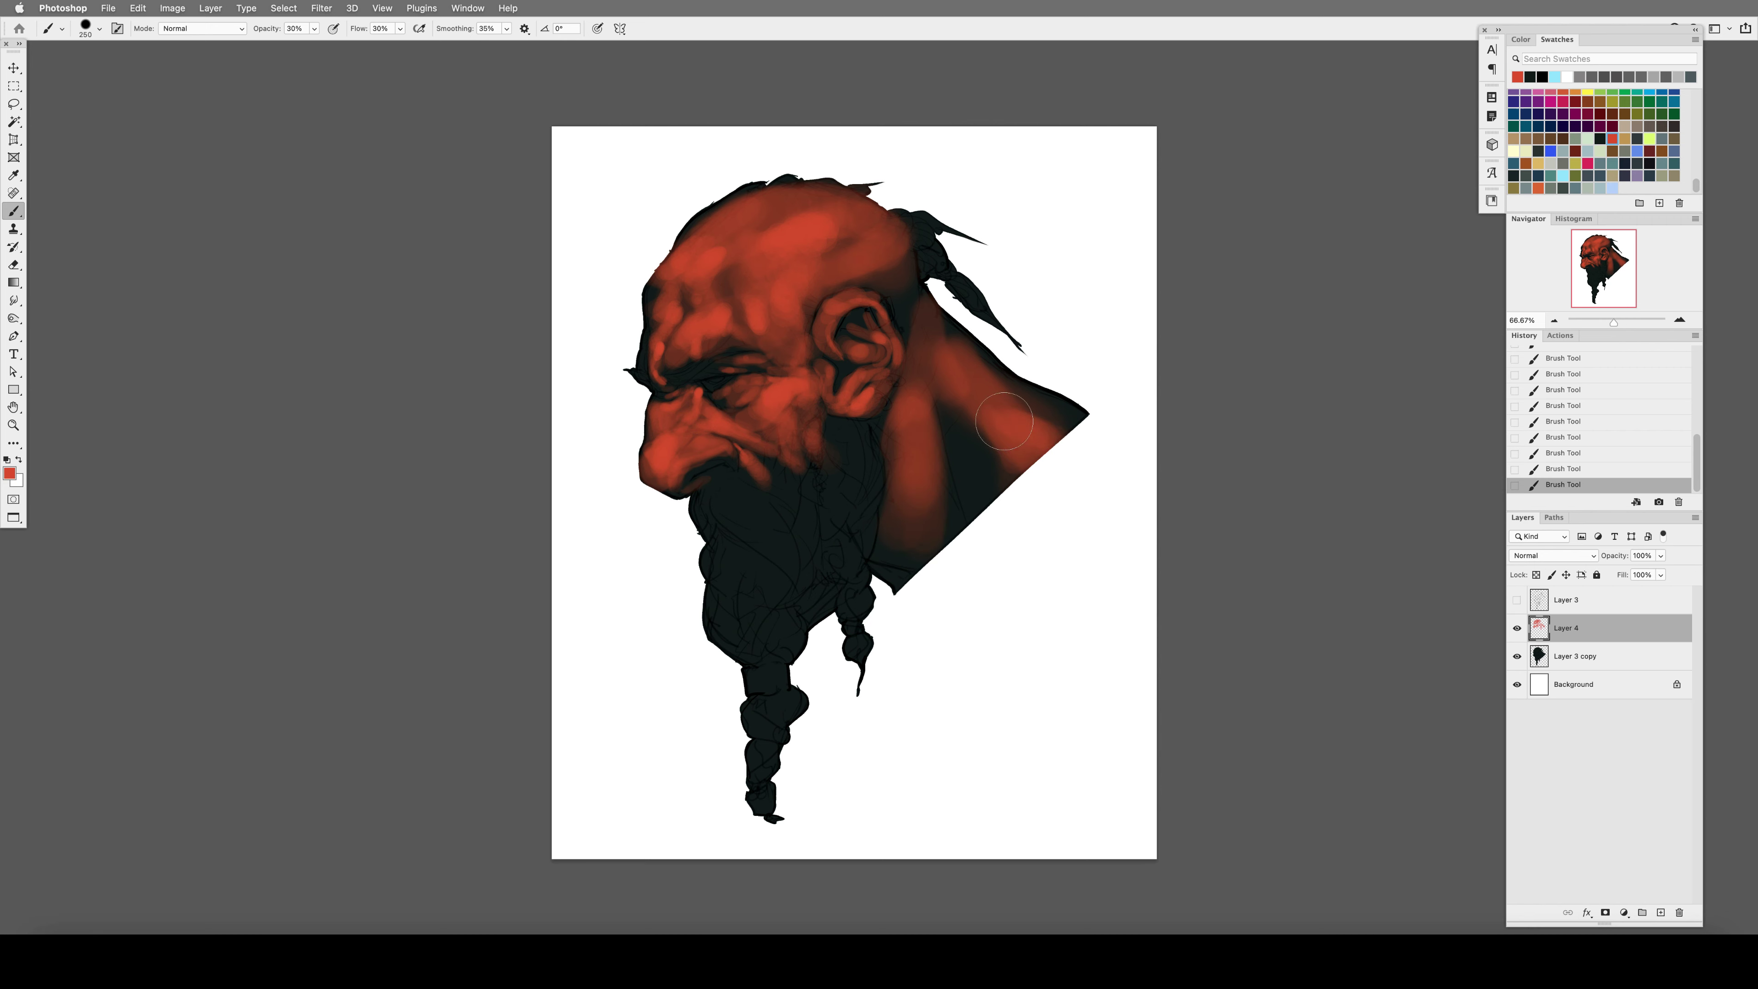
{"action": "left_click_drag", "start_coordinate": [955, 346], "coordinate": [1072, 416]}
{"action": "mouse_move", "coordinate": [928, 305]}
{"action": "left_mouse_down"}
{"action": "mouse_move", "coordinate": [889, 448]}
{"action": "mouse_move", "coordinate": [906, 498]}
{"action": "left_mouse_up"}
{"action": "key", "text": "bracketleft"}
{"action": "key", "text": "bracketleft"}
{"action": "key", "text": "bracketleft"}
{"action": "key", "text": "bracketleft"}
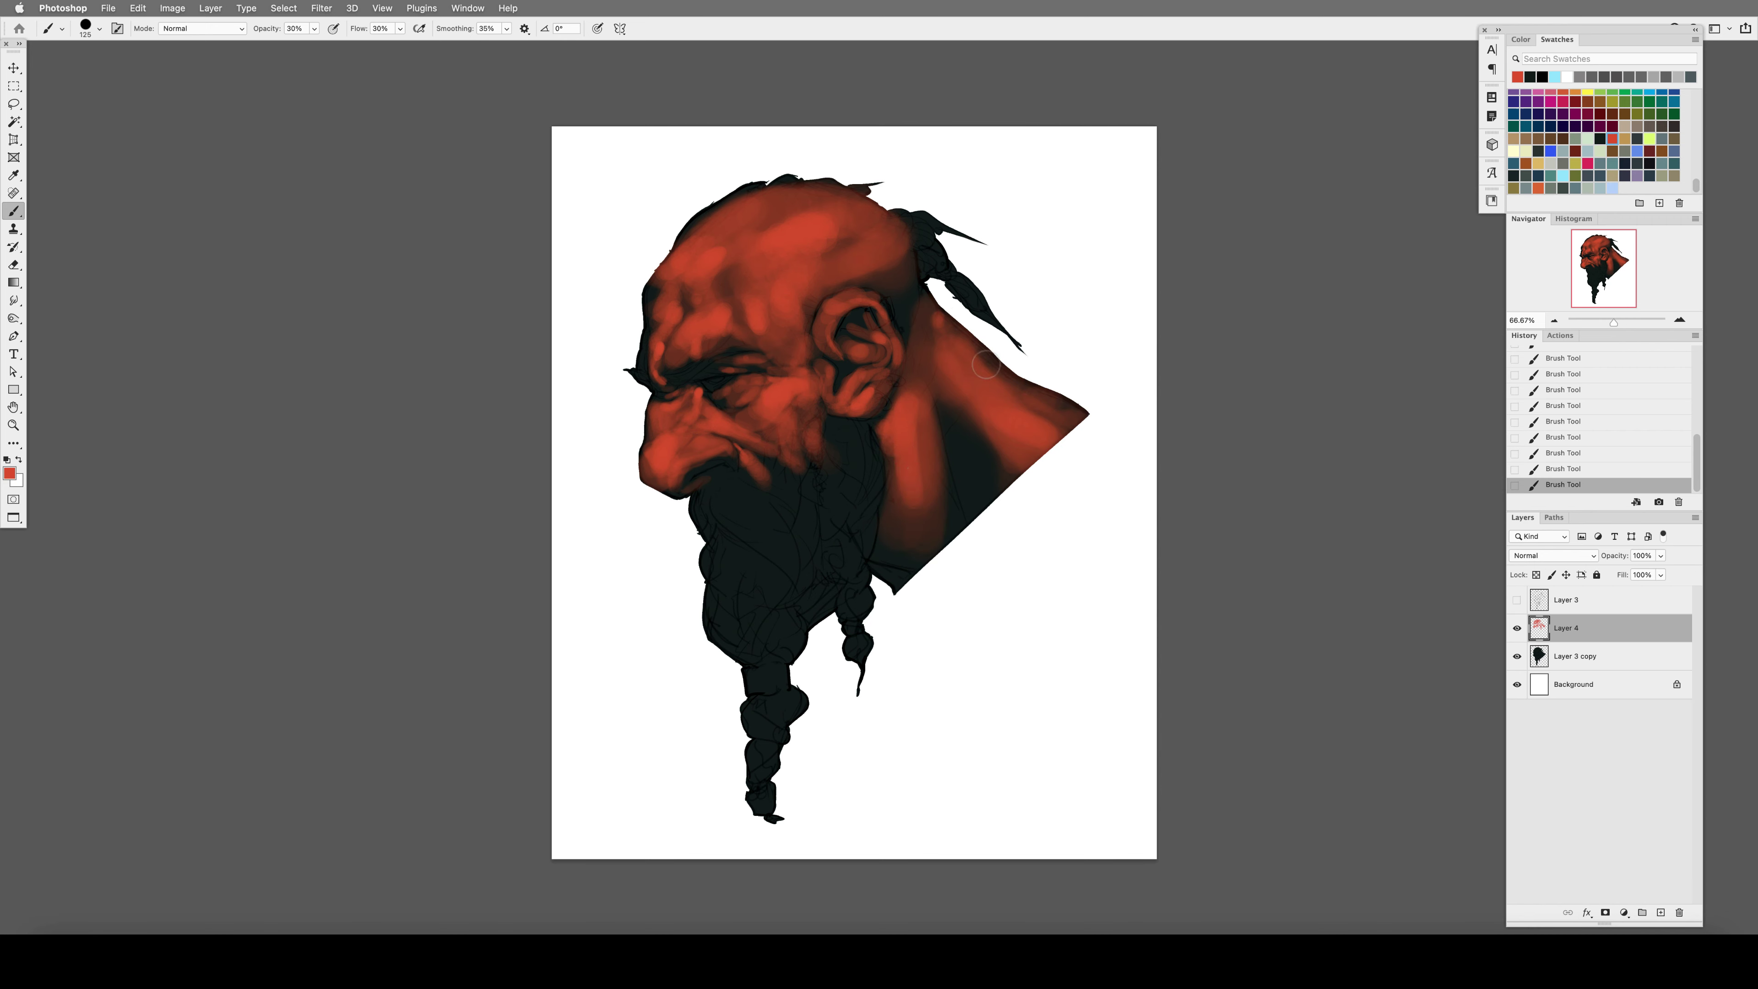
Paint red on the ear at 20% and shade the neck with a 400 brush at 30%.
{"action": "key", "text": "ctrl+s"}
{"action": "key", "text": "h"}
{"action": "key", "text": "bracketright"}
{"action": "key", "text": "bracketright"}
{"action": "key", "text": "2"}
{"action": "key", "text": "shift+2"}
{"action": "mouse_move", "coordinate": [685, 526]}
{"action": "left_mouse_down"}
{"action": "mouse_move", "coordinate": [798, 387]}
{"action": "mouse_move", "coordinate": [794, 347]}
{"action": "left_mouse_up"}
{"action": "key", "text": "bracketright"}
{"action": "key", "text": "bracketright"}
{"action": "key", "text": "bracketright"}
{"action": "key", "text": "bracketright"}
{"action": "key", "text": "3"}
{"action": "key", "text": "shift+3"}
{"action": "mouse_move", "coordinate": [746, 471]}
{"action": "left_mouse_down"}
{"action": "mouse_move", "coordinate": [720, 519]}
{"action": "mouse_move", "coordinate": [779, 491]}
{"action": "mouse_move", "coordinate": [710, 604]}
{"action": "left_mouse_up"}
{"action": "key", "text": "bracketleft"}
{"action": "key", "text": "bracketleft"}
{"action": "key", "text": "bracketleft"}
{"action": "key", "text": "bracketleft"}
{"action": "key", "text": "bracketleft"}
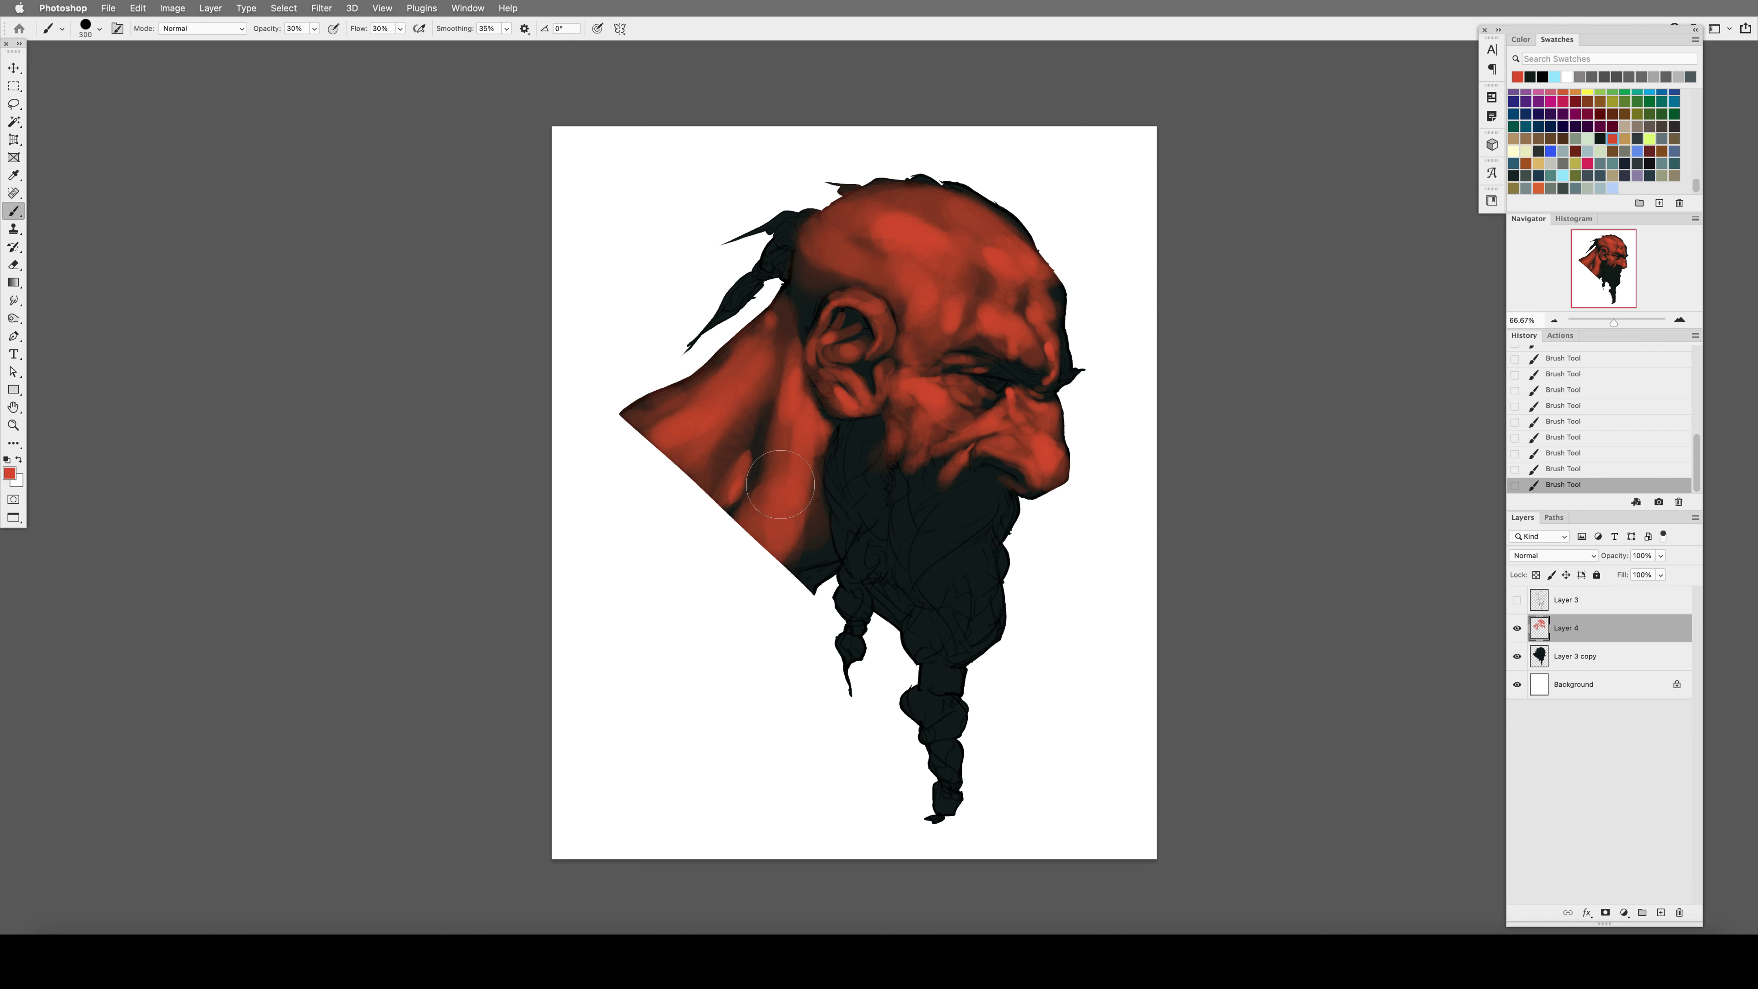
Smooth the red temple area near the ear, stepping back through painting history.
{"action": "key", "text": "bracketright"}
{"action": "key", "text": "bracketright"}
{"action": "key", "text": "bracketright"}
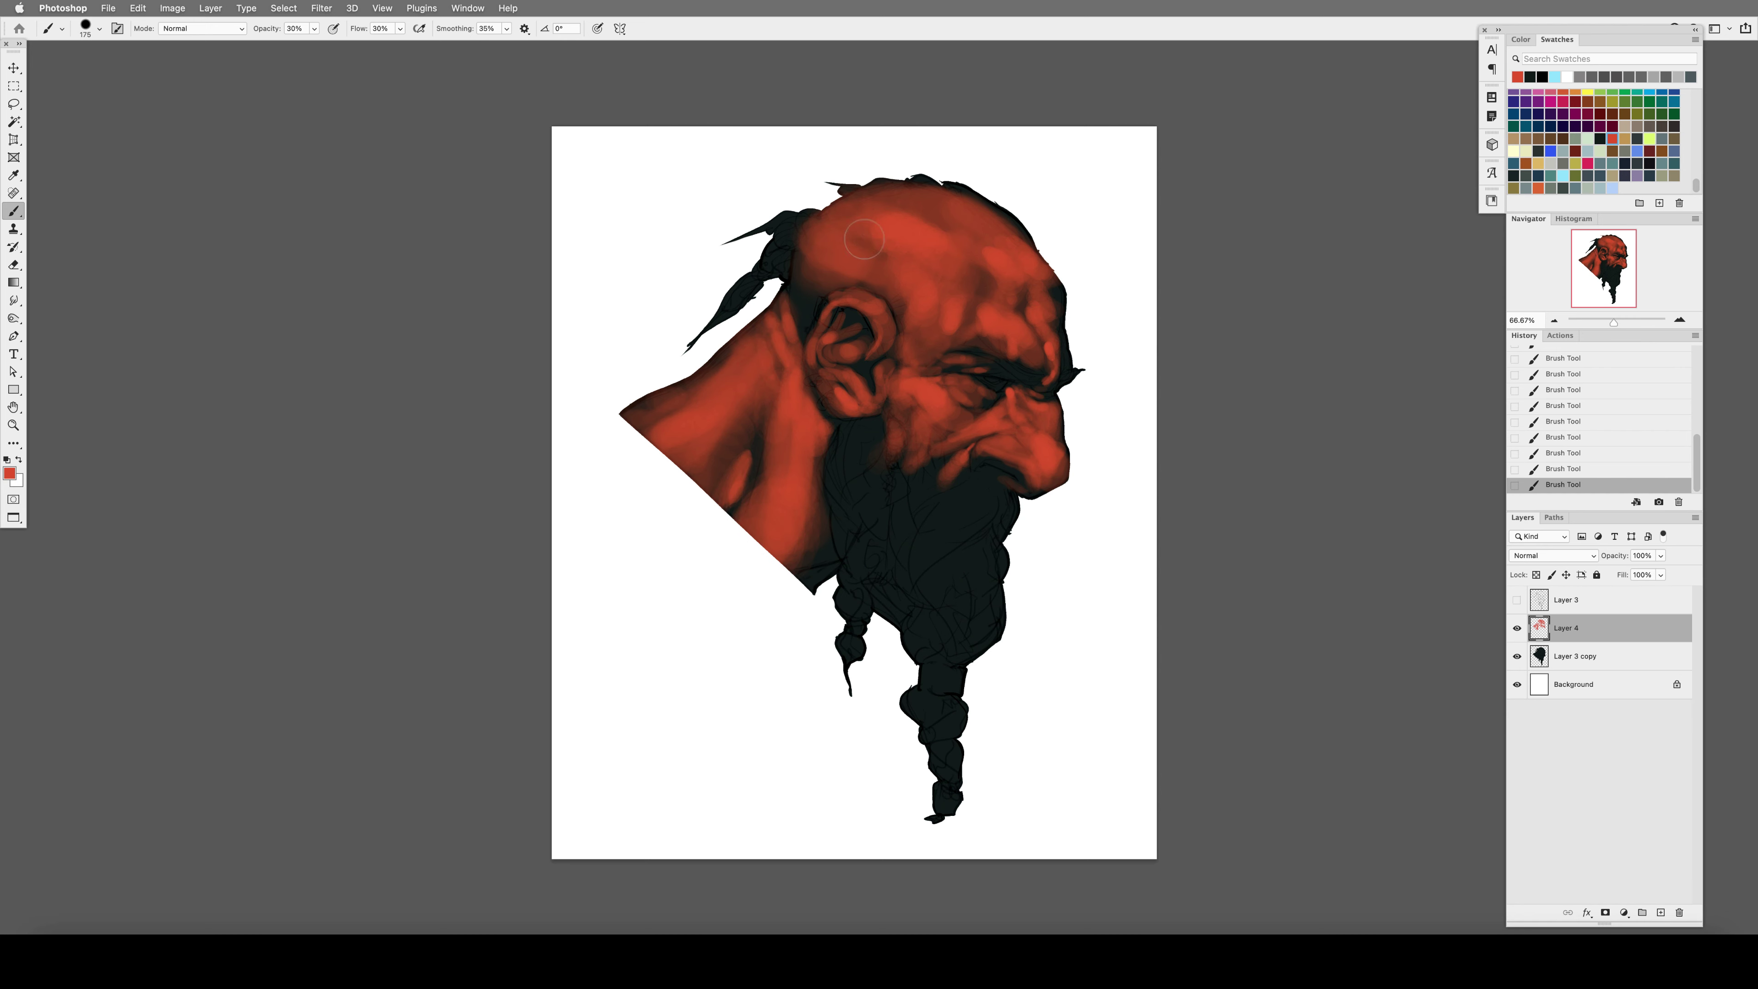
{"action": "key", "text": "h"}
{"action": "left_click_drag", "start_coordinate": [898, 242], "coordinate": [899, 291]}
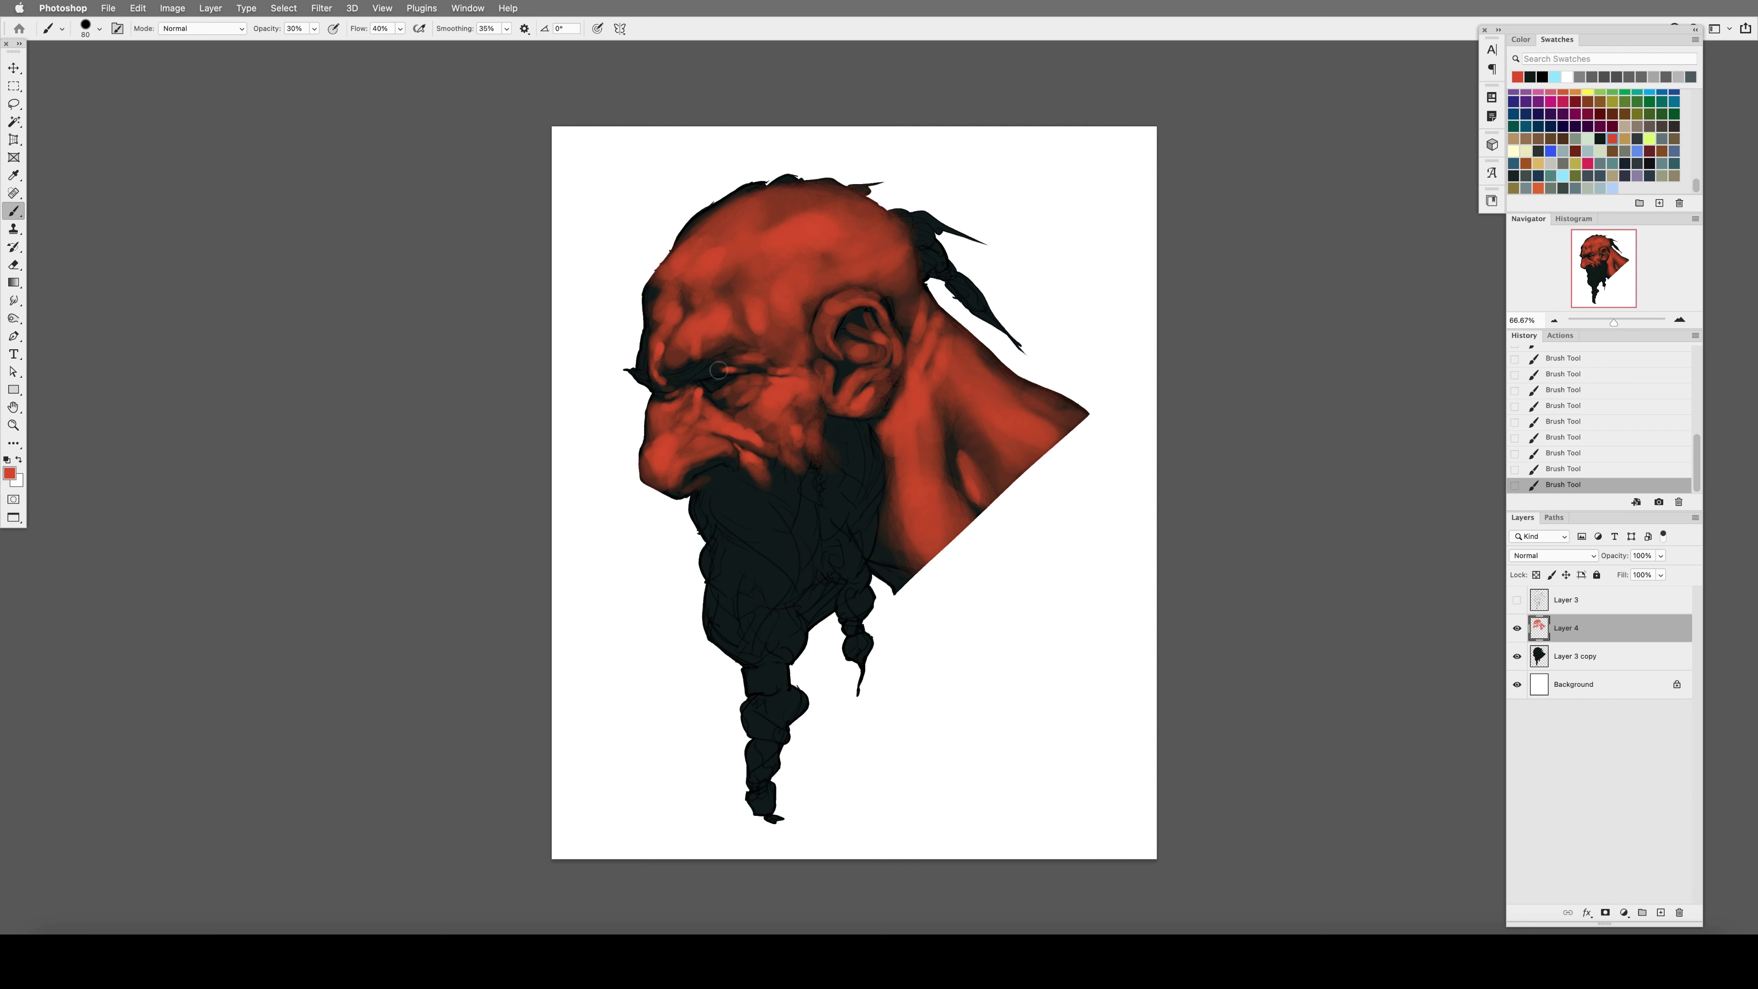
{"action": "left_click", "coordinate": [1617, 407]}
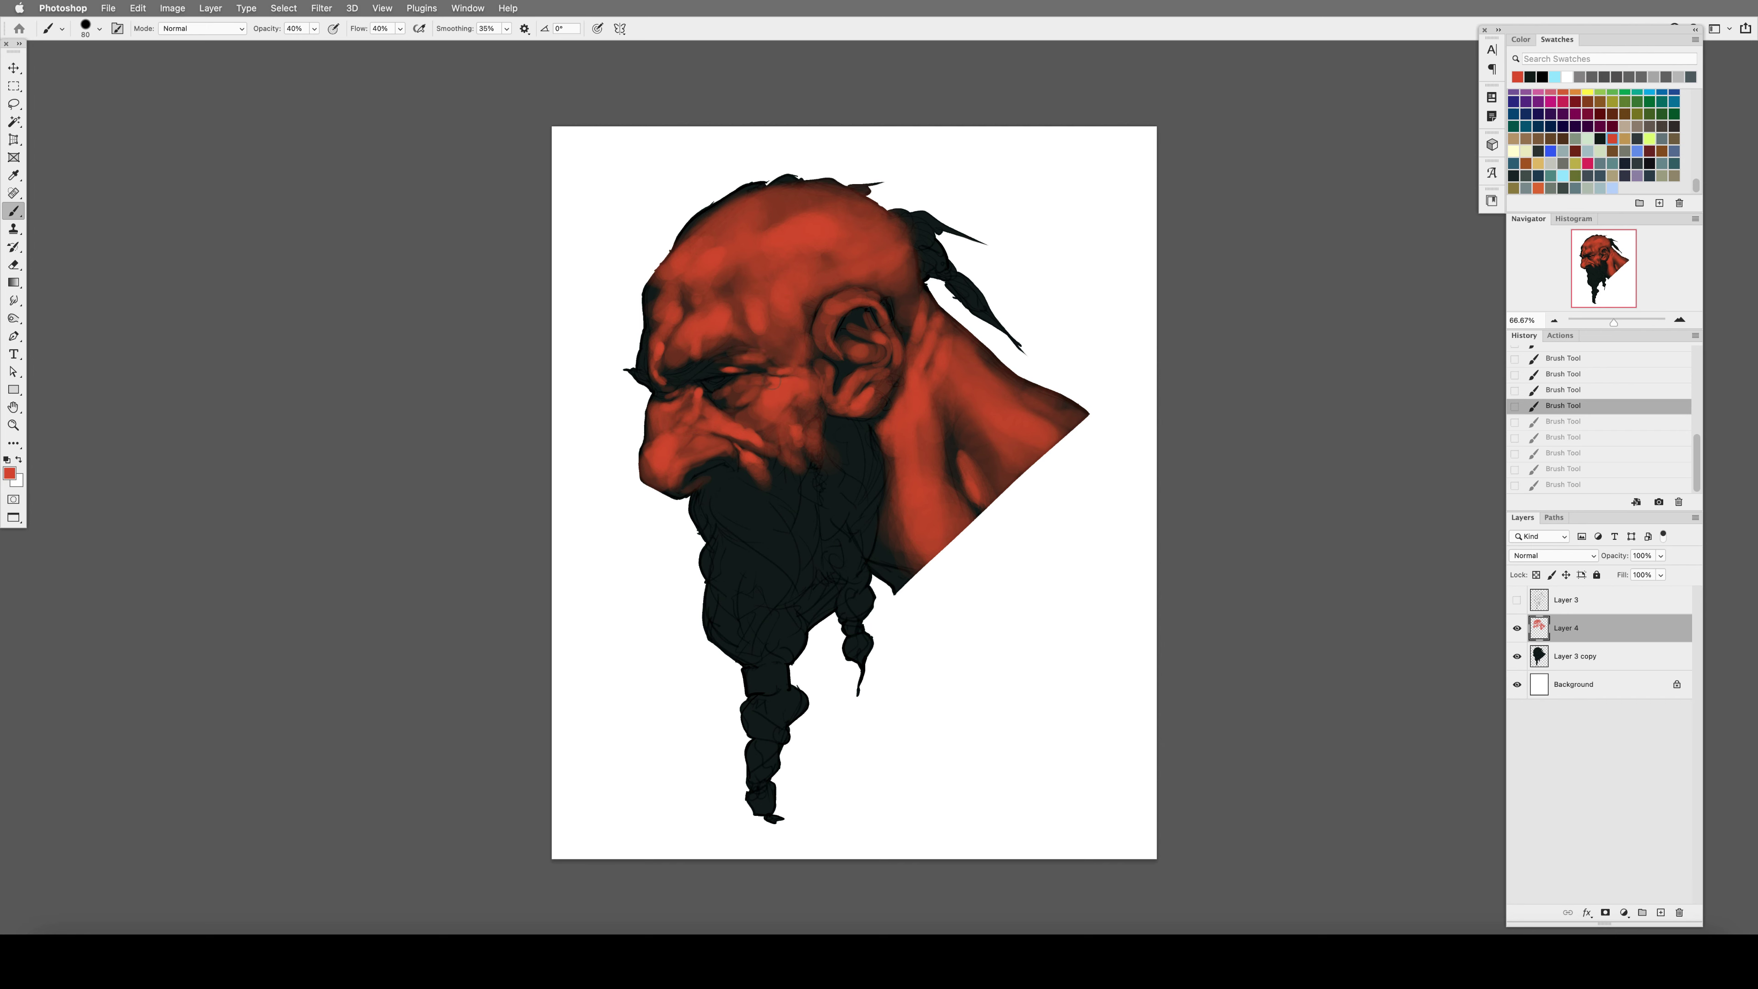
{"action": "key", "text": "ctrl+z"}
{"action": "key", "text": "6"}
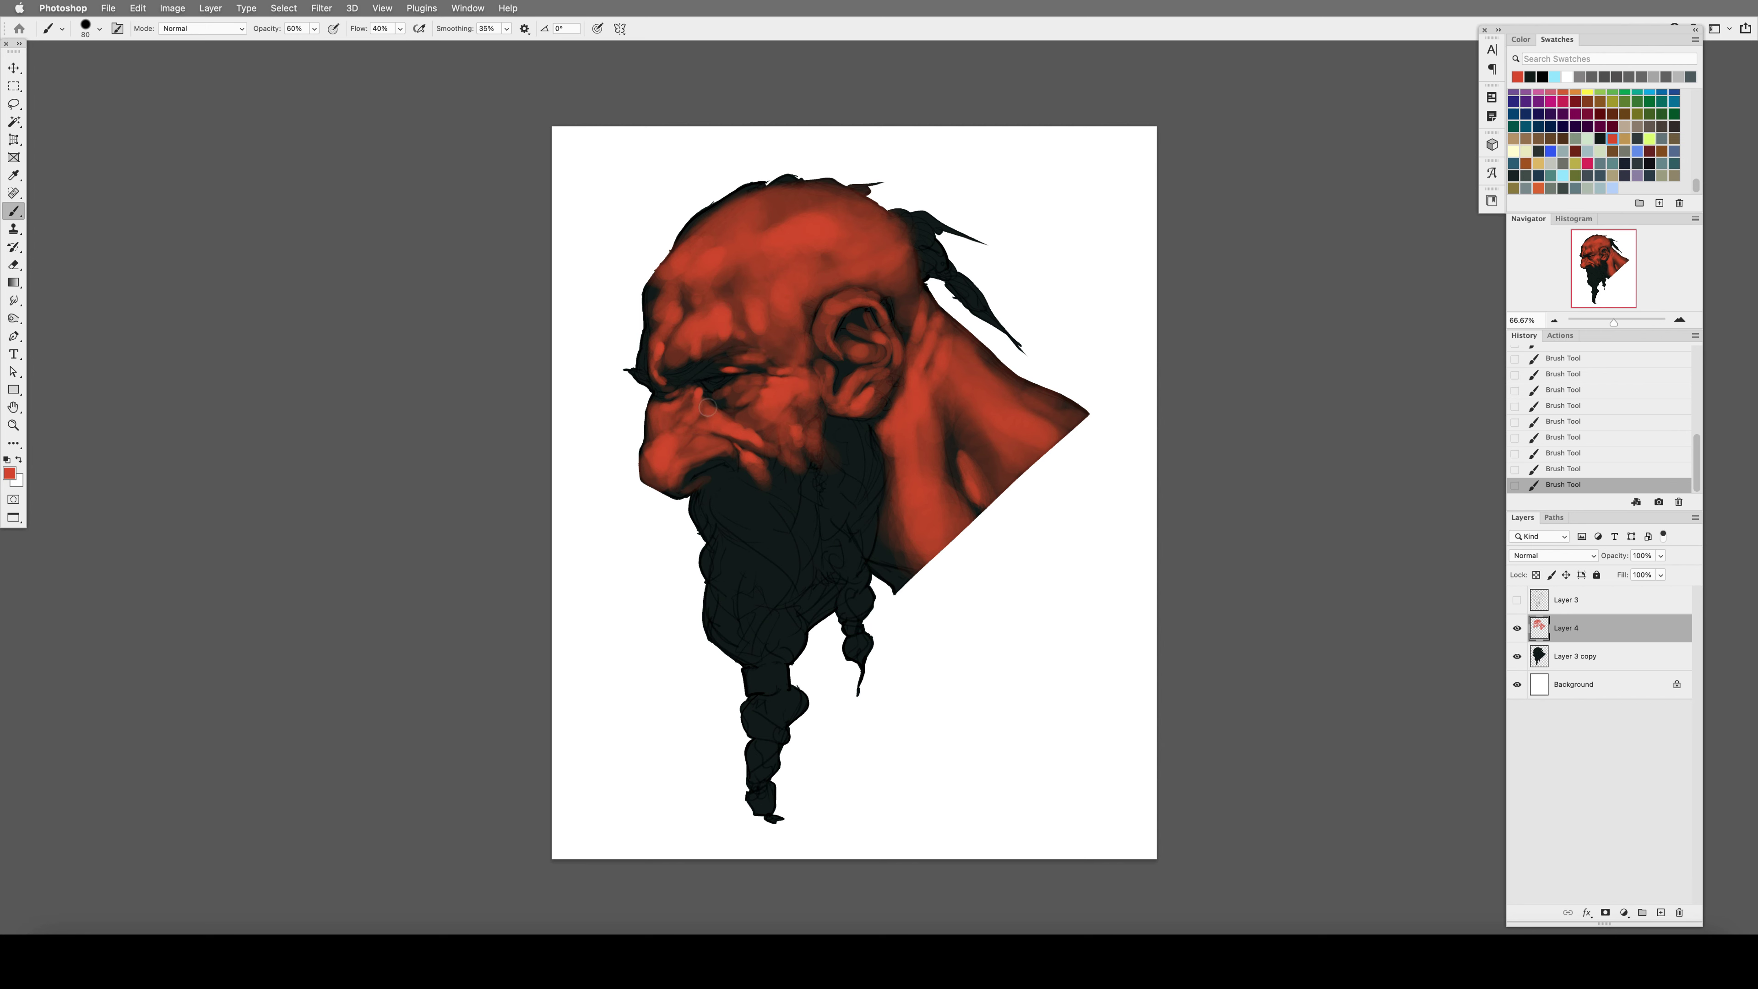
Lighten and retouch the skin beside the eye with soft eraser strokes.
{"action": "key", "text": "e"}
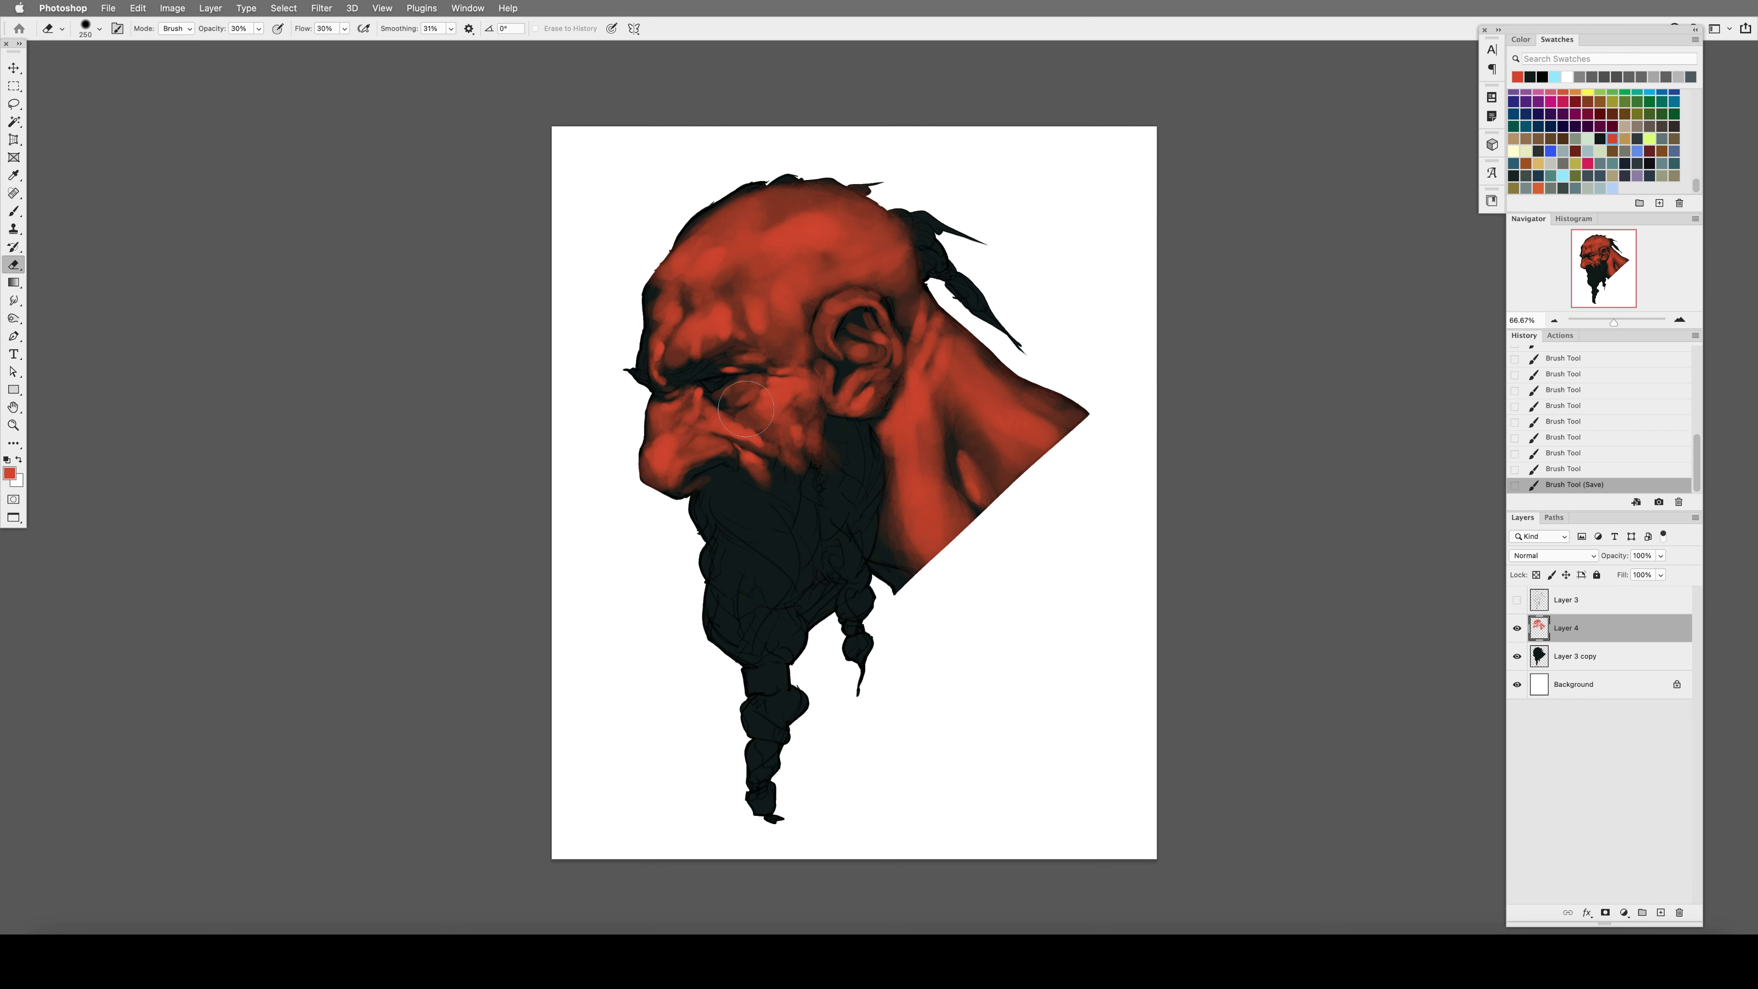
{"action": "left_click_drag", "start_coordinate": [722, 405], "coordinate": [758, 410]}
{"action": "left_click_drag", "start_coordinate": [727, 392], "coordinate": [760, 398]}
{"action": "key", "text": "b"}
{"action": "left_click_drag", "start_coordinate": [831, 443], "coordinate": [823, 457]}
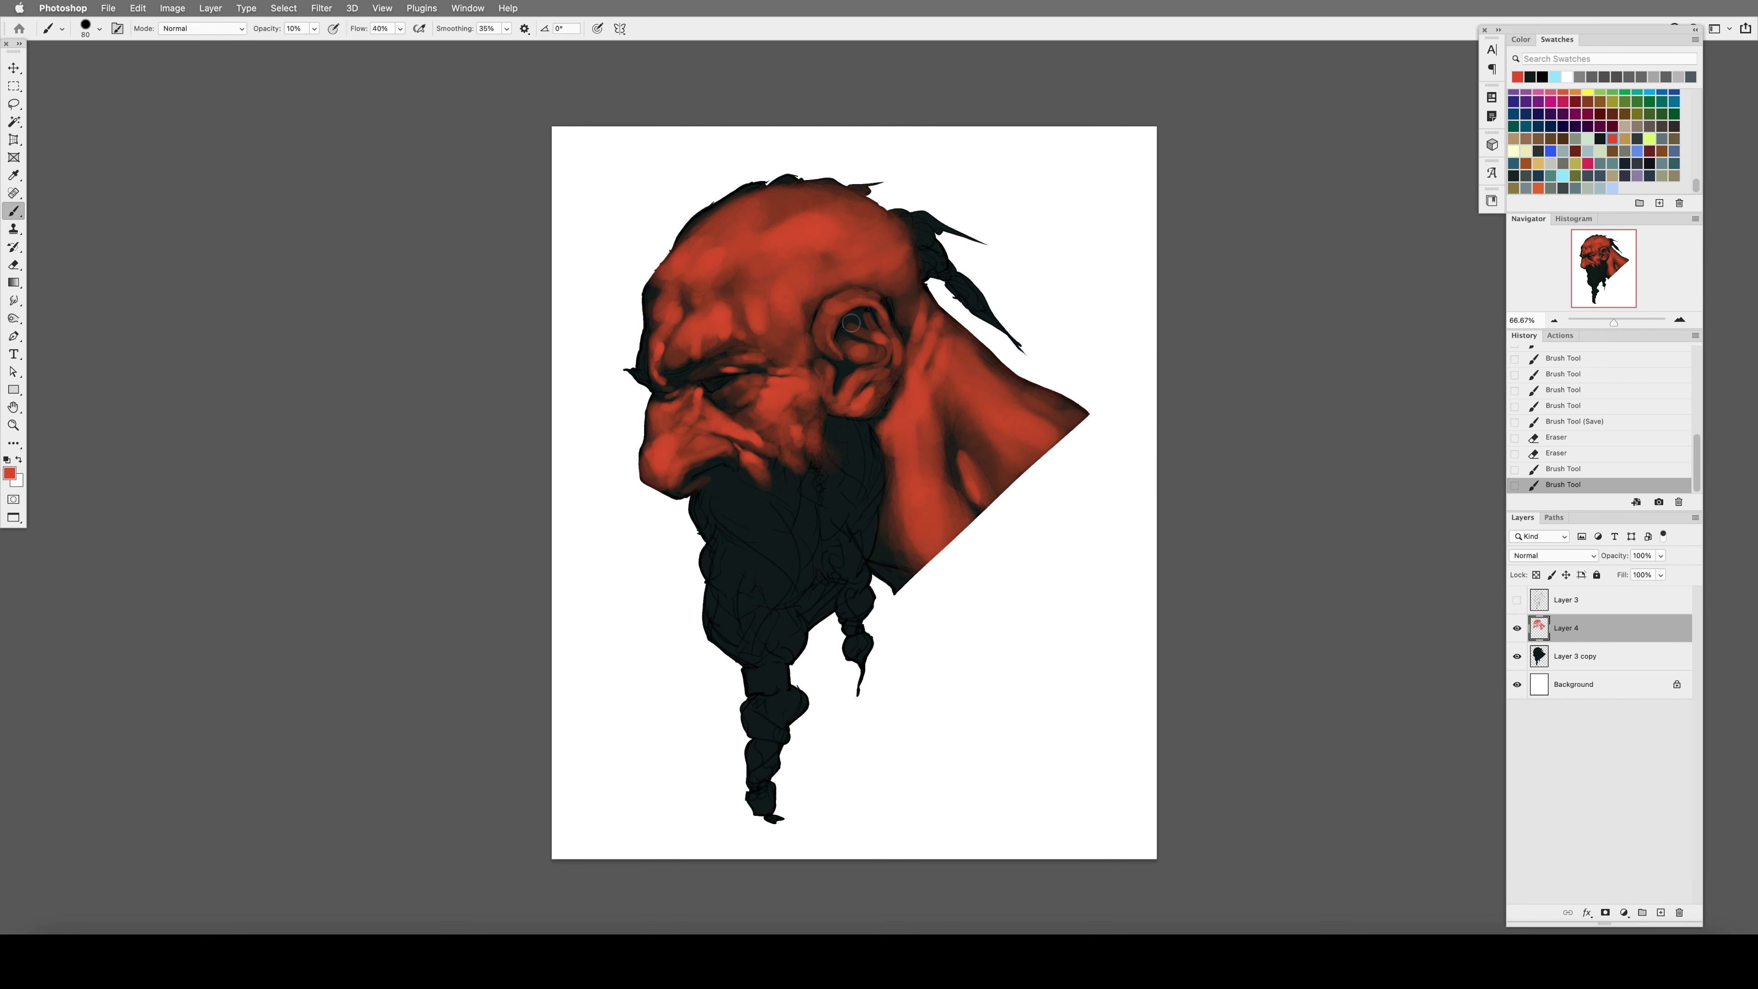
{"action": "key", "text": "e"}
{"action": "left_click_drag", "start_coordinate": [664, 398], "coordinate": [676, 402]}
{"action": "scroll", "coordinate": [1577, 422], "scroll_direction": "down", "scroll_amount": 2}
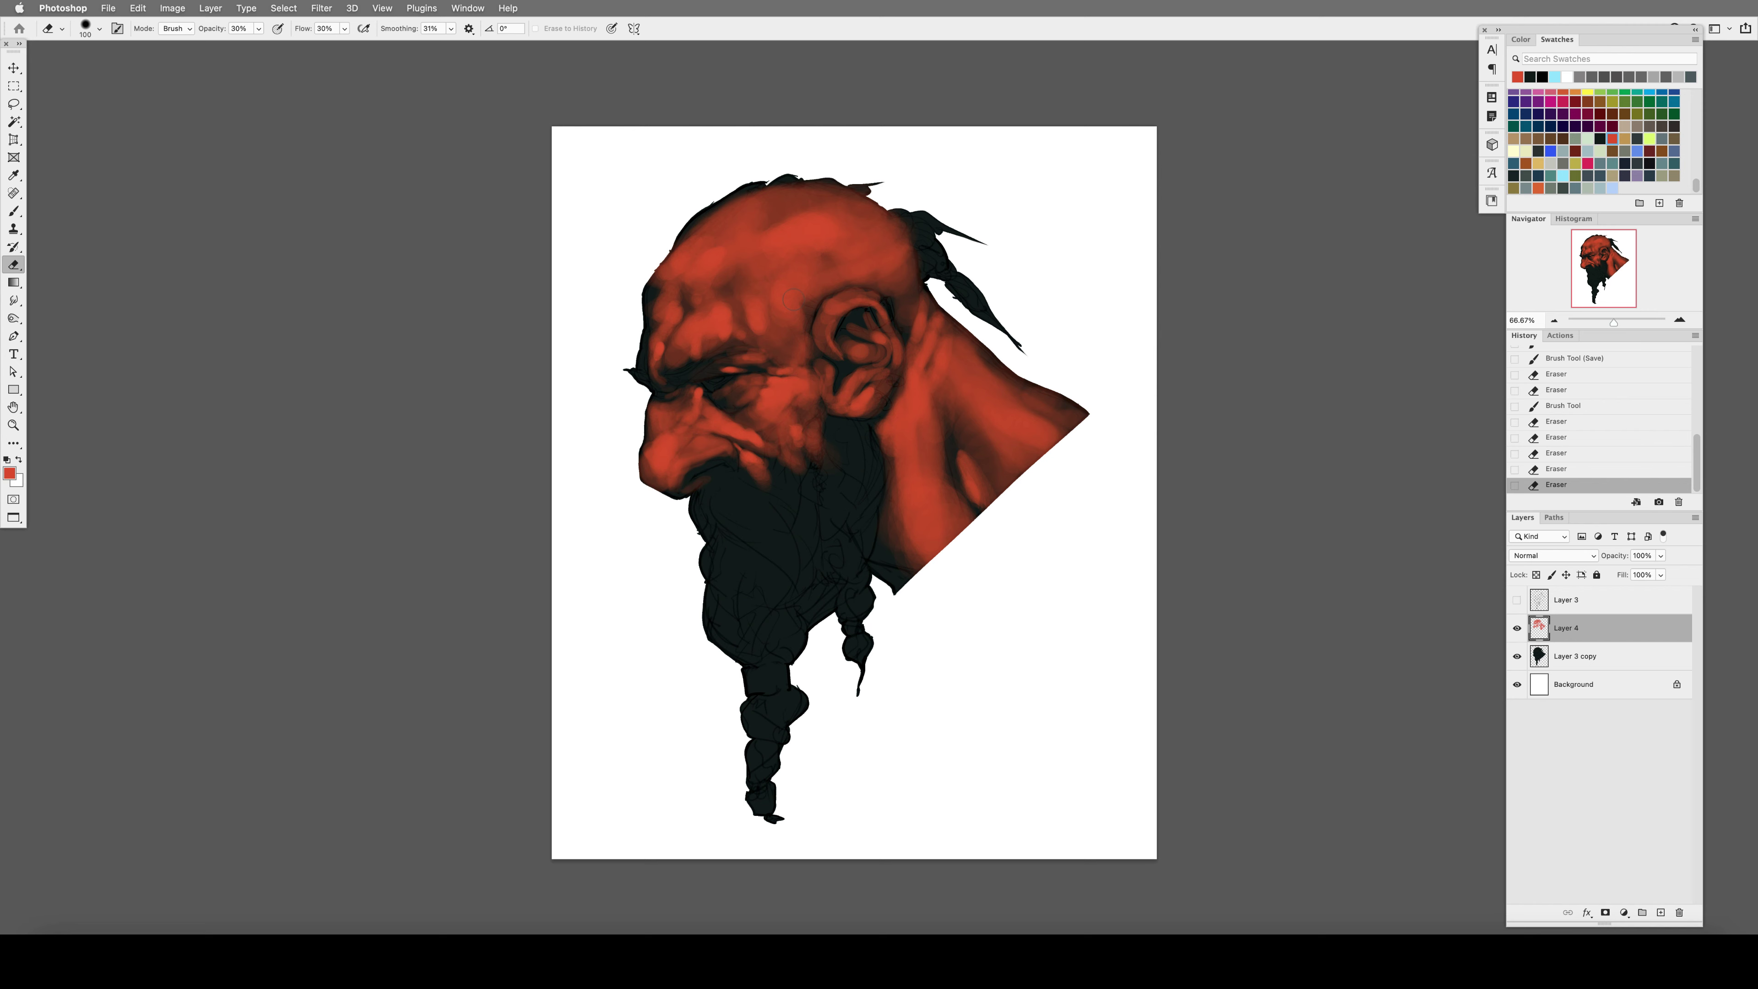
Undo the last erases, duplicate the skin layer and recolour it pale with hue +32, lightness +54.
{"action": "left_click", "coordinate": [1577, 409]}
{"action": "key", "text": "ctrl+j"}
{"action": "key", "text": "ctrl+u"}
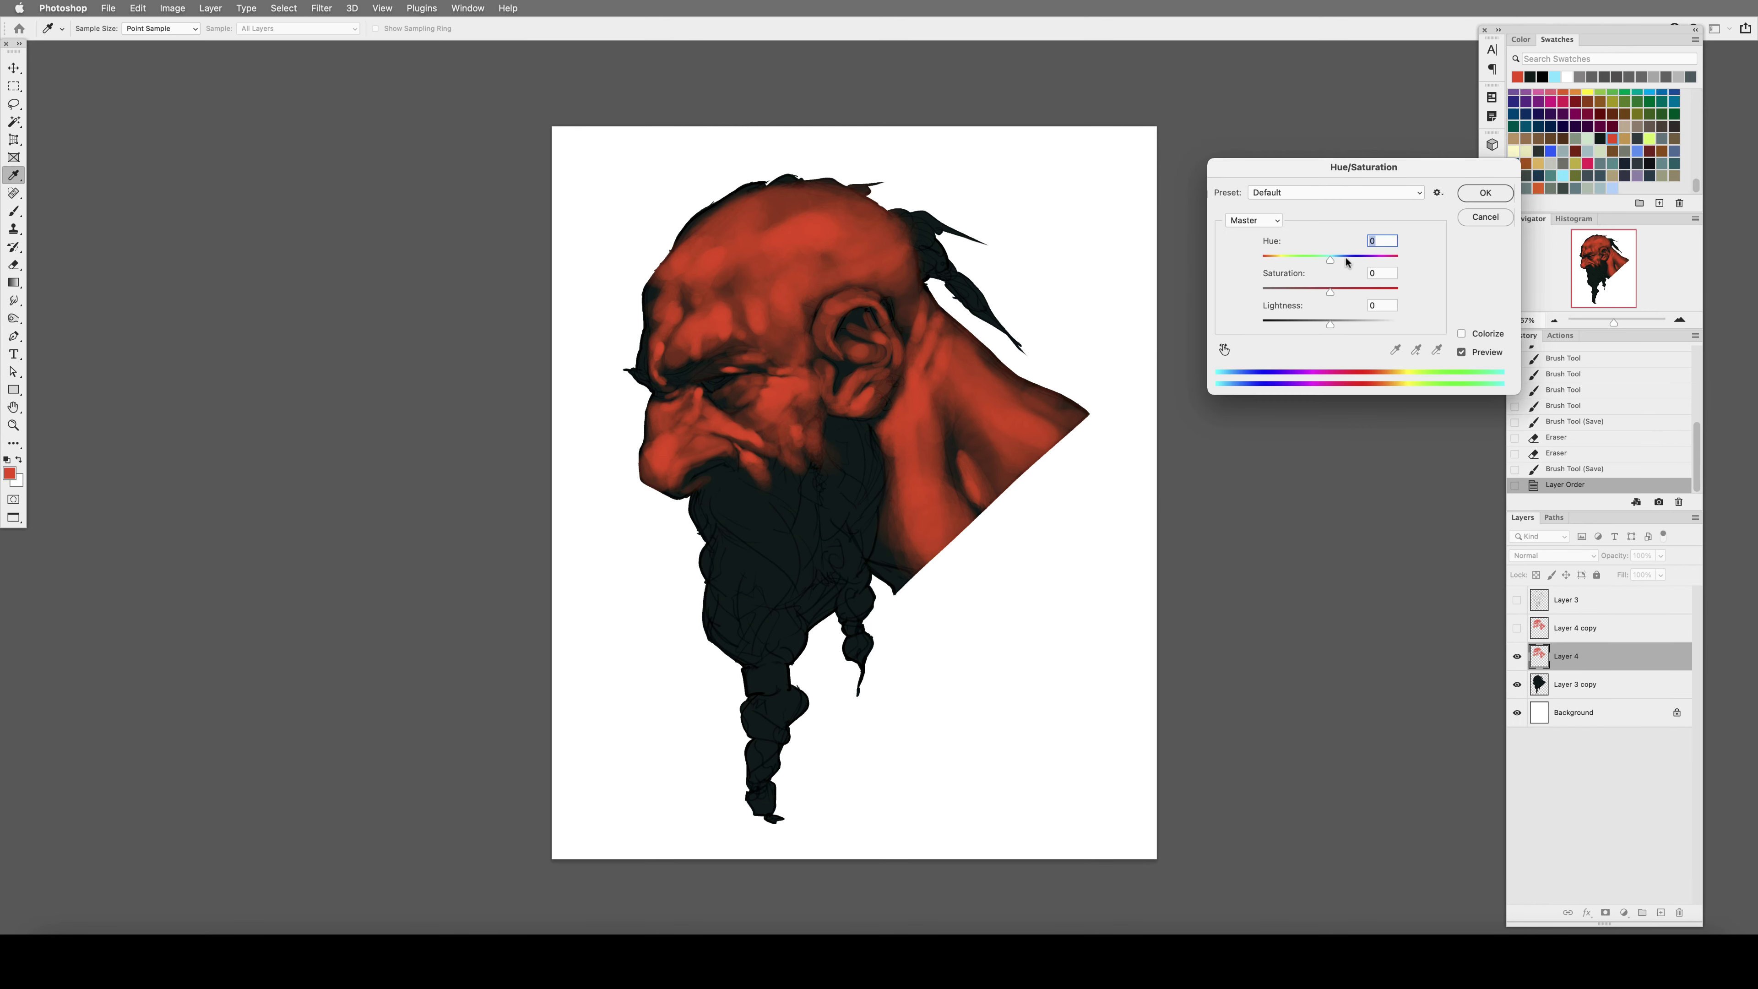
{"action": "left_click_drag", "start_coordinate": [1346, 261], "coordinate": [1353, 260]}
{"action": "left_click_drag", "start_coordinate": [1331, 321], "coordinate": [1367, 325]}
{"action": "key", "text": "Return"}
With a 300 brush at 40% opacity, paint reddish tones on nose, cheek, ear and brow.
{"action": "key", "text": "b"}
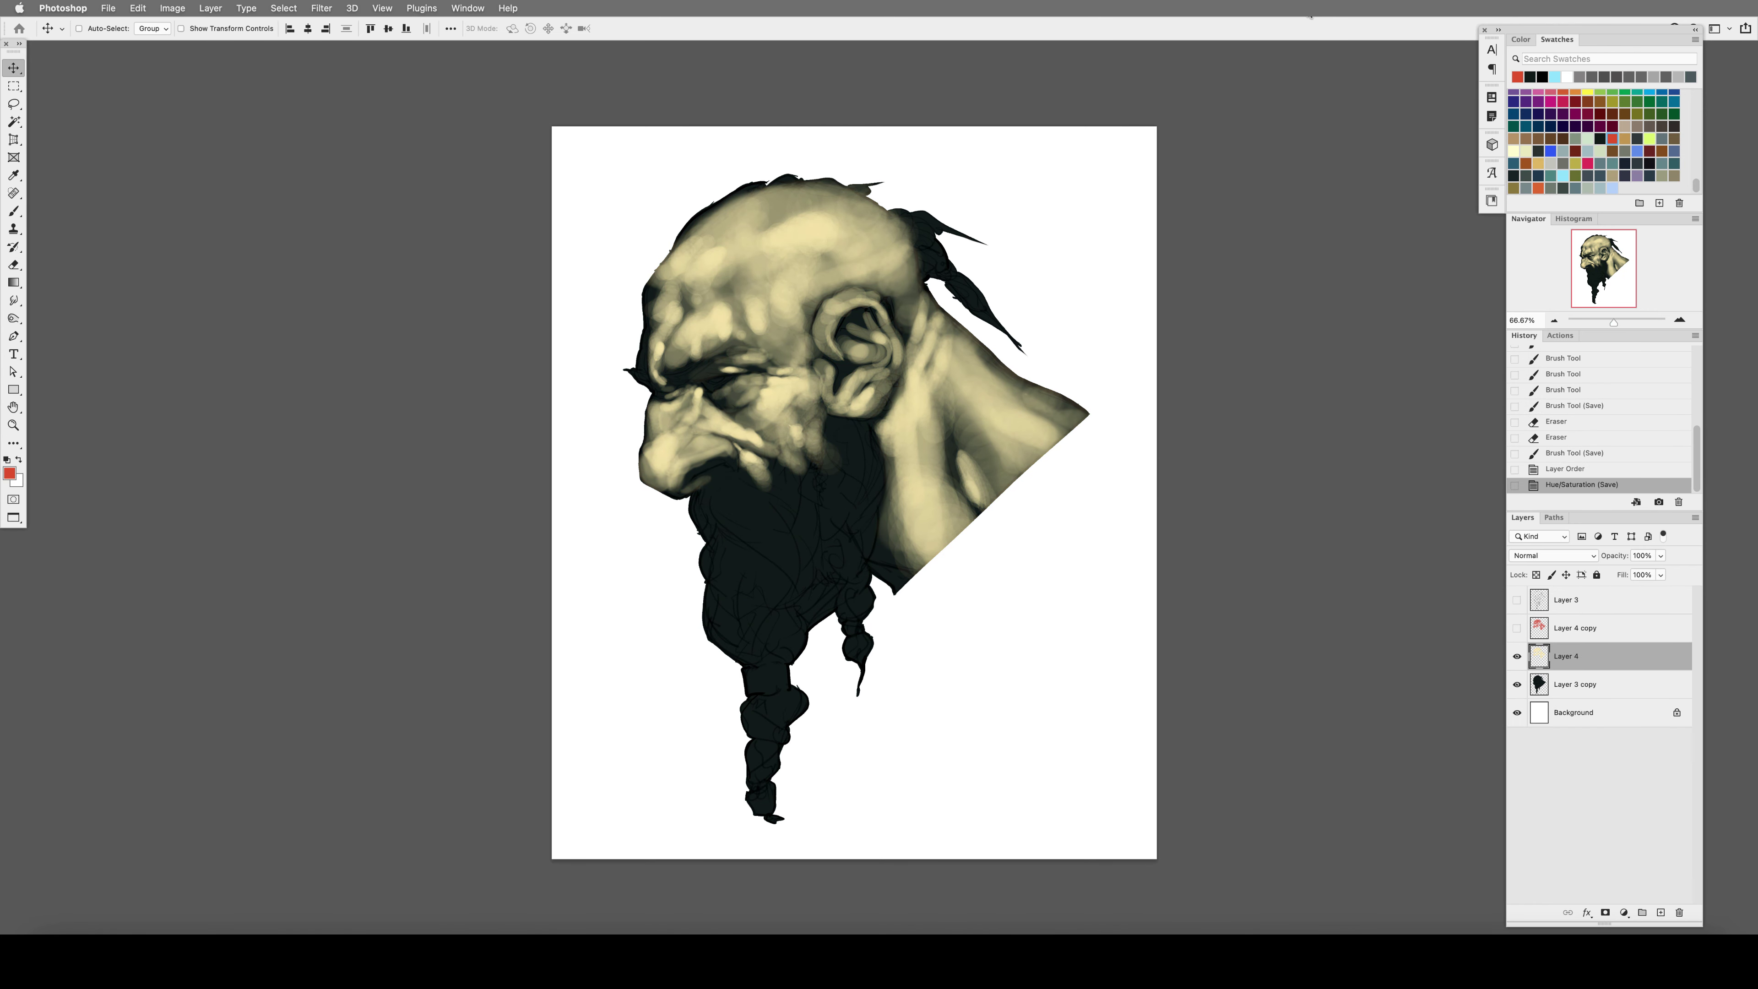
{"action": "key", "text": "bracketright"}
{"action": "key", "text": "bracketright"}
{"action": "key", "text": "bracketright"}
{"action": "key", "text": "bracketright"}
{"action": "key", "text": "bracketright"}
{"action": "key", "text": "bracketright"}
{"action": "key", "text": "bracketright"}
{"action": "key", "text": "bracketright"}
{"action": "key", "text": "4"}
{"action": "key", "text": "shift+5"}
{"action": "left_click_drag", "start_coordinate": [699, 429], "coordinate": [727, 478]}
{"action": "left_click_drag", "start_coordinate": [761, 394], "coordinate": [817, 416]}
{"action": "left_click_drag", "start_coordinate": [849, 337], "coordinate": [879, 367]}
{"action": "left_click_drag", "start_coordinate": [734, 353], "coordinate": [680, 327]}
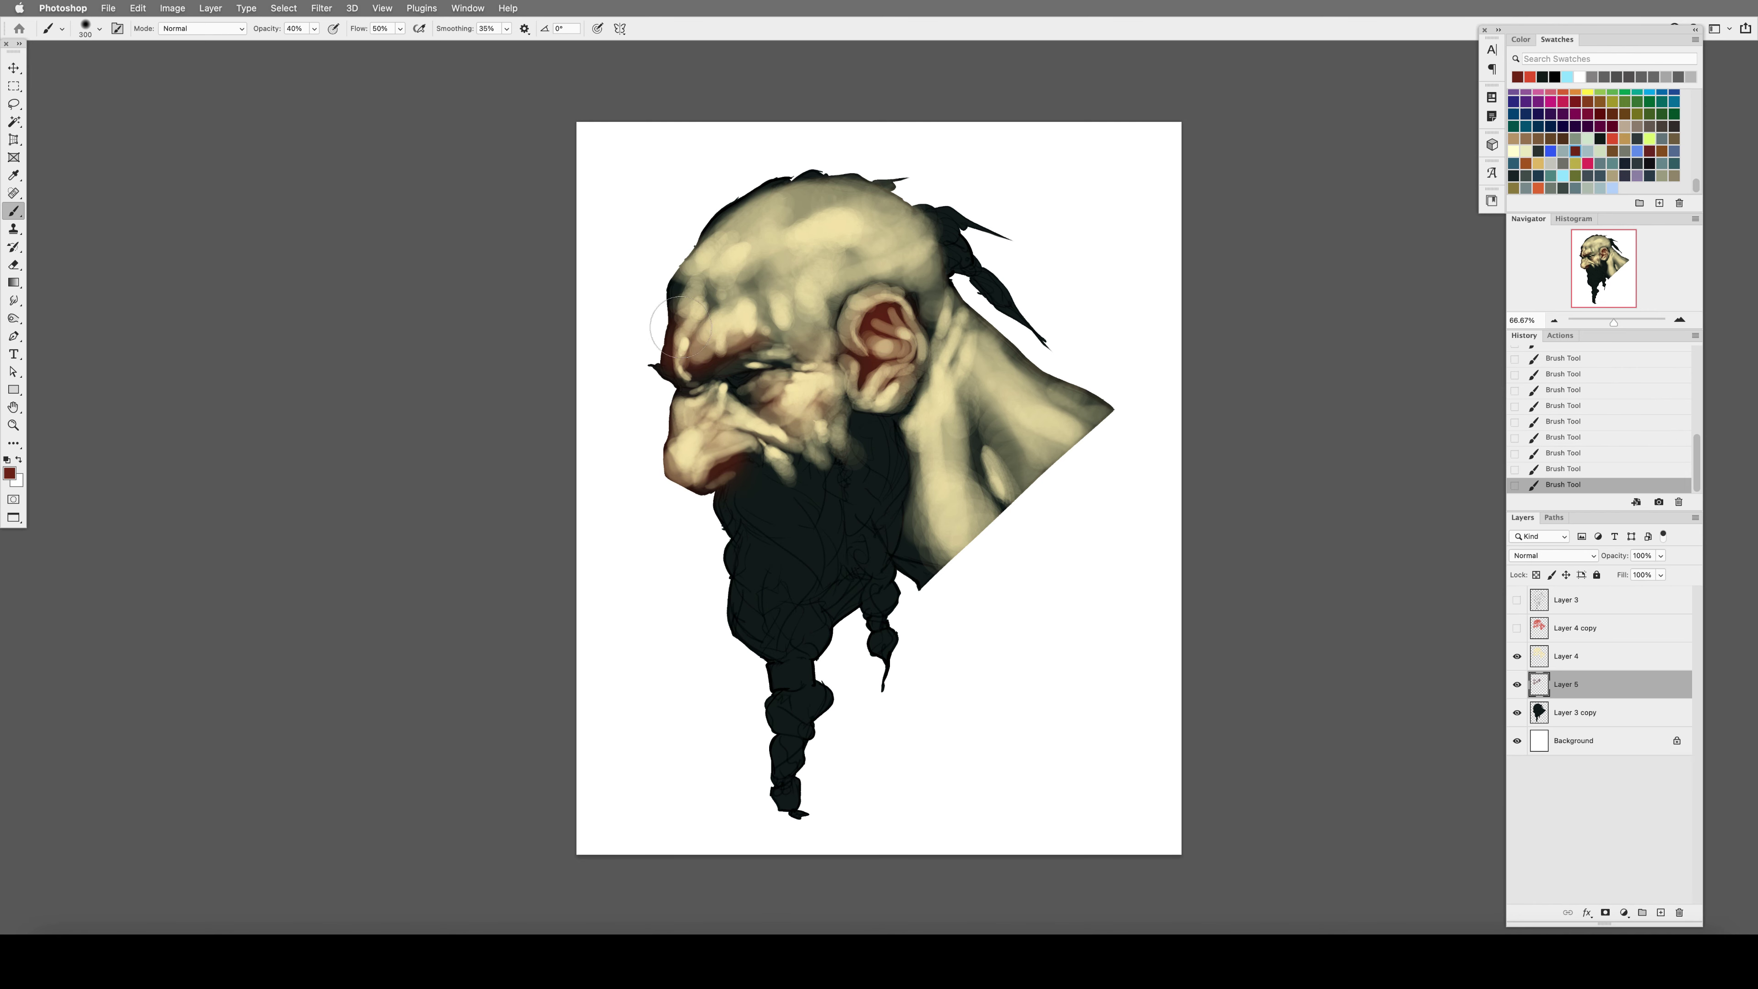
On the mirrored canvas, shade the neck with a 500 brush at 50% and colour the lower ear.
{"action": "key", "text": "ctrl+shift+h"}
{"action": "key", "text": "bracketright"}
{"action": "key", "text": "bracketright"}
{"action": "key", "text": "5"}
{"action": "left_click_drag", "start_coordinate": [823, 437], "coordinate": [806, 387]}
{"action": "left_click_drag", "start_coordinate": [841, 547], "coordinate": [782, 402]}
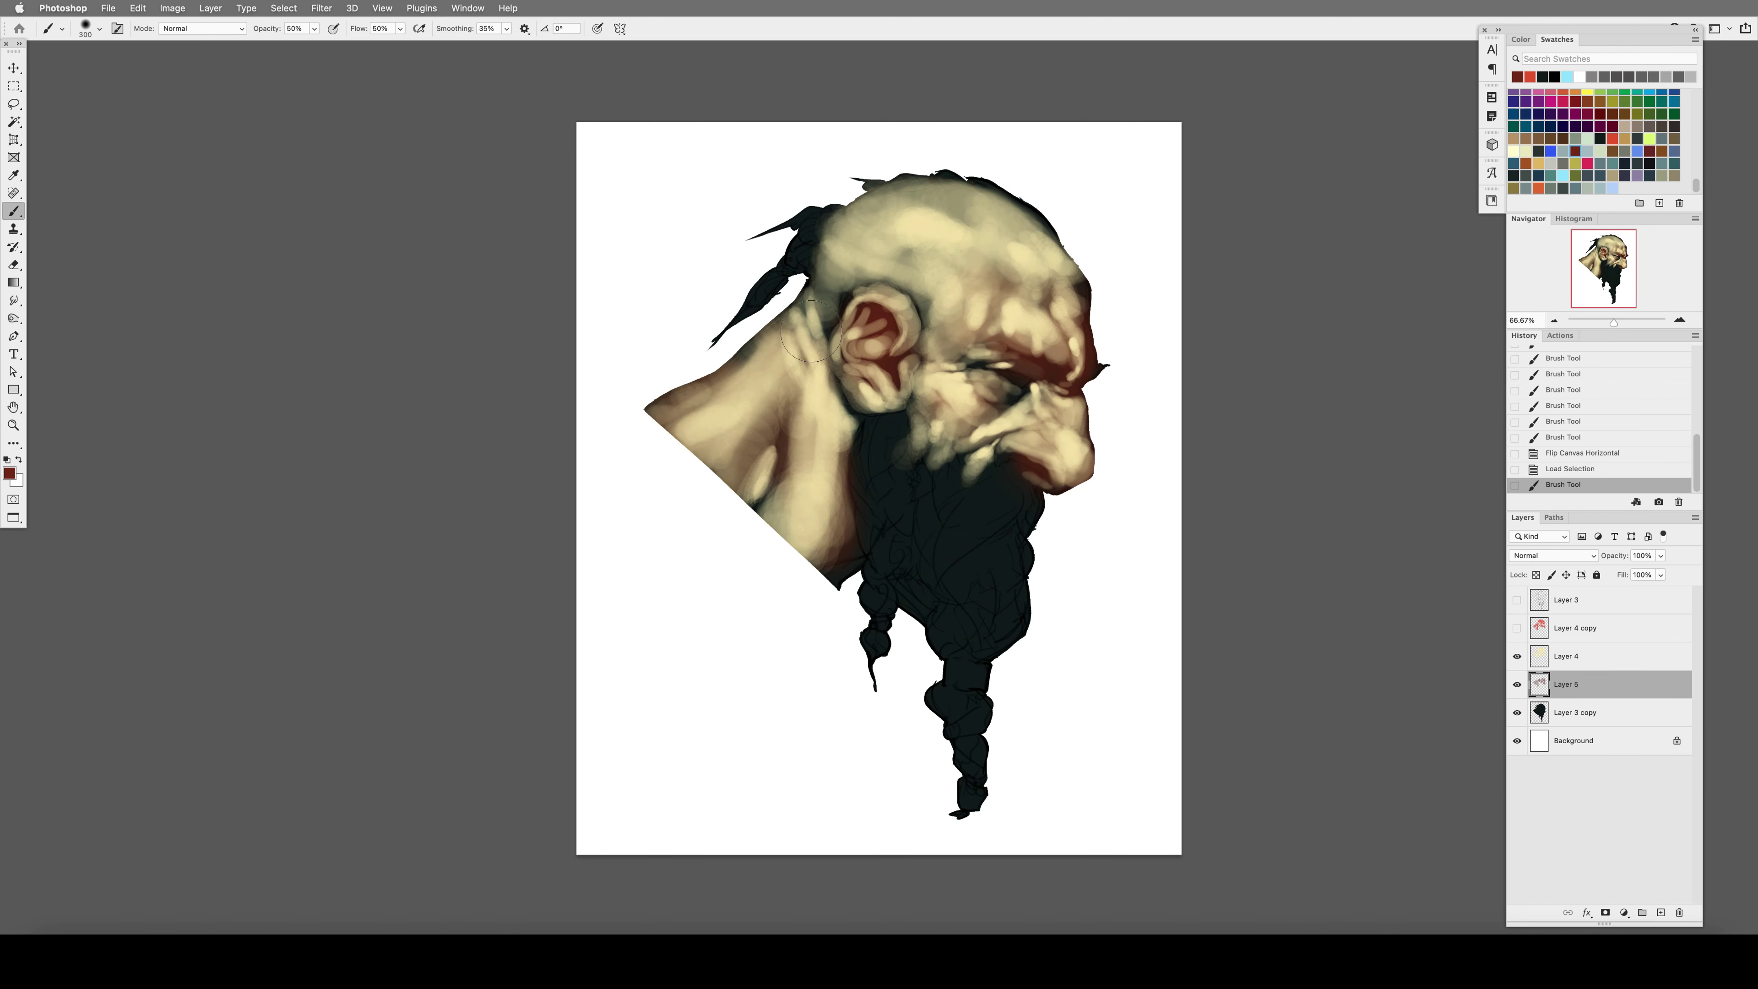
{"action": "left_click_drag", "start_coordinate": [664, 401], "coordinate": [761, 498]}
{"action": "key", "text": "bracketleft"}
{"action": "key", "text": "bracketleft"}
{"action": "key", "text": "bracketleft"}
{"action": "key", "text": "bracketleft"}
{"action": "key", "text": "bracketleft"}
{"action": "key", "text": "bracketleft"}
{"action": "left_click_drag", "start_coordinate": [848, 395], "coordinate": [902, 341]}
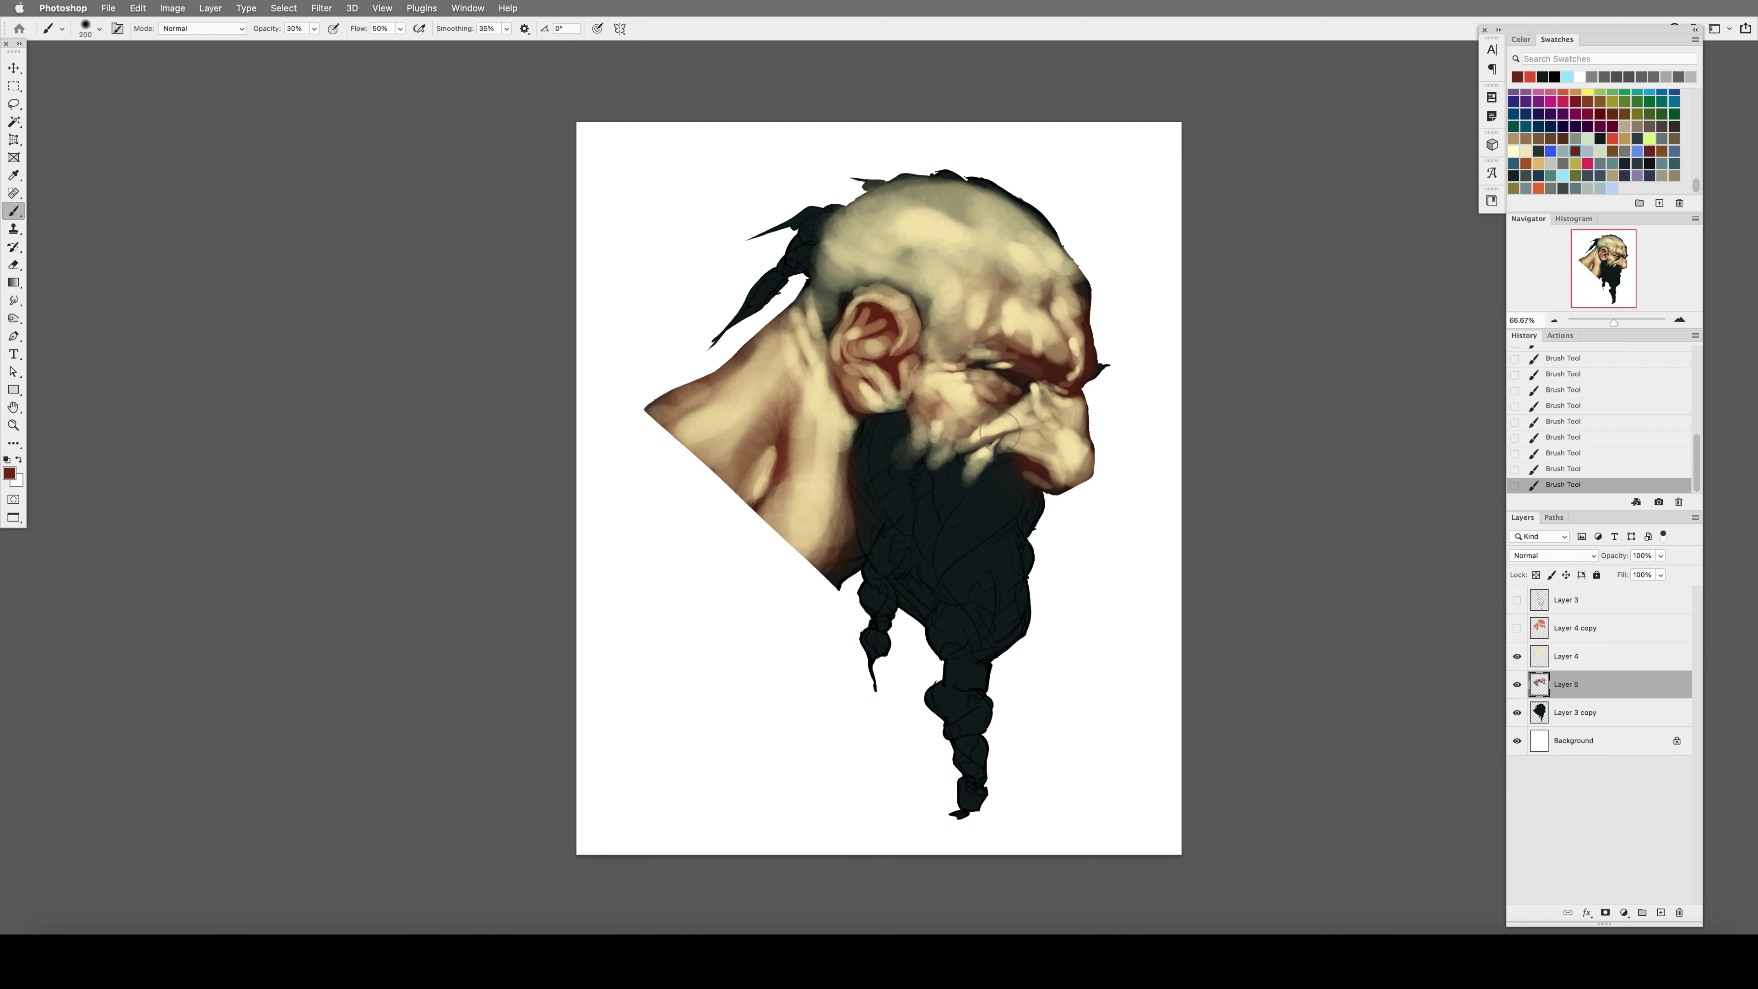
{"action": "scroll", "coordinate": [1079, 324], "scroll_direction": "right", "scroll_amount": 4}
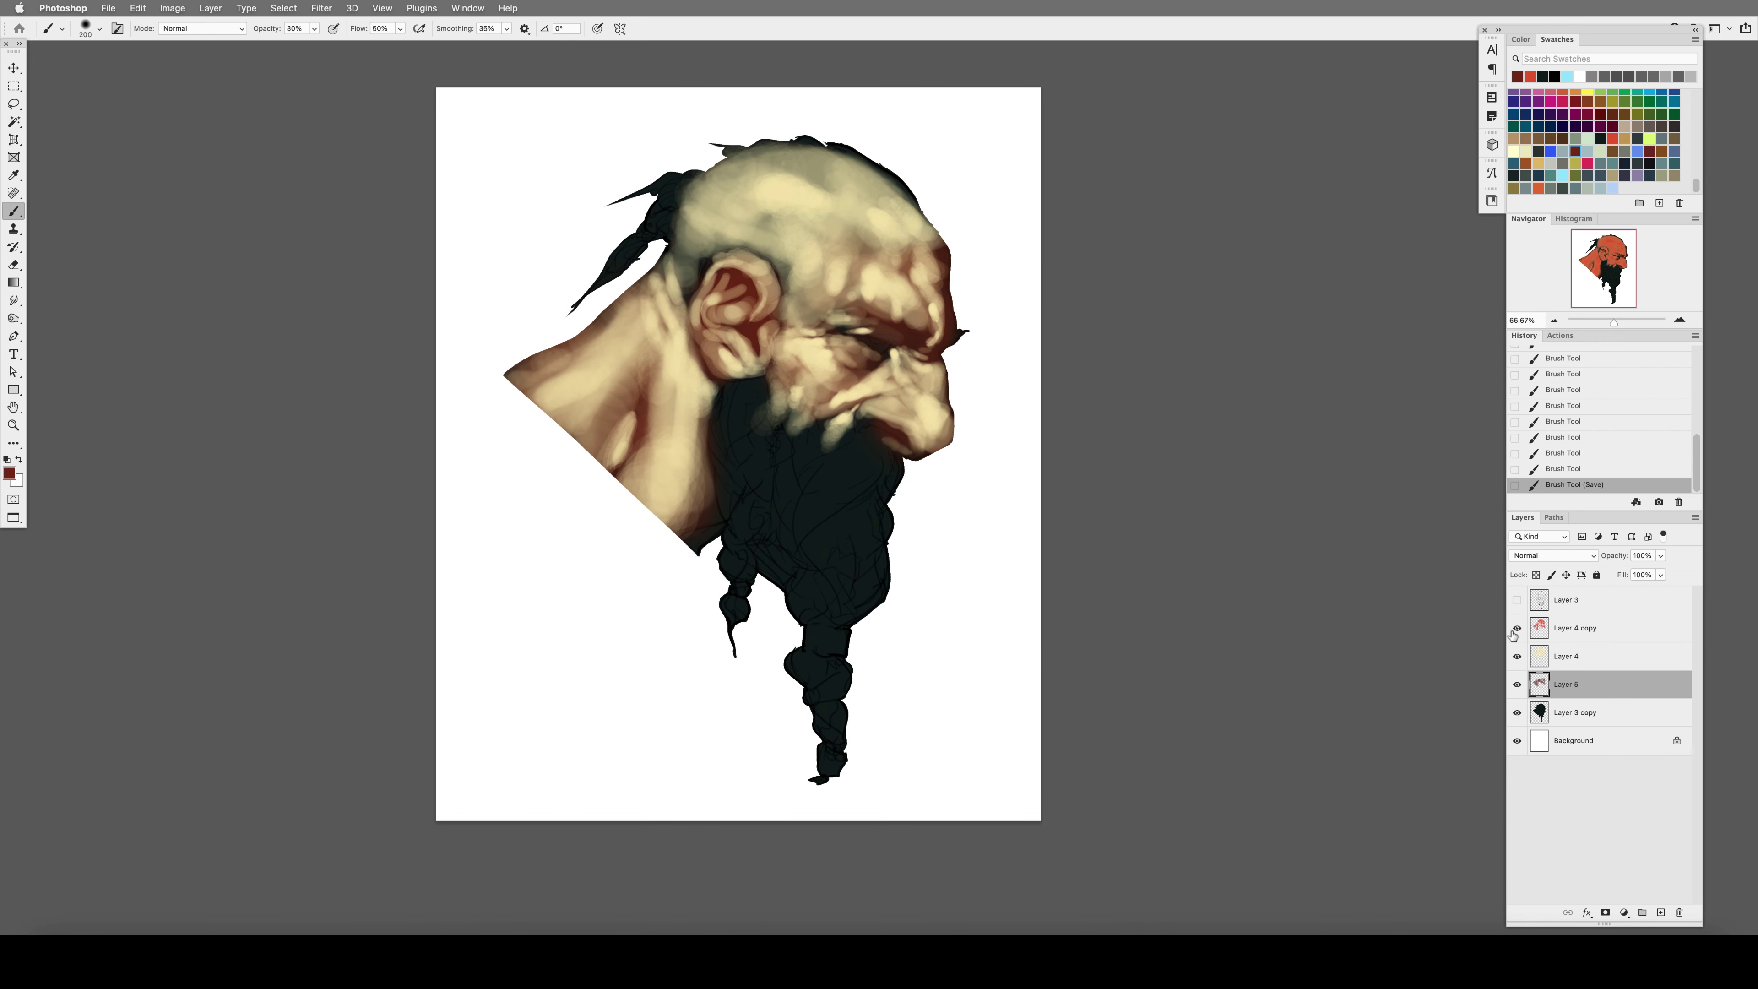
Merge the paint into Layer 4, then paint tan strokes over the face with a 150 brush at 40% opacity.
{"action": "key", "text": "ctrl+e"}
{"action": "key", "text": "shift+3"}
{"action": "key", "text": "bracketleft"}
{"action": "key", "text": "bracketleft"}
{"action": "key", "text": "4"}
{"action": "left_click", "coordinate": [928, 311], "text": "alt"}
{"action": "left_click_drag", "start_coordinate": [927, 312], "coordinate": [882, 318]}
Check Layer 4 by toggling it, then paint dark brown down the face with a 250 brush at 30% flow.
{"action": "left_click", "coordinate": [1517, 655]}
{"action": "left_click", "coordinate": [1517, 656]}
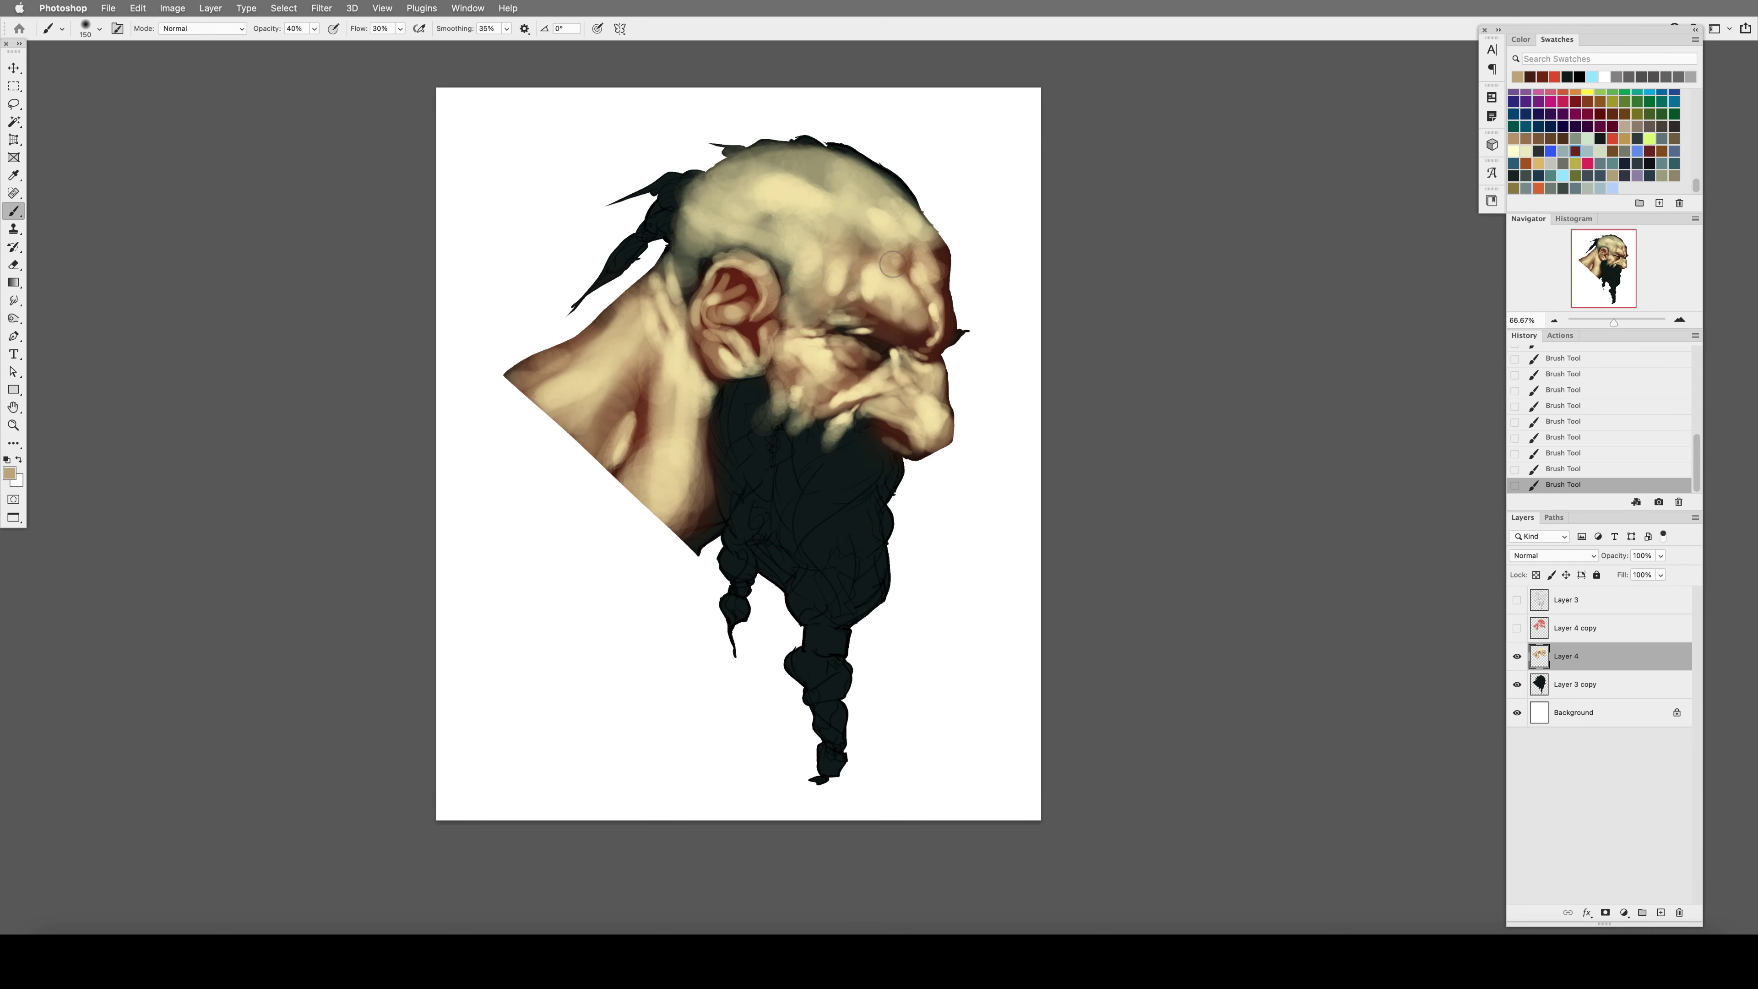
{"action": "left_click", "coordinate": [899, 365], "text": "alt"}
{"action": "key", "text": "bracketright"}
{"action": "key", "text": "bracketright"}
{"action": "key", "text": "bracketright"}
{"action": "key", "text": "shift+5"}
{"action": "key", "text": "F5"}
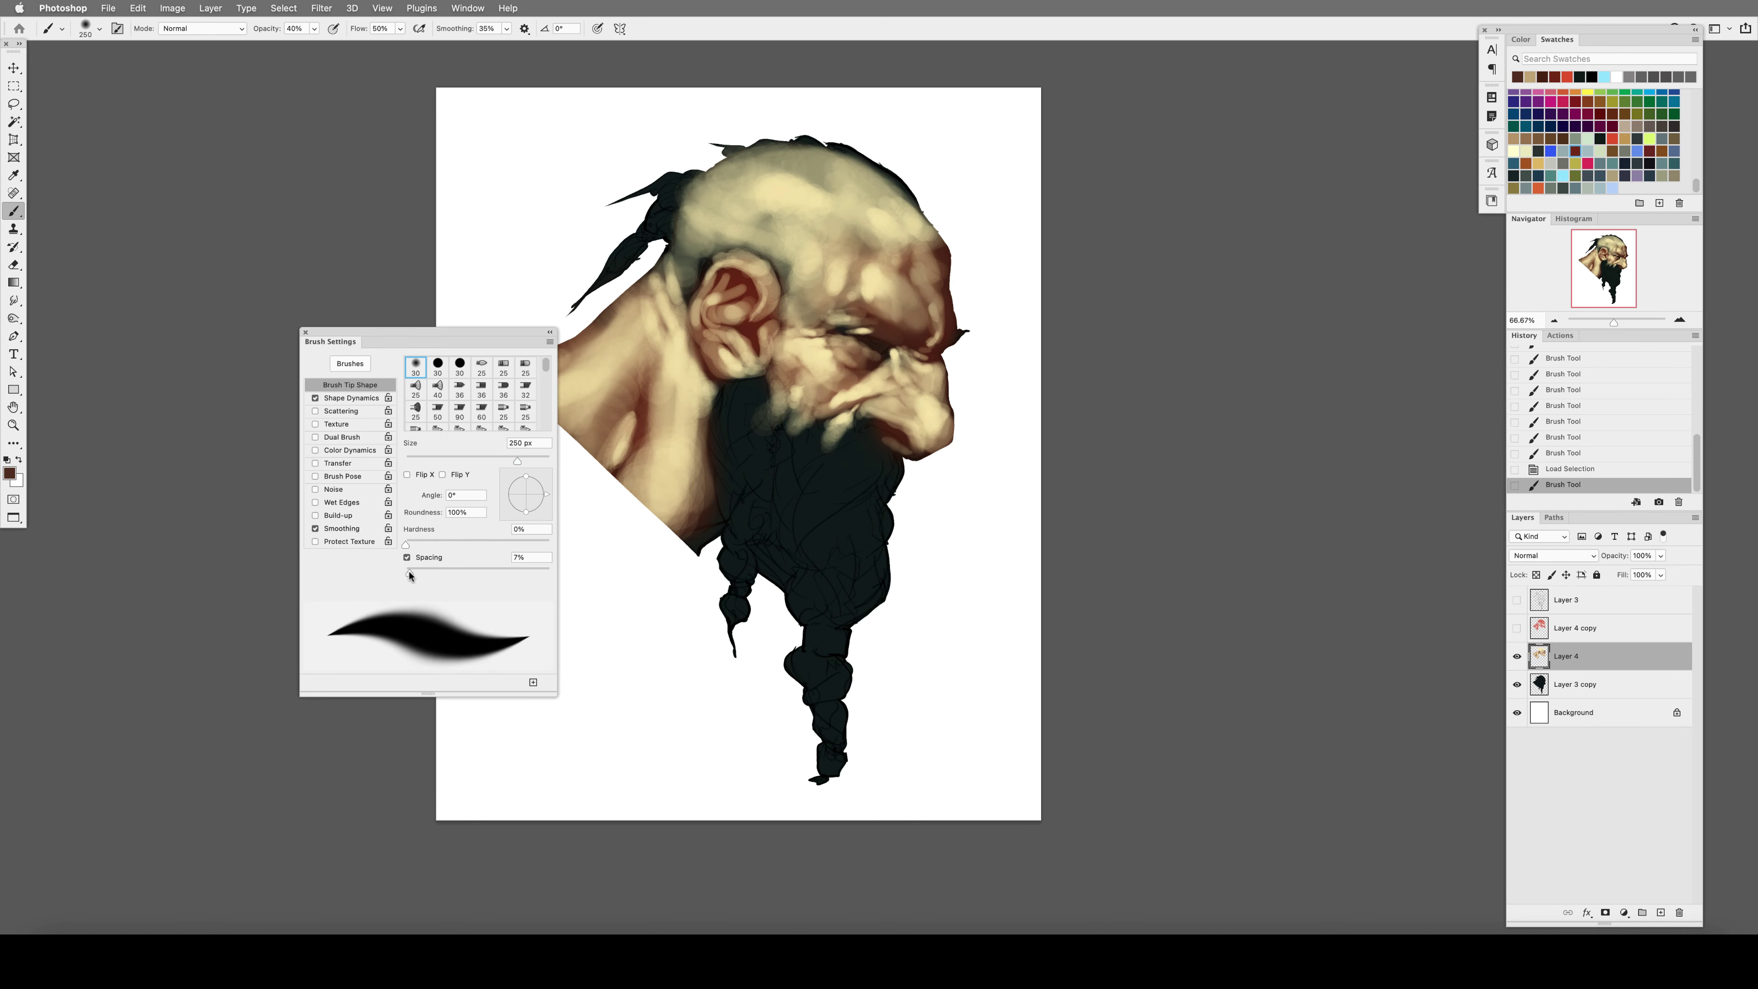
{"action": "key", "text": "F5"}
{"action": "key", "text": "shift+3"}
{"action": "mouse_move", "coordinate": [920, 280]}
{"action": "left_mouse_down"}
{"action": "mouse_move", "coordinate": [934, 360]}
{"action": "mouse_move", "coordinate": [907, 436]}
{"action": "mouse_move", "coordinate": [920, 415]}
{"action": "left_mouse_up"}
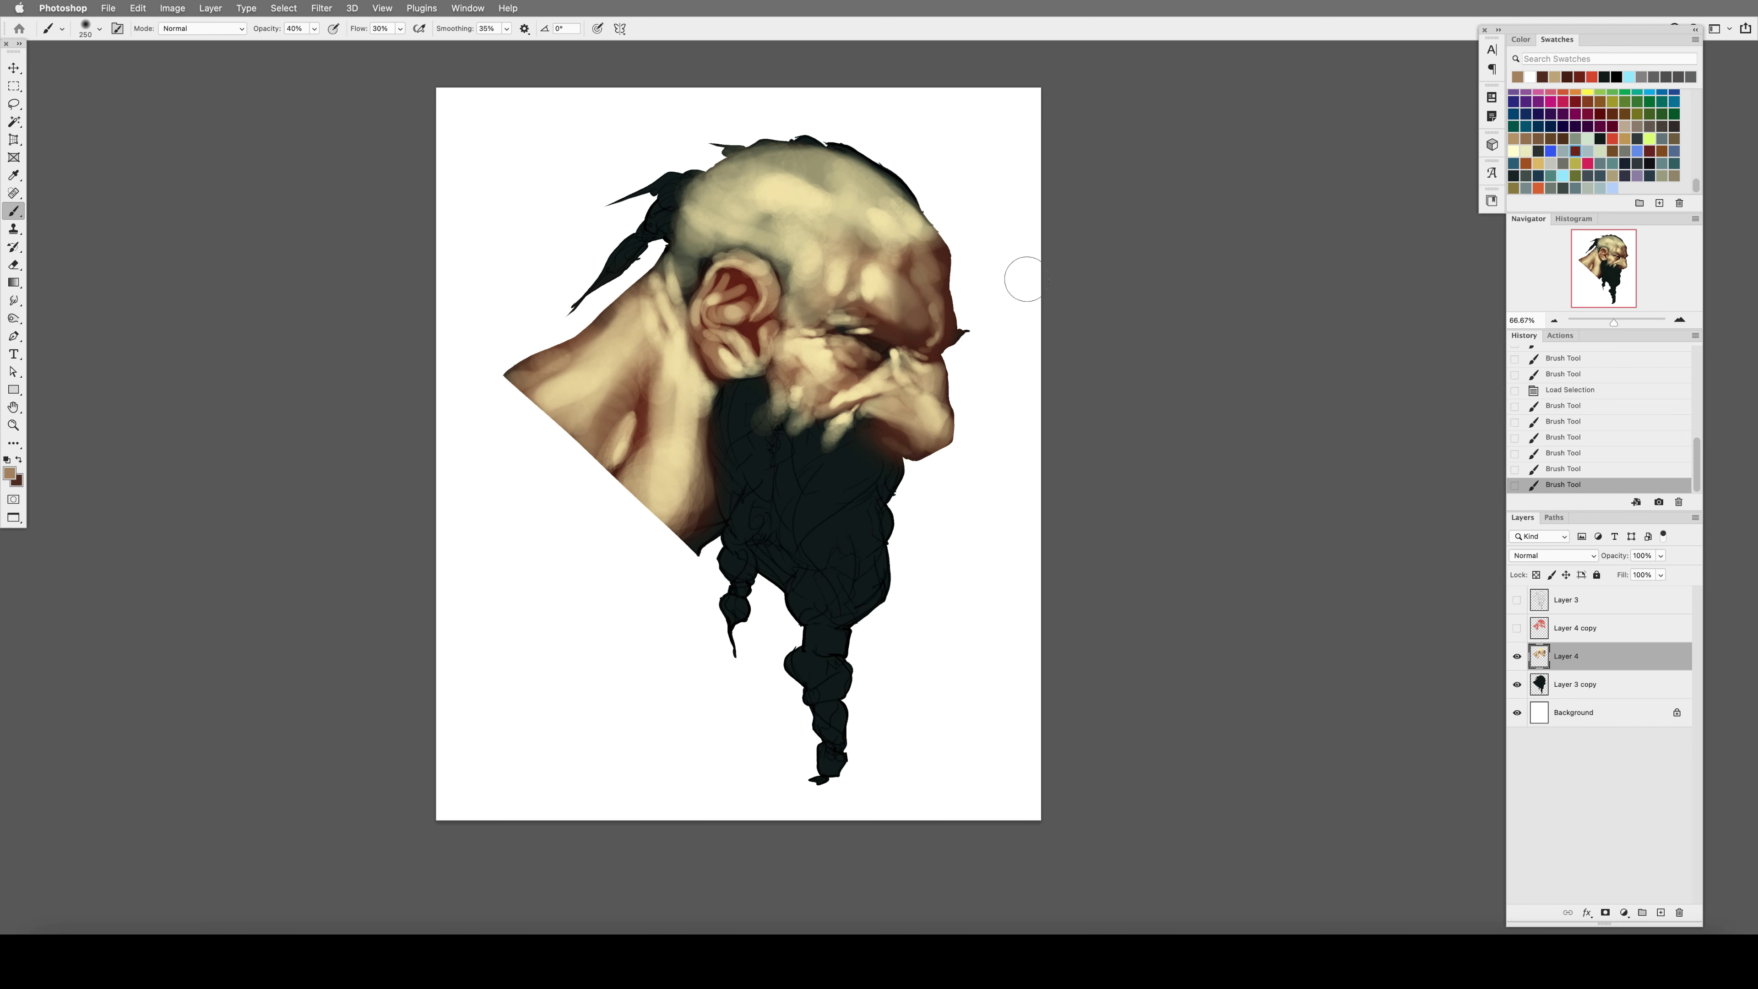
Revert to the Load Selection history step and paint grey-green tones over the scalp on the mirrored canvas.
{"action": "key", "text": "ctrl+shift+h"}
{"action": "left_click", "coordinate": [1575, 383]}
{"action": "key", "text": "ctrl+shift+h"}
{"action": "key", "text": "3"}
{"action": "key", "text": "4"}
{"action": "left_click_drag", "start_coordinate": [945, 242], "coordinate": [955, 346]}
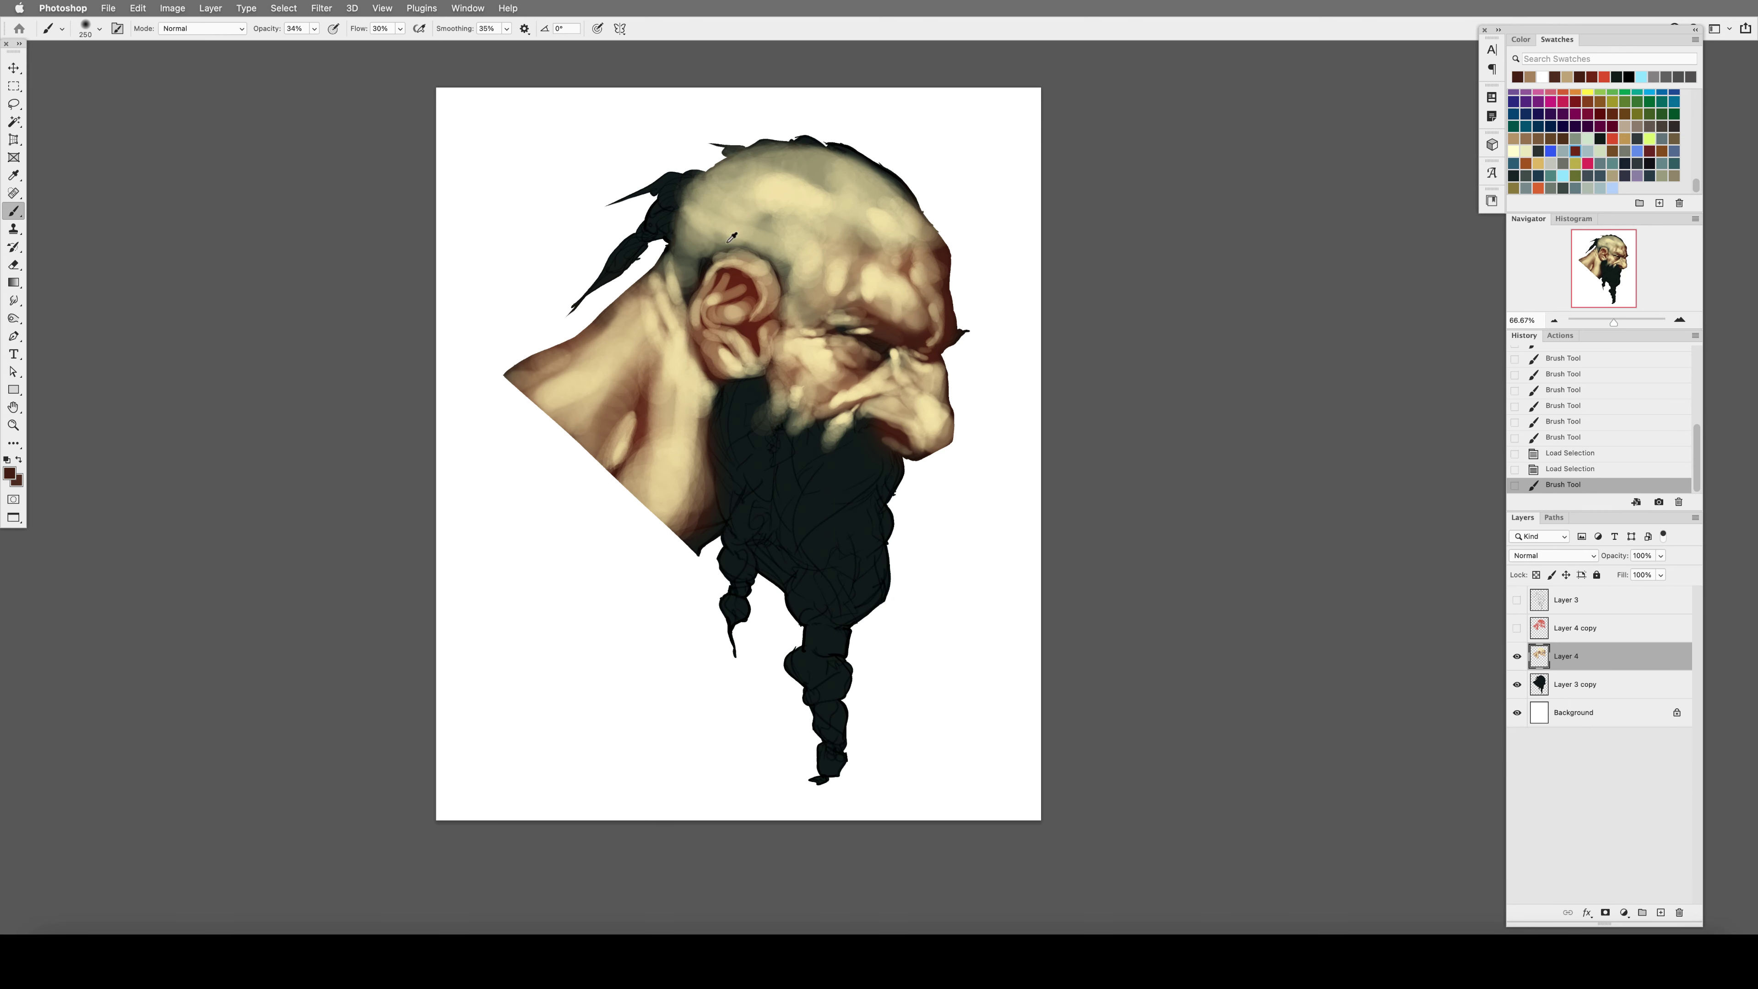
{"action": "mouse_move", "coordinate": [692, 208]}
{"action": "left_mouse_down"}
{"action": "mouse_move", "coordinate": [831, 160]}
{"action": "mouse_move", "coordinate": [914, 180]}
{"action": "left_mouse_up"}
Darken the cheek, eye area and beard edge at 30% opacity.
{"action": "key", "text": "ctrl+shift+h"}
{"action": "key", "text": "3"}
{"action": "mouse_move", "coordinate": [620, 363]}
{"action": "left_mouse_down"}
{"action": "mouse_move", "coordinate": [606, 378]}
{"action": "mouse_move", "coordinate": [533, 297]}
{"action": "left_mouse_up"}
{"action": "left_click_drag", "start_coordinate": [560, 446], "coordinate": [609, 433]}
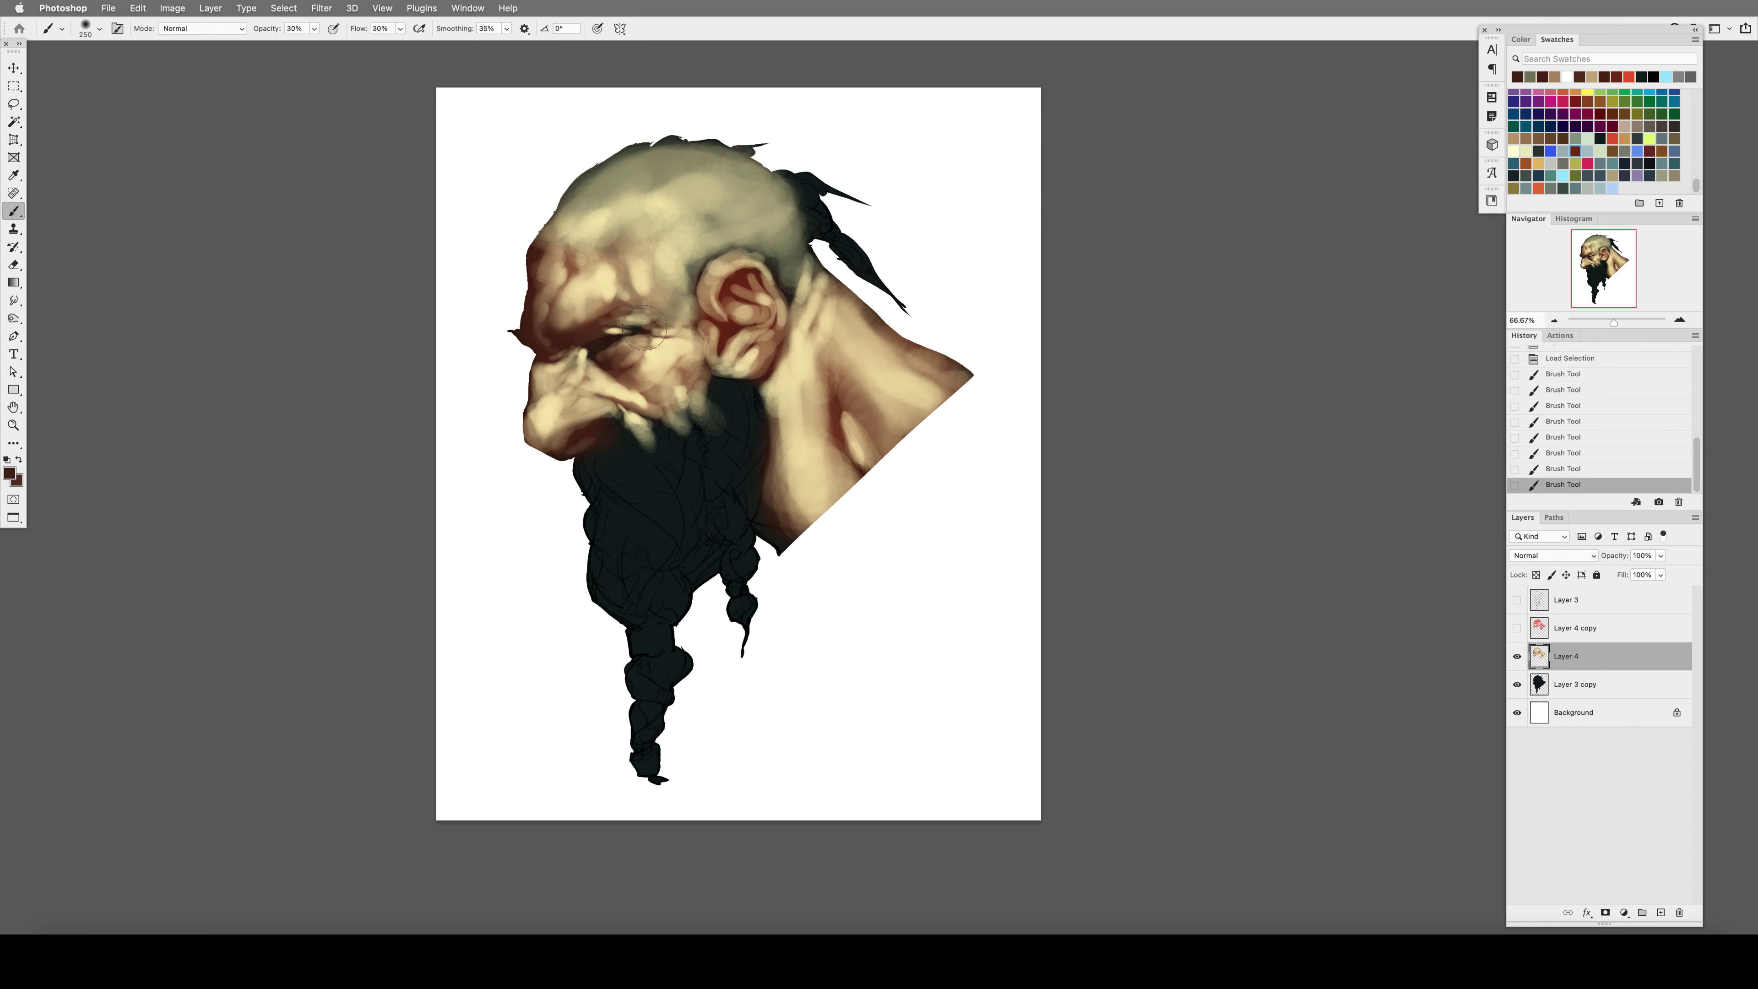
{"action": "left_click", "coordinate": [117, 28]}
{"action": "left_click", "coordinate": [306, 332]}
Lighten the nose, forehead and neck with light beige at 40% opacity.
{"action": "key", "text": "4"}
{"action": "left_click", "coordinate": [661, 384], "text": "alt"}
{"action": "mouse_move", "coordinate": [675, 381]}
{"action": "left_mouse_down"}
{"action": "mouse_move", "coordinate": [633, 370]}
{"action": "mouse_move", "coordinate": [640, 215]}
{"action": "mouse_move", "coordinate": [571, 218]}
{"action": "left_mouse_up"}
{"action": "left_click", "coordinate": [786, 277], "text": "alt"}
{"action": "mouse_move", "coordinate": [817, 367]}
{"action": "left_mouse_down"}
{"action": "mouse_move", "coordinate": [872, 450]}
{"action": "mouse_move", "coordinate": [761, 540]}
{"action": "left_mouse_up"}
Paint a tan stroke on the face with a 175 brush at 30% opacity, sampling eye and brow tones.
{"action": "left_click", "coordinate": [789, 499], "text": "alt"}
{"action": "key", "text": "3"}
{"action": "left_click", "coordinate": [796, 346], "text": "alt"}
{"action": "key", "text": "bracketleft"}
{"action": "key", "text": "bracketleft"}
{"action": "key", "text": "bracketleft"}
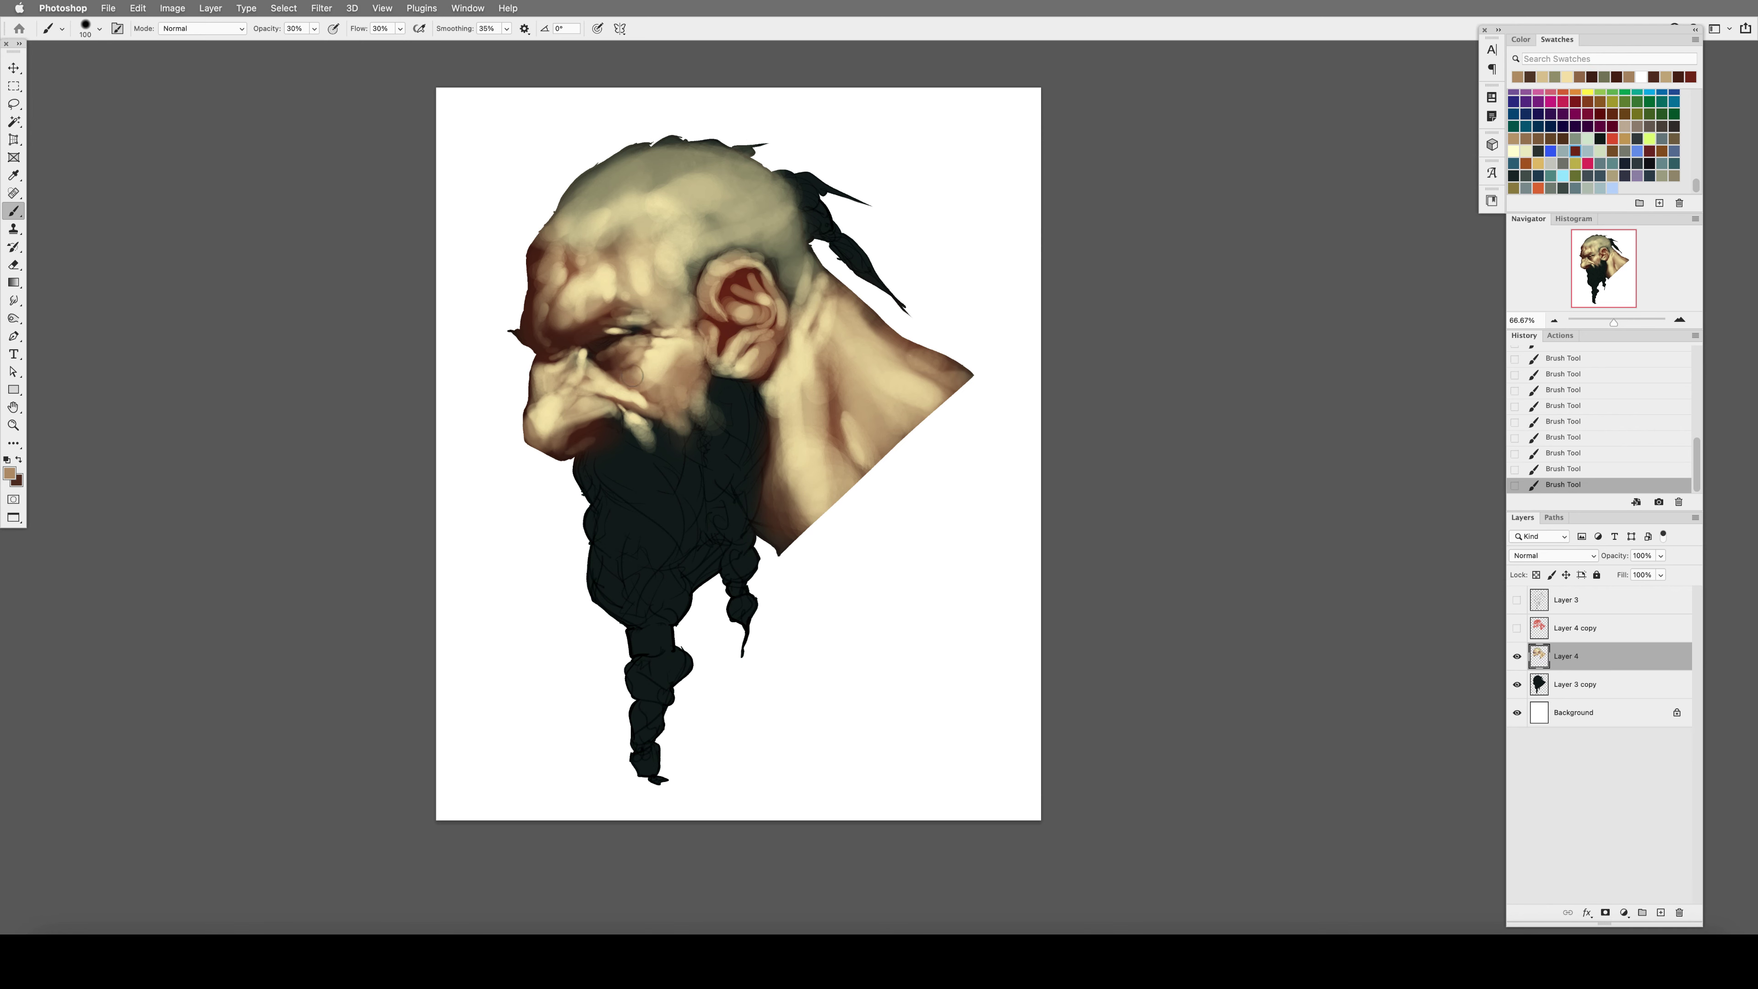
{"action": "left_click_drag", "start_coordinate": [582, 367], "coordinate": [569, 346]}
{"action": "left_click", "coordinate": [574, 317], "text": "alt"}
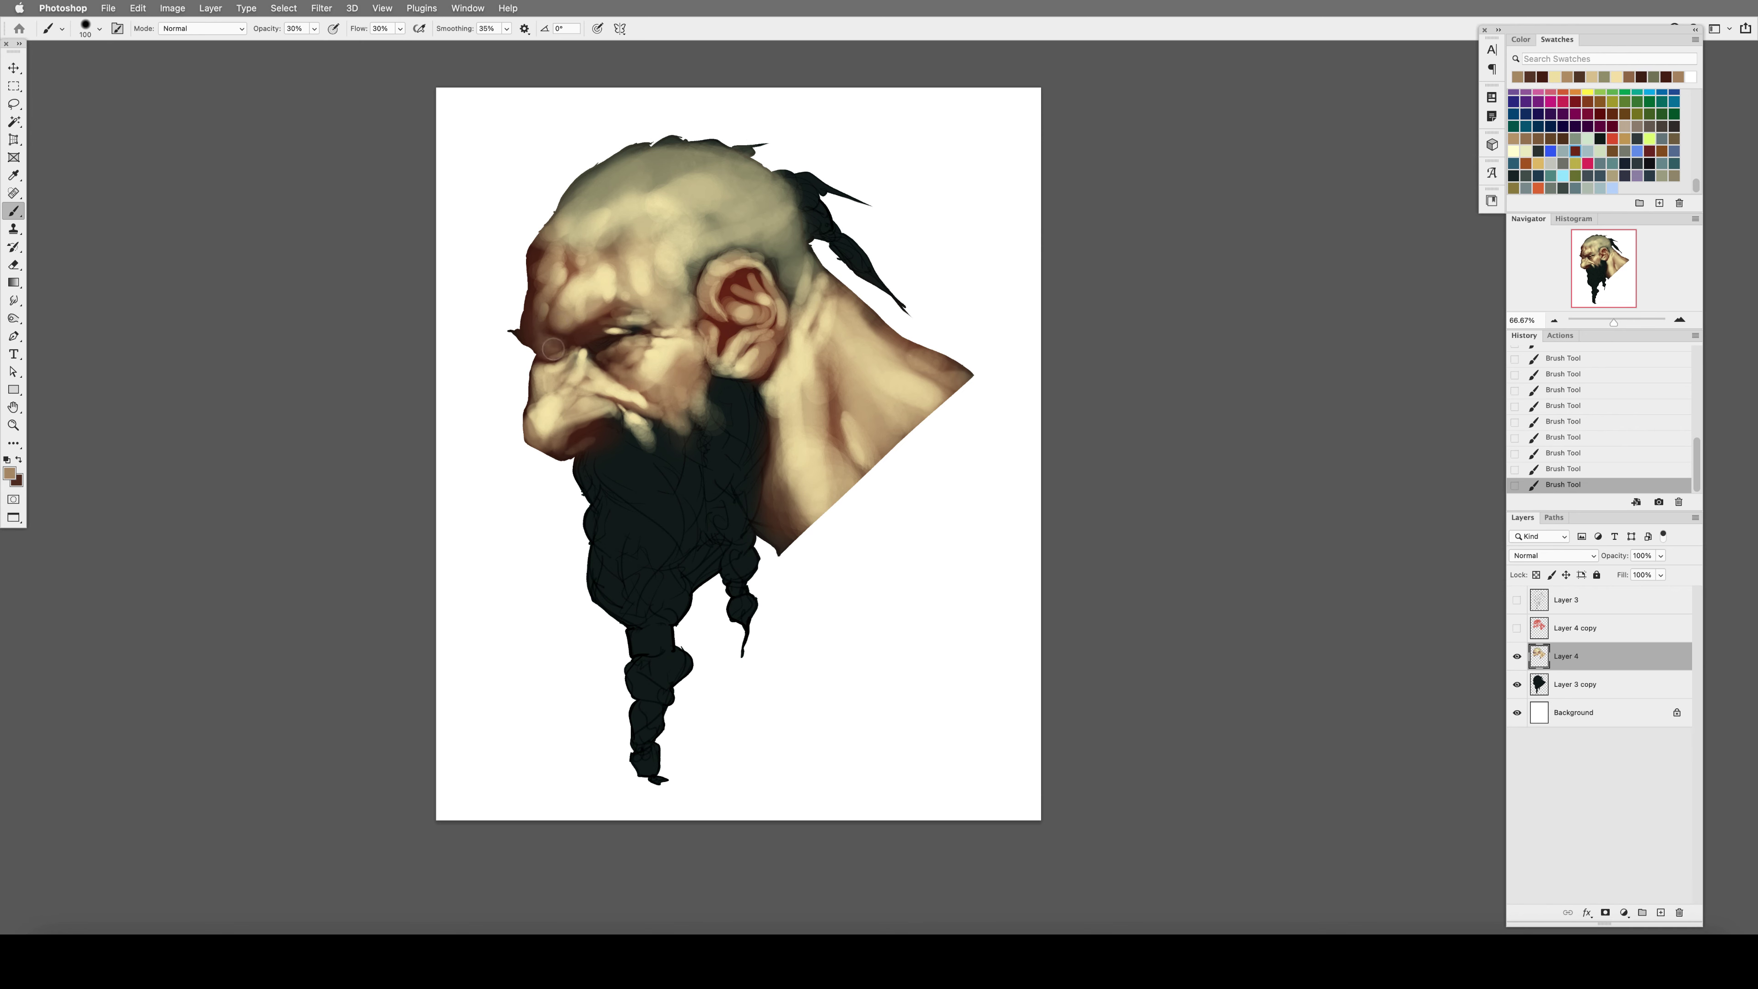
{"action": "left_click", "coordinate": [643, 320], "text": "alt"}
Add a small dark stroke near the eye on the mirrored canvas at 33% opacity.
{"action": "key", "text": "ctrl+shift+h"}
{"action": "key", "text": "6"}
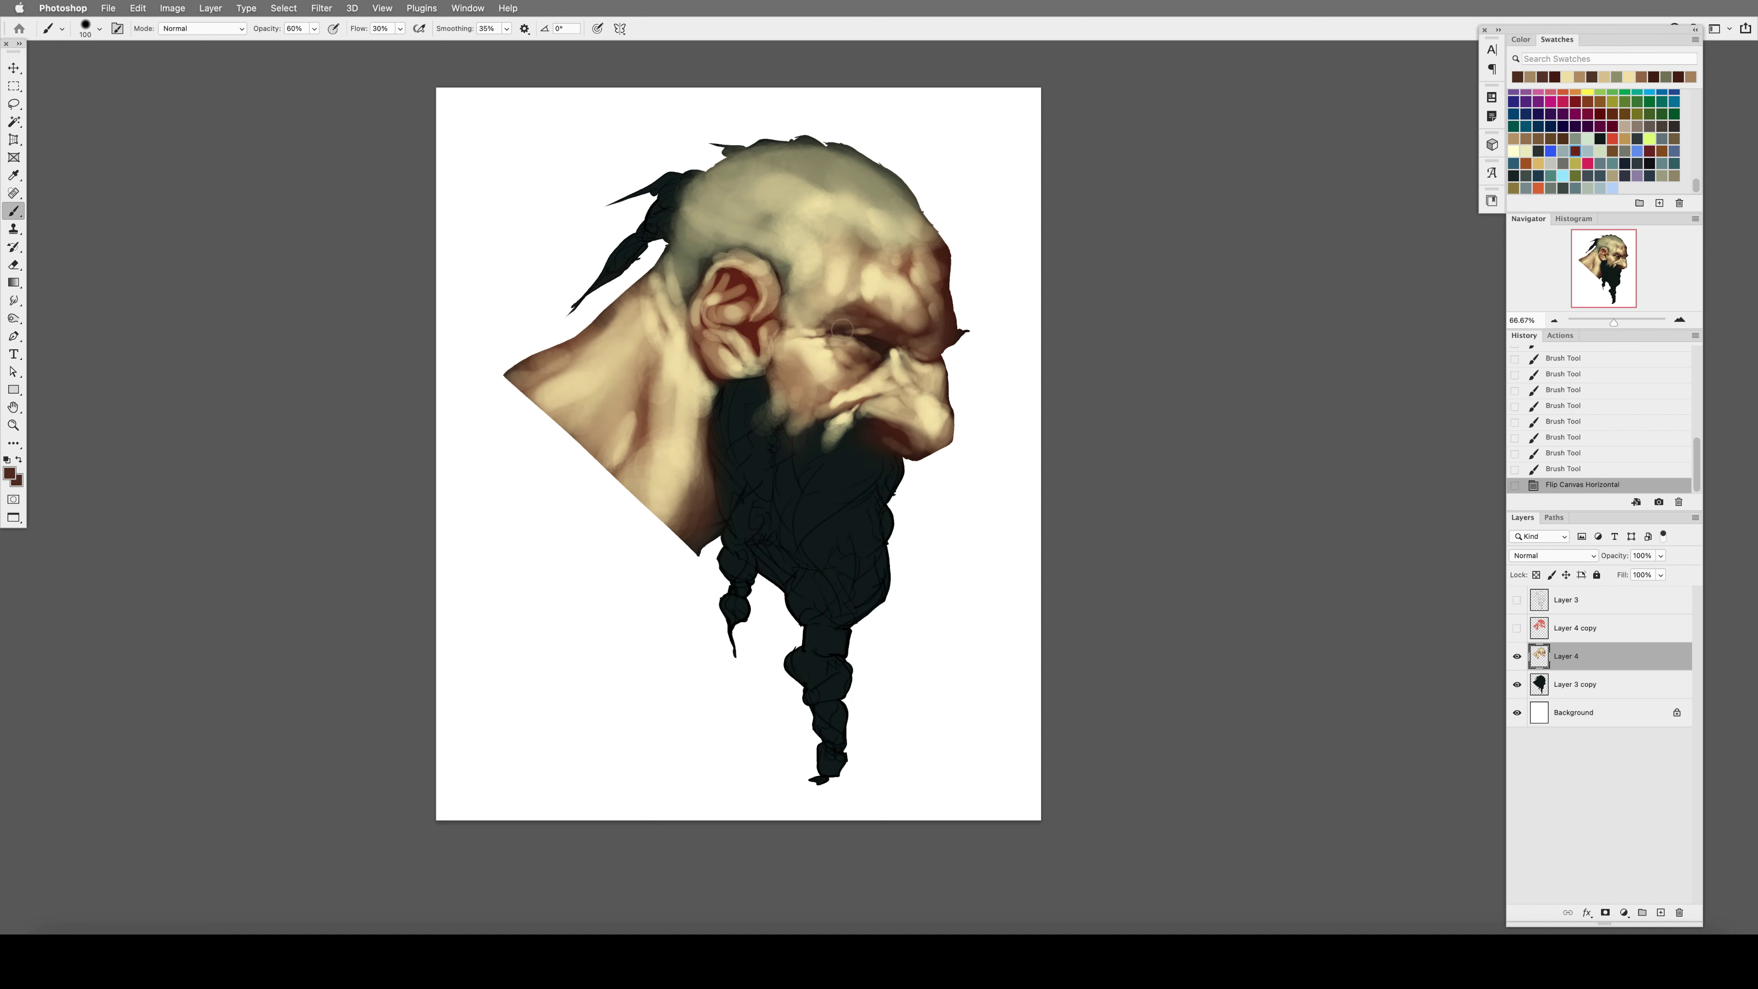
{"action": "key", "text": "3"}
{"action": "key", "text": "3"}
{"action": "mouse_move", "coordinate": [912, 324]}
{"action": "left_mouse_down"}
{"action": "mouse_move", "coordinate": [932, 337]}
{"action": "mouse_move", "coordinate": [940, 275]}
{"action": "mouse_move", "coordinate": [917, 294]}
{"action": "left_mouse_up"}
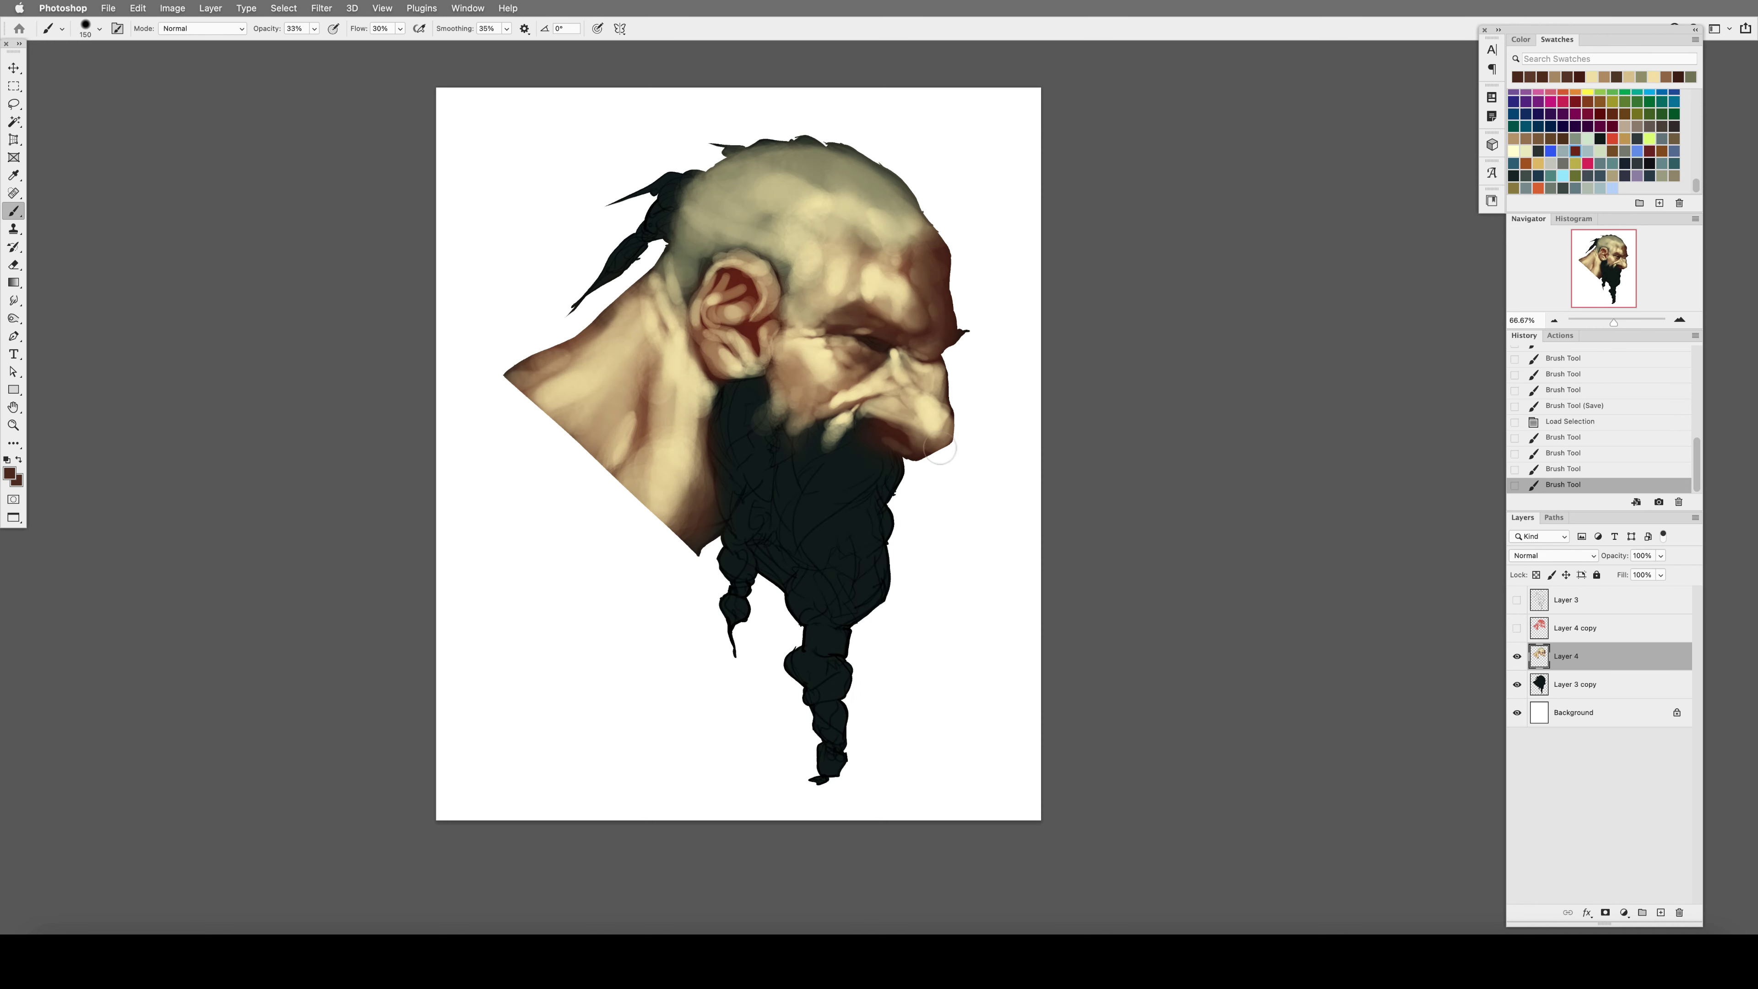
{"action": "key", "text": "]"}
{"action": "left_click", "coordinate": [773, 395], "text": "alt"}
Smudge the paint near the temple and over the eye with a 40 px smudge brush.
{"action": "key", "text": "r"}
{"action": "mouse_move", "coordinate": [796, 277]}
{"action": "left_mouse_down"}
{"action": "mouse_move", "coordinate": [801, 259]}
{"action": "mouse_move", "coordinate": [734, 284]}
{"action": "mouse_move", "coordinate": [755, 277]}
{"action": "mouse_move", "coordinate": [727, 304]}
{"action": "left_mouse_up"}
{"action": "key", "text": "bracketleft"}
{"action": "key", "text": "bracketleft"}
{"action": "key", "text": "bracketleft"}
{"action": "key", "text": "bracketleft"}
{"action": "key", "text": "bracketleft"}
{"action": "key", "text": "bracketleft"}
{"action": "key", "text": "bracketleft"}
{"action": "key", "text": "bracketleft"}
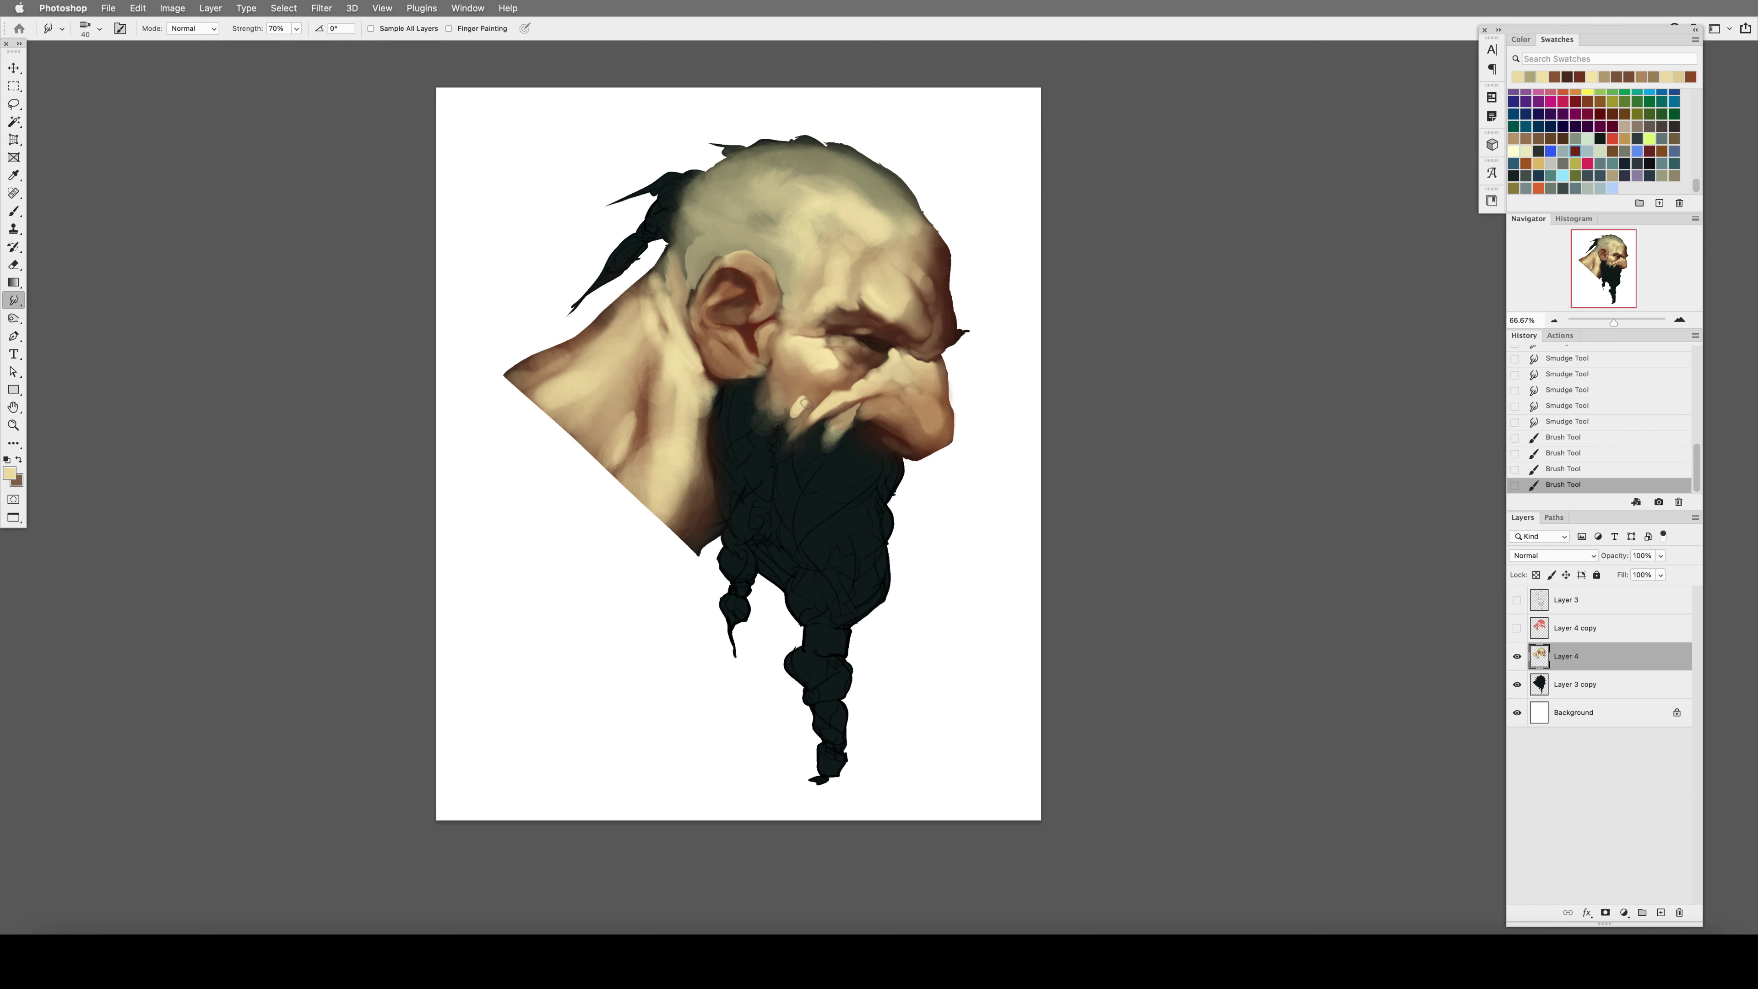
{"action": "mouse_move", "coordinate": [808, 416]}
{"action": "left_mouse_down"}
{"action": "mouse_move", "coordinate": [785, 429]}
{"action": "mouse_move", "coordinate": [810, 402]}
{"action": "mouse_move", "coordinate": [882, 402]}
{"action": "left_mouse_up"}
{"action": "key", "text": "super+shift+h"}
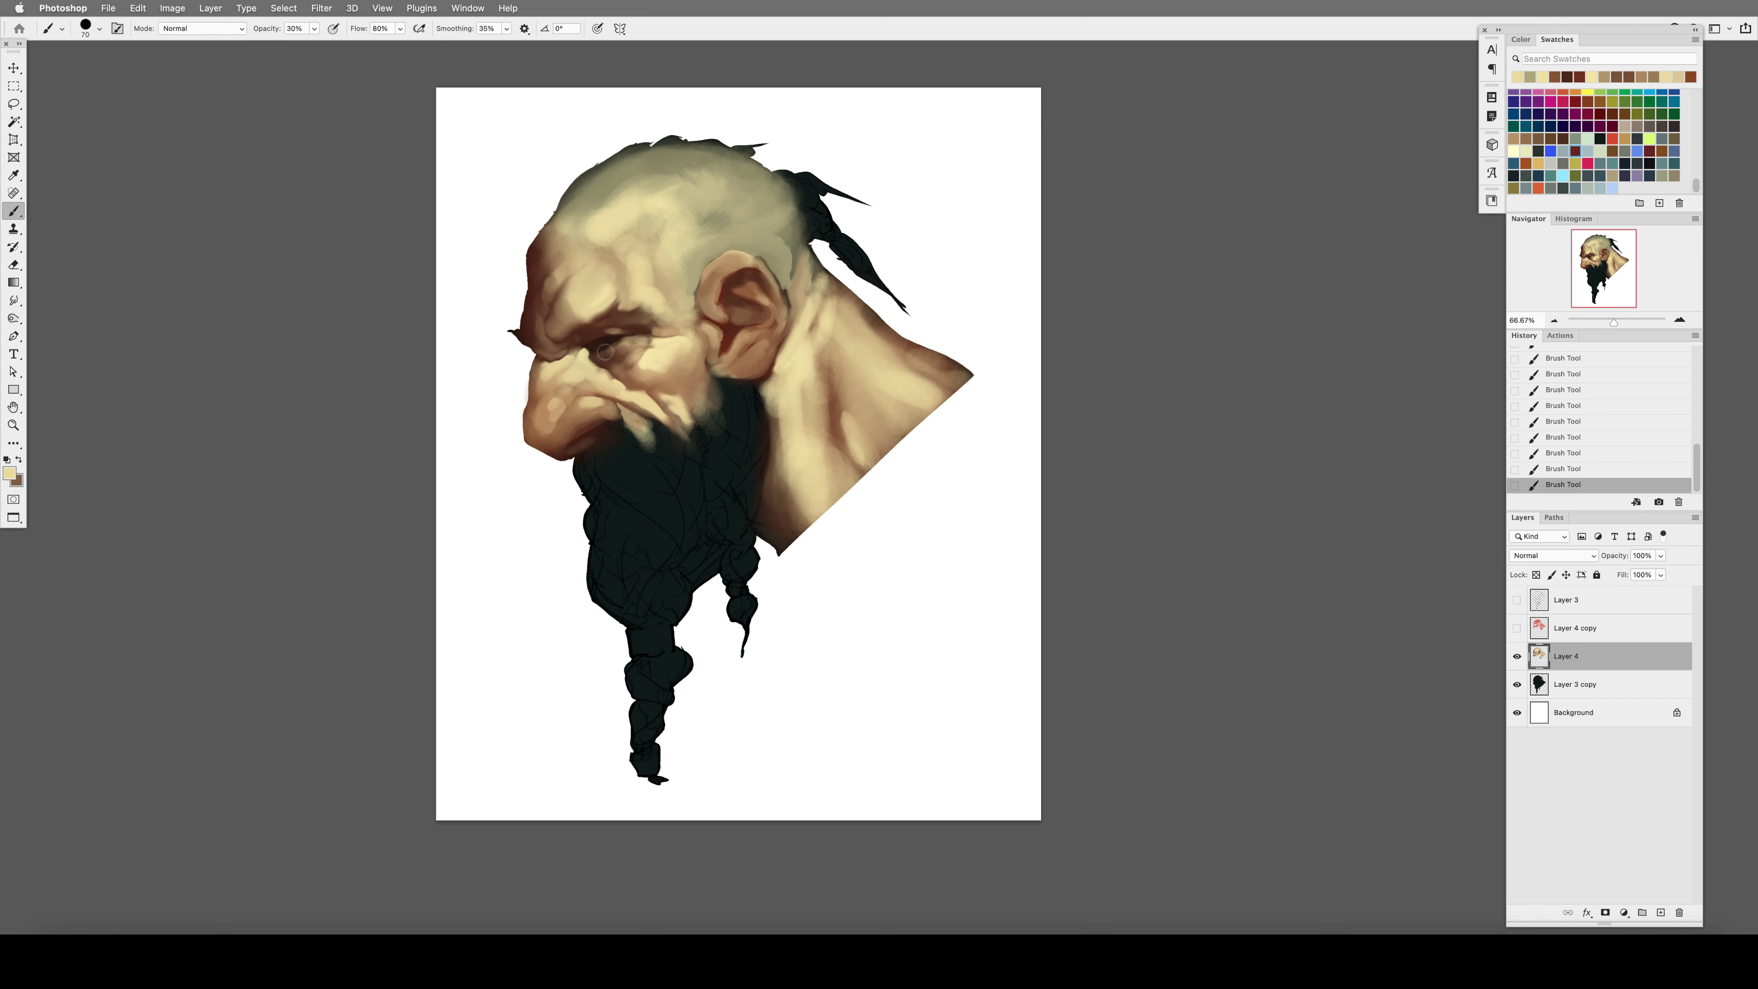
{"action": "mouse_move", "coordinate": [649, 351]}
{"action": "left_mouse_down"}
{"action": "mouse_move", "coordinate": [748, 299]}
{"action": "mouse_move", "coordinate": [734, 255]}
{"action": "left_mouse_up"}
Paint greenish beige strokes around the ear after sampling brown face tones.
{"action": "key", "text": "b"}
{"action": "left_click", "coordinate": [719, 277], "text": "alt"}
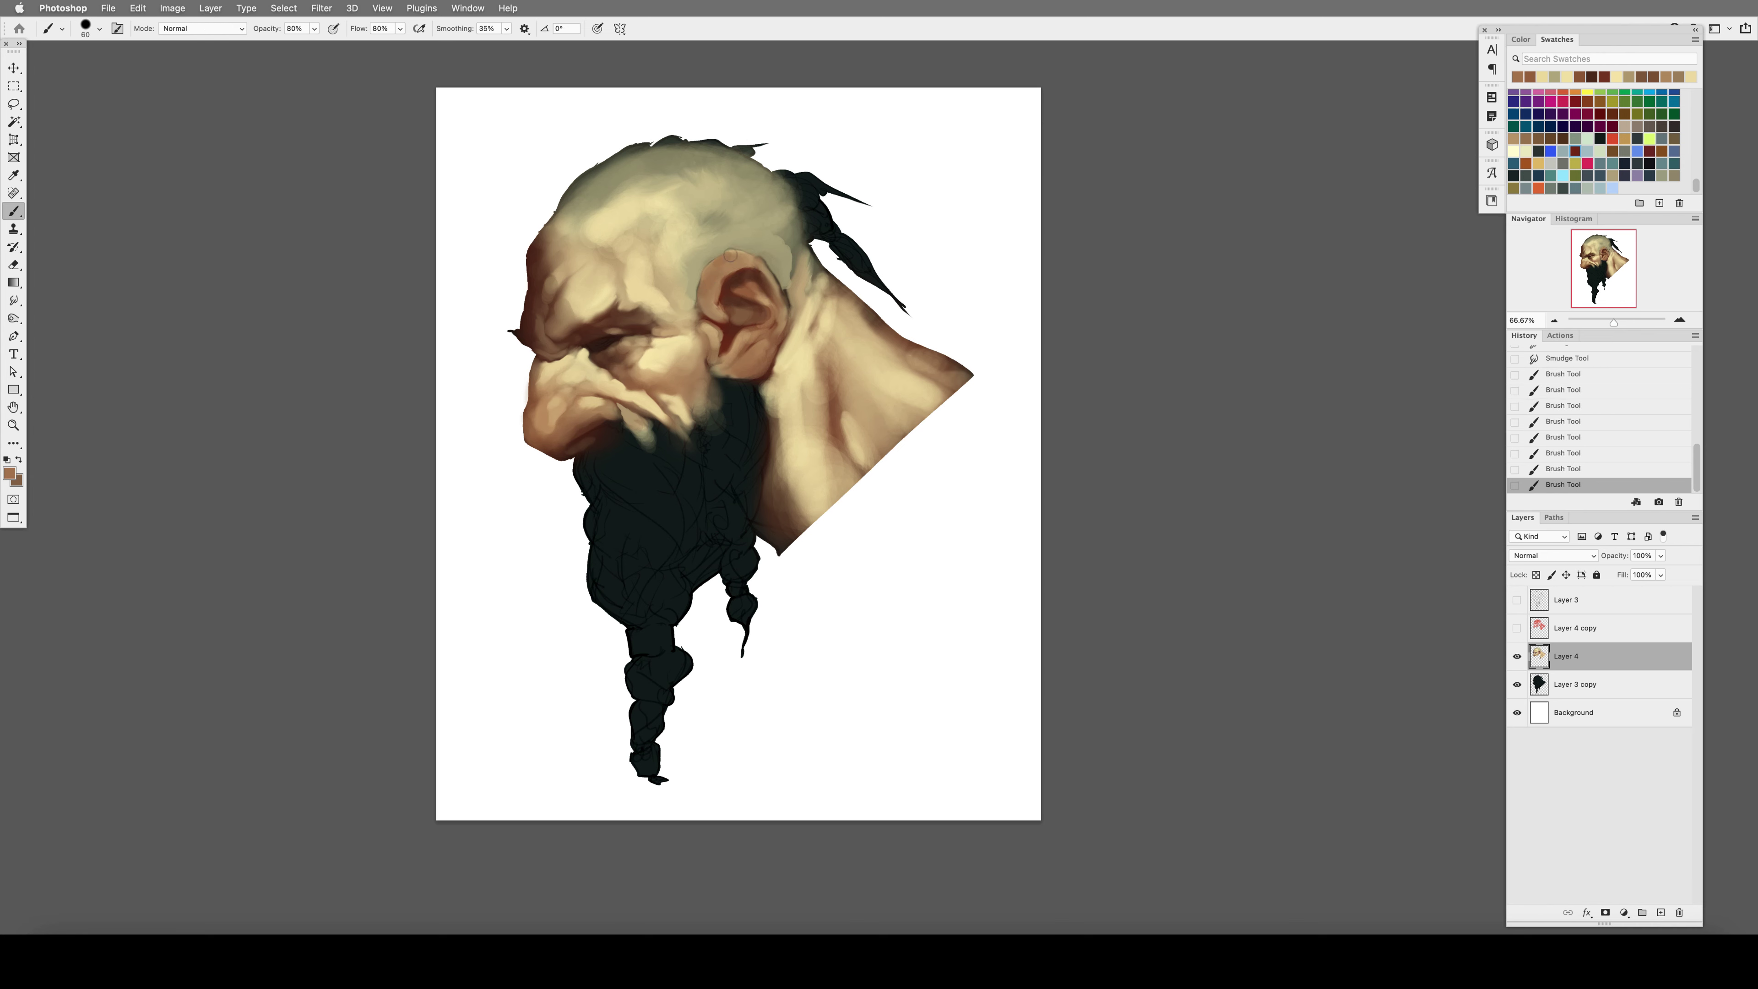
{"action": "left_click", "coordinate": [742, 256], "text": "alt"}
{"action": "key", "text": "r"}
{"action": "key", "text": "h"}
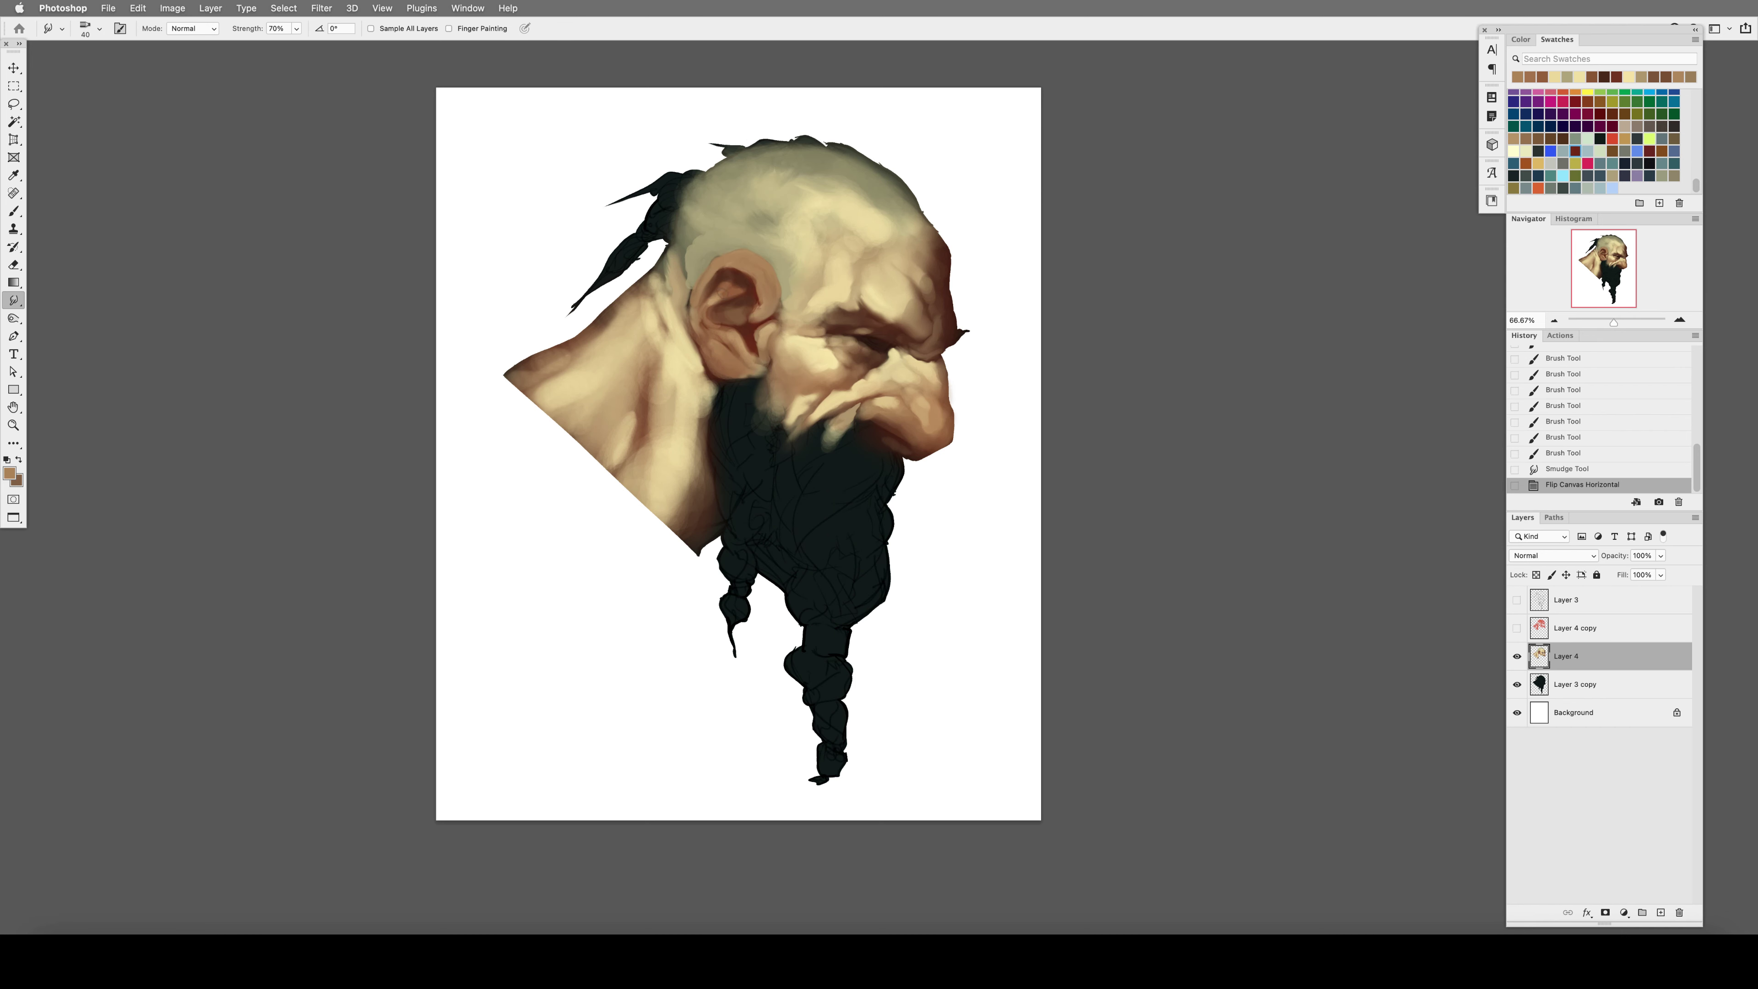
{"action": "key", "text": "b"}
{"action": "left_click", "coordinate": [679, 266], "text": "alt"}
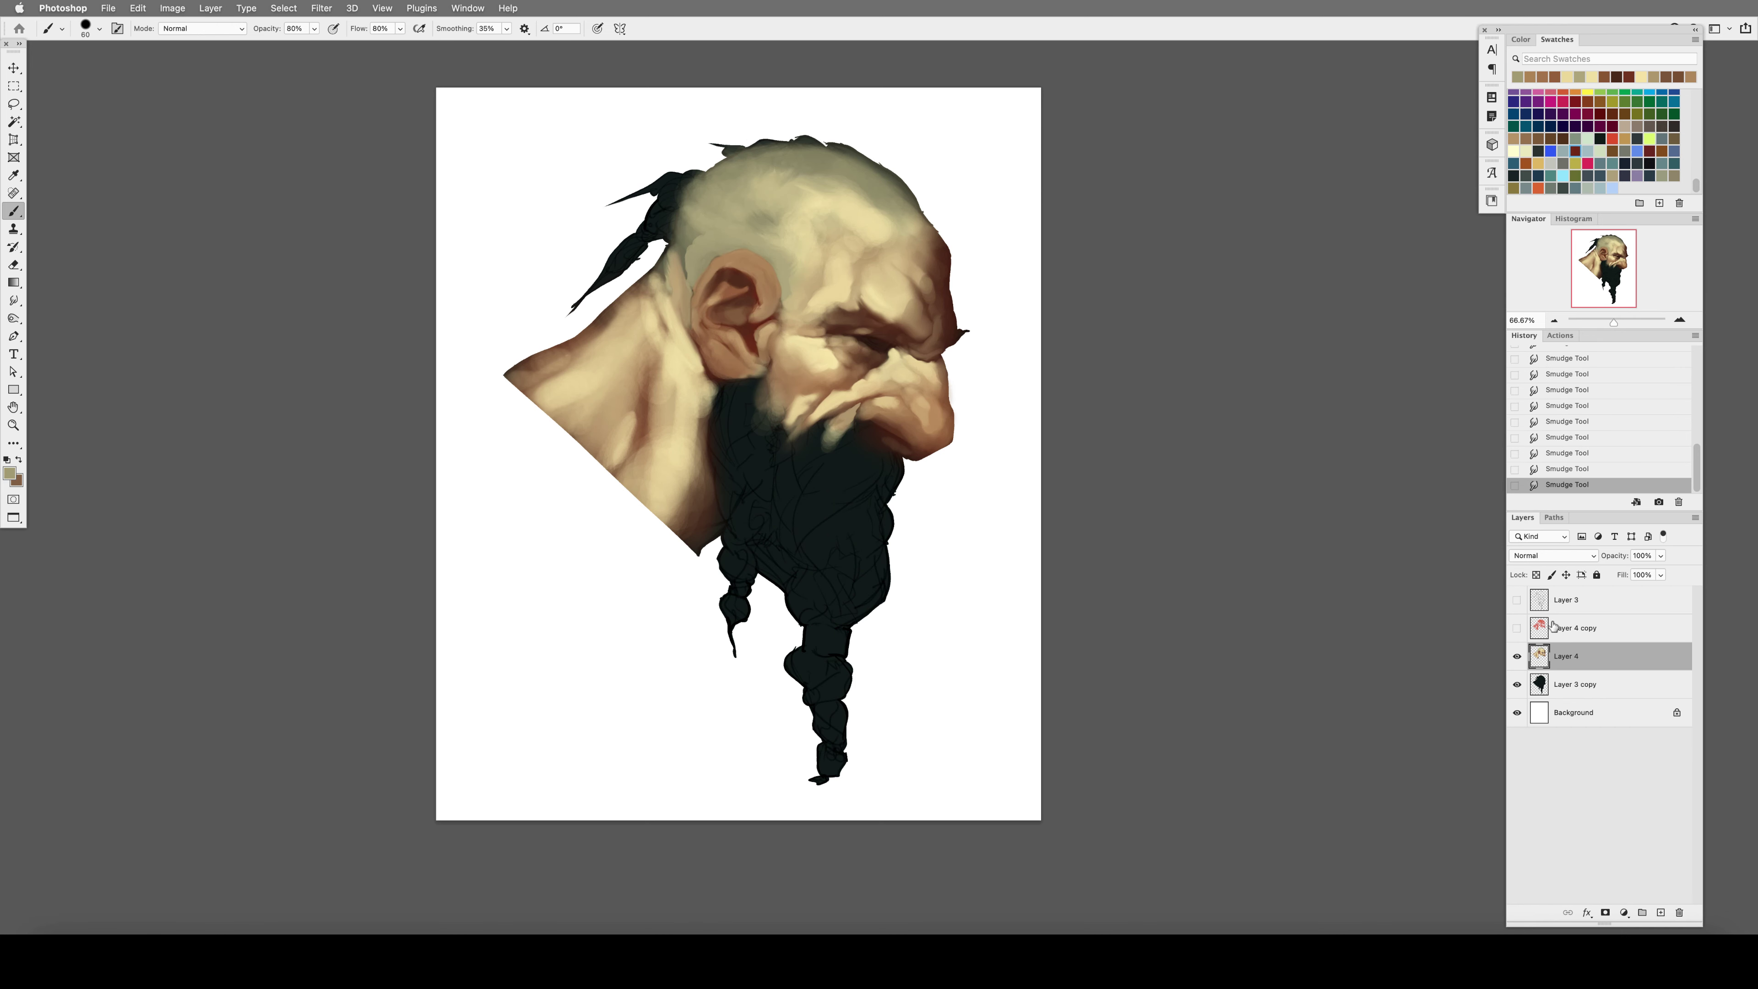
{"action": "mouse_move", "coordinate": [685, 256]}
{"action": "left_mouse_down"}
{"action": "mouse_move", "coordinate": [661, 277]}
{"action": "mouse_move", "coordinate": [668, 305]}
{"action": "left_mouse_up"}
Paint the scalp above the ear, then raise brush opacity and flow to 40%.
{"action": "left_click", "coordinate": [713, 228], "text": "alt"}
{"action": "left_click_drag", "start_coordinate": [713, 222], "coordinate": [705, 254]}
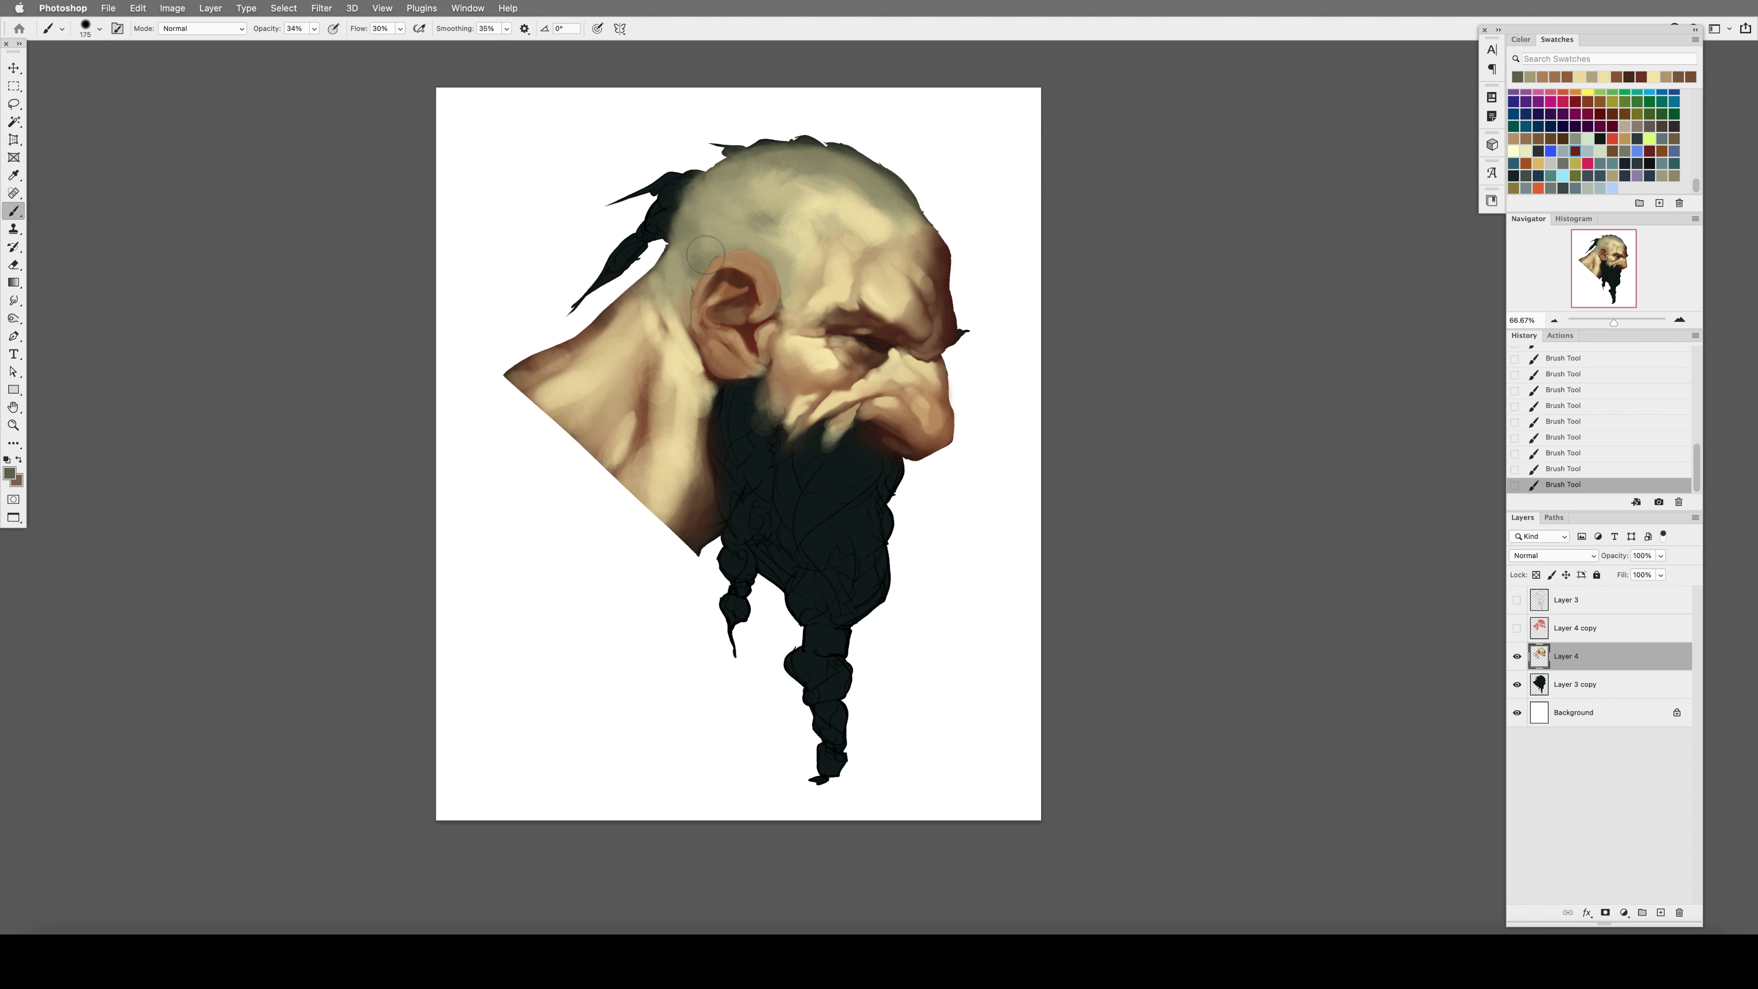
{"action": "key", "text": "4"}
{"action": "key", "text": "shift+4"}
{"action": "left_click", "coordinate": [693, 278], "text": "alt"}
Darken the neck behind the ear with dark brown on the mirrored canvas.
{"action": "key", "text": "ctrl+shift+h"}
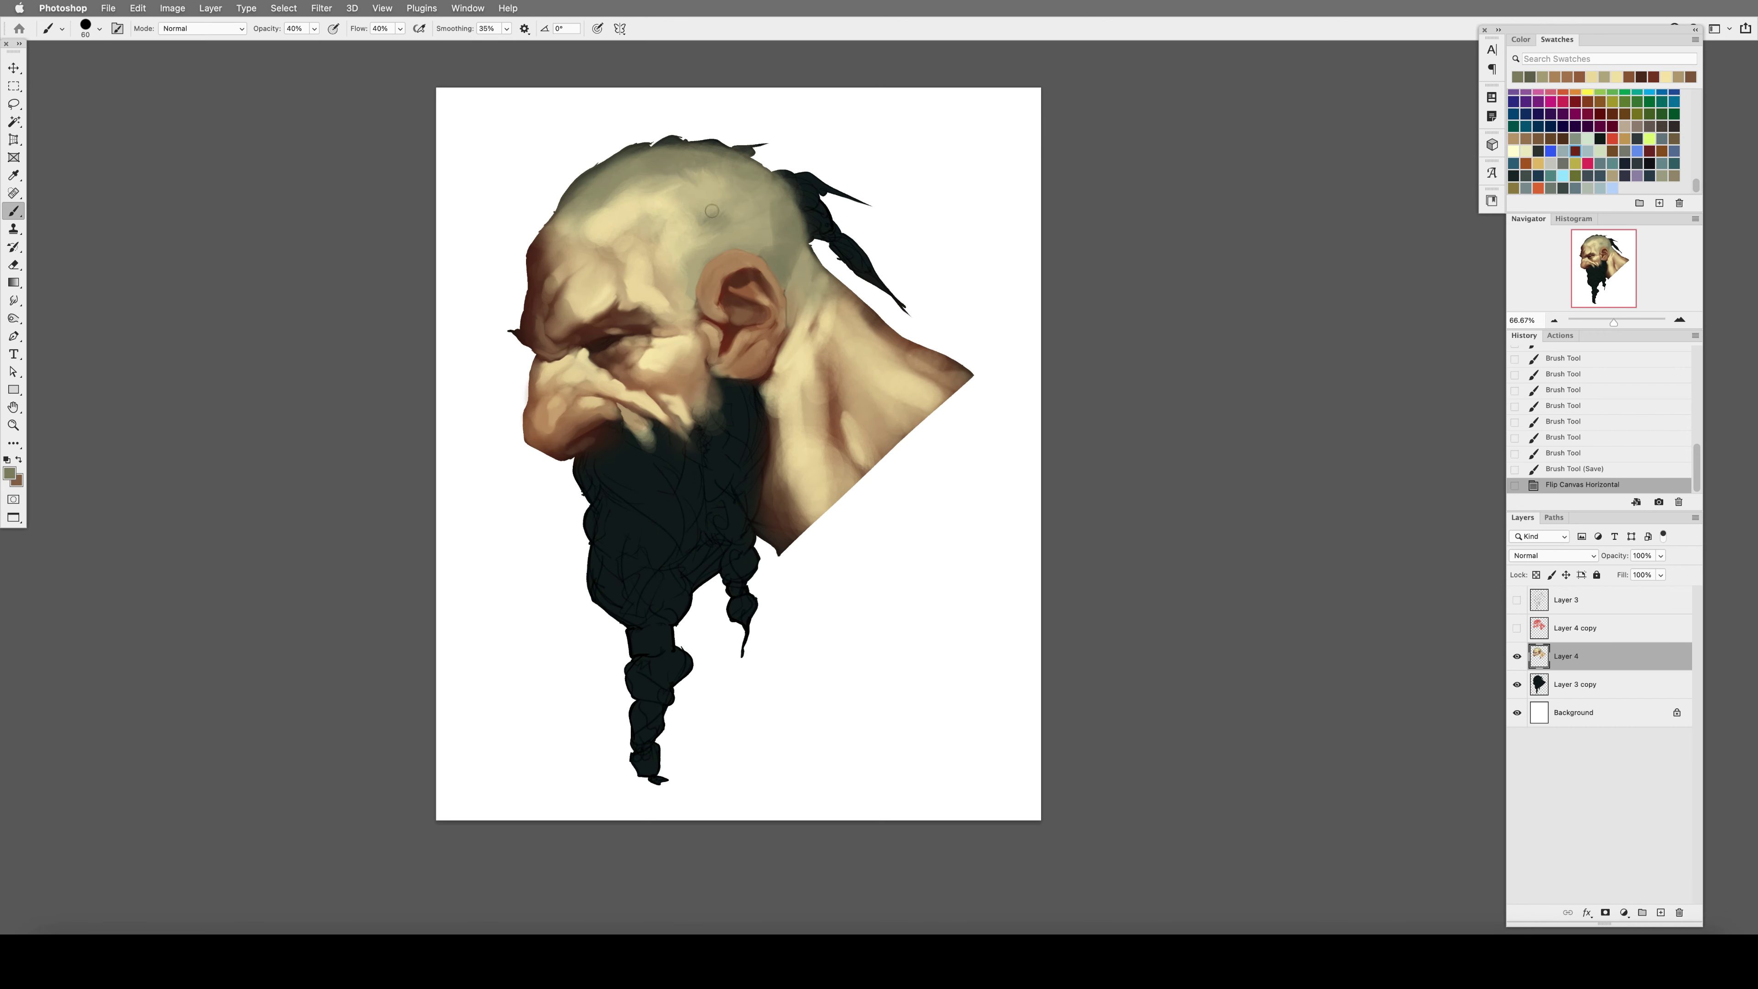
{"action": "left_click", "coordinate": [738, 273], "text": "alt"}
{"action": "left_click", "coordinate": [761, 350], "text": "alt"}
{"action": "mouse_move", "coordinate": [762, 350]}
{"action": "left_mouse_down"}
{"action": "mouse_move", "coordinate": [772, 401]}
{"action": "mouse_move", "coordinate": [782, 389]}
{"action": "left_mouse_up"}
{"action": "key", "text": "r"}
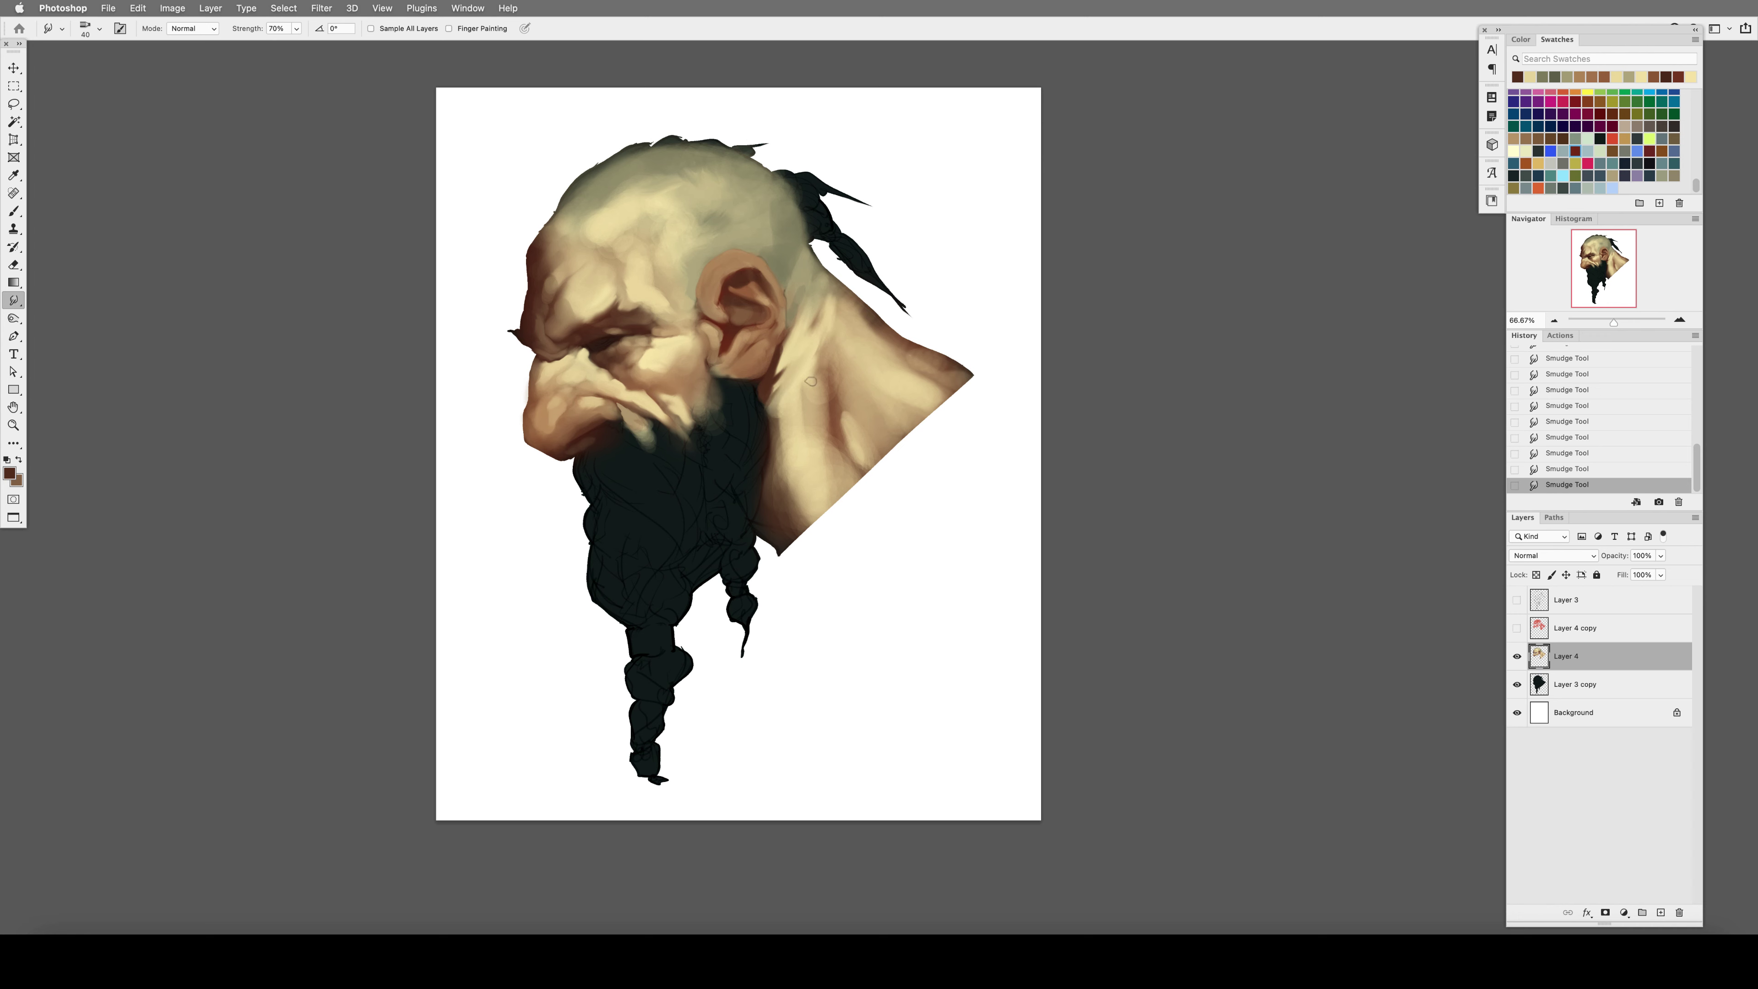
{"action": "key", "text": "ctrl+z"}
{"action": "key", "text": "ctrl+z"}
{"action": "key", "text": "ctrl+z"}
{"action": "key", "text": "ctrl+z"}
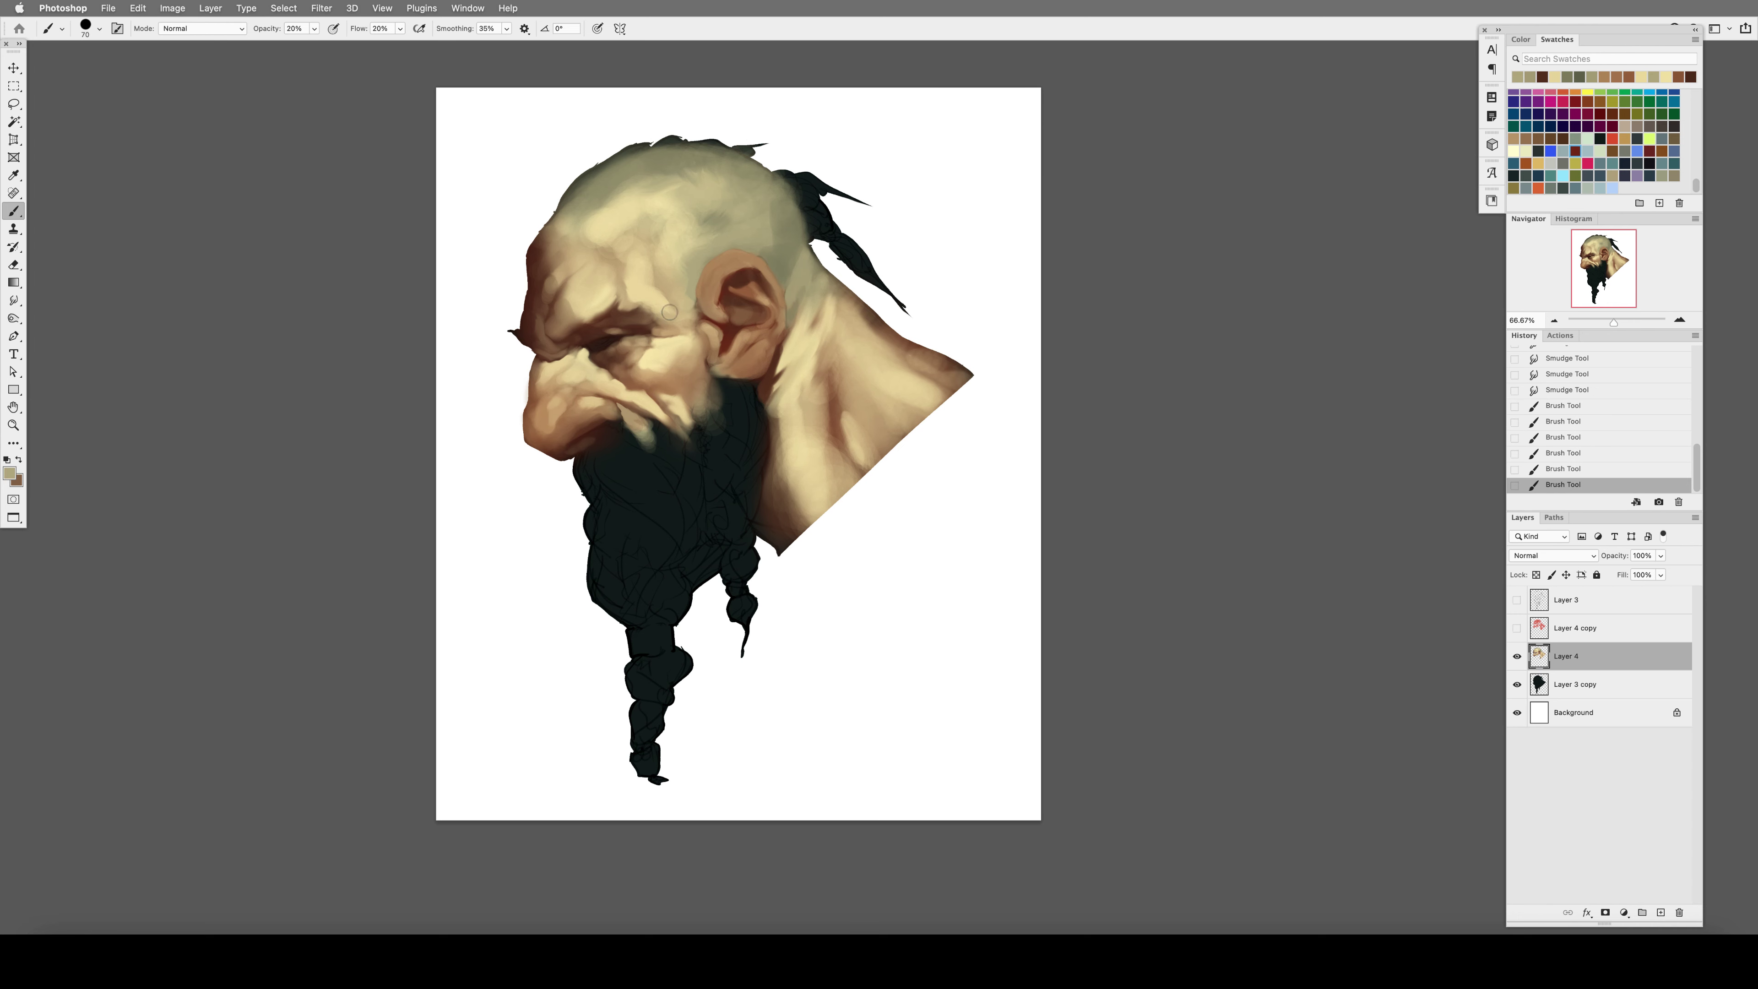
{"action": "key", "text": "b"}
Sample medium brown skin tones and set the brush to 125 px, 50% flow, 30% opacity.
{"action": "left_click", "coordinate": [697, 313], "text": "alt"}
{"action": "left_click", "coordinate": [726, 358], "text": "alt"}
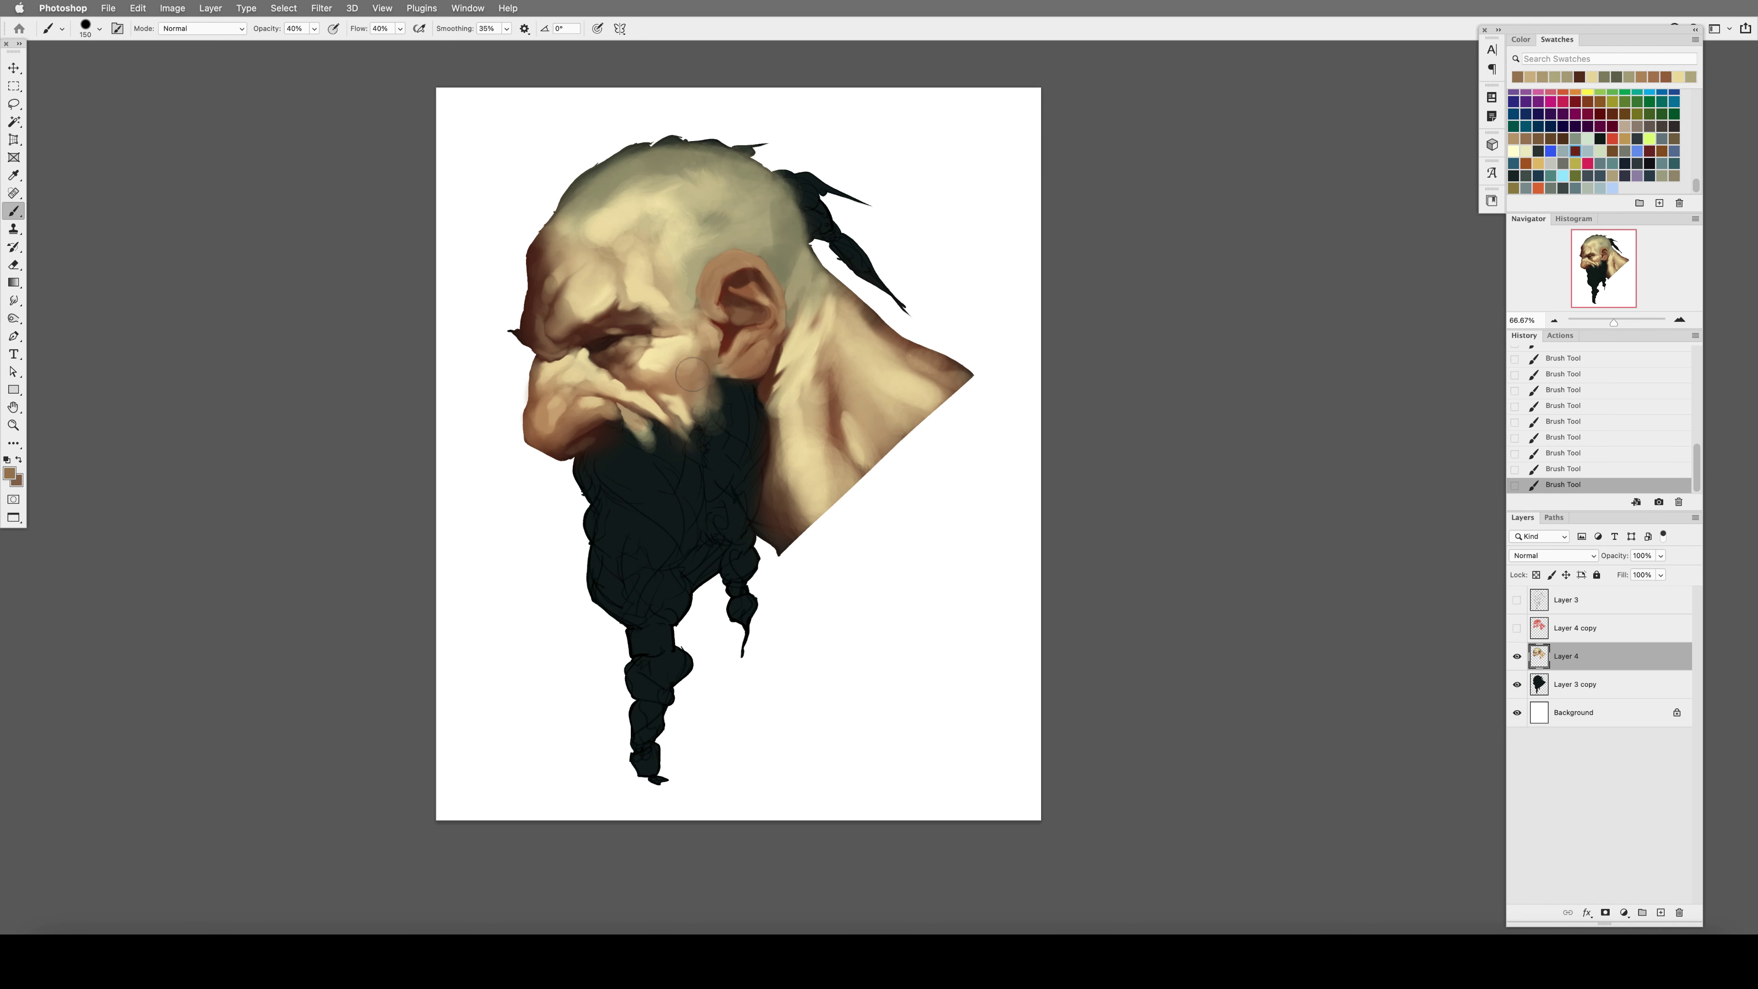
{"action": "left_click", "coordinate": [691, 365], "text": "alt"}
{"action": "key", "text": "shift+5"}
{"action": "key", "text": "bracketleft"}
{"action": "key", "text": "3"}
{"action": "left_click", "coordinate": [680, 392], "text": "alt"}
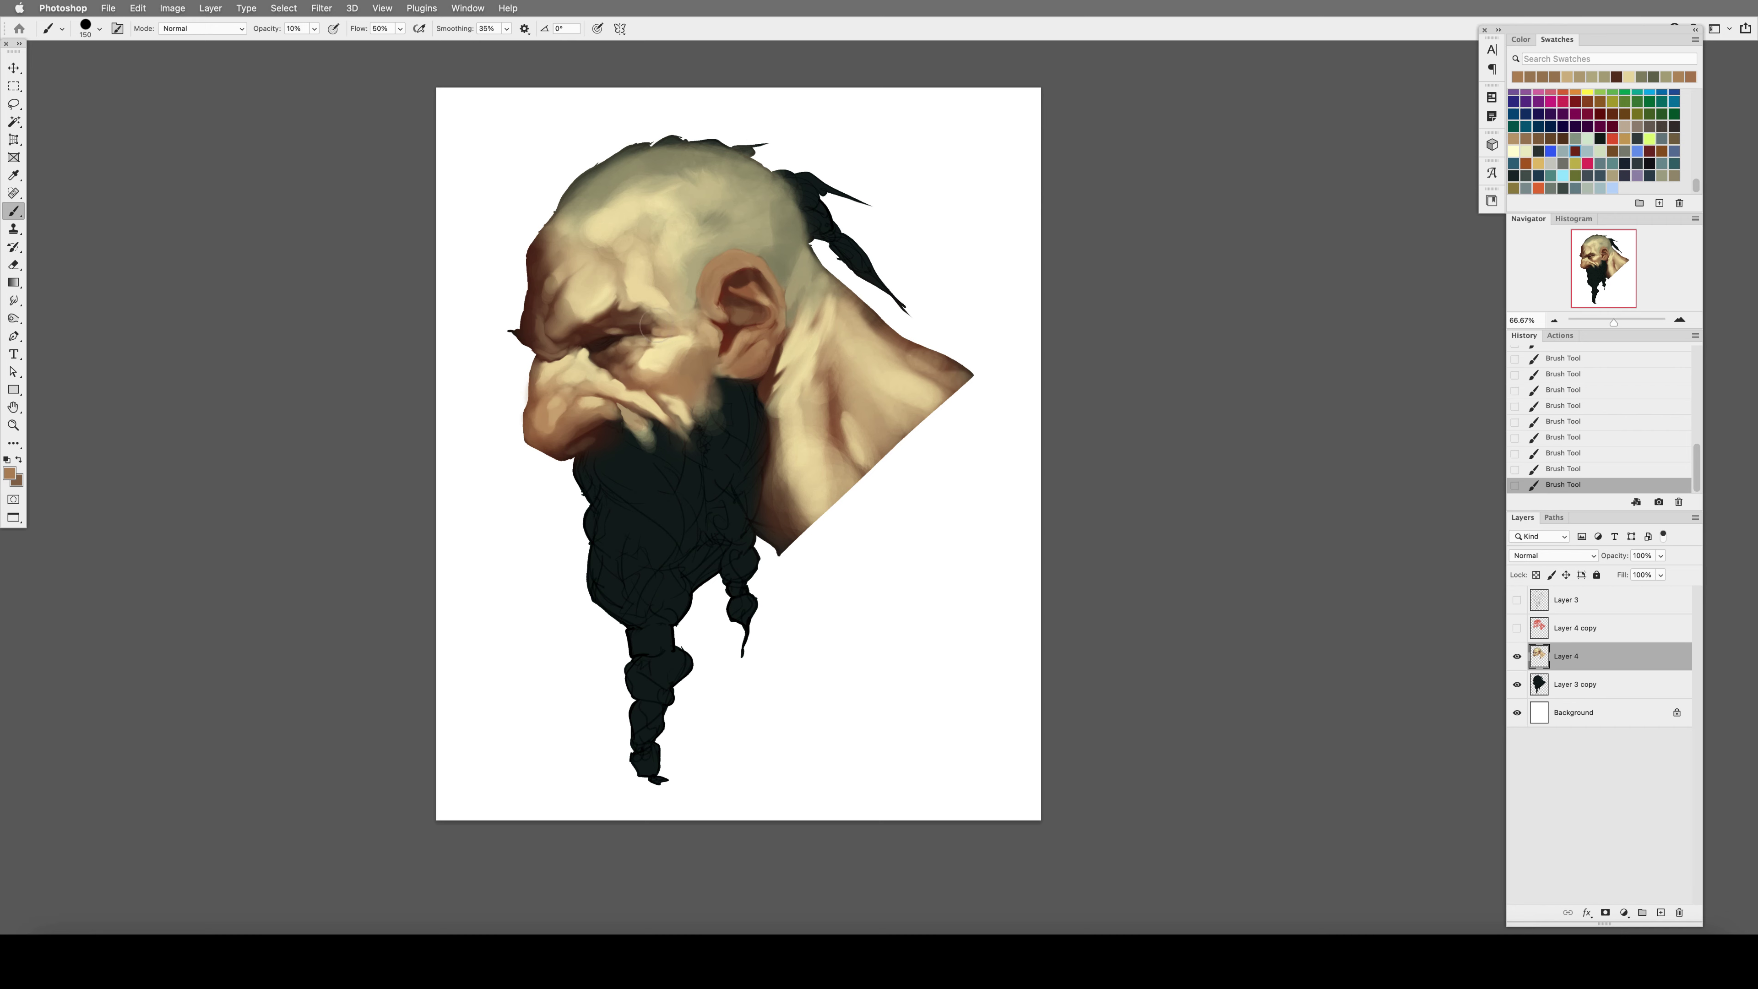
Smudge the paint along the brow, then sample light tan and darker brown tones.
{"action": "key", "text": "r"}
{"action": "scroll", "coordinate": [613, 339], "scroll_direction": "up", "scroll_amount": 1, "text": "alt"}
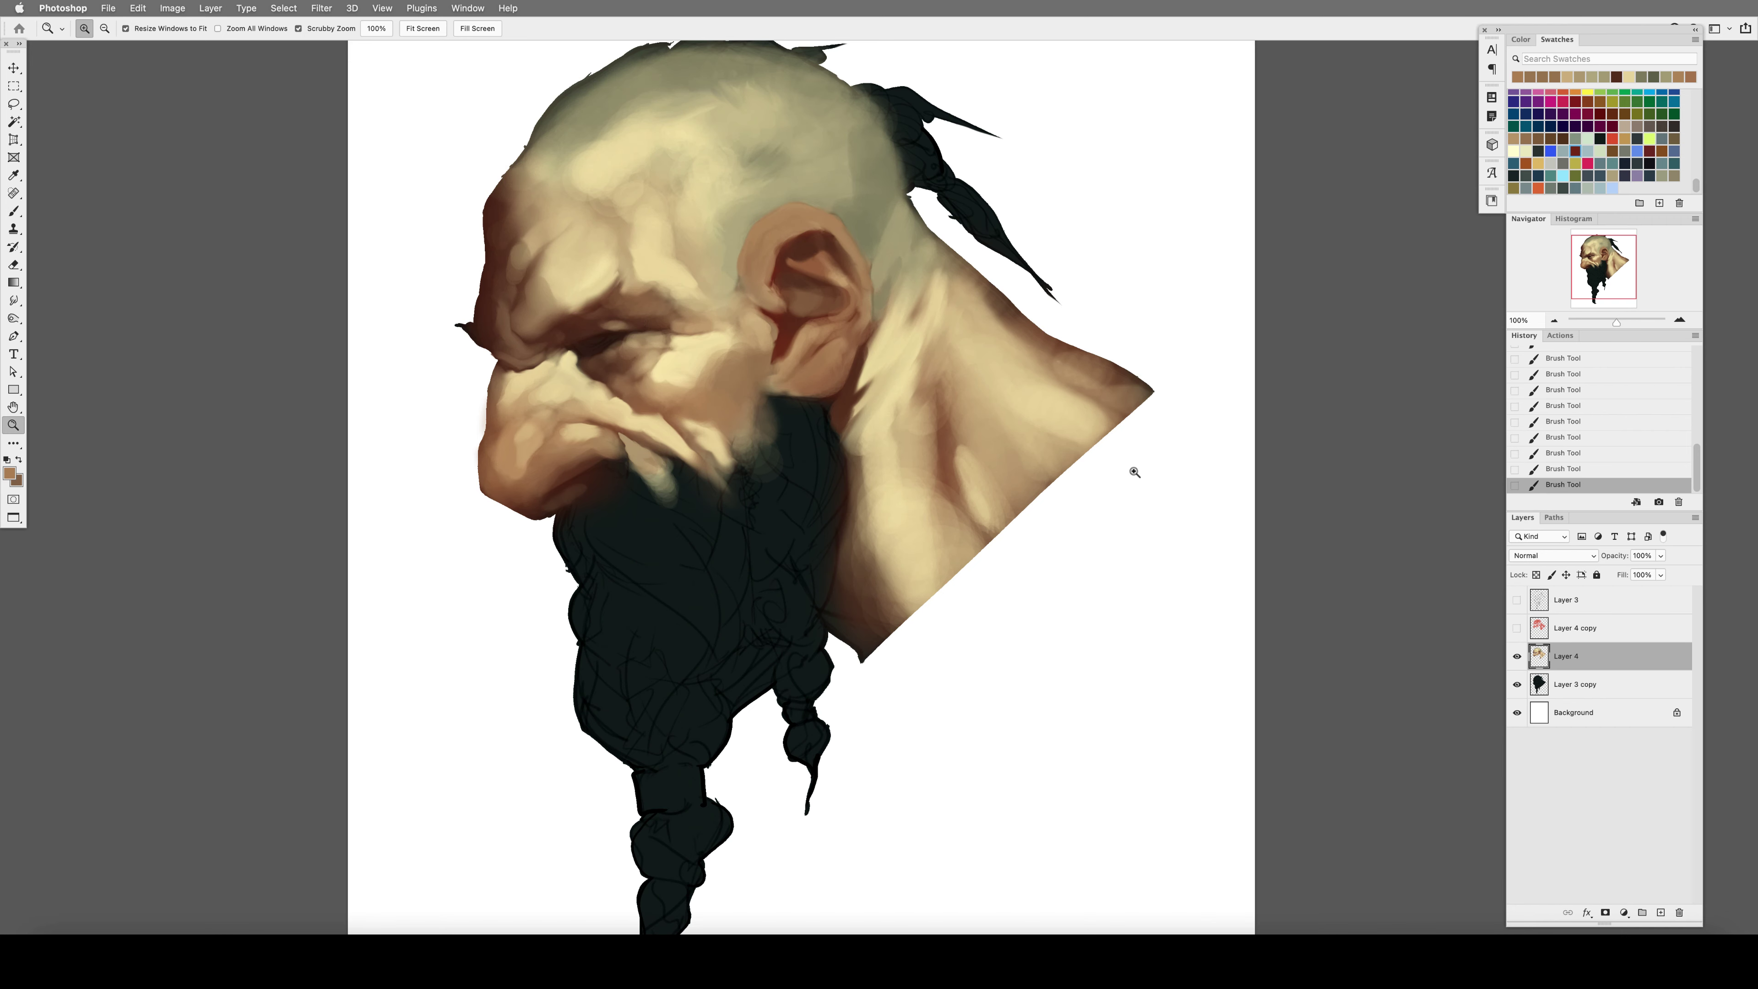
{"action": "left_click_drag", "start_coordinate": [640, 320], "coordinate": [589, 326]}
{"action": "key", "text": "b"}
{"action": "left_click", "coordinate": [637, 377], "text": "alt"}
{"action": "left_click", "coordinate": [586, 324], "text": "alt"}
{"action": "left_click", "coordinate": [611, 319], "text": "alt"}
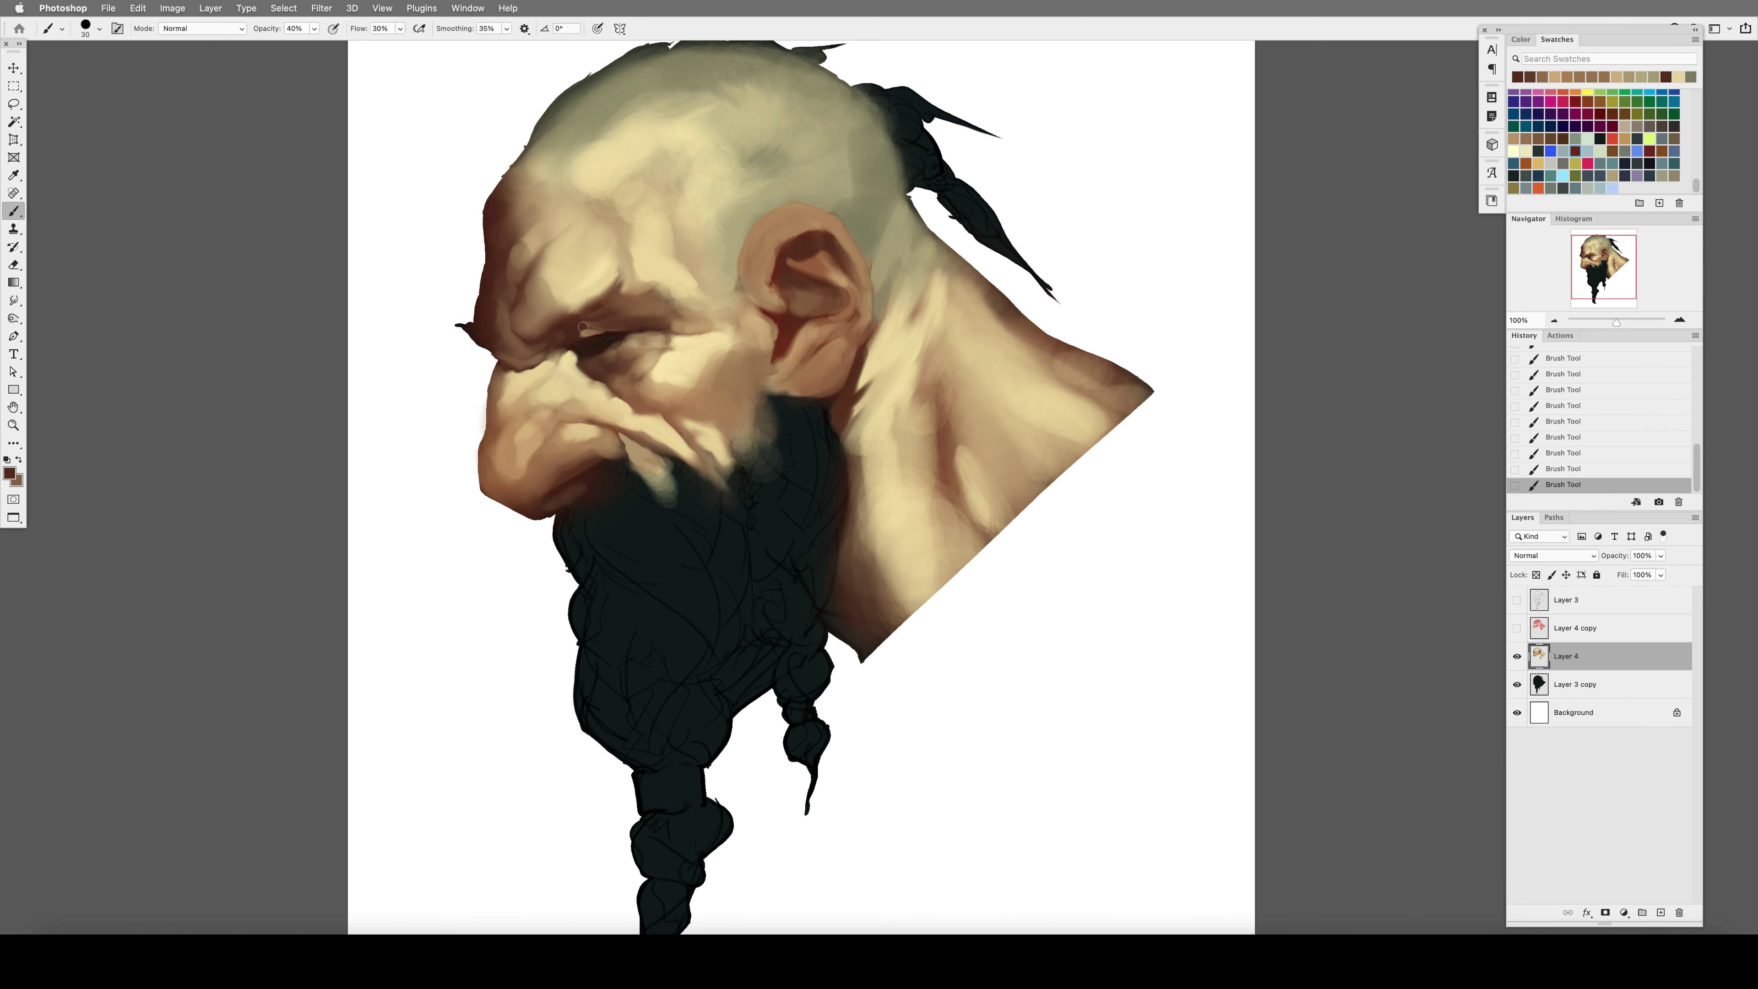
Blend the paint near the eye and around the ear at 40% opacity on the mirrored canvas.
{"action": "key", "text": "h"}
{"action": "key", "text": "4"}
{"action": "left_click_drag", "start_coordinate": [1078, 339], "coordinate": [1078, 340]}
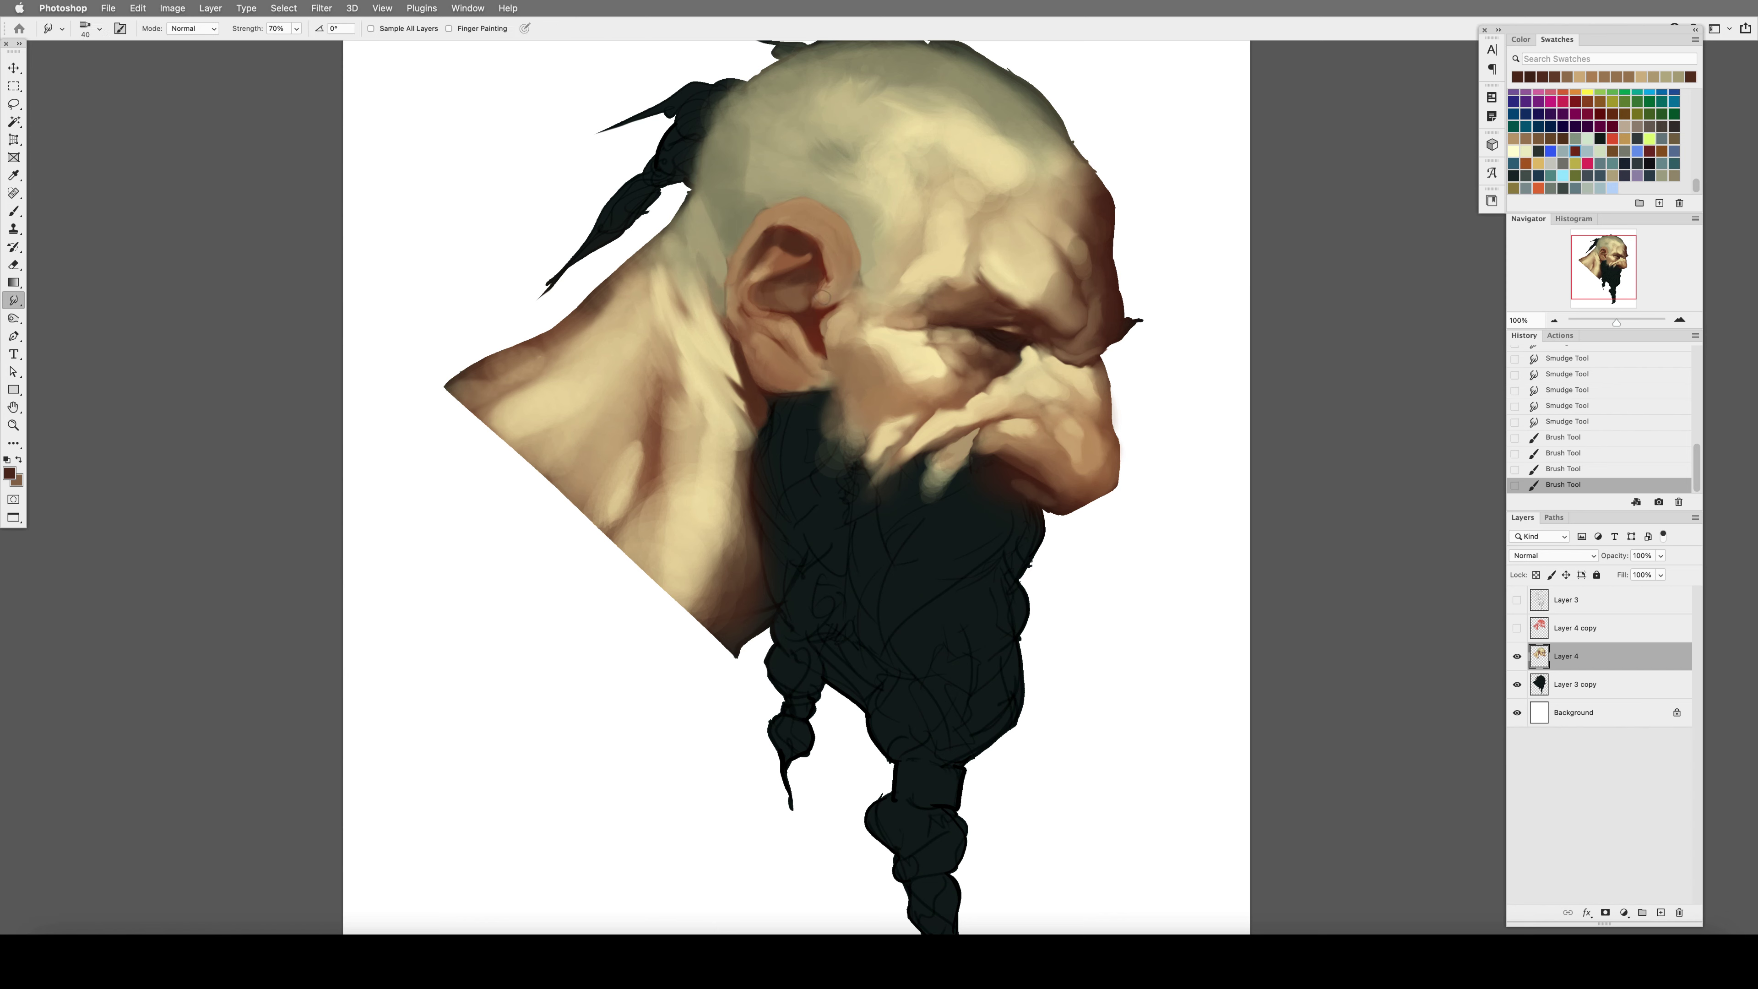
{"action": "left_click_drag", "start_coordinate": [822, 297], "coordinate": [801, 278]}
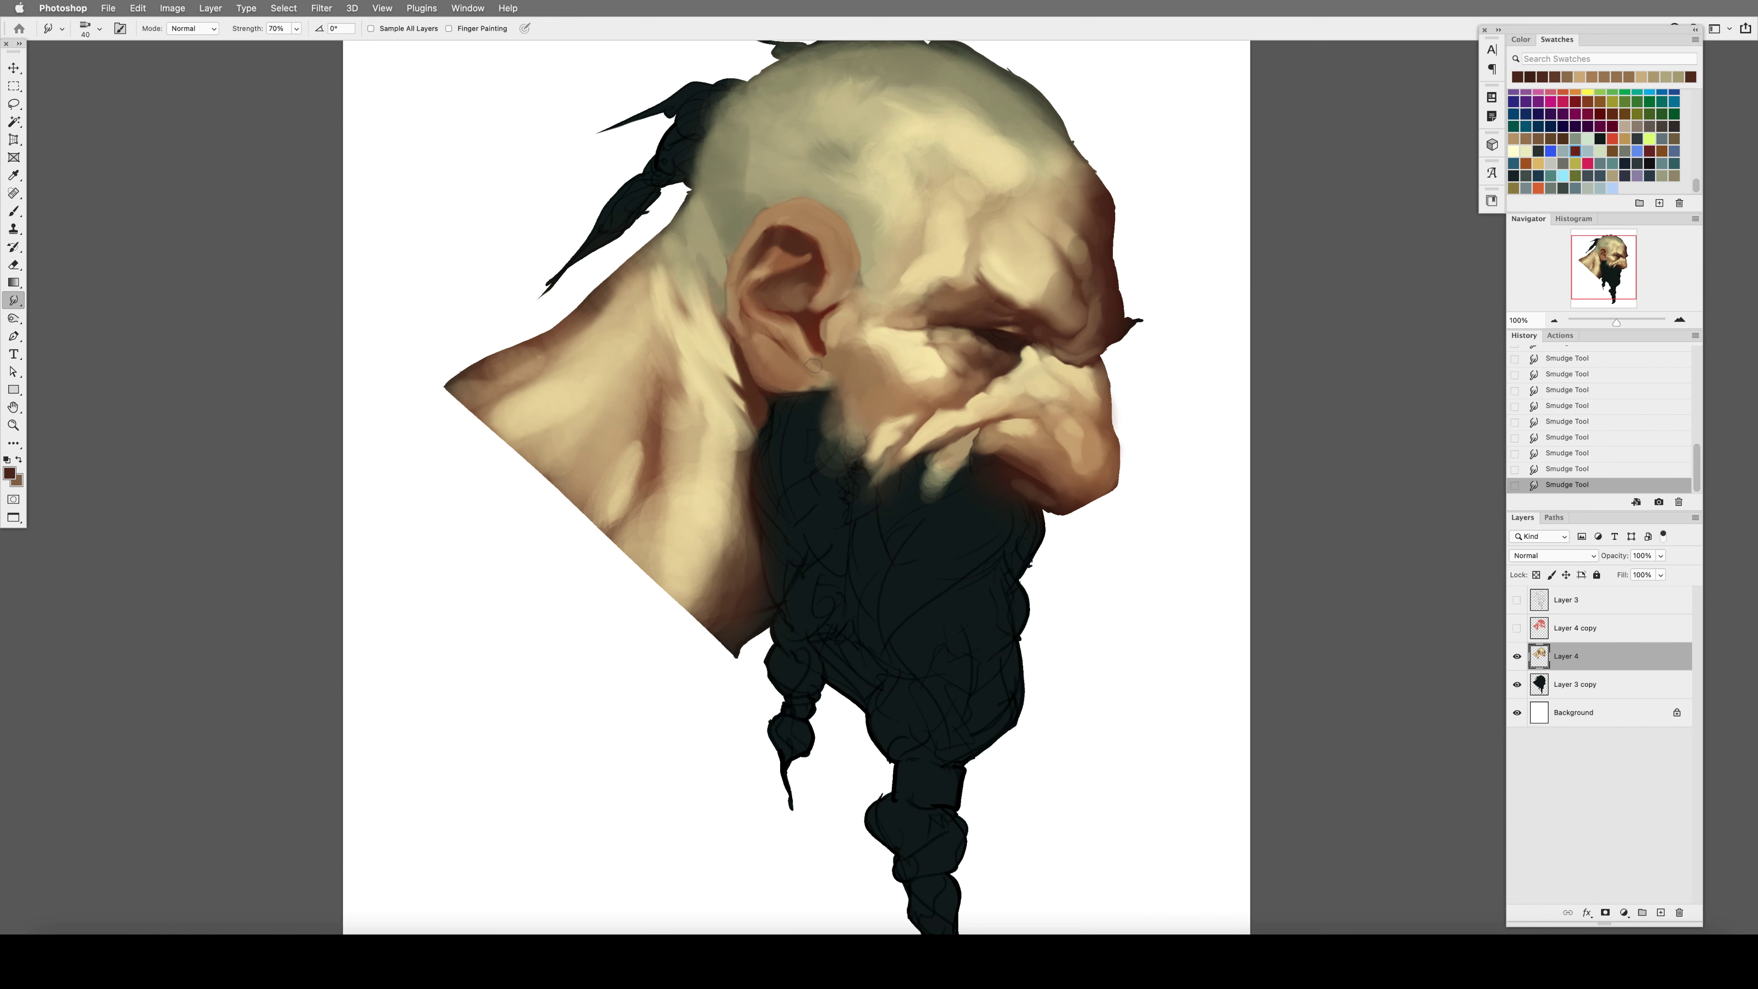
Paint broad tan strokes on the neck and along the beard edge with a 250 brush.
{"action": "key", "text": "b"}
{"action": "left_click", "coordinate": [769, 559]}
{"action": "scroll", "coordinate": [769, 559], "scroll_direction": "up", "scroll_amount": 2}
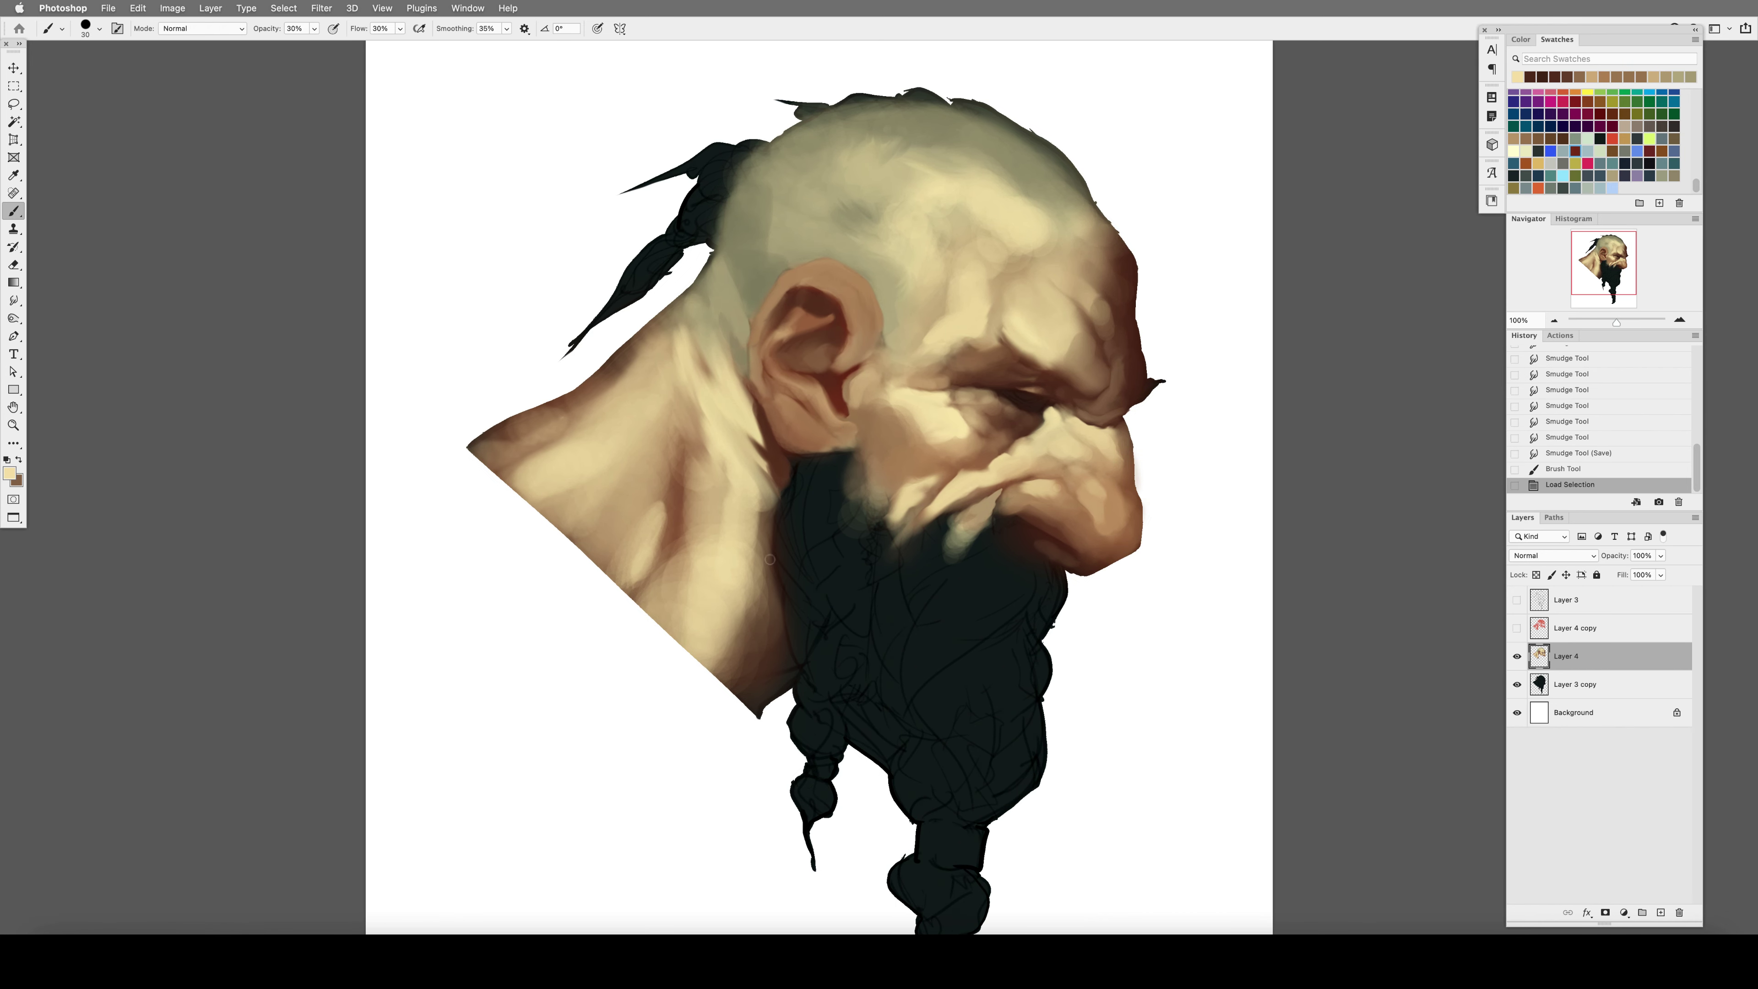
{"action": "left_click", "coordinate": [770, 559], "text": "alt"}
{"action": "key", "text": "shift+5"}
{"action": "left_click_drag", "start_coordinate": [713, 443], "coordinate": [747, 651]}
{"action": "mouse_move", "coordinate": [623, 443]}
{"action": "left_mouse_down"}
{"action": "mouse_move", "coordinate": [573, 526]}
{"action": "mouse_move", "coordinate": [623, 333]}
{"action": "left_mouse_up"}
{"action": "left_click_drag", "start_coordinate": [505, 444], "coordinate": [623, 346]}
Add orange-brown shading to the neck, finishing with a 125 brush at 30% flow.
{"action": "left_click", "coordinate": [744, 637], "text": "alt"}
{"action": "mouse_move", "coordinate": [761, 714]}
{"action": "left_mouse_down"}
{"action": "mouse_move", "coordinate": [799, 439]}
{"action": "mouse_move", "coordinate": [777, 633]}
{"action": "mouse_move", "coordinate": [778, 394]}
{"action": "left_mouse_up"}
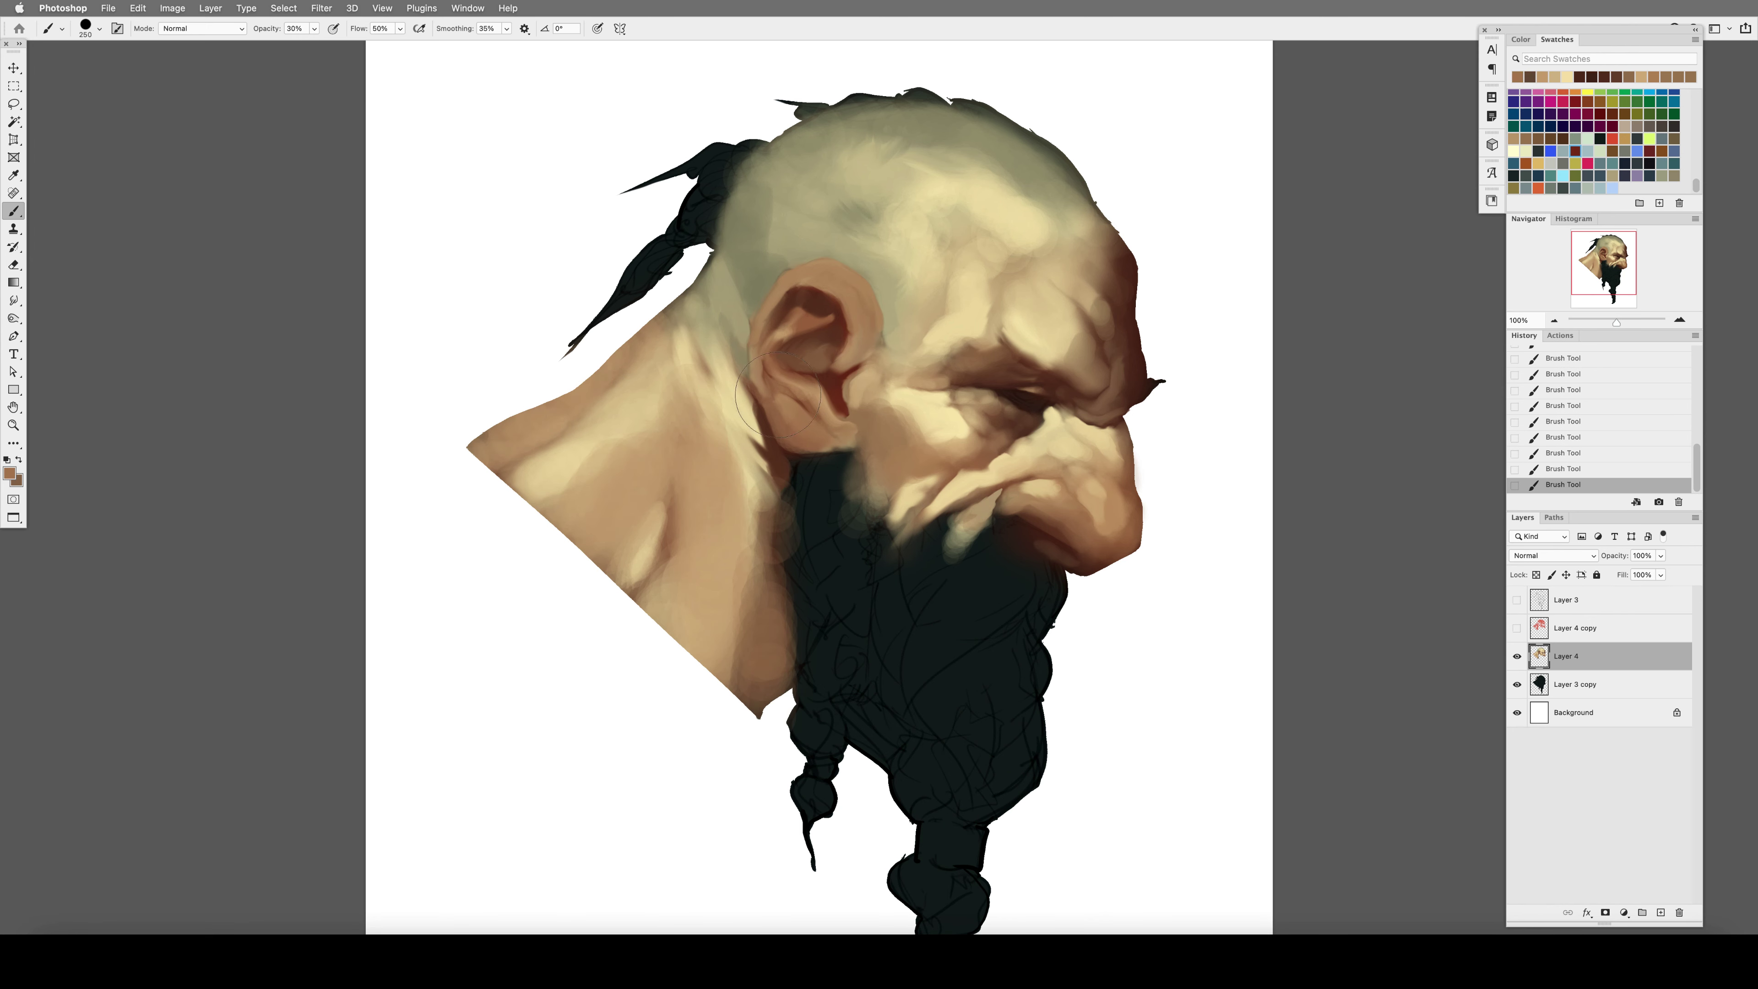
{"action": "left_click", "coordinate": [748, 409], "text": "alt"}
{"action": "mouse_move", "coordinate": [693, 478]}
{"action": "left_mouse_down"}
{"action": "mouse_move", "coordinate": [671, 589]}
{"action": "mouse_move", "coordinate": [644, 609]}
{"action": "left_mouse_up"}
{"action": "left_click", "coordinate": [664, 575], "text": "alt"}
{"action": "key", "text": "shift+3"}
{"action": "key", "text": "bracketleft"}
{"action": "key", "text": "bracketleft"}
{"action": "key", "text": "bracketleft"}
{"action": "key", "text": "bracketleft"}
{"action": "left_click_drag", "start_coordinate": [648, 547], "coordinate": [657, 623]}
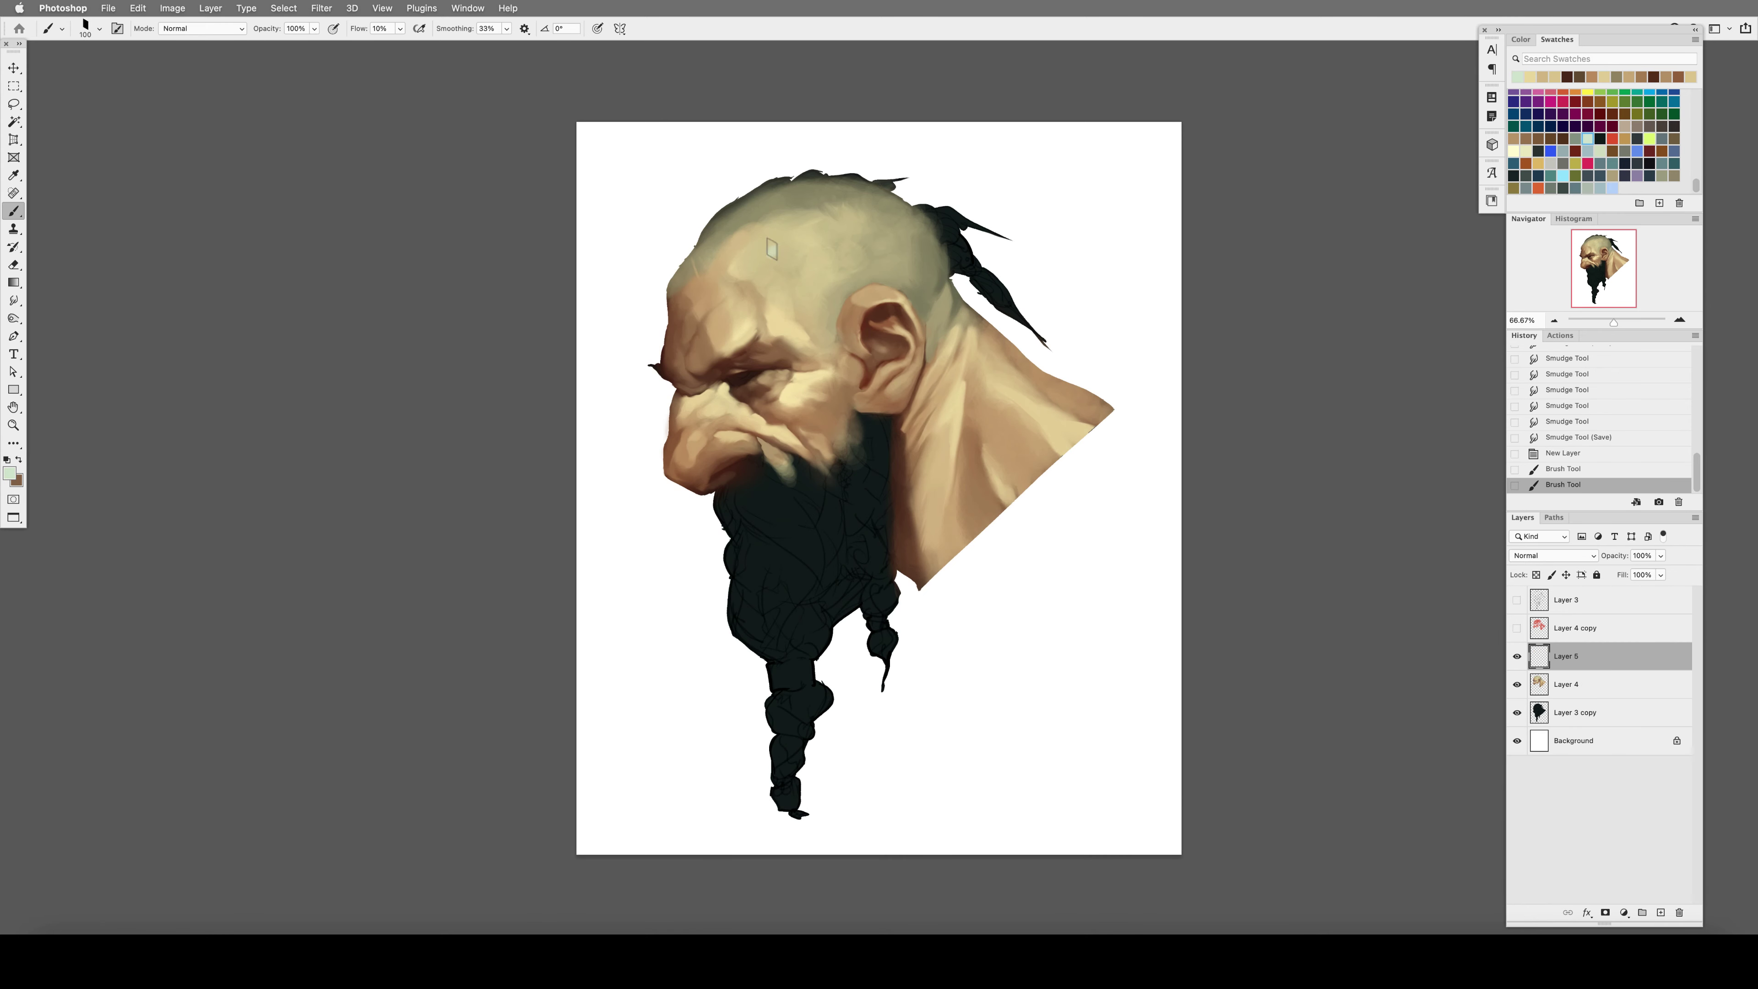
Pick a new colour and add a forehead highlight with a 150 brush at 20% opacity and flow.
{"action": "left_click", "coordinate": [9, 473]}
{"action": "key", "text": "Return"}
{"action": "key", "text": "bracketright"}
{"action": "key", "text": "bracketright"}
{"action": "key", "text": "2"}
{"action": "key", "text": "shift+2"}
{"action": "mouse_move", "coordinate": [772, 232]}
{"action": "left_mouse_down"}
{"action": "mouse_move", "coordinate": [761, 285]}
{"action": "mouse_move", "coordinate": [802, 229]}
{"action": "mouse_move", "coordinate": [852, 218]}
{"action": "left_mouse_up"}
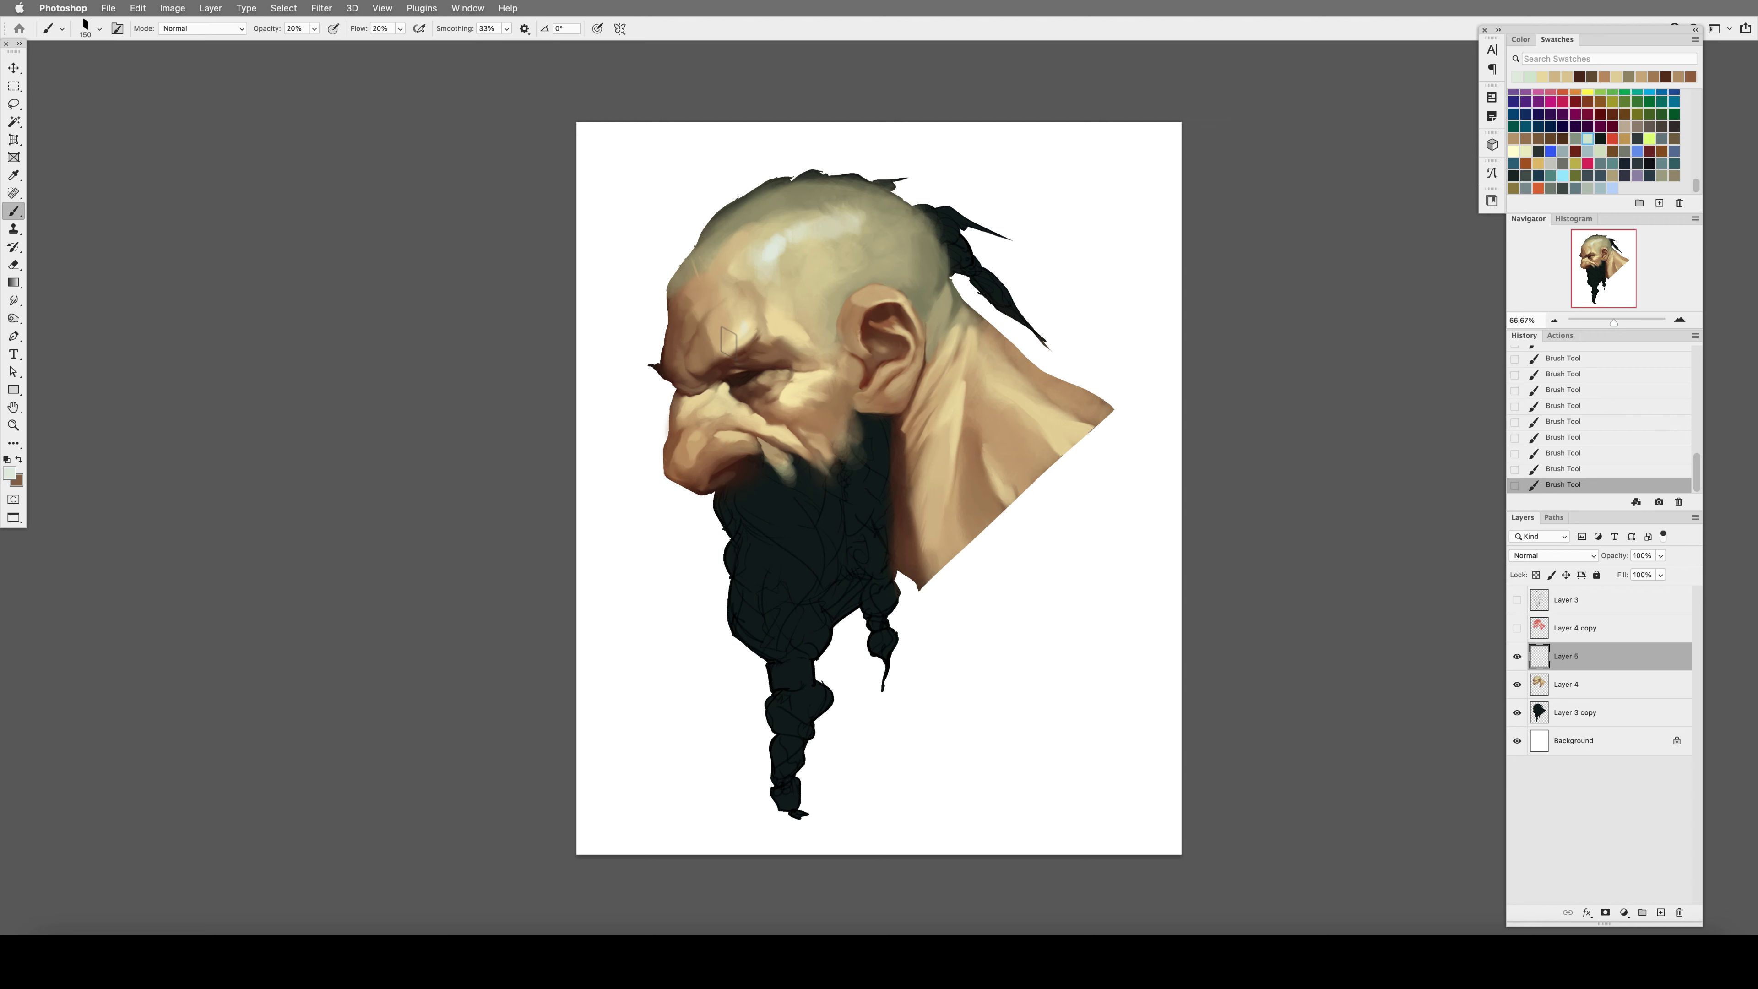
{"action": "left_click", "coordinate": [1516, 656]}
{"action": "left_click", "coordinate": [1517, 656]}
Lighten the neck below the ear with an 80 brush at 20% opacity.
{"action": "key", "text": "shift+4"}
{"action": "key", "text": "super+shift+h"}
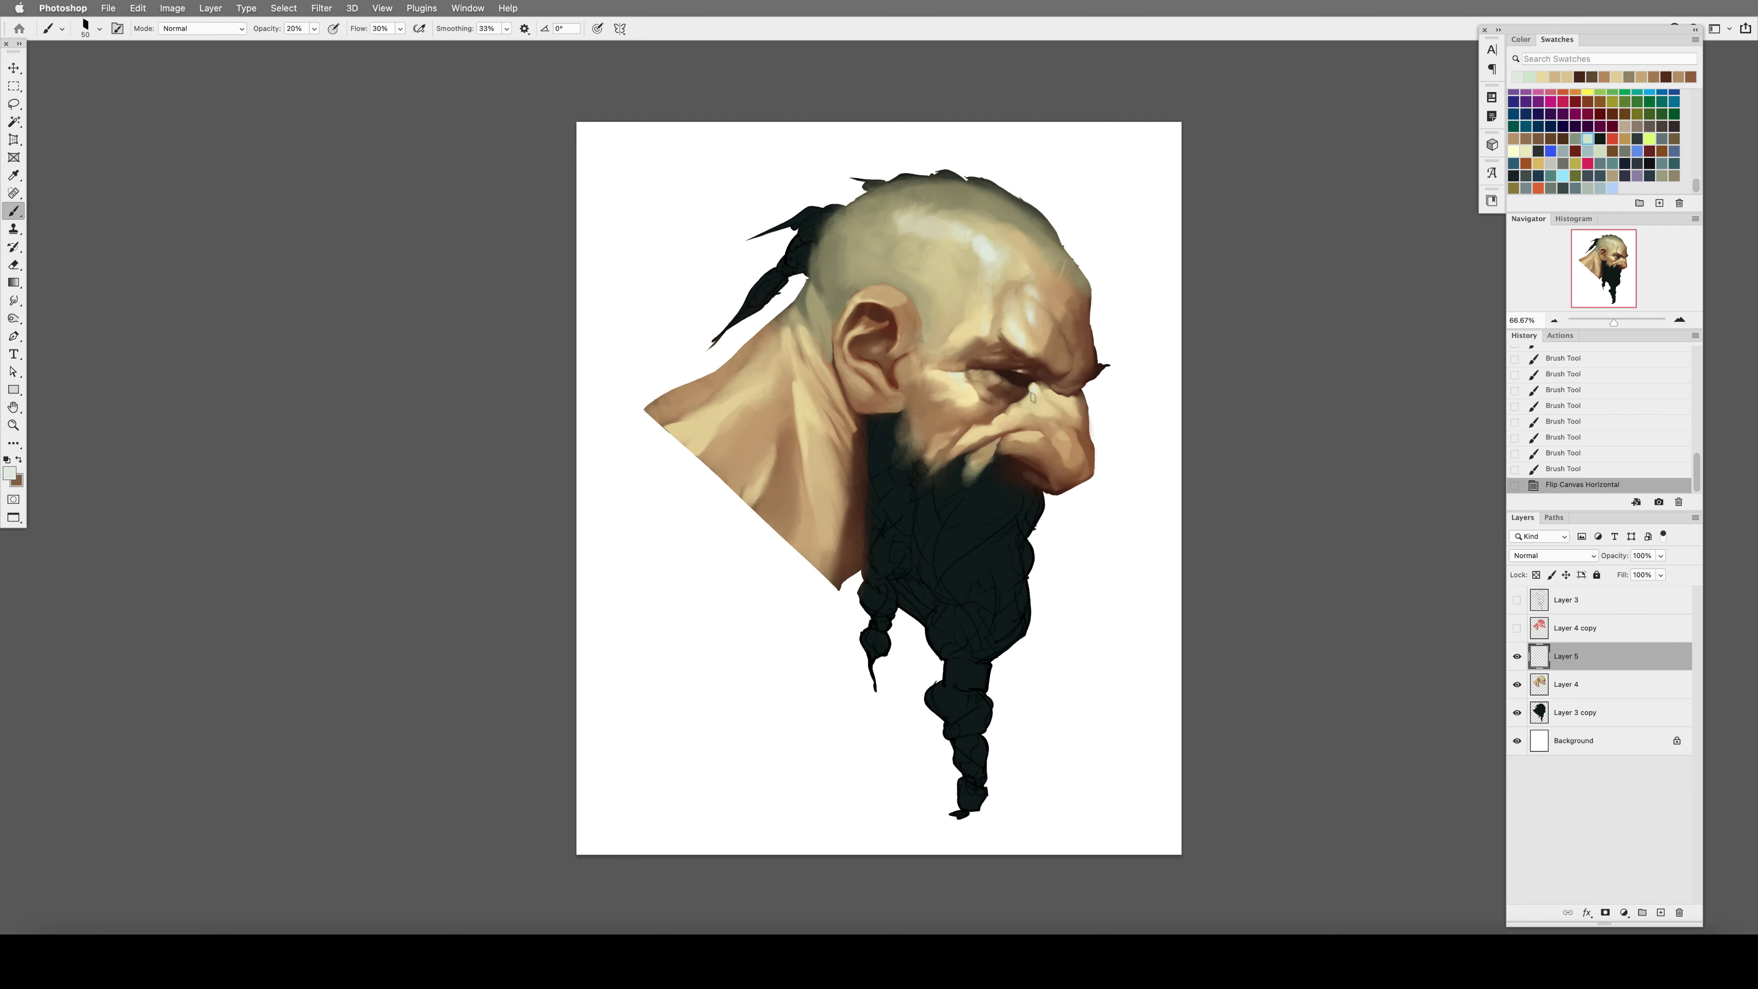
{"action": "key", "text": "shift+3"}
{"action": "key", "text": "super+shift+h"}
{"action": "key", "text": "bracketleft"}
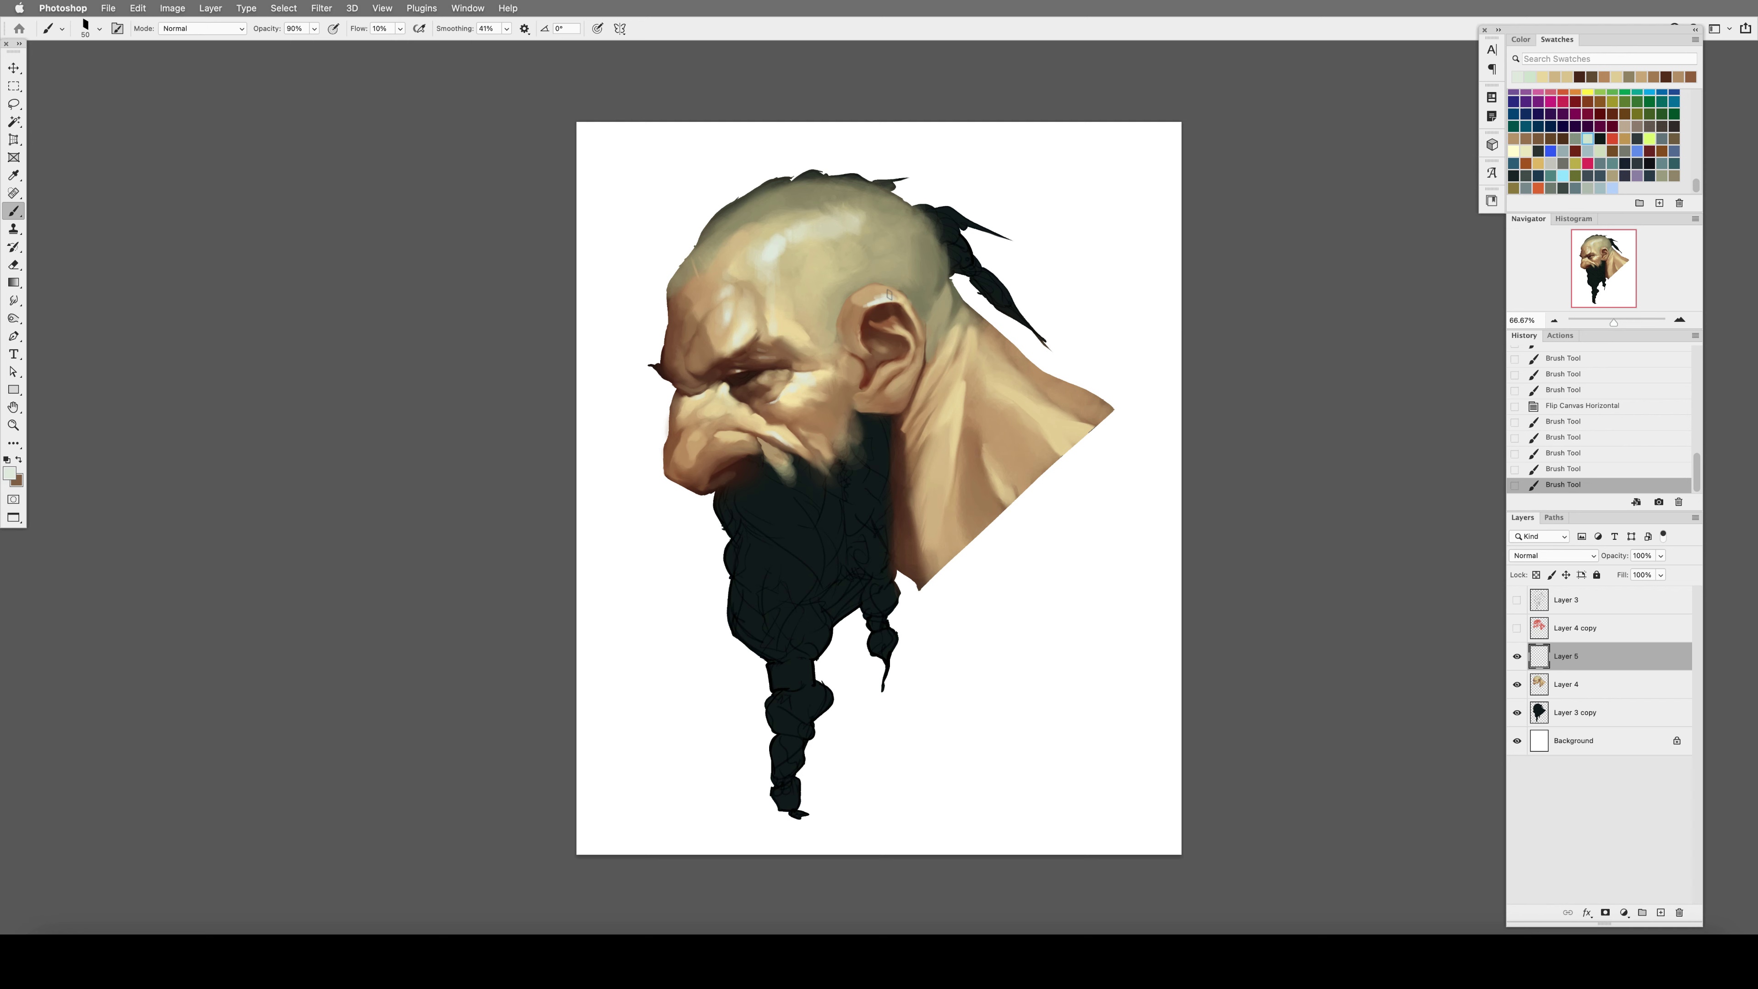
{"action": "key", "text": "bracketright"}
{"action": "key", "text": "bracketright"}
{"action": "key", "text": "bracketright"}
{"action": "key", "text": "2"}
{"action": "mouse_move", "coordinate": [962, 391]}
{"action": "left_mouse_down"}
{"action": "mouse_move", "coordinate": [938, 445]}
{"action": "mouse_move", "coordinate": [959, 406]}
{"action": "mouse_move", "coordinate": [935, 462]}
{"action": "mouse_move", "coordinate": [949, 382]}
{"action": "left_mouse_up"}
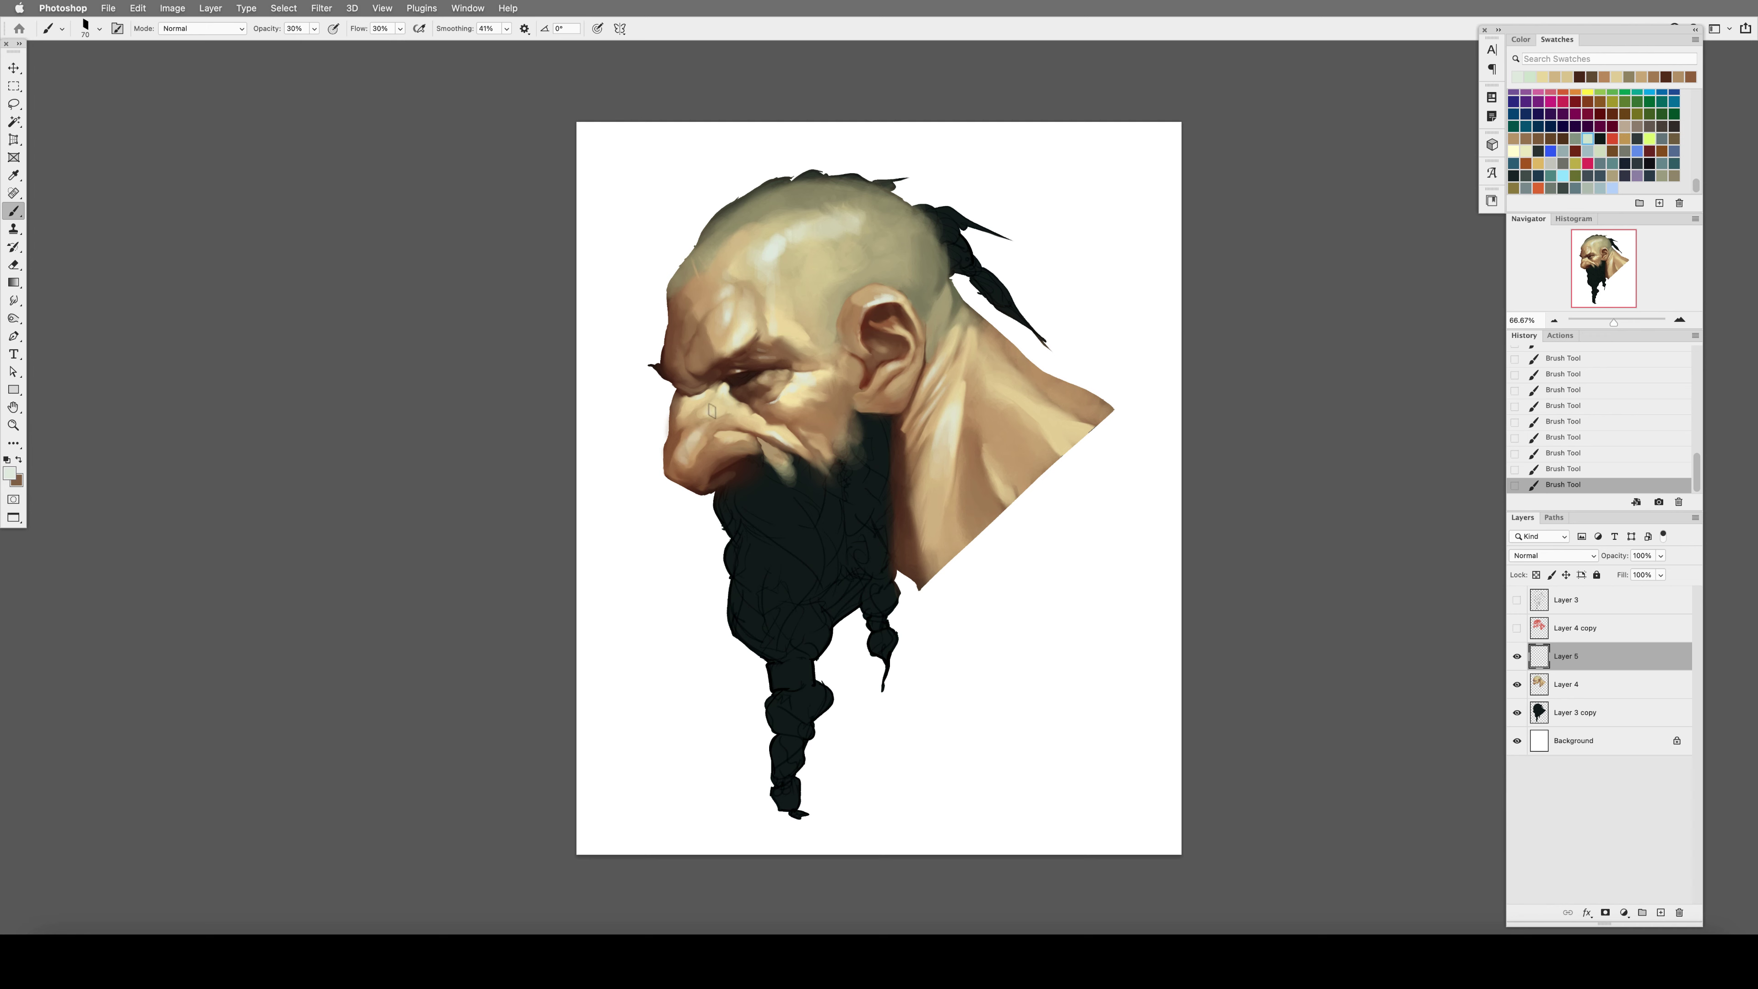
Set the layer to 70% opacity, dab nose-tip highlights with a 45 brush, and smudge the neck.
{"action": "key", "text": "7"}
{"action": "key", "text": "shift+5"}
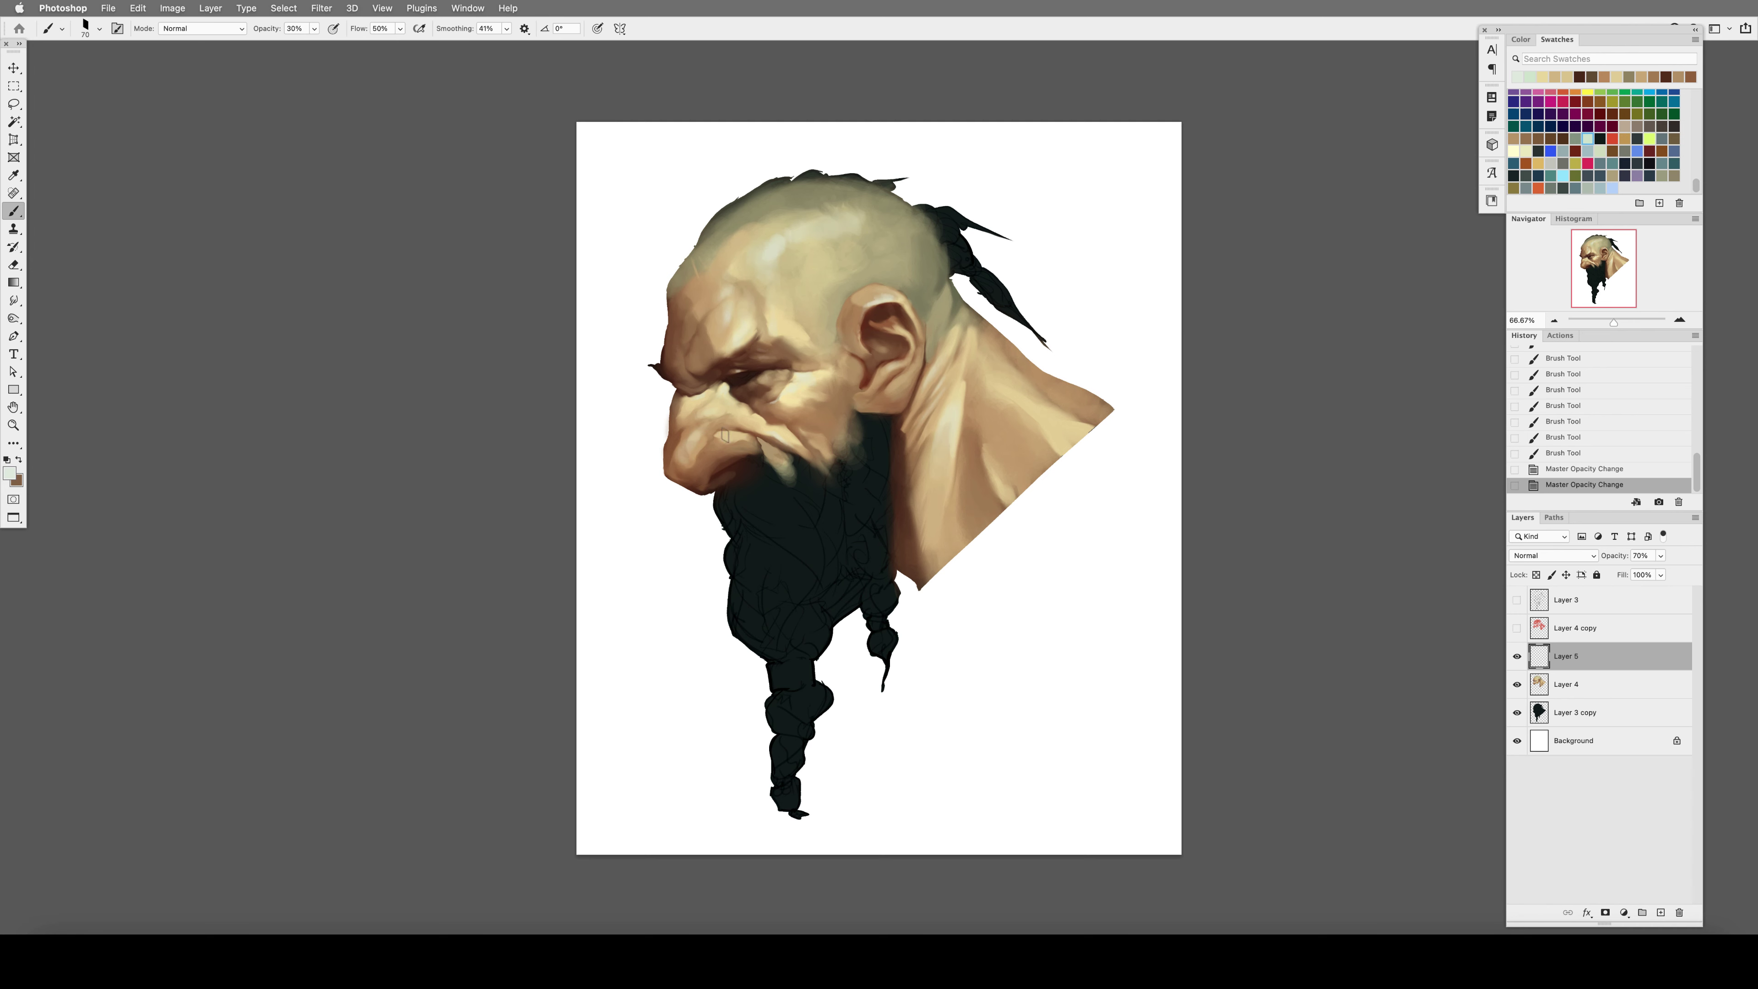
{"action": "key", "text": "bracketleft"}
{"action": "key", "text": "bracketleft"}
{"action": "key", "text": "bracketleft"}
{"action": "left_click", "coordinate": [684, 459]}
{"action": "left_click", "coordinate": [681, 460]}
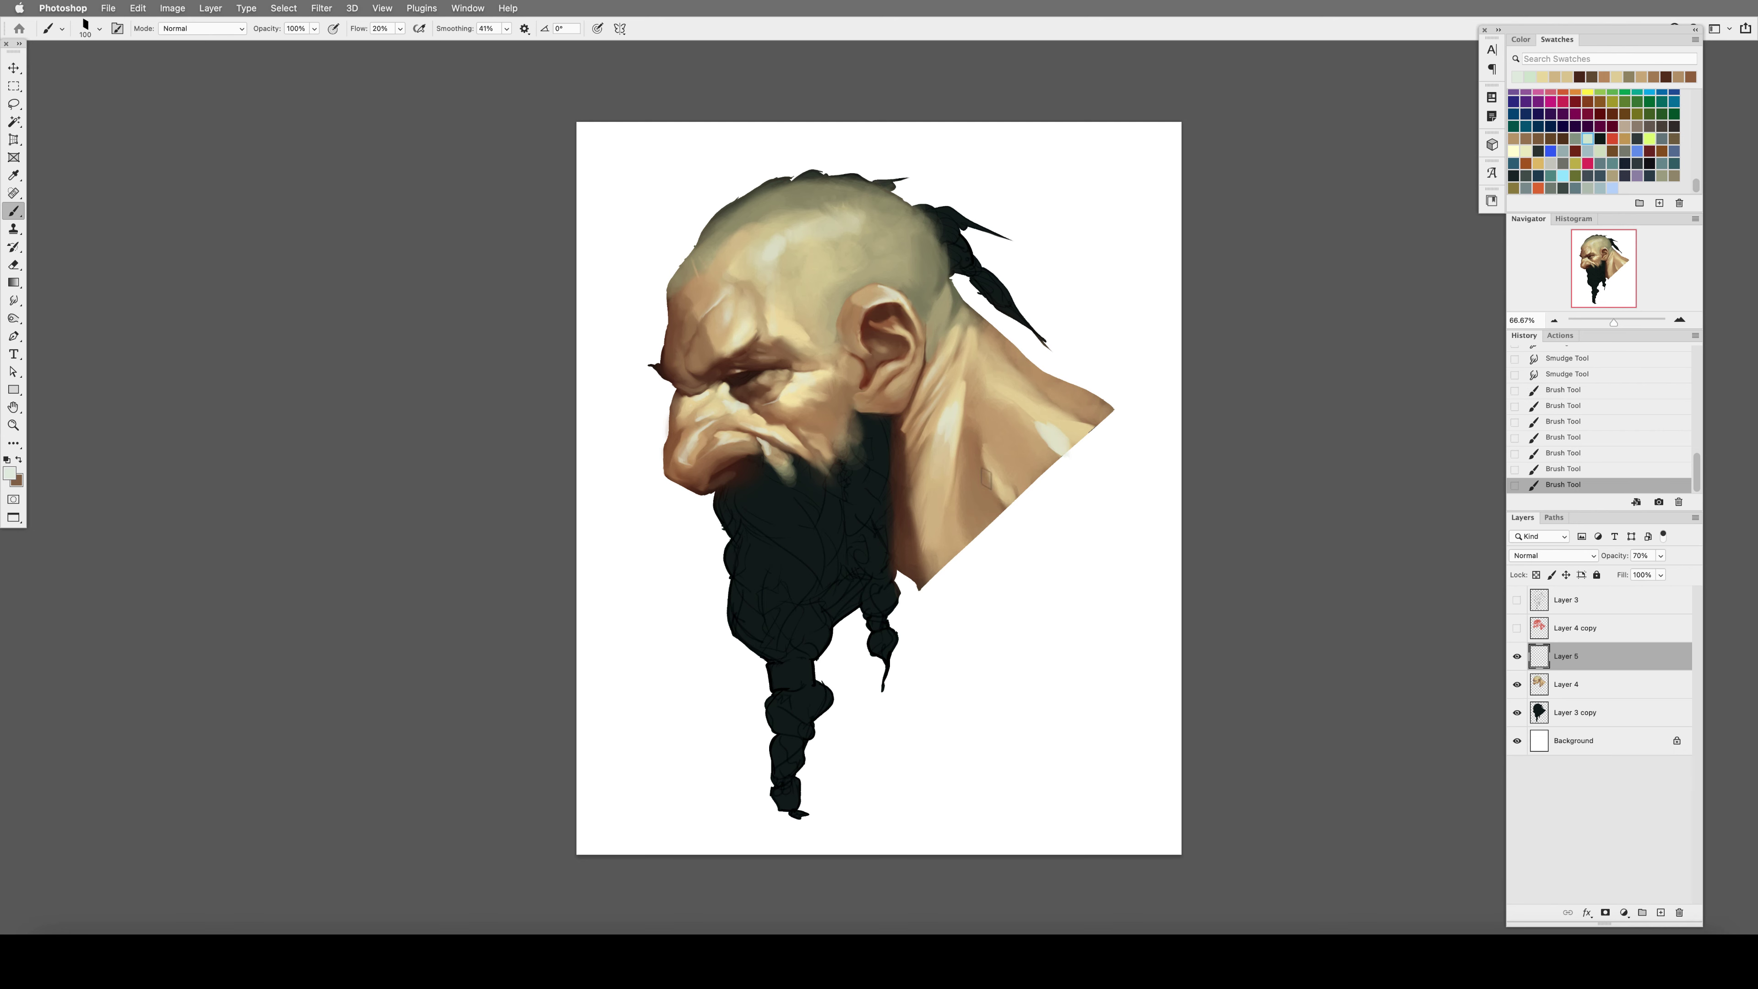
{"action": "key", "text": "r"}
{"action": "left_click_drag", "start_coordinate": [1057, 421], "coordinate": [1031, 408]}
Set the layer to 50% opacity, erase soft dabs around the eye, and sample light tan.
{"action": "key", "text": "v"}
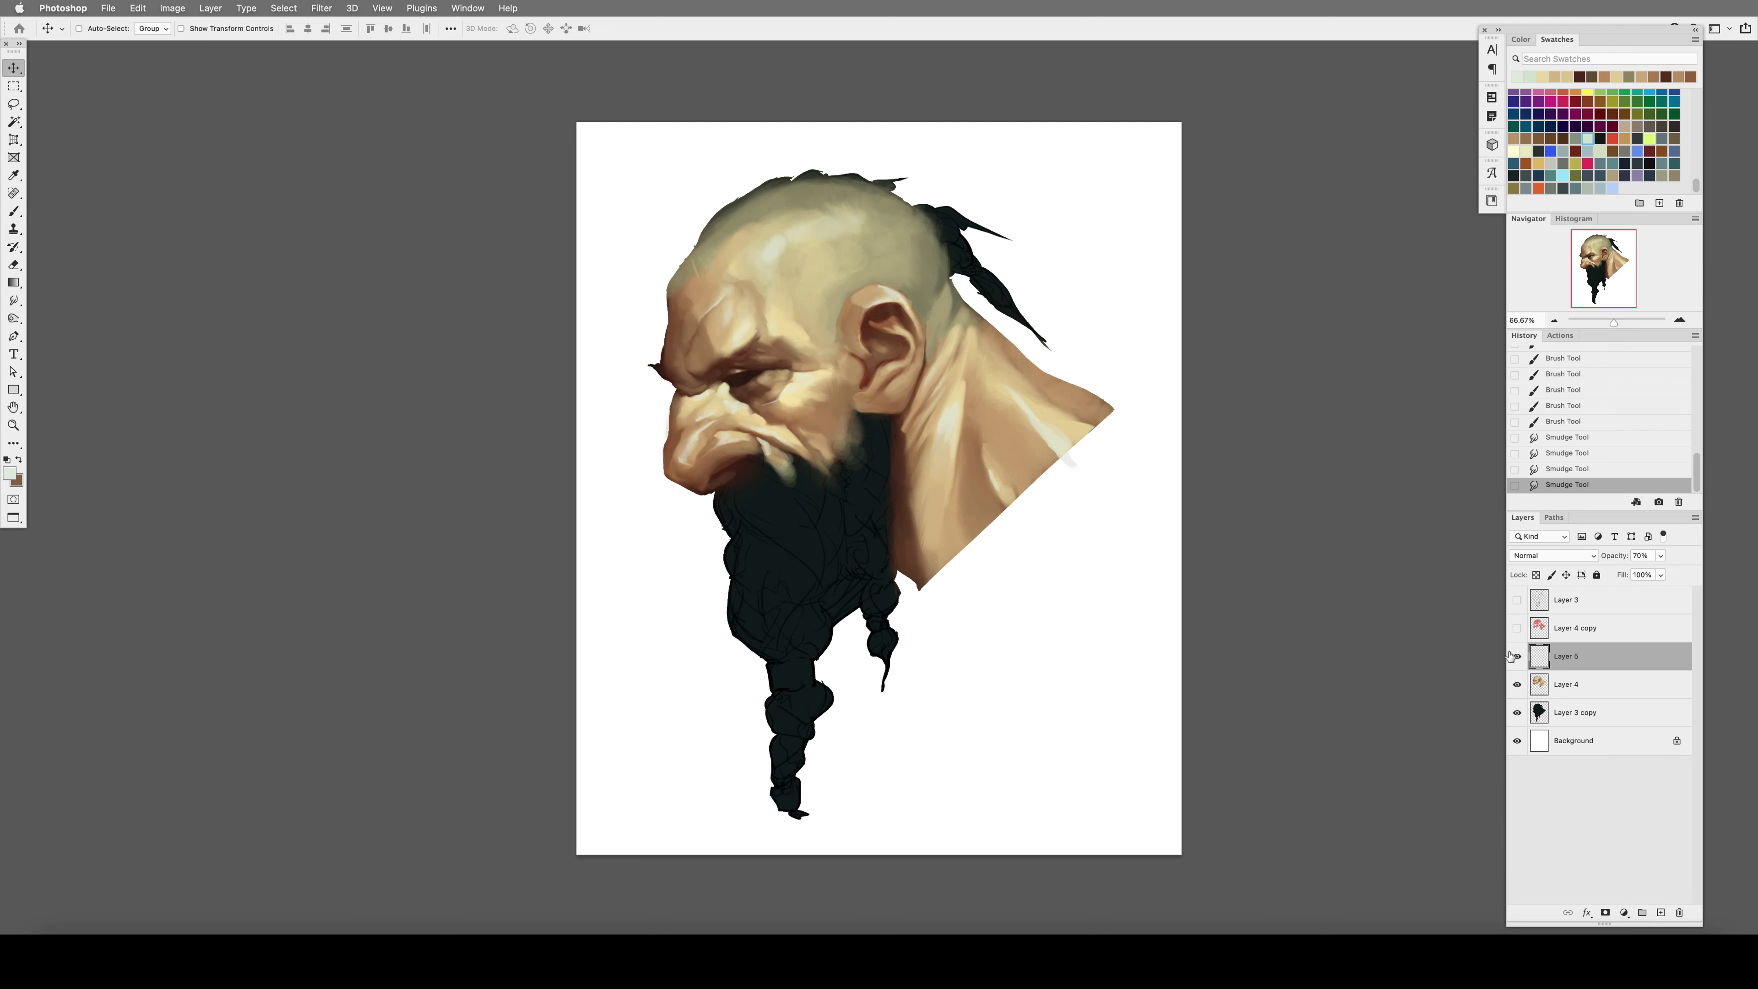
{"action": "key", "text": "5"}
{"action": "key", "text": "ctrl+shift+h"}
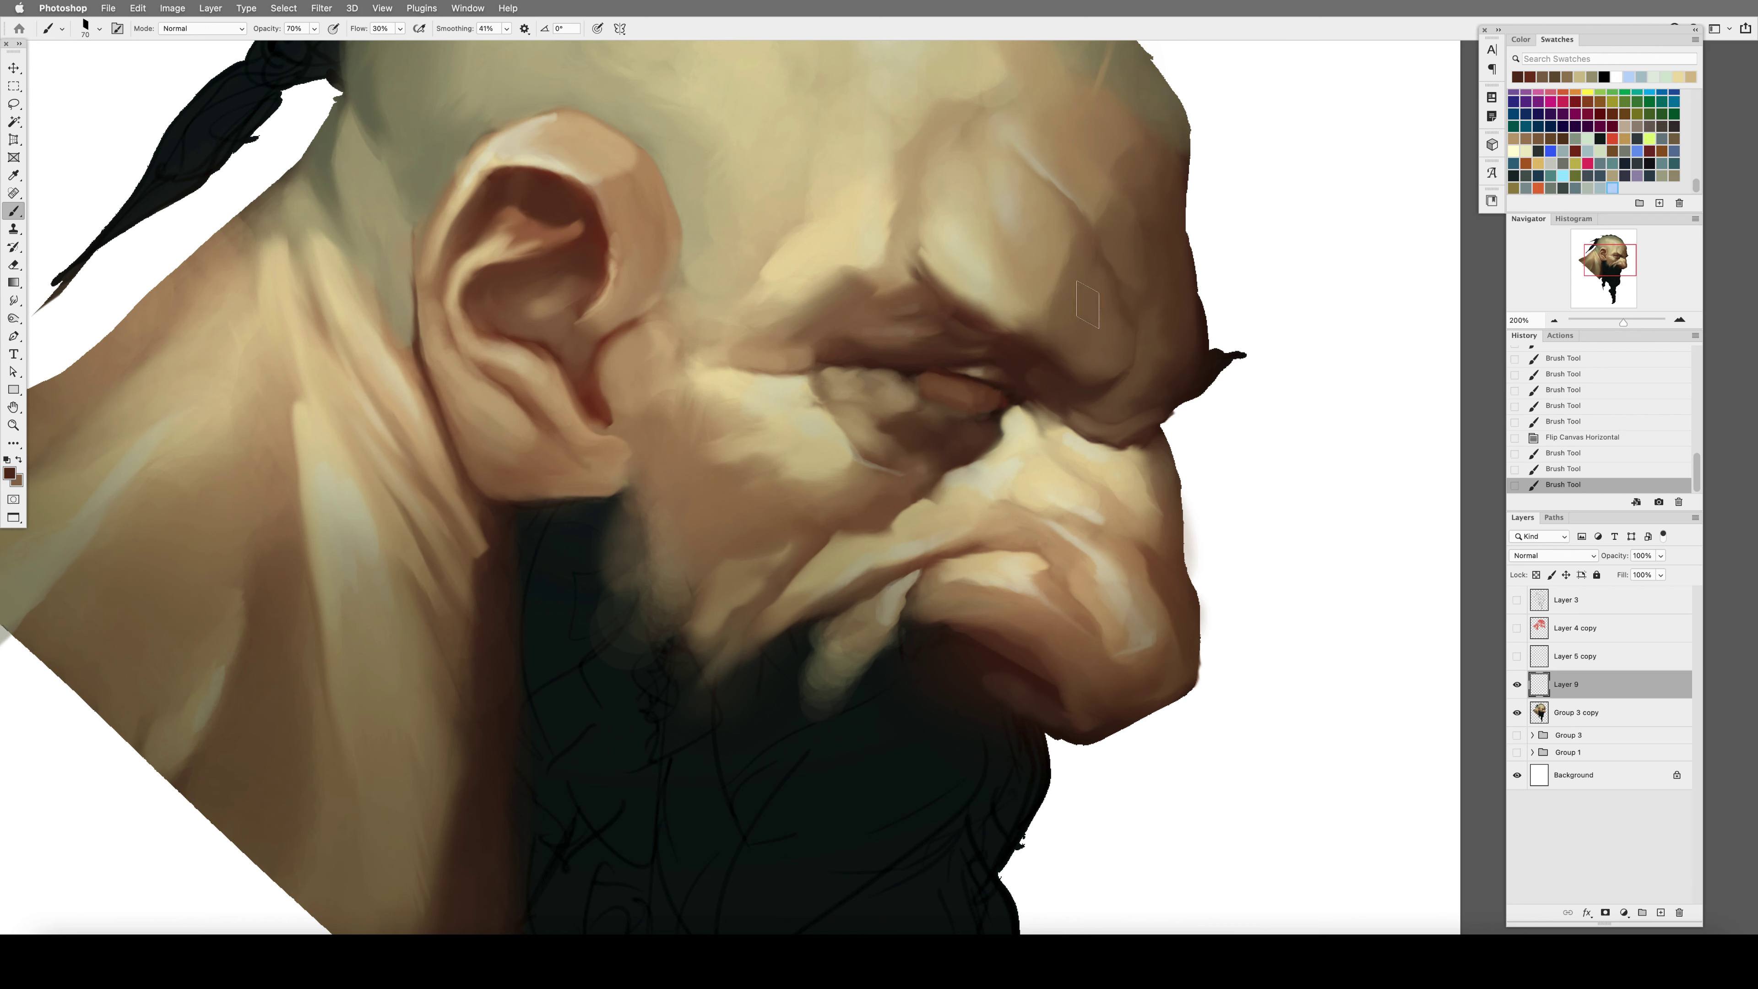
{"action": "key", "text": "e"}
{"action": "left_click_drag", "start_coordinate": [1000, 343], "coordinate": [1018, 395]}
{"action": "left_click", "coordinate": [956, 368]}
{"action": "left_click", "coordinate": [900, 377]}
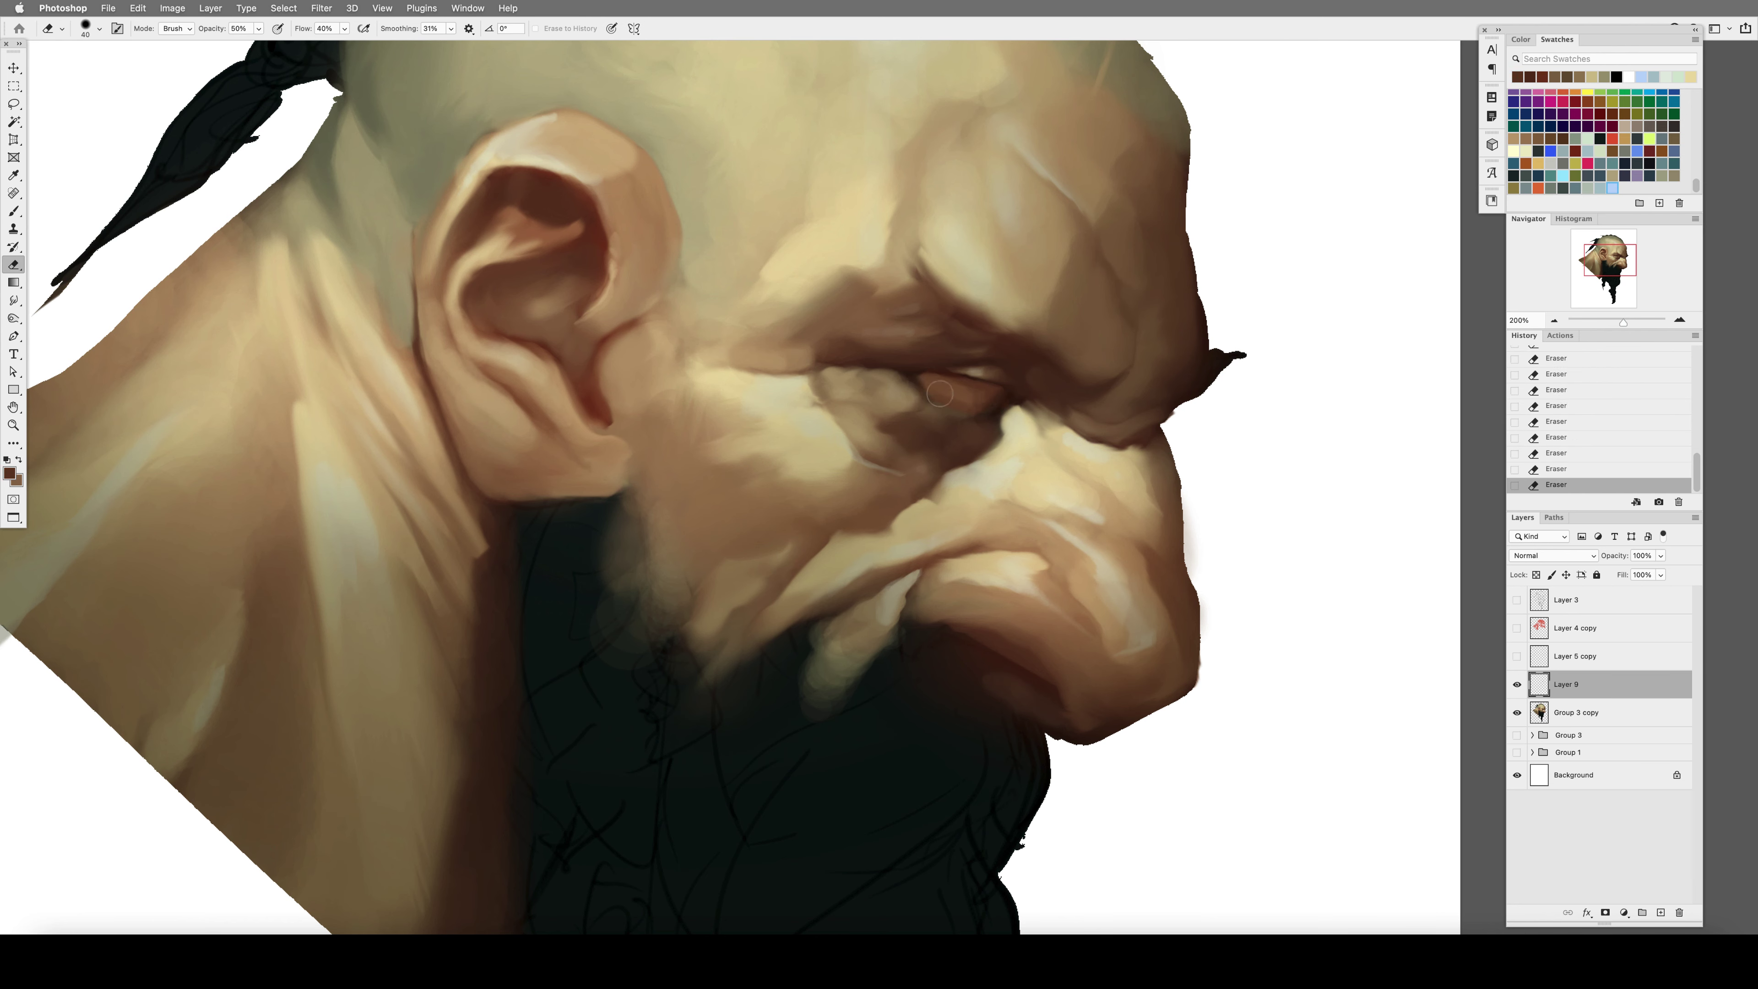
{"action": "key", "text": "b"}
{"action": "left_click", "coordinate": [944, 393], "text": "alt"}
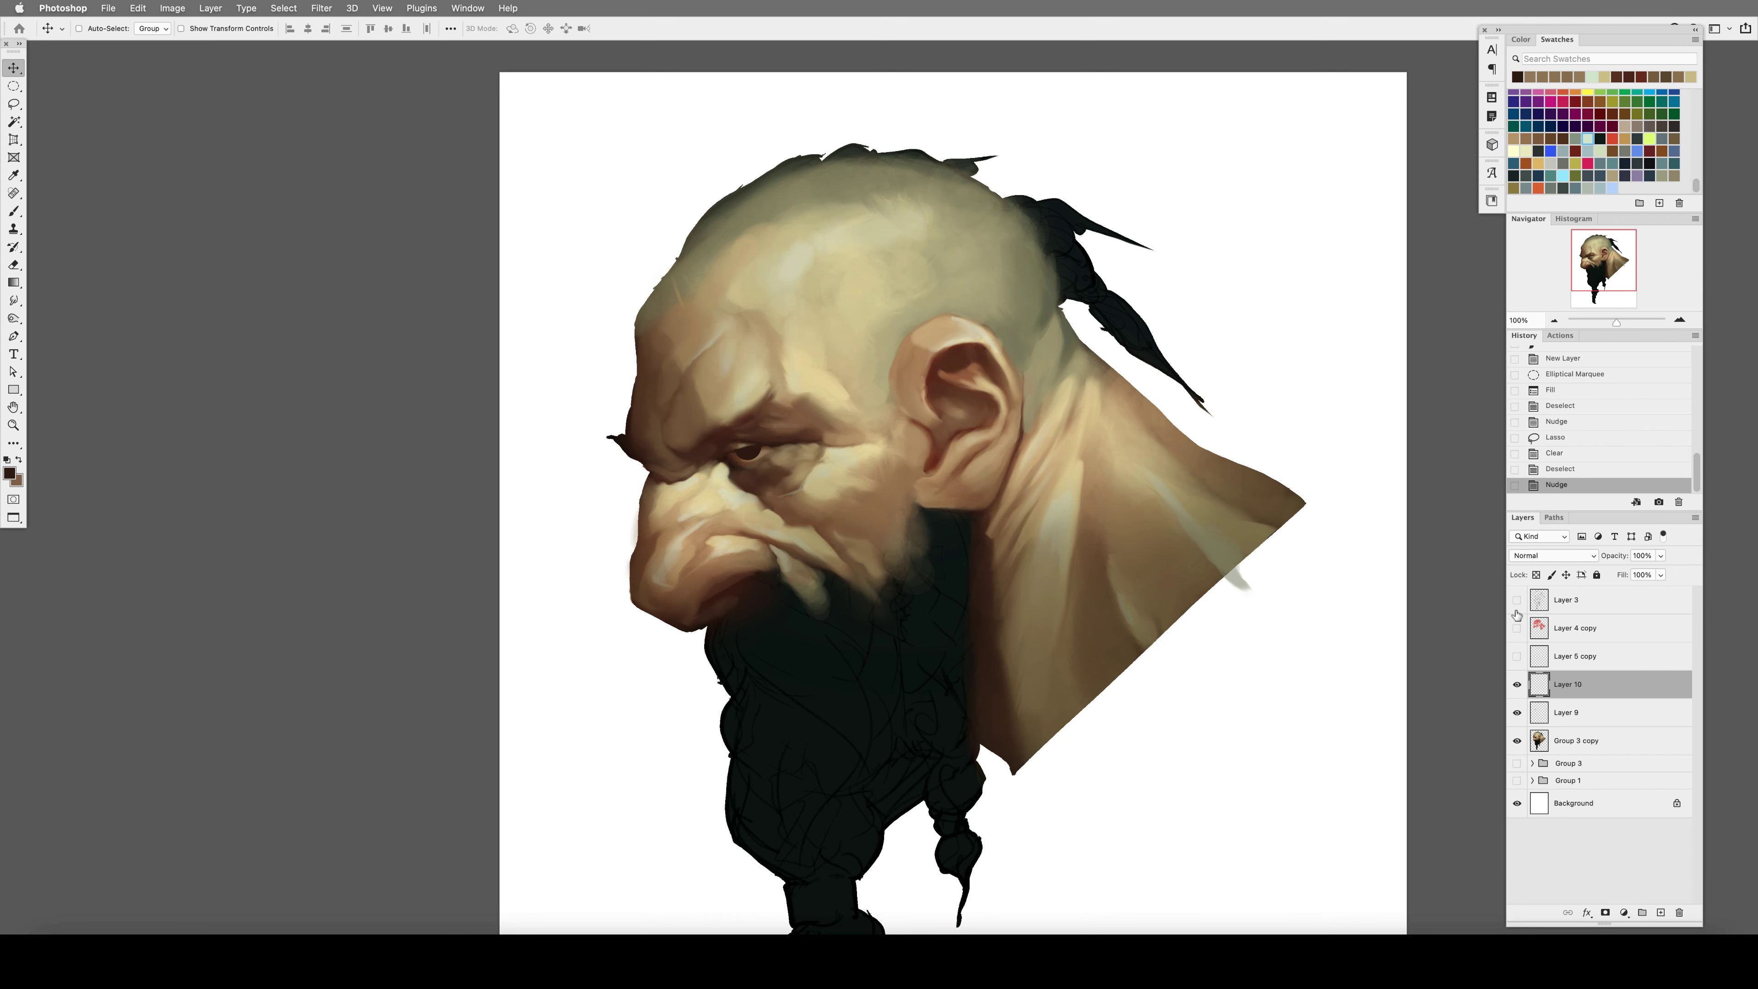
Recolour the pupil with Hue/Saturation, resize and nudge it, and lock its layer's transparency.
{"action": "key", "text": "ctrl+u"}
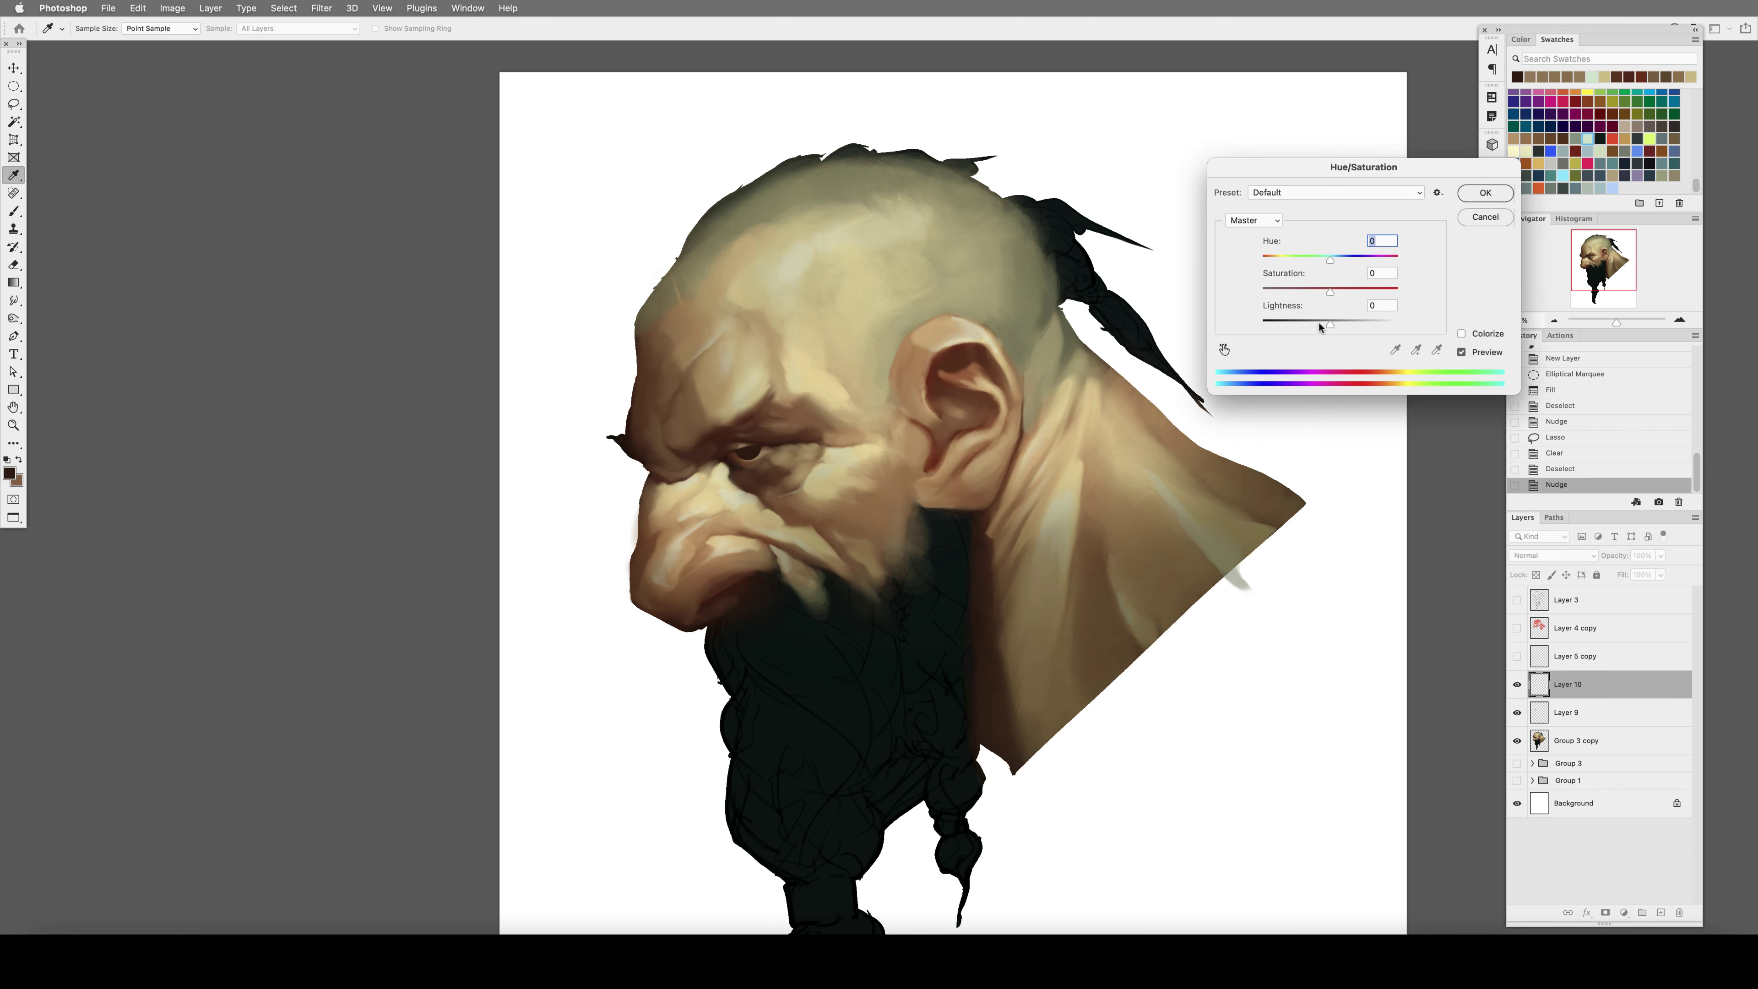
{"action": "key", "text": "Return"}
{"action": "key", "text": "ctrl+t"}
{"action": "key", "text": "Return"}
{"action": "key", "text": "Right"}
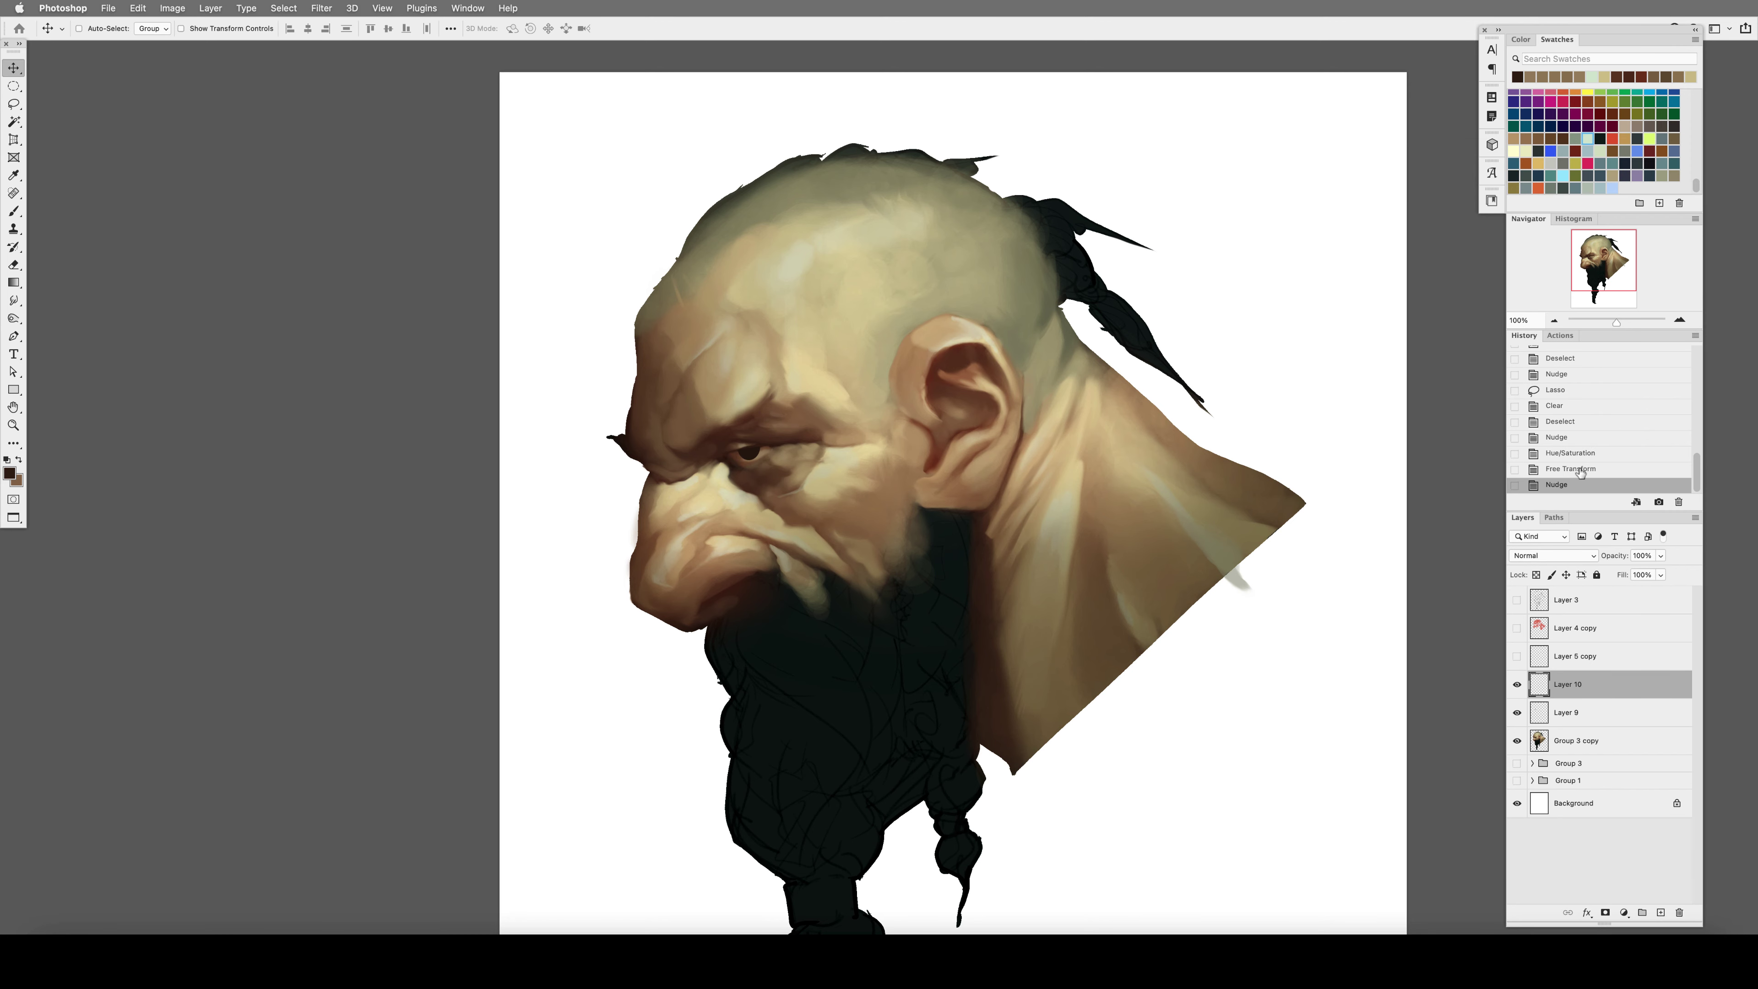
{"action": "key", "text": "h"}
{"action": "key", "text": "super+equal"}
{"action": "key", "text": "Left"}
{"action": "key", "text": "slash"}
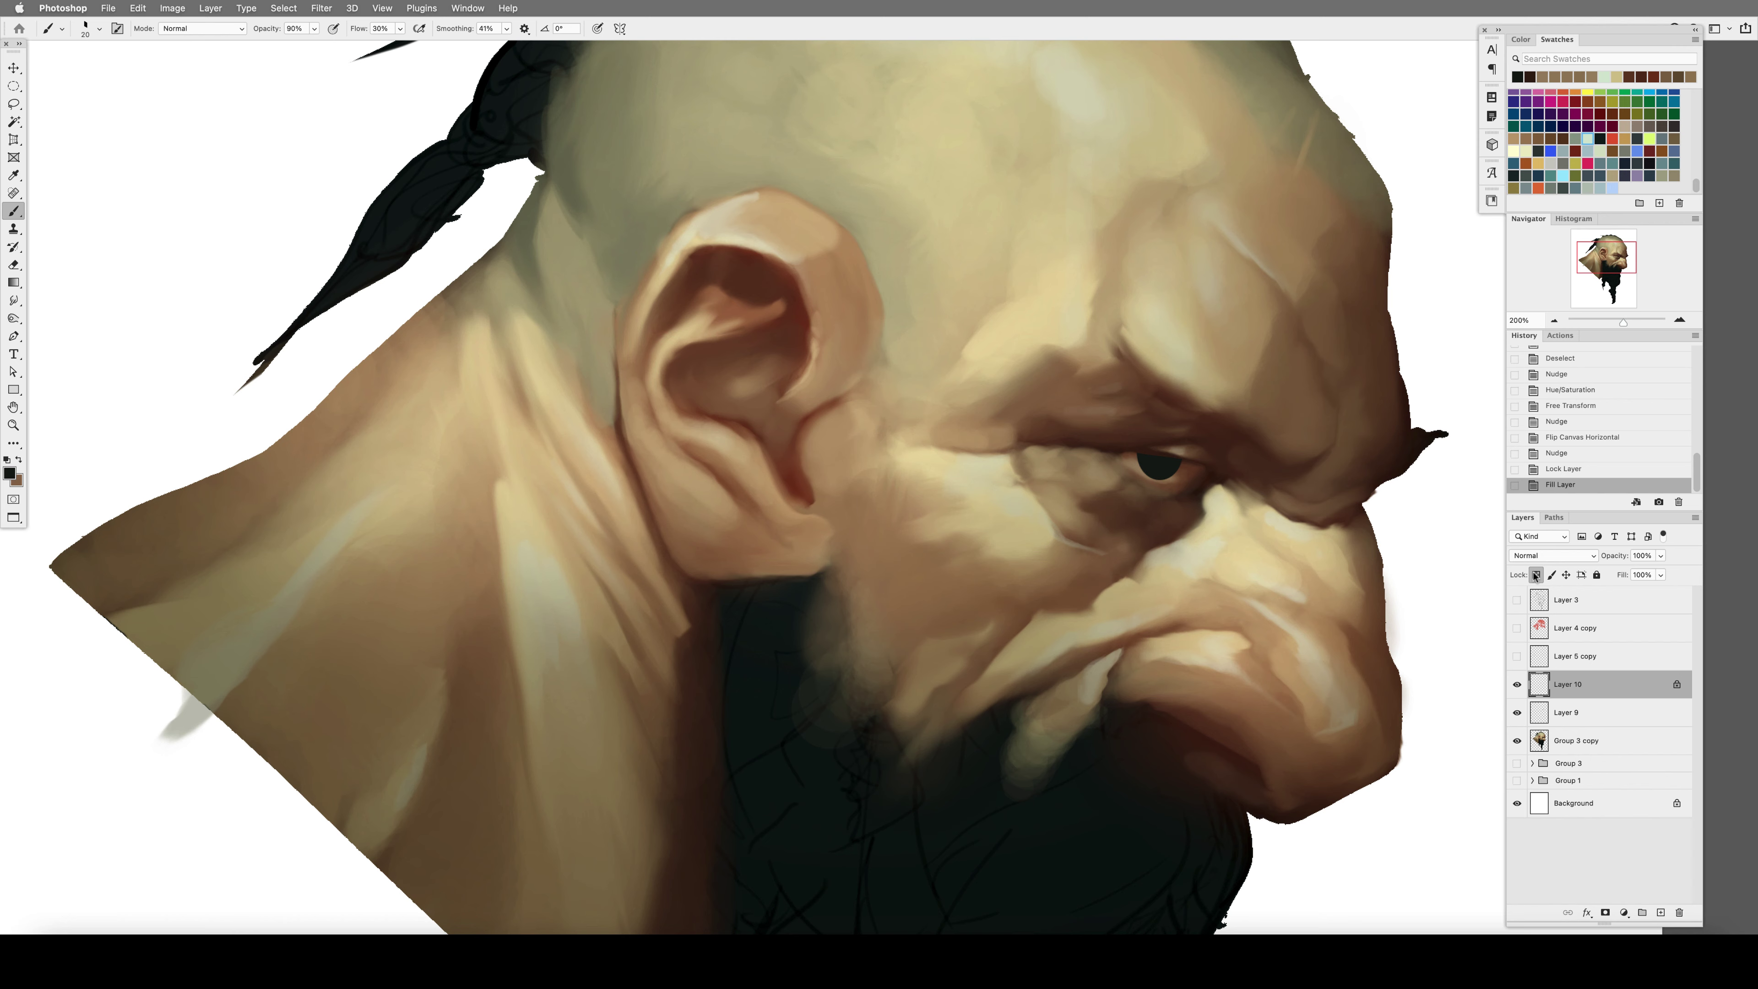
Recolour the pupil again and refine its shape and position against the Layer 3 sketch lines.
{"action": "key", "text": "ctrl+u"}
{"action": "key", "text": "Return"}
{"action": "key", "text": "Up"}
{"action": "key", "text": "Left"}
{"action": "key", "text": "super+0"}
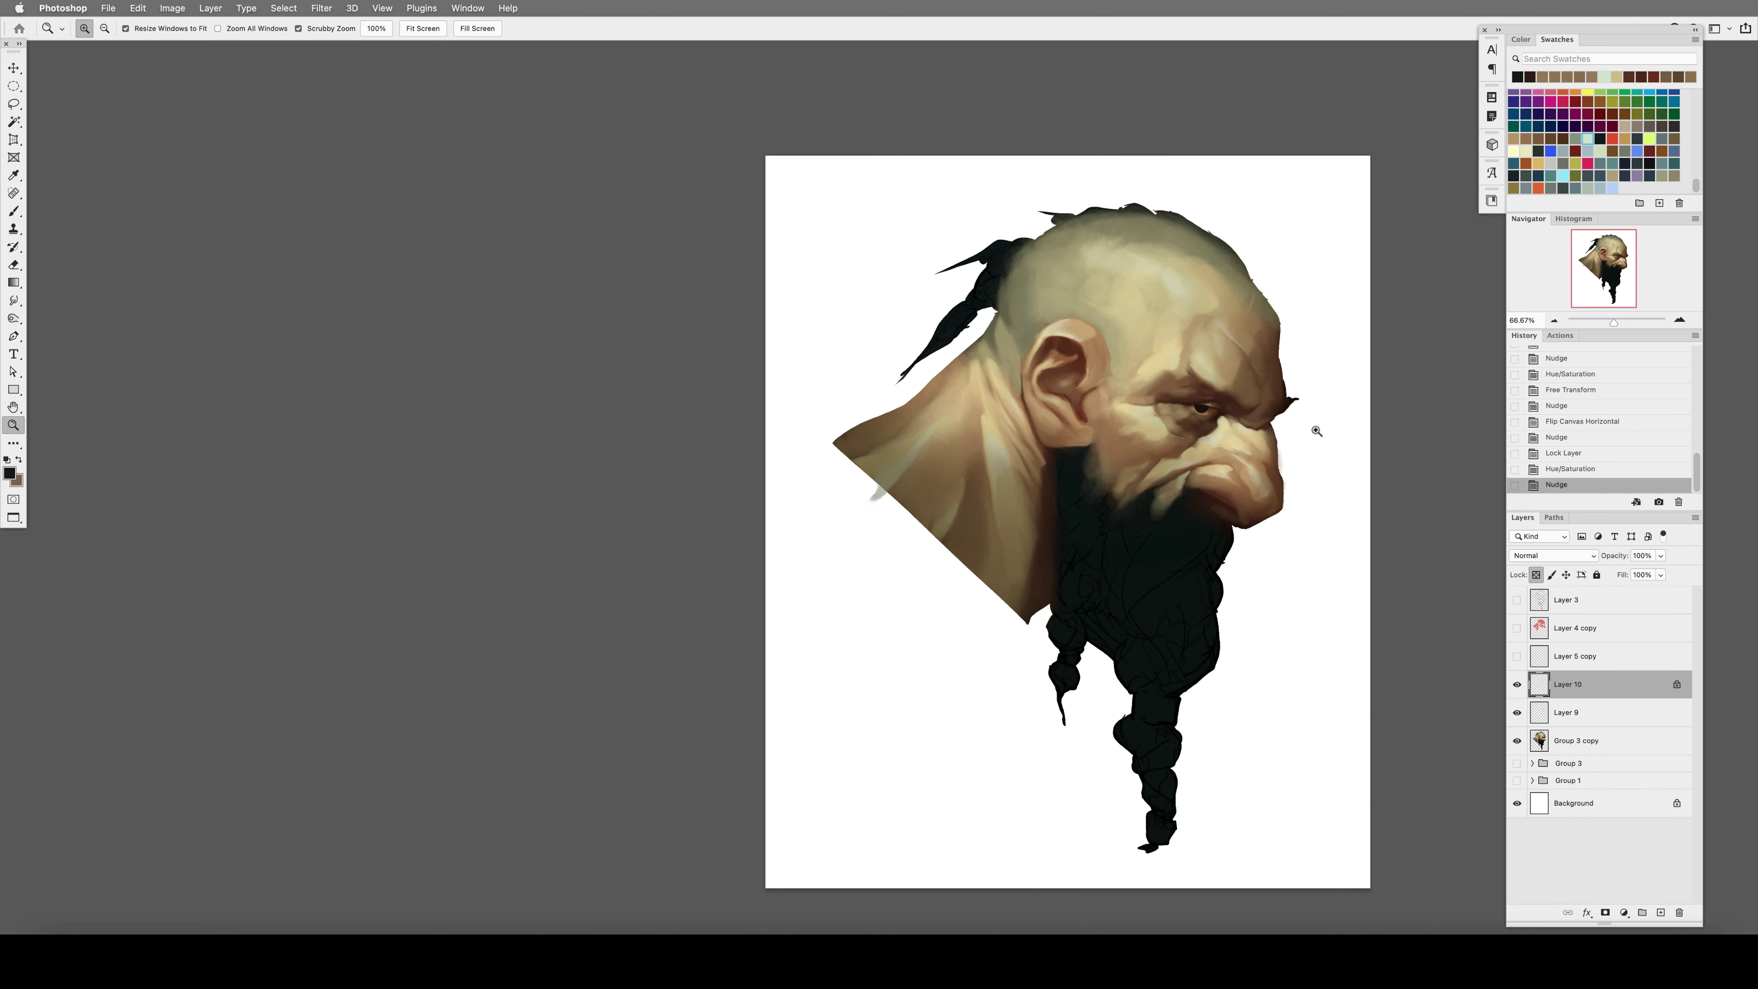
{"action": "left_click", "coordinate": [1516, 600]}
{"action": "key", "text": "Up"}
{"action": "key", "text": "super+equal"}
{"action": "key", "text": "ctrl+t"}
{"action": "key", "text": "Return"}
{"action": "key", "text": "Up"}
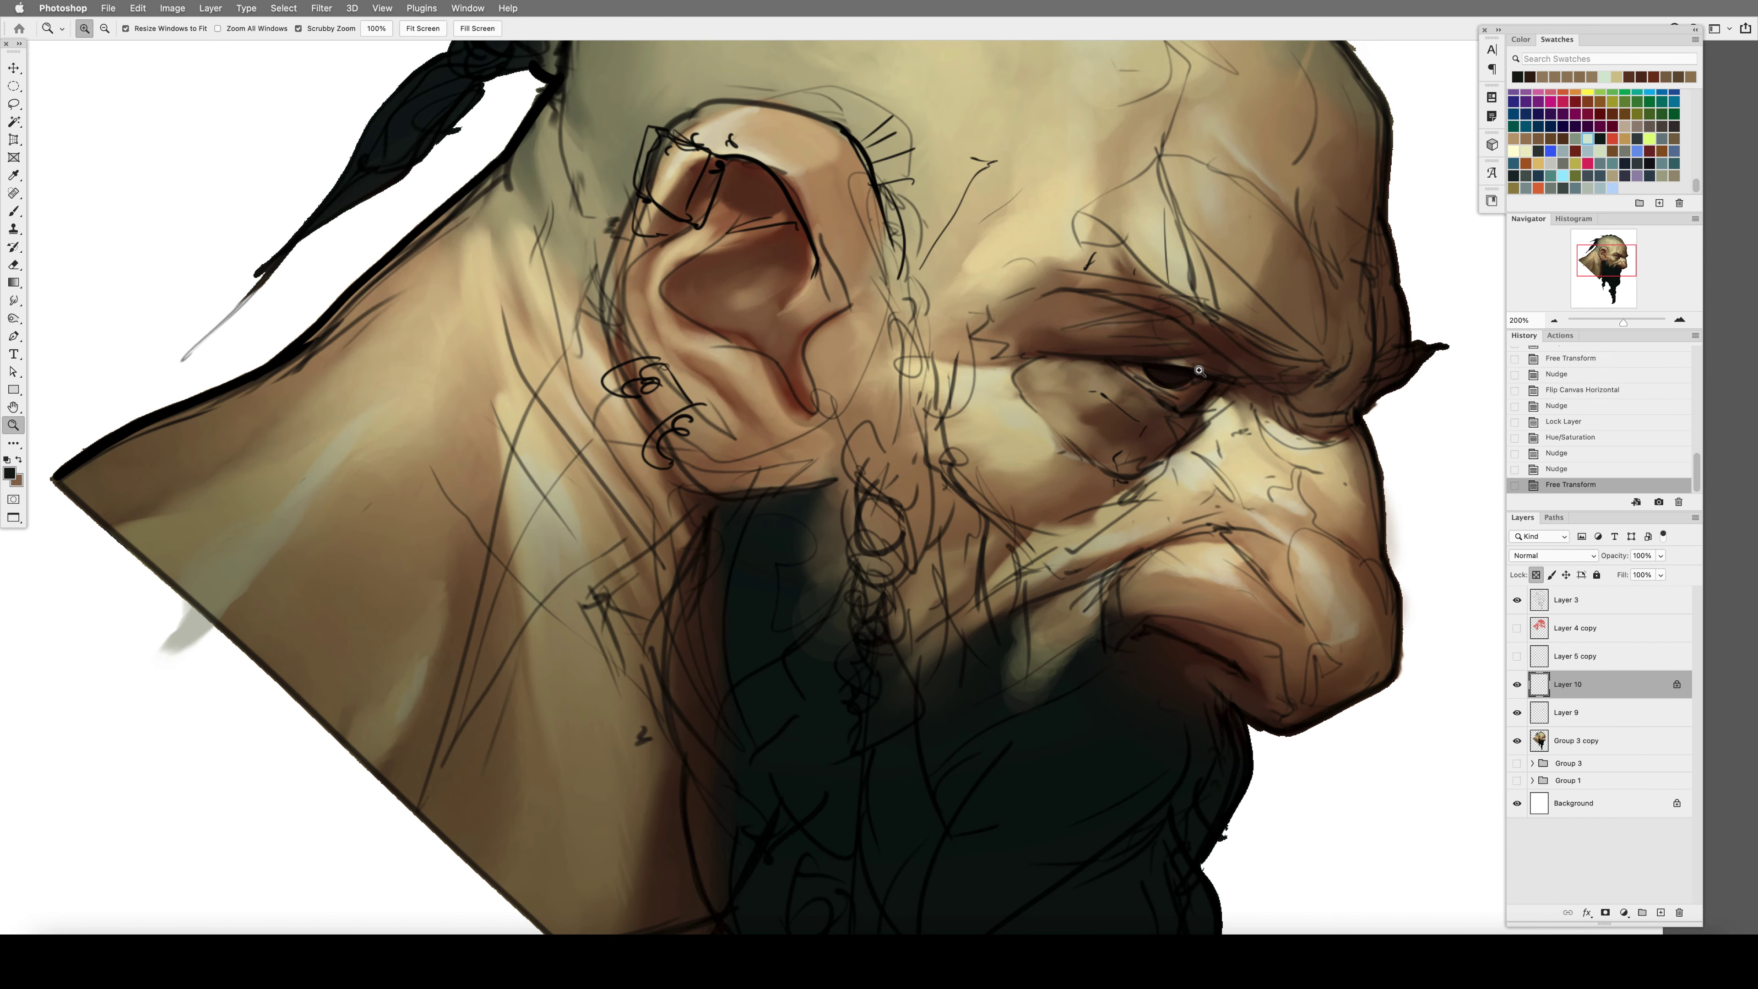
{"action": "left_click", "coordinate": [1516, 600]}
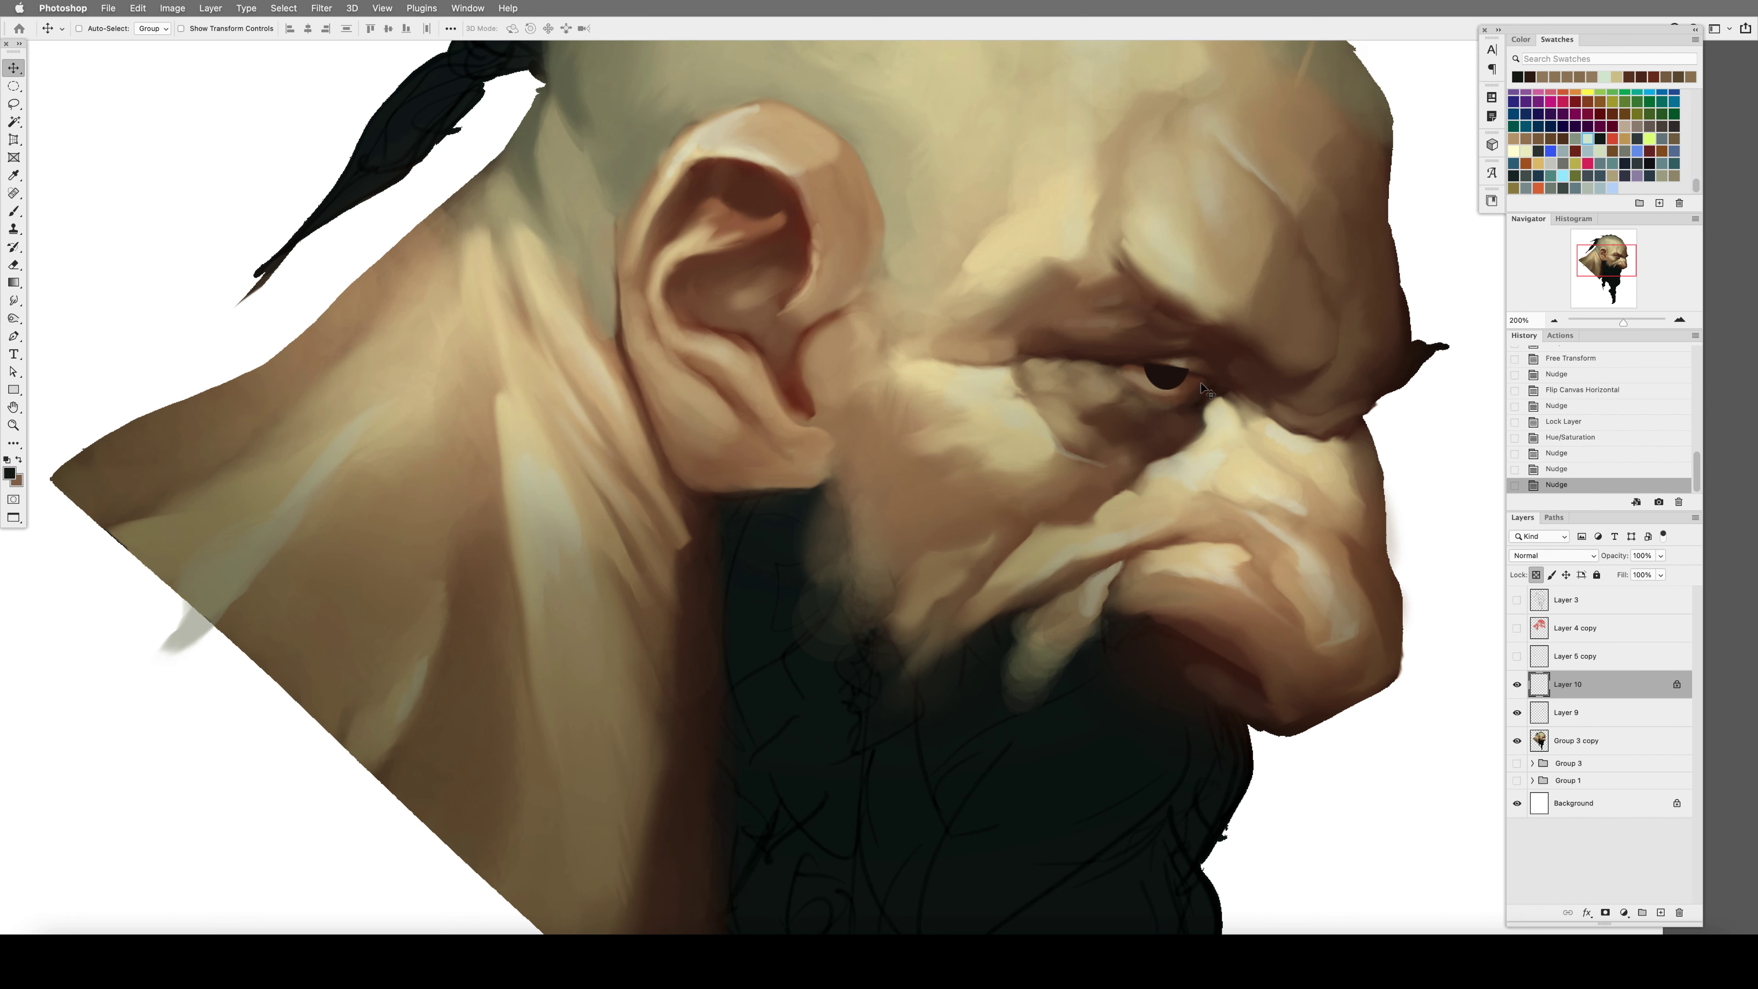
Unlock the pupil layer's transparency and repaint the pupil at 45% brush opacity.
{"action": "key", "text": "b"}
{"action": "key", "text": "slash"}
{"action": "key", "text": "4"}
{"action": "key", "text": "5"}
{"action": "left_click_drag", "start_coordinate": [1177, 374], "coordinate": [1155, 368]}
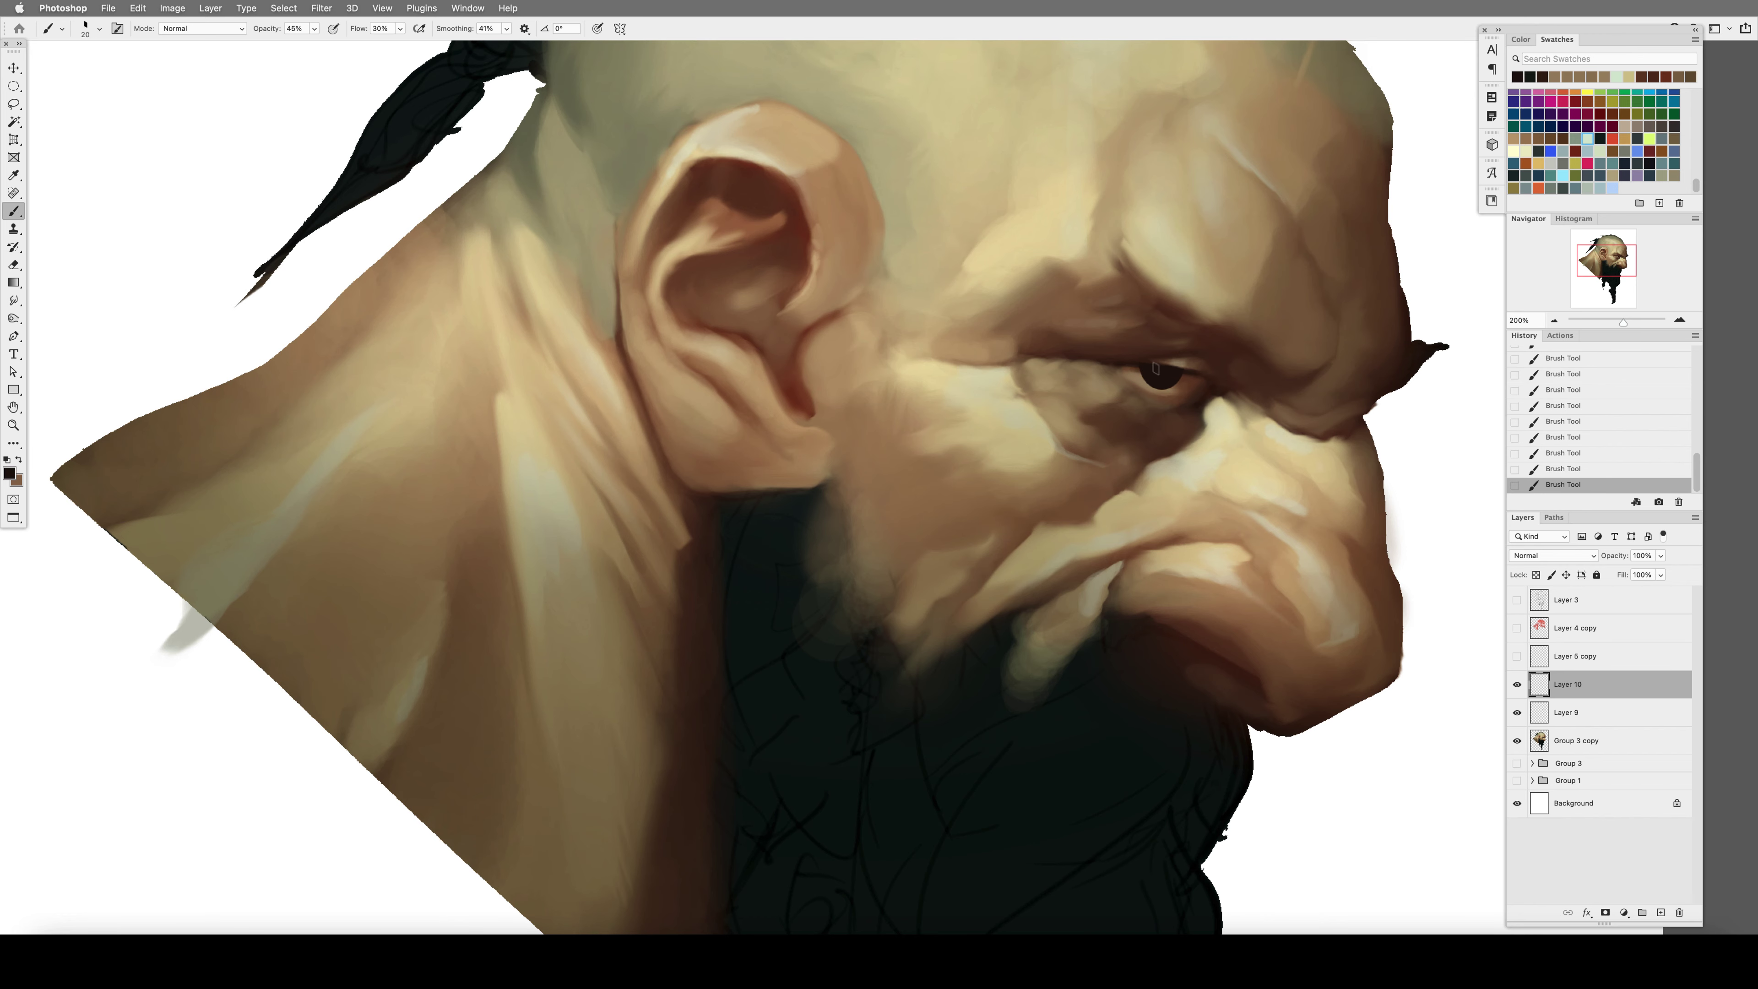
Paint dark brown brow shading above the eye, then smudge light grey-green into it on a new layer.
{"action": "key", "text": "ctrl+shift+h"}
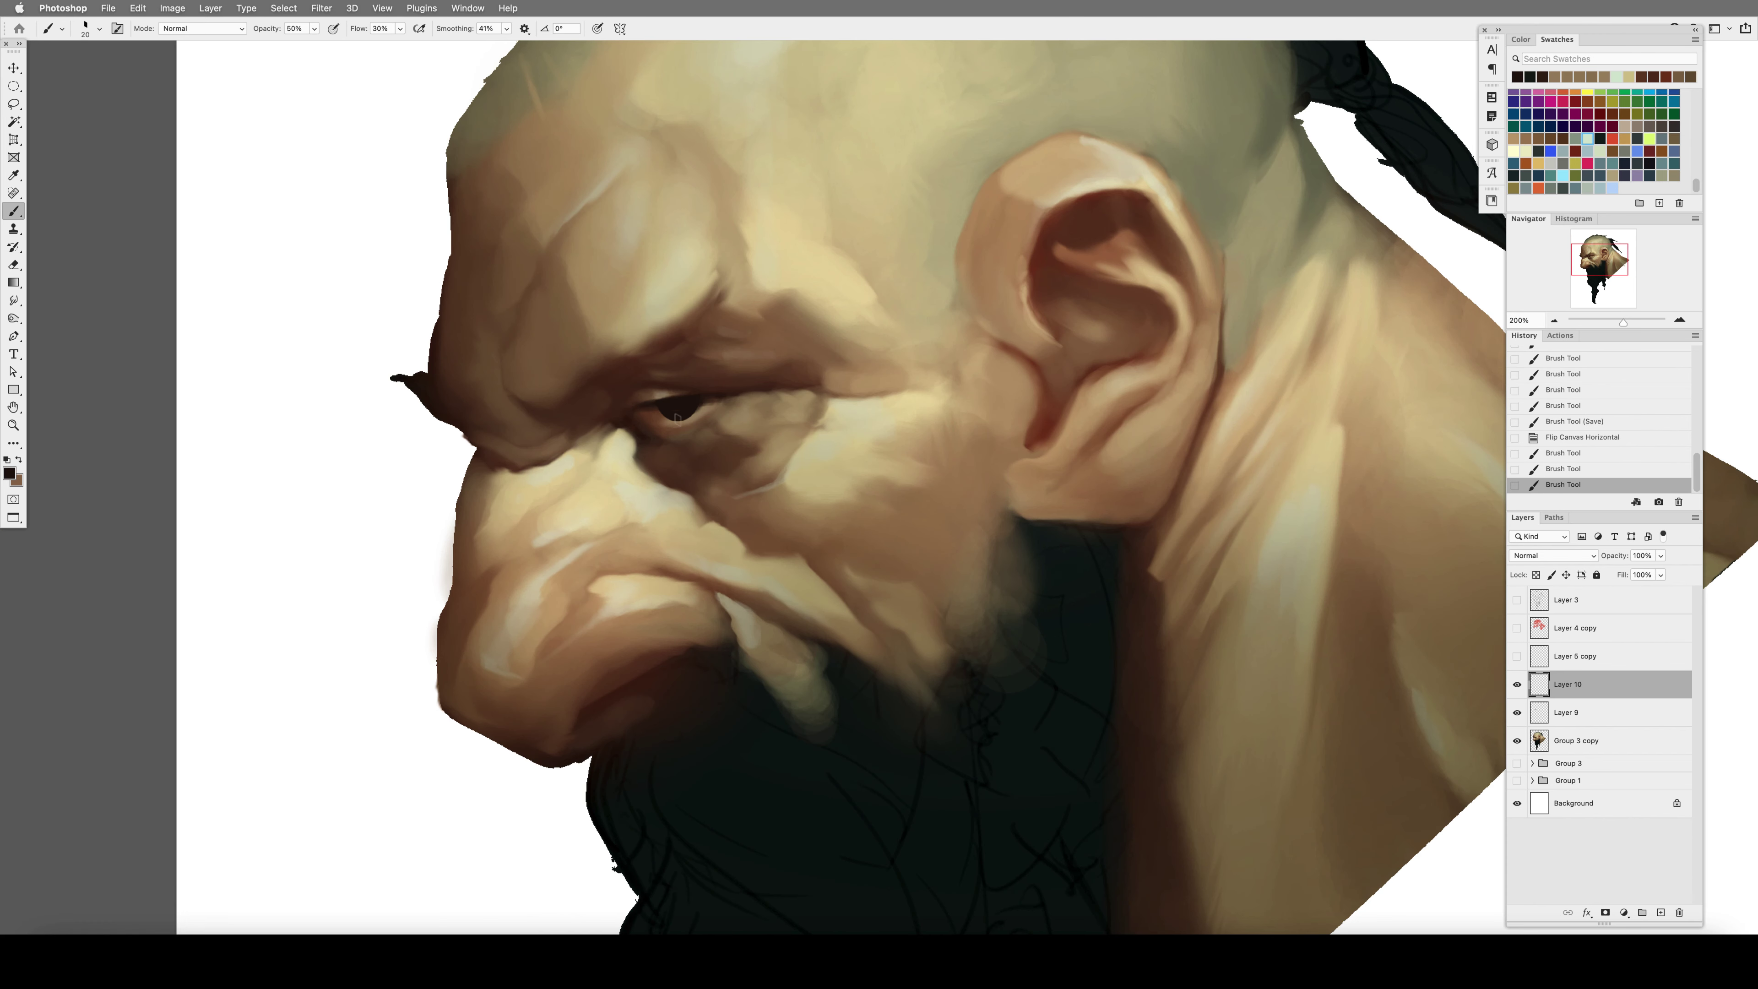
{"action": "left_click", "coordinate": [646, 418], "text": "alt"}
{"action": "mouse_move", "coordinate": [734, 400]}
{"action": "left_mouse_down"}
{"action": "mouse_move", "coordinate": [650, 416]}
{"action": "mouse_move", "coordinate": [785, 392]}
{"action": "mouse_move", "coordinate": [710, 390]}
{"action": "mouse_move", "coordinate": [700, 337]}
{"action": "left_mouse_up"}
{"action": "left_click", "coordinate": [1660, 912]}
{"action": "key", "text": "5"}
{"action": "left_click", "coordinate": [1562, 187]}
{"action": "key", "text": "r"}
{"action": "left_click_drag", "start_coordinate": [695, 344], "coordinate": [701, 337]}
{"action": "left_click_drag", "start_coordinate": [694, 343], "coordinate": [701, 338]}
Check Layer 11 at 50% opacity, restore it to full, and merge it down into Layer 10.
{"action": "key", "text": "z"}
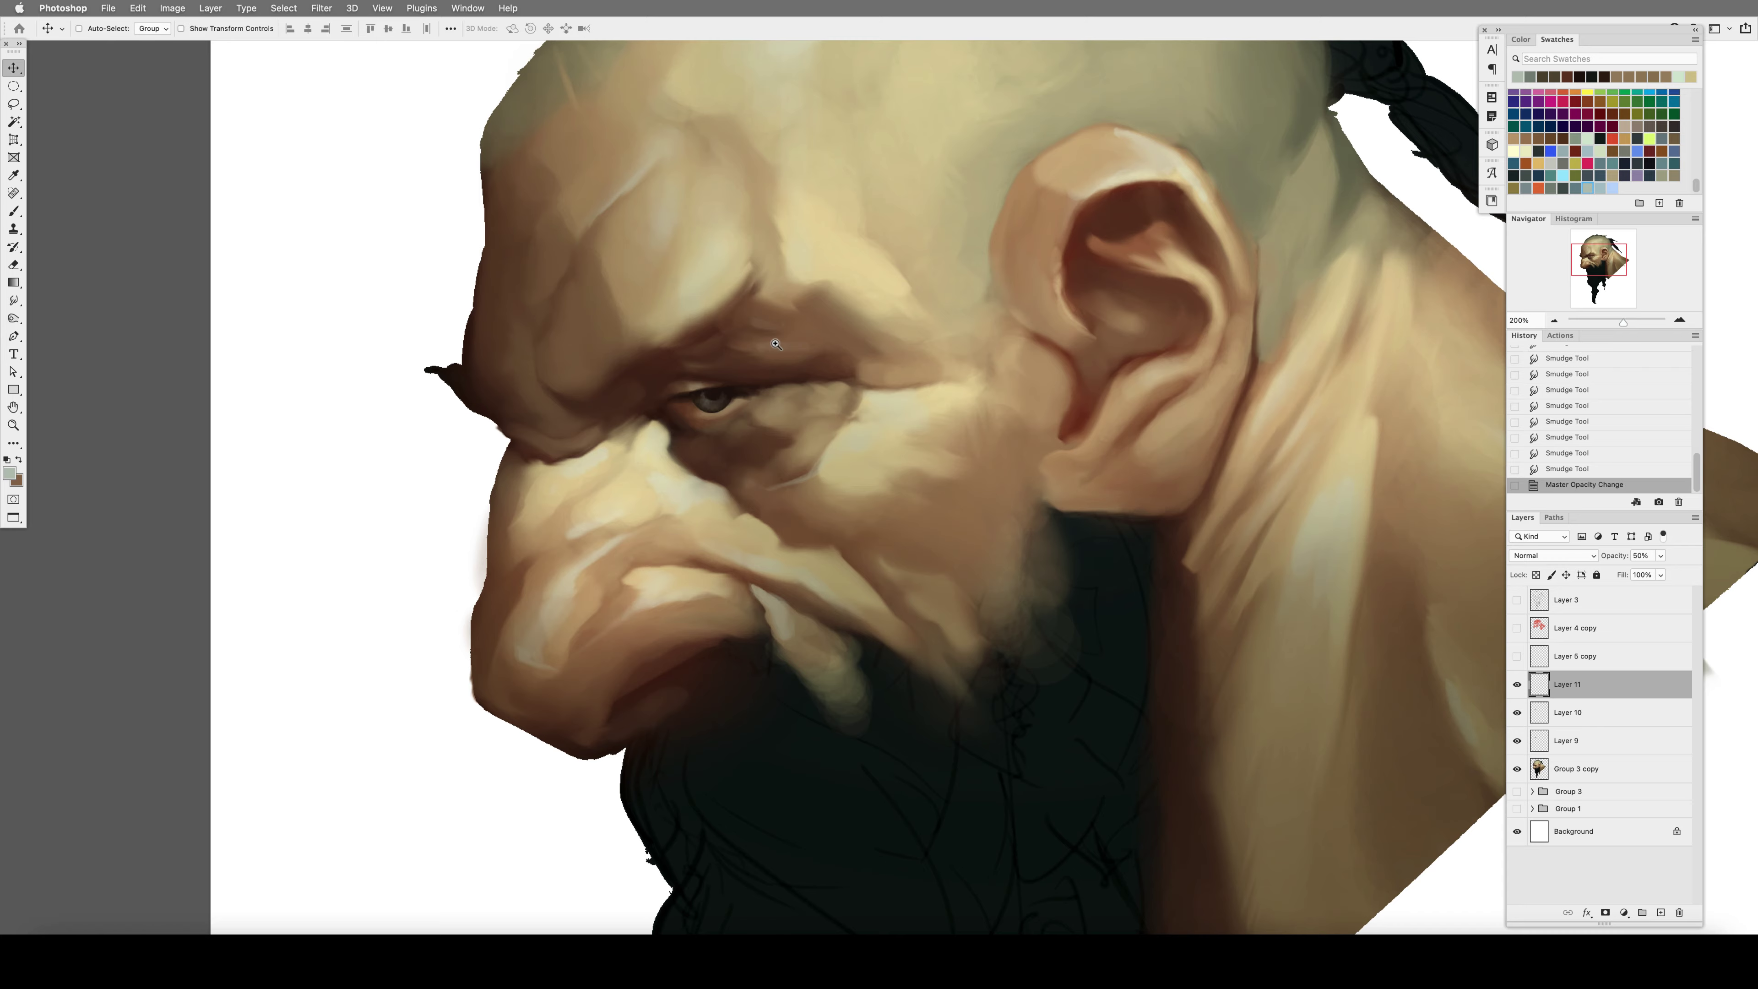
{"action": "key", "text": "5"}
{"action": "key", "text": "super+0"}
{"action": "key", "text": "super+1"}
{"action": "key", "text": "shift+h"}
{"action": "key", "text": "0"}
{"action": "left_click", "coordinate": [1072, 408]}
{"action": "key", "text": "super+e"}
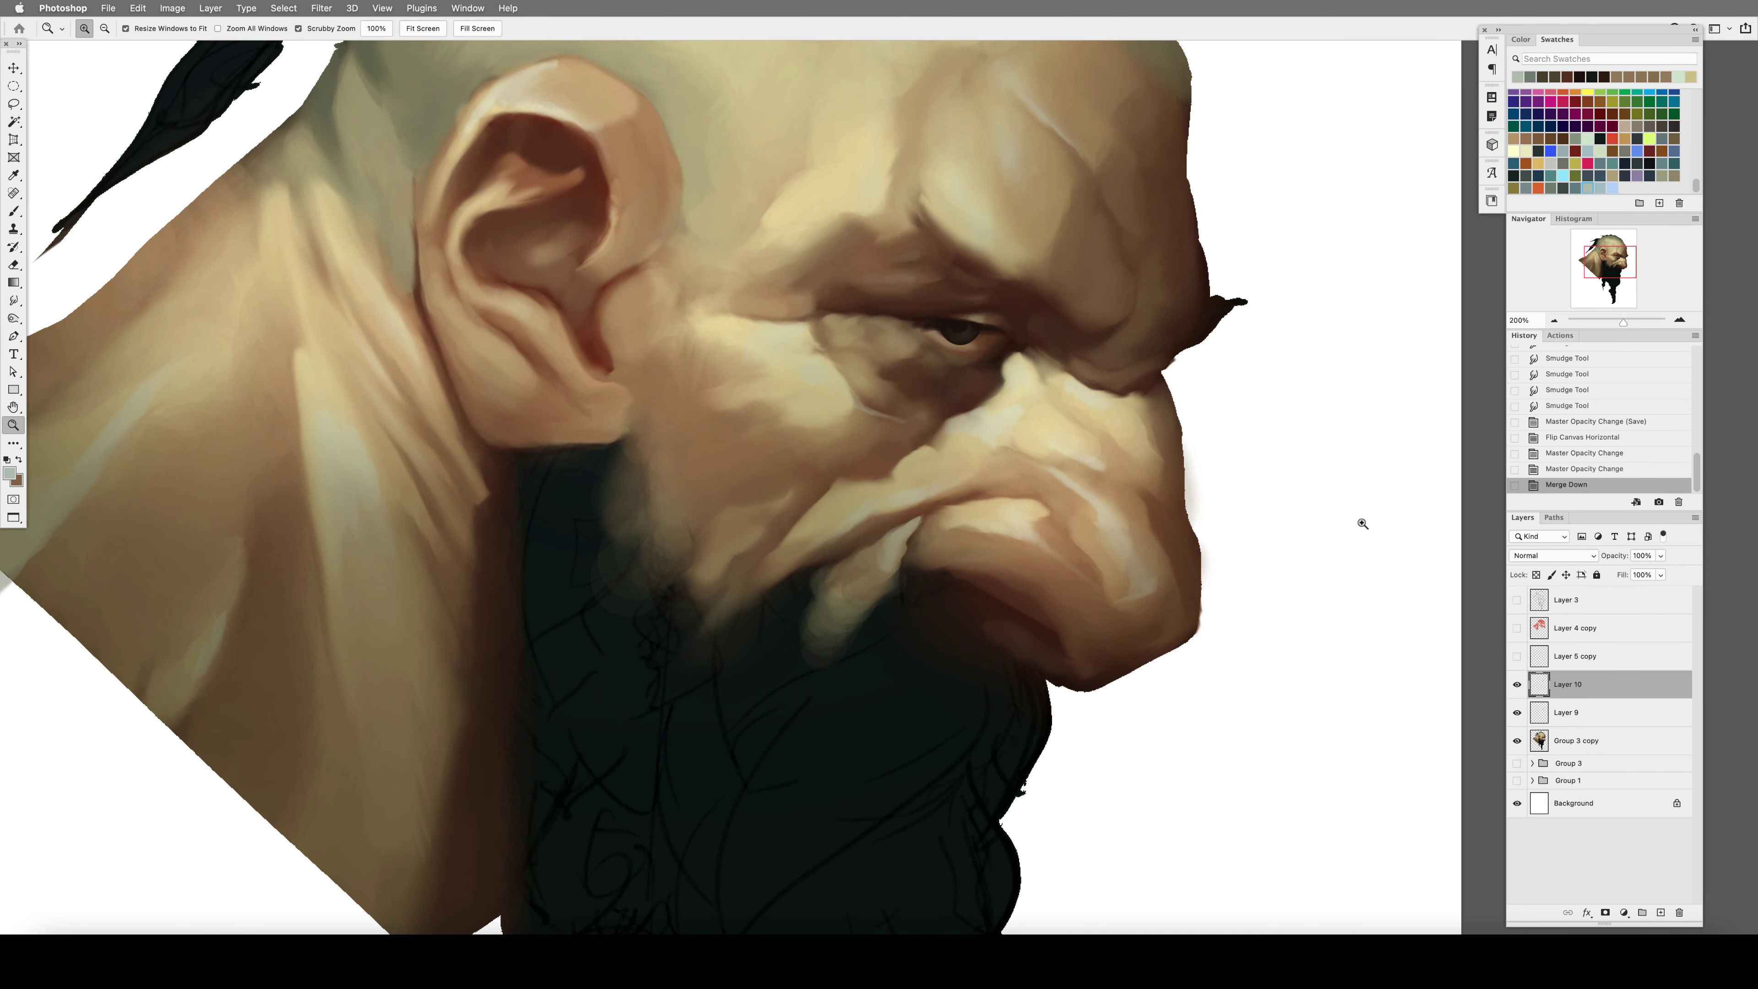
Add strokes near the eye, save the painting, then undo the last two strokes.
{"action": "key", "text": "b"}
{"action": "left_click_drag", "start_coordinate": [948, 332], "coordinate": [956, 324]}
{"action": "left_click_drag", "start_coordinate": [950, 331], "coordinate": [946, 324]}
{"action": "key", "text": "super+s"}
{"action": "key", "text": "z"}
{"action": "key", "text": "super+0"}
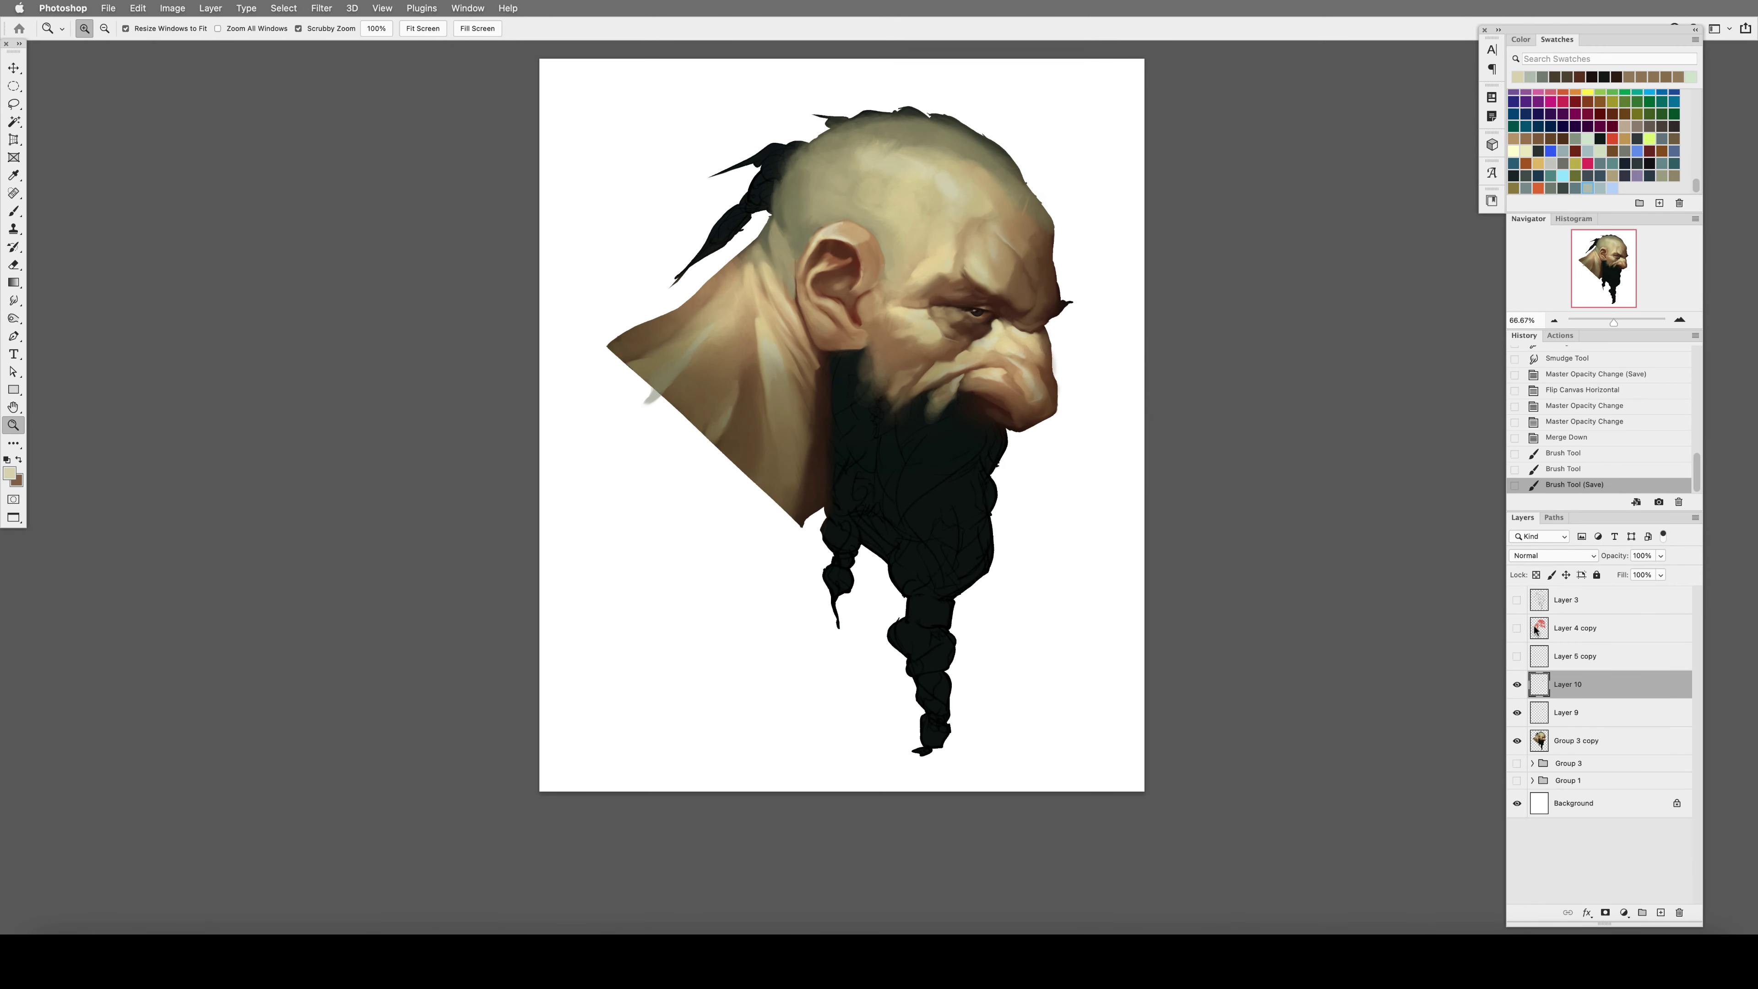
{"action": "key", "text": "super+z"}
{"action": "key", "text": "super+z"}
{"action": "key", "text": "super+plus"}
{"action": "key", "text": "super+plus"}
On a new layer, paint fine dark lines around the eye and light strokes over the head.
{"action": "key", "text": "b"}
{"action": "key", "text": "alt+shift+super+n"}
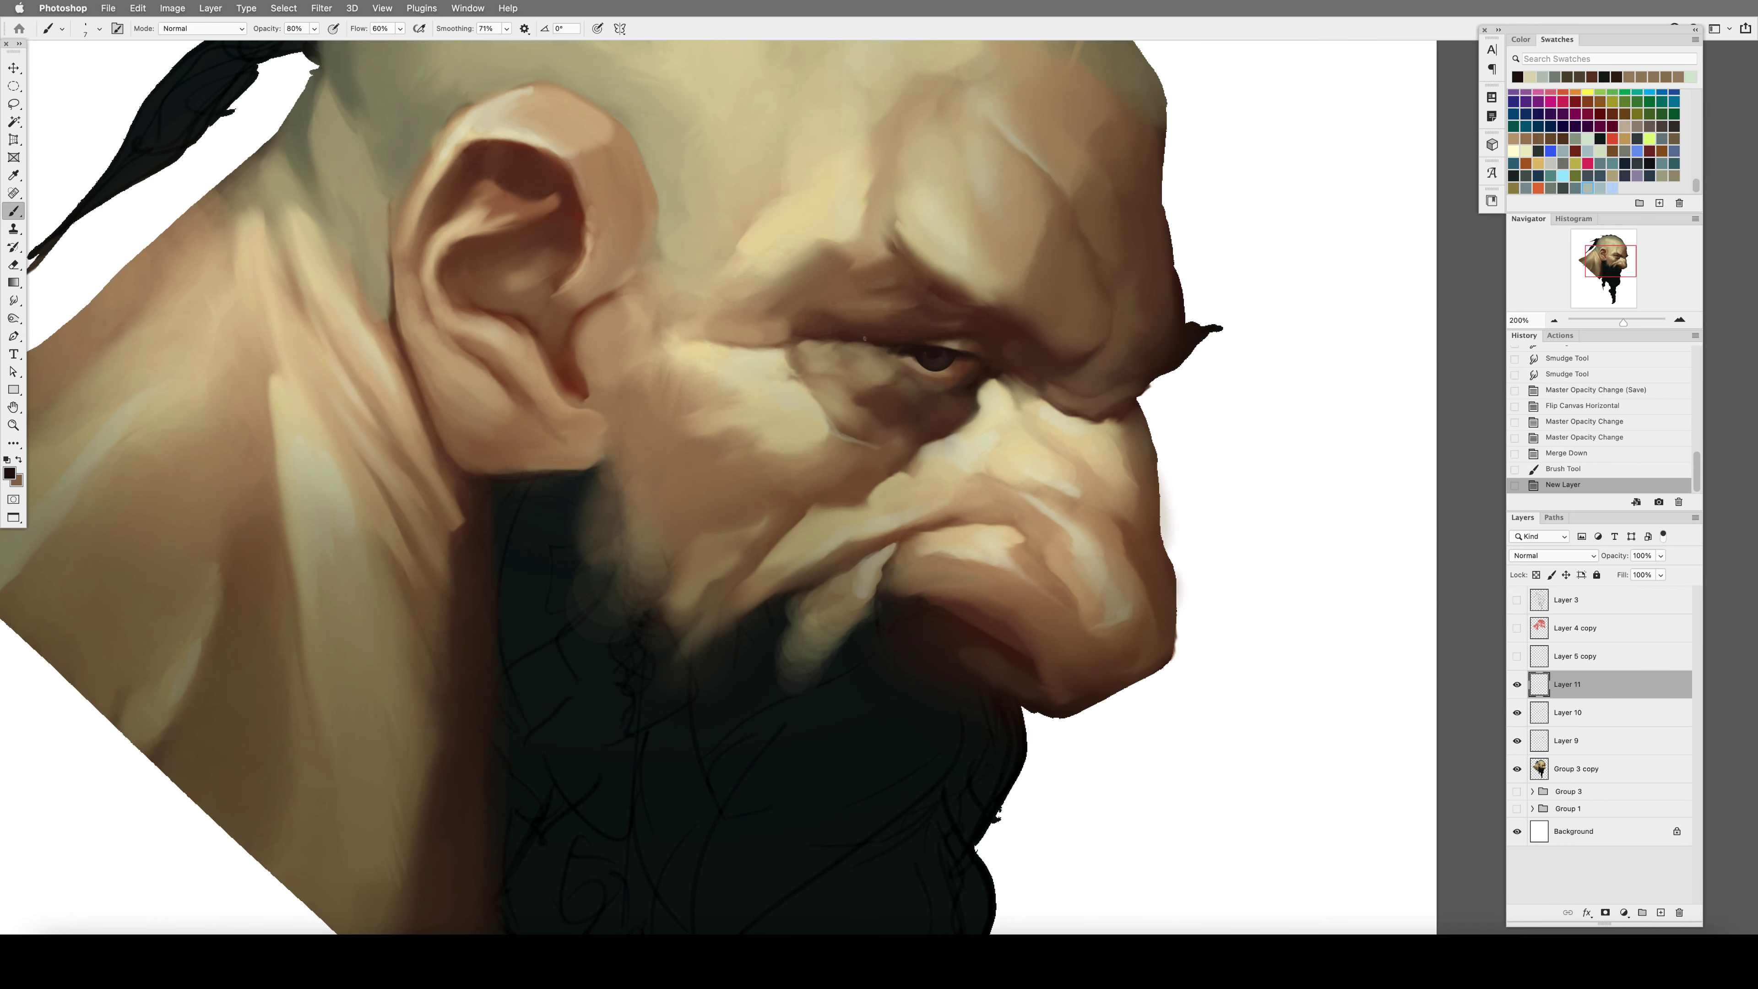
{"action": "key", "text": "3"}
{"action": "key", "text": "shift+2"}
{"action": "key", "text": "bracketright"}
{"action": "key", "text": "bracketright"}
{"action": "key", "text": "bracketright"}
{"action": "key", "text": "bracketright"}
{"action": "left_click_drag", "start_coordinate": [872, 339], "coordinate": [934, 341]}
{"action": "left_click_drag", "start_coordinate": [938, 343], "coordinate": [993, 346]}
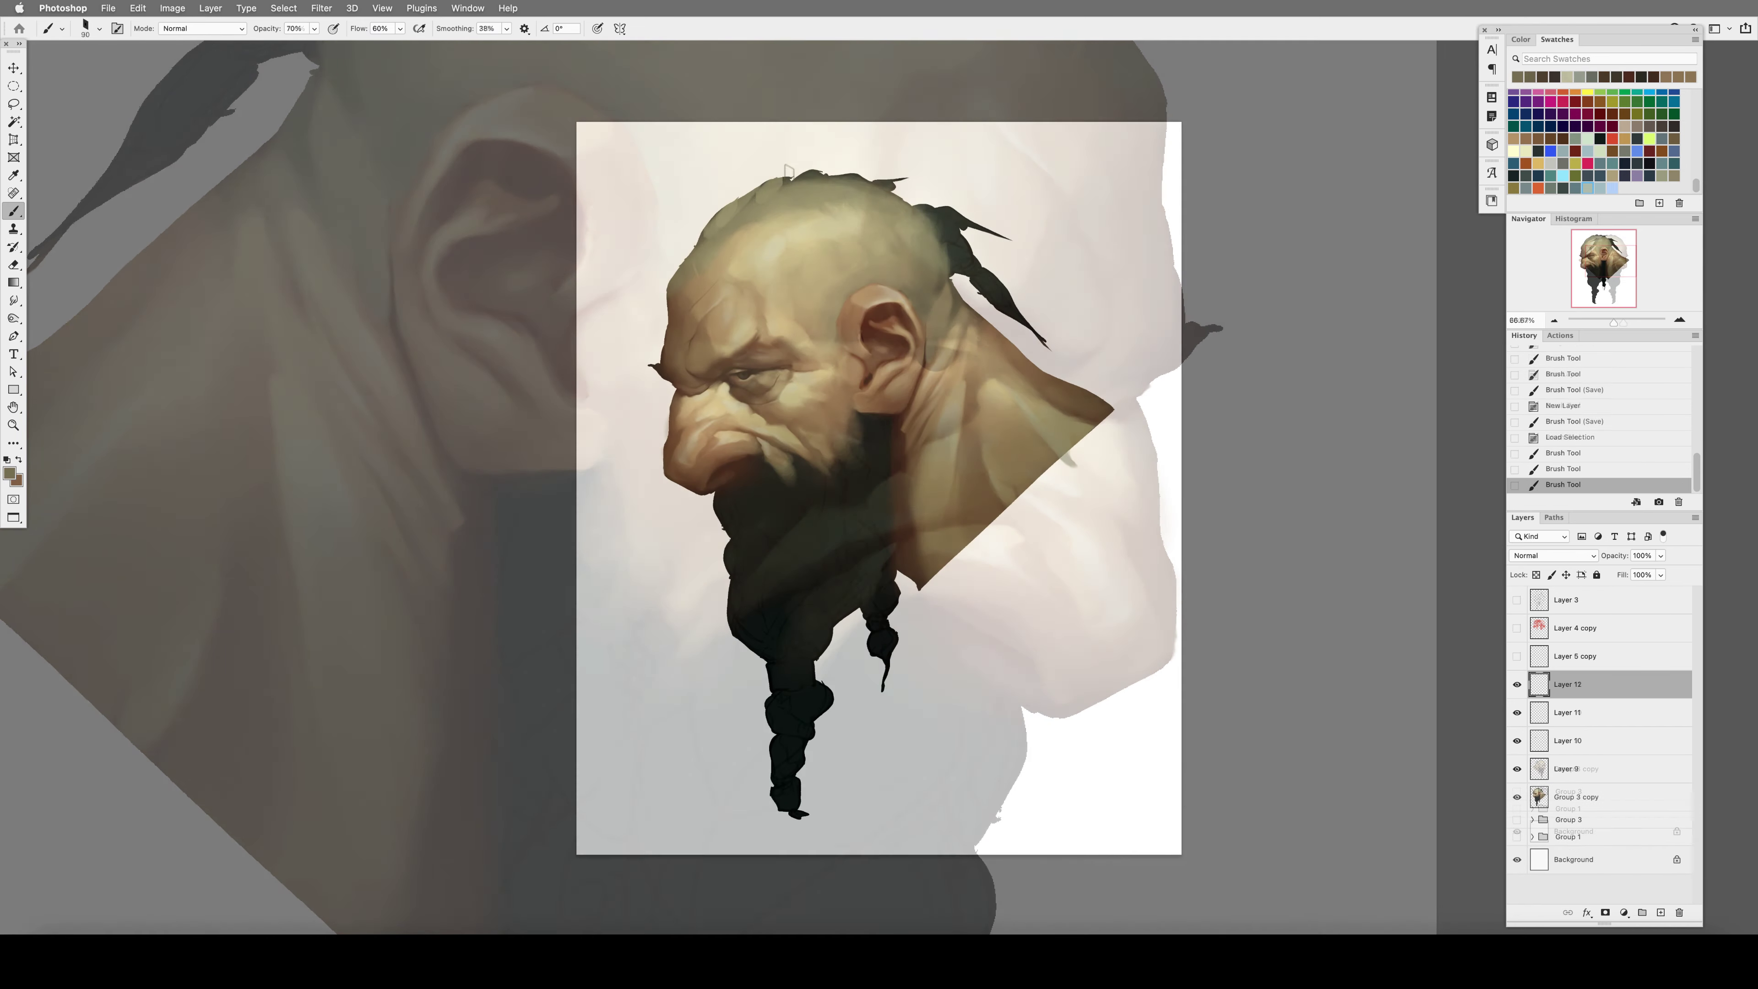
{"action": "mouse_move", "coordinate": [792, 183]}
{"action": "left_mouse_down"}
{"action": "mouse_move", "coordinate": [852, 176]}
{"action": "mouse_move", "coordinate": [952, 219]}
{"action": "mouse_move", "coordinate": [972, 260]}
{"action": "left_mouse_up"}
Enlarge the brush to 125, briefly check the Layer 3 sketch, and flip the canvas.
{"action": "key", "text": "4"}
{"action": "key", "text": "bracketright"}
{"action": "key", "text": "bracketright"}
{"action": "left_click", "coordinate": [1518, 600]}
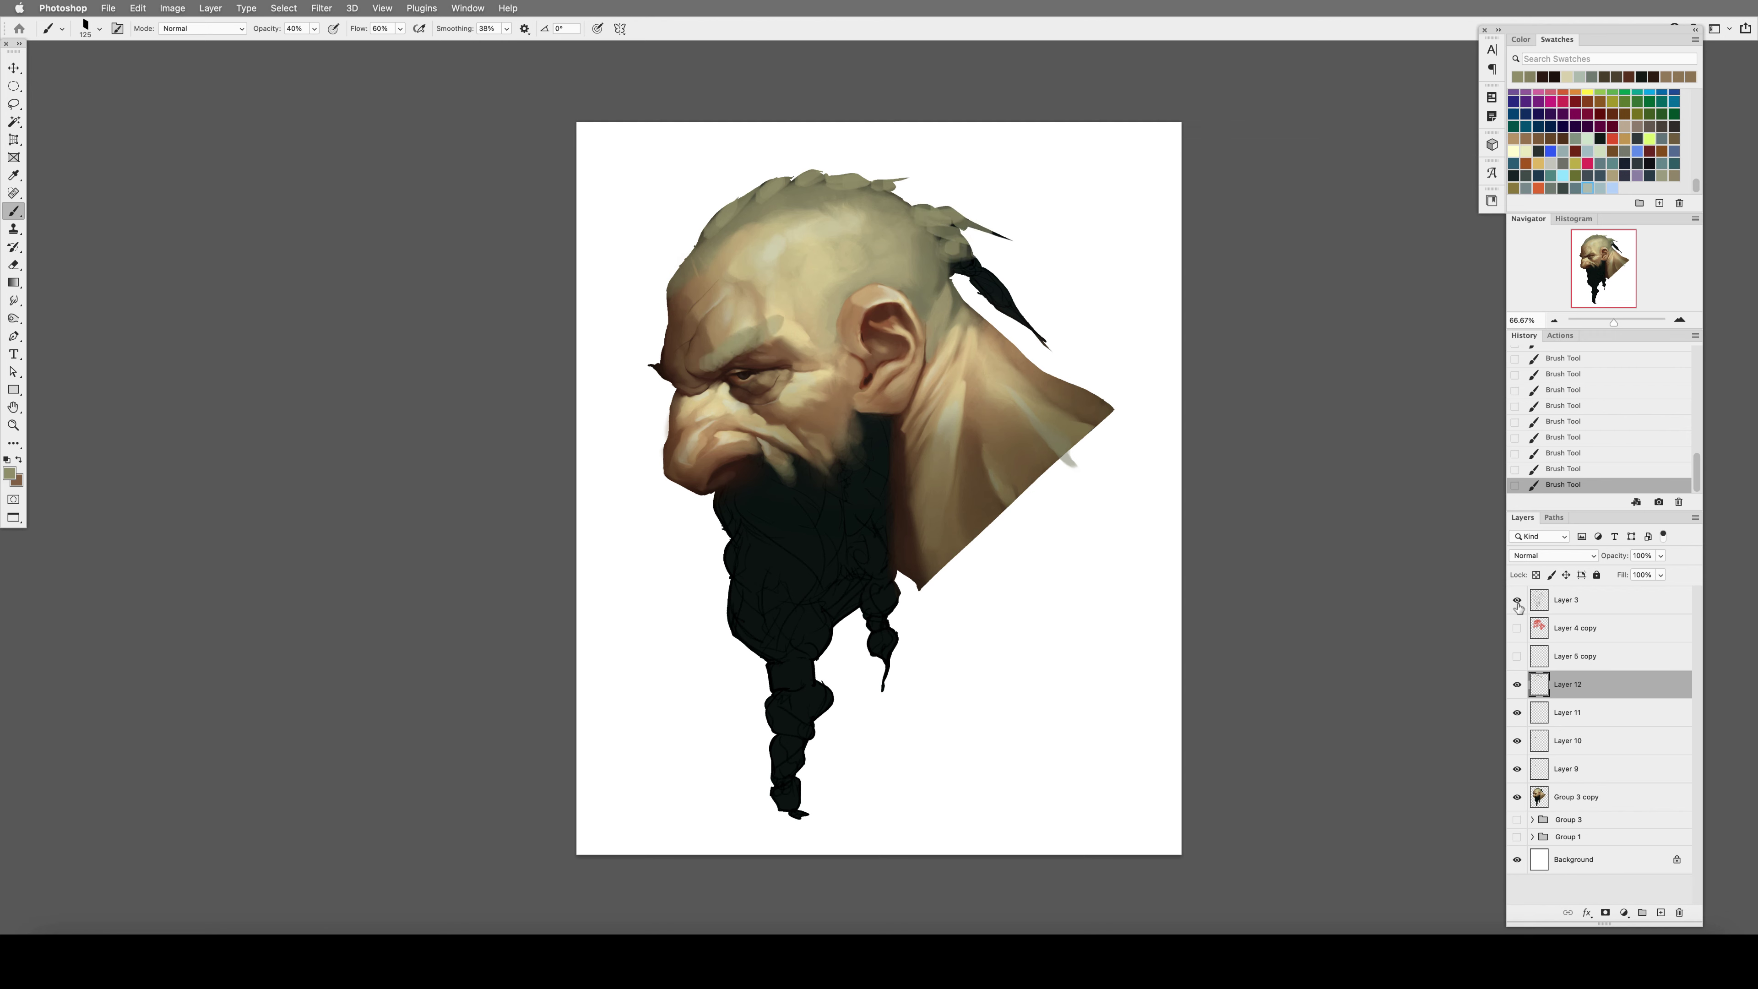
{"action": "left_click", "coordinate": [1518, 600]}
{"action": "key", "text": "3"}
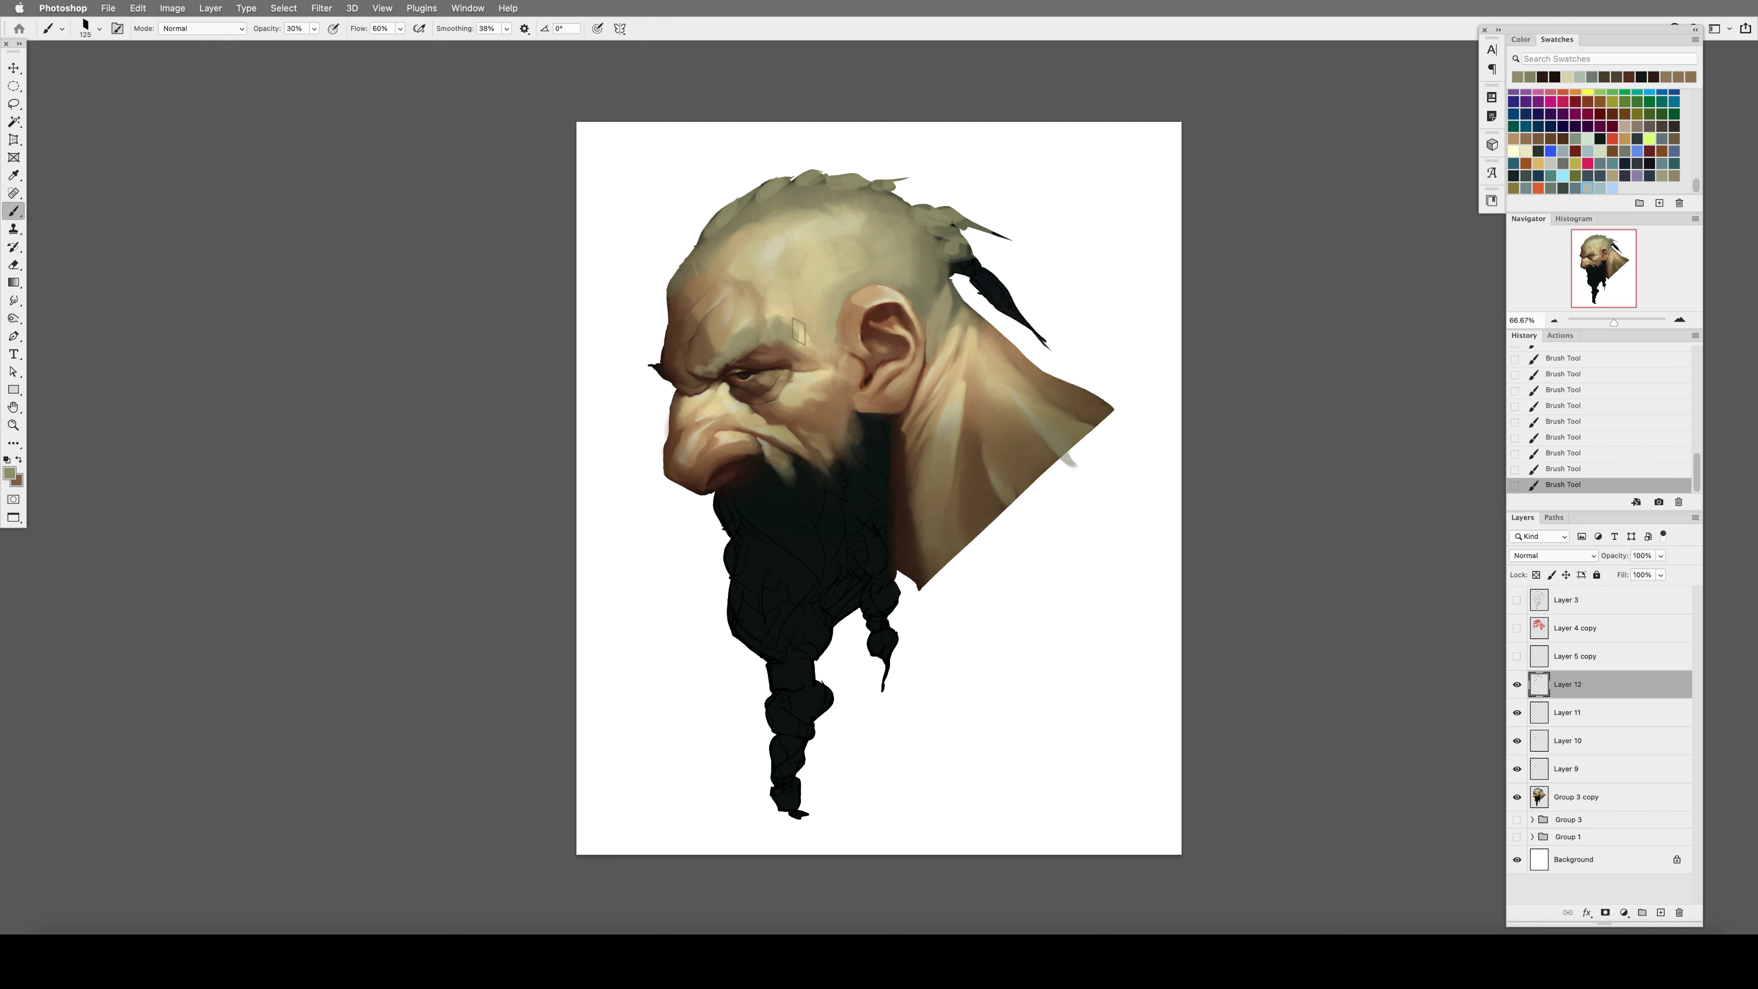
{"action": "key", "text": "e"}
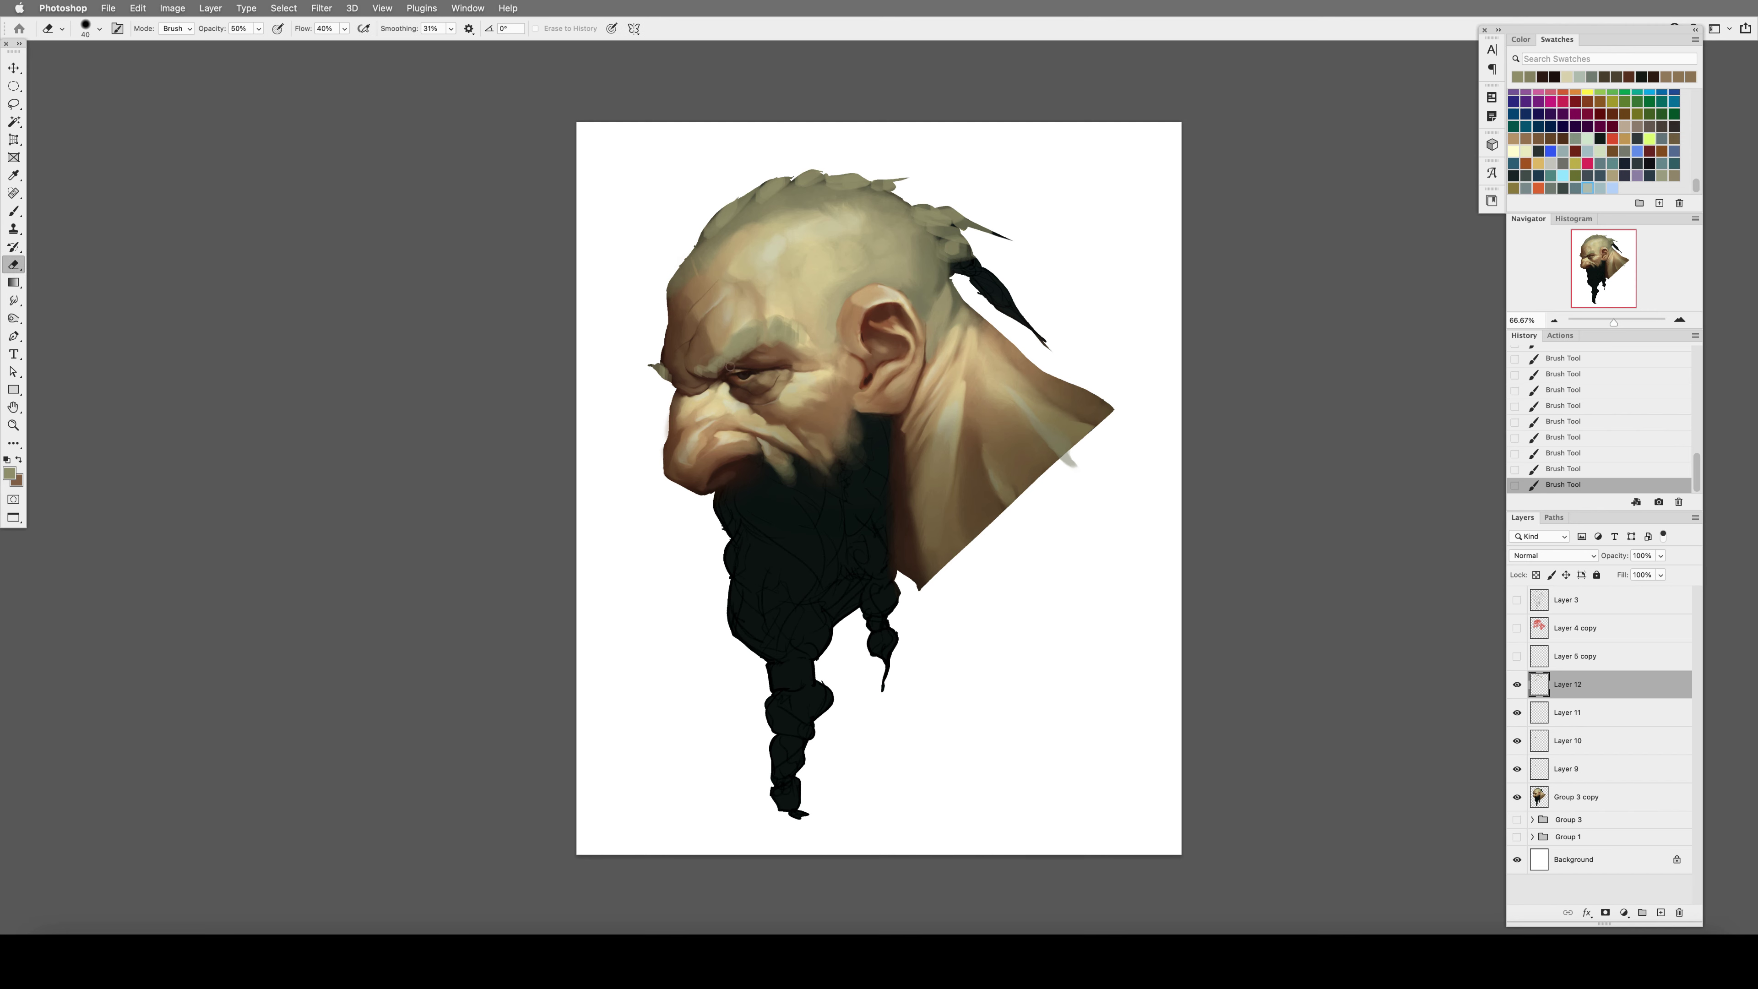
{"action": "key", "text": "h"}
{"action": "key", "text": "b"}
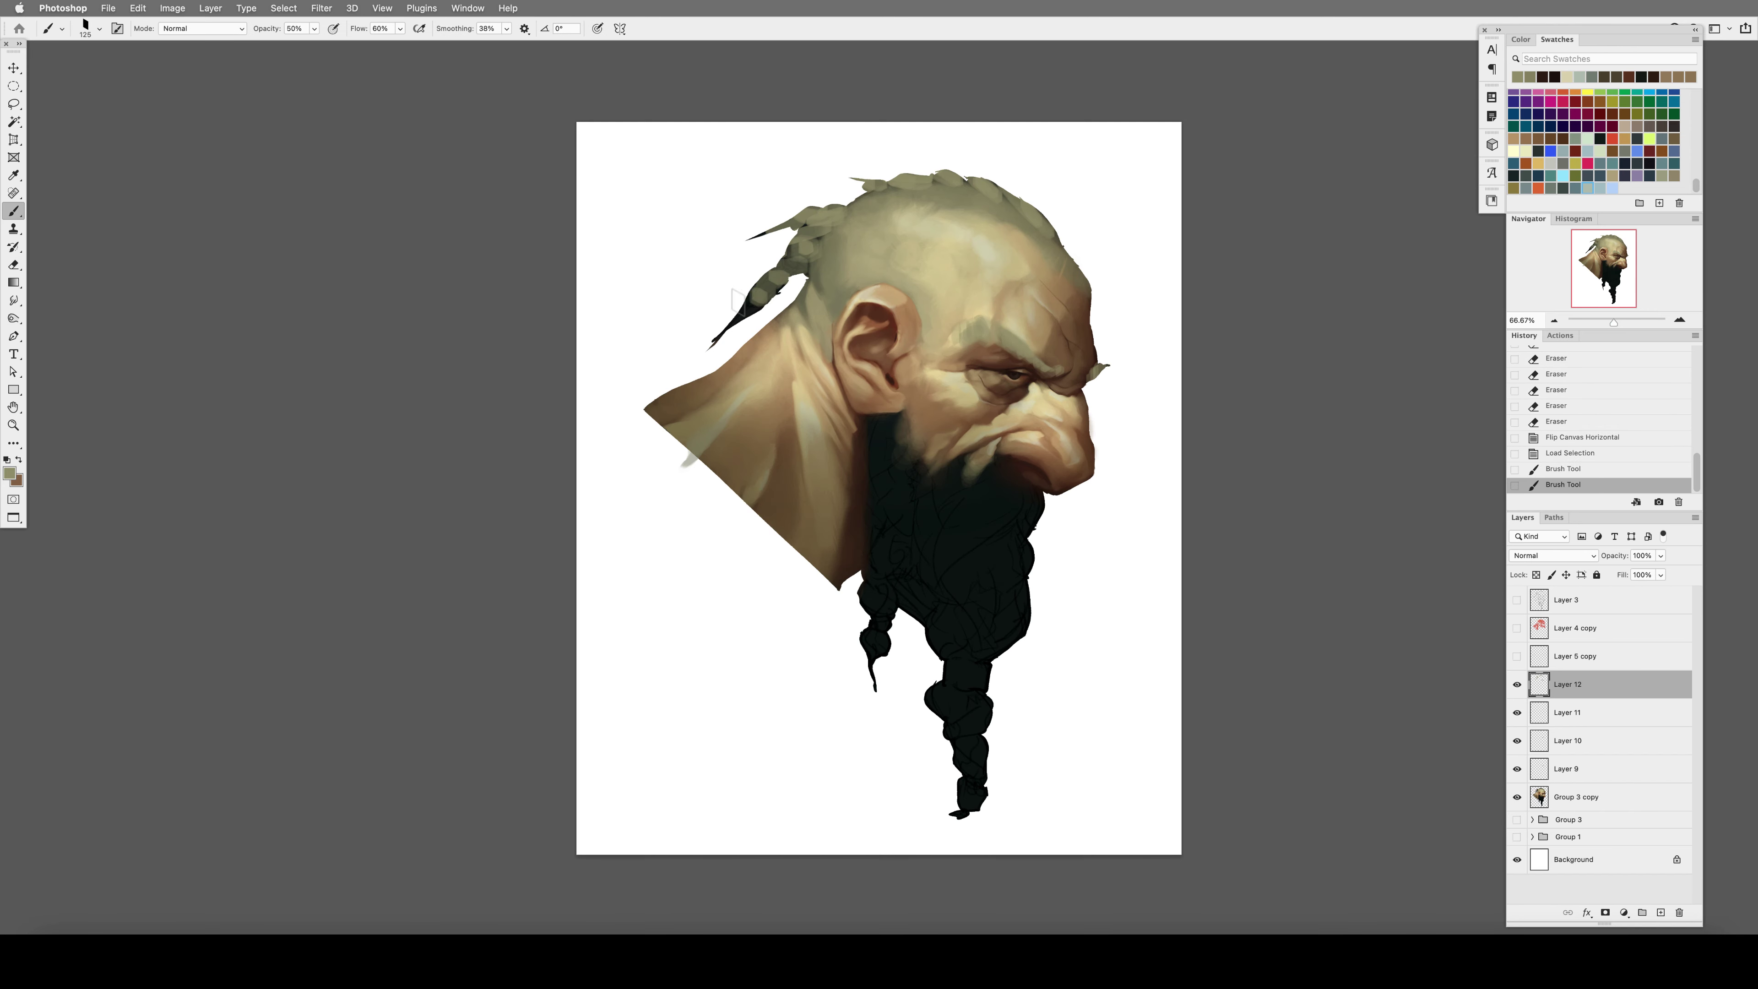
{"action": "key", "text": "3"}
{"action": "key", "text": "shift+3"}
Paint grey-green strokes down the beard's left side at 40% opacity and 40% flow.
{"action": "key", "text": "4"}
{"action": "key", "text": "shift+4"}
{"action": "mouse_move", "coordinate": [1011, 478]}
{"action": "left_mouse_down"}
{"action": "mouse_move", "coordinate": [934, 595]}
{"action": "mouse_move", "coordinate": [945, 543]}
{"action": "left_mouse_up"}
{"action": "left_click_drag", "start_coordinate": [948, 468], "coordinate": [924, 530]}
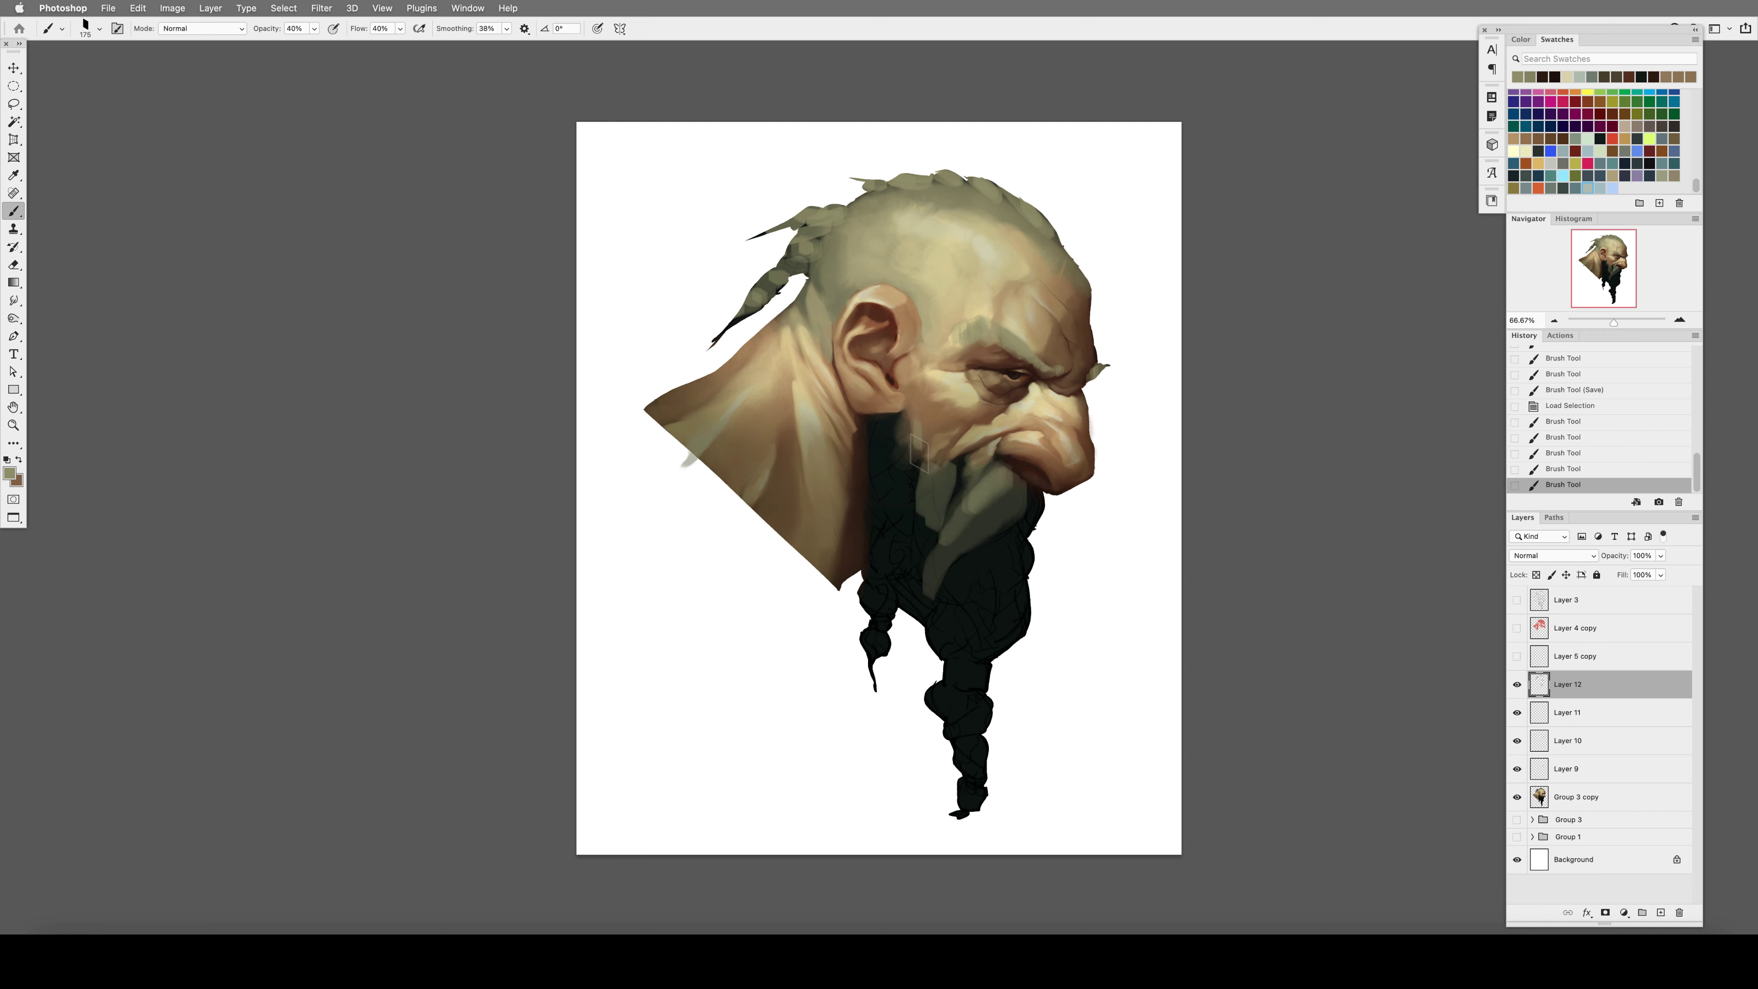
{"action": "left_click_drag", "start_coordinate": [924, 423], "coordinate": [913, 565]}
{"action": "left_click_drag", "start_coordinate": [910, 412], "coordinate": [900, 464]}
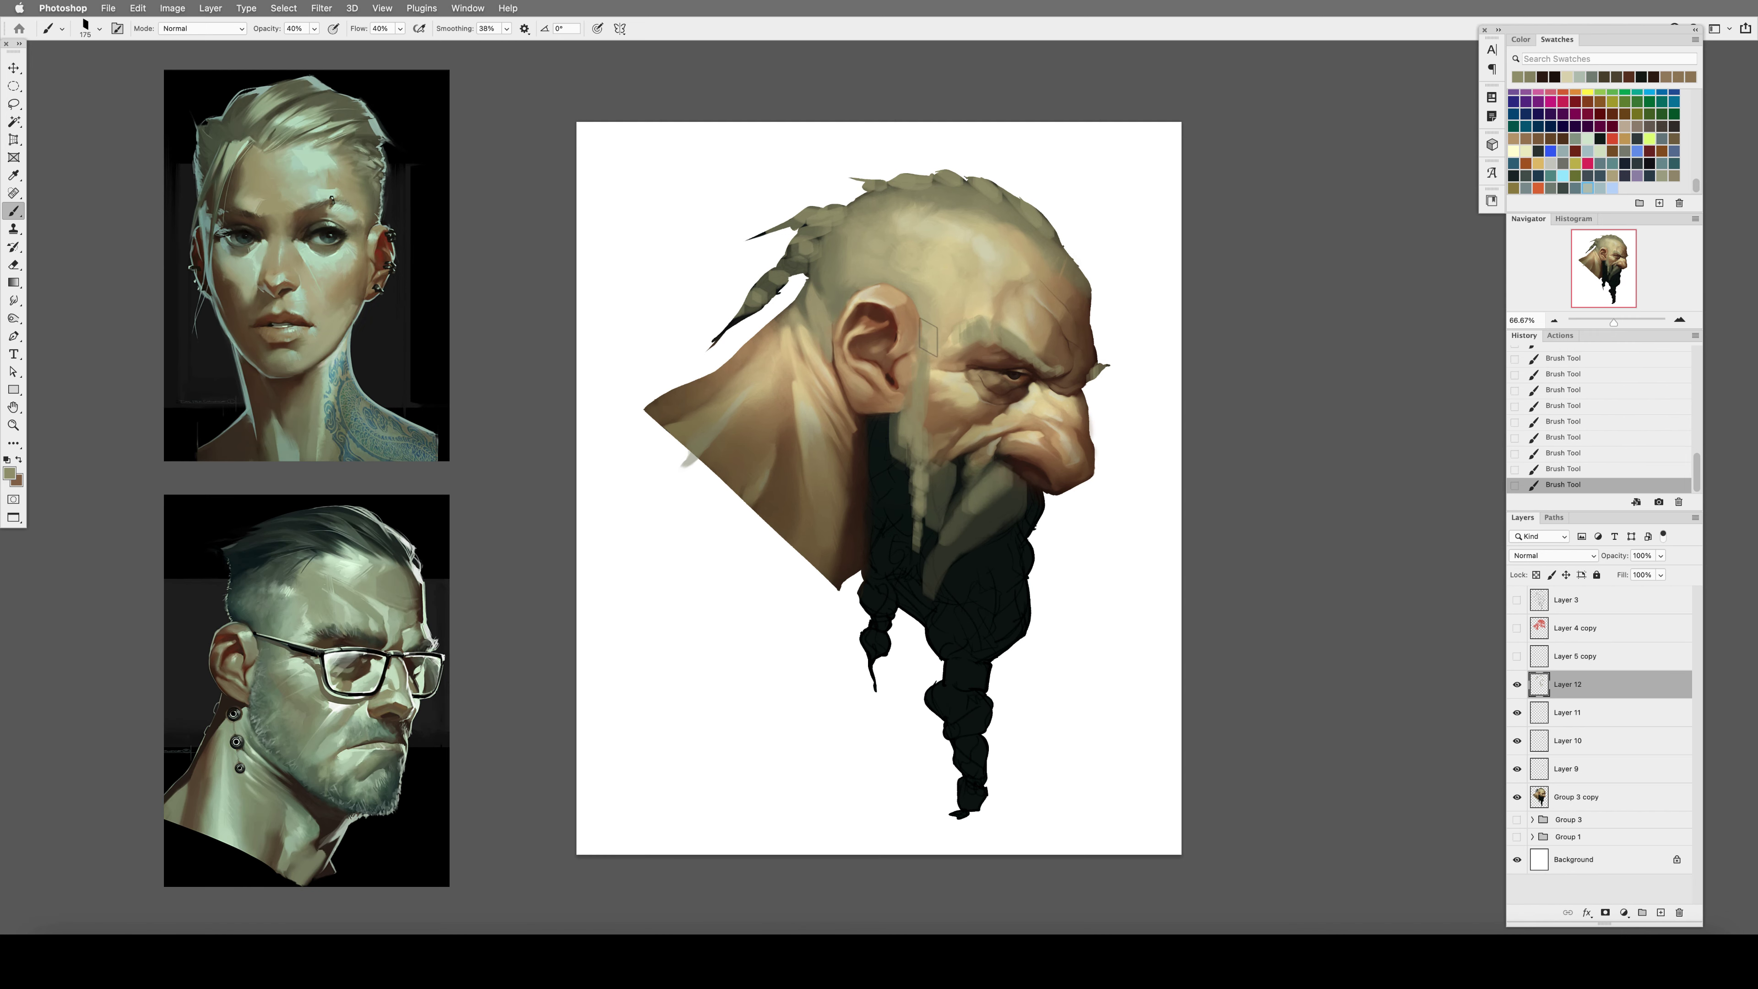
Cover the beard's left edge, dark areas and lower braid with grey-green using a 200 brush at 40%.
{"action": "left_click_drag", "start_coordinate": [924, 387], "coordinate": [883, 633]}
{"action": "left_click_drag", "start_coordinate": [879, 554], "coordinate": [876, 668]}
{"action": "key", "text": "4"}
{"action": "key", "text": "bracketright"}
{"action": "mouse_move", "coordinate": [1003, 547]}
{"action": "left_mouse_down"}
{"action": "mouse_move", "coordinate": [959, 672]}
{"action": "mouse_move", "coordinate": [976, 623]}
{"action": "mouse_move", "coordinate": [934, 662]}
{"action": "left_mouse_up"}
{"action": "left_click_drag", "start_coordinate": [1017, 478], "coordinate": [924, 585]}
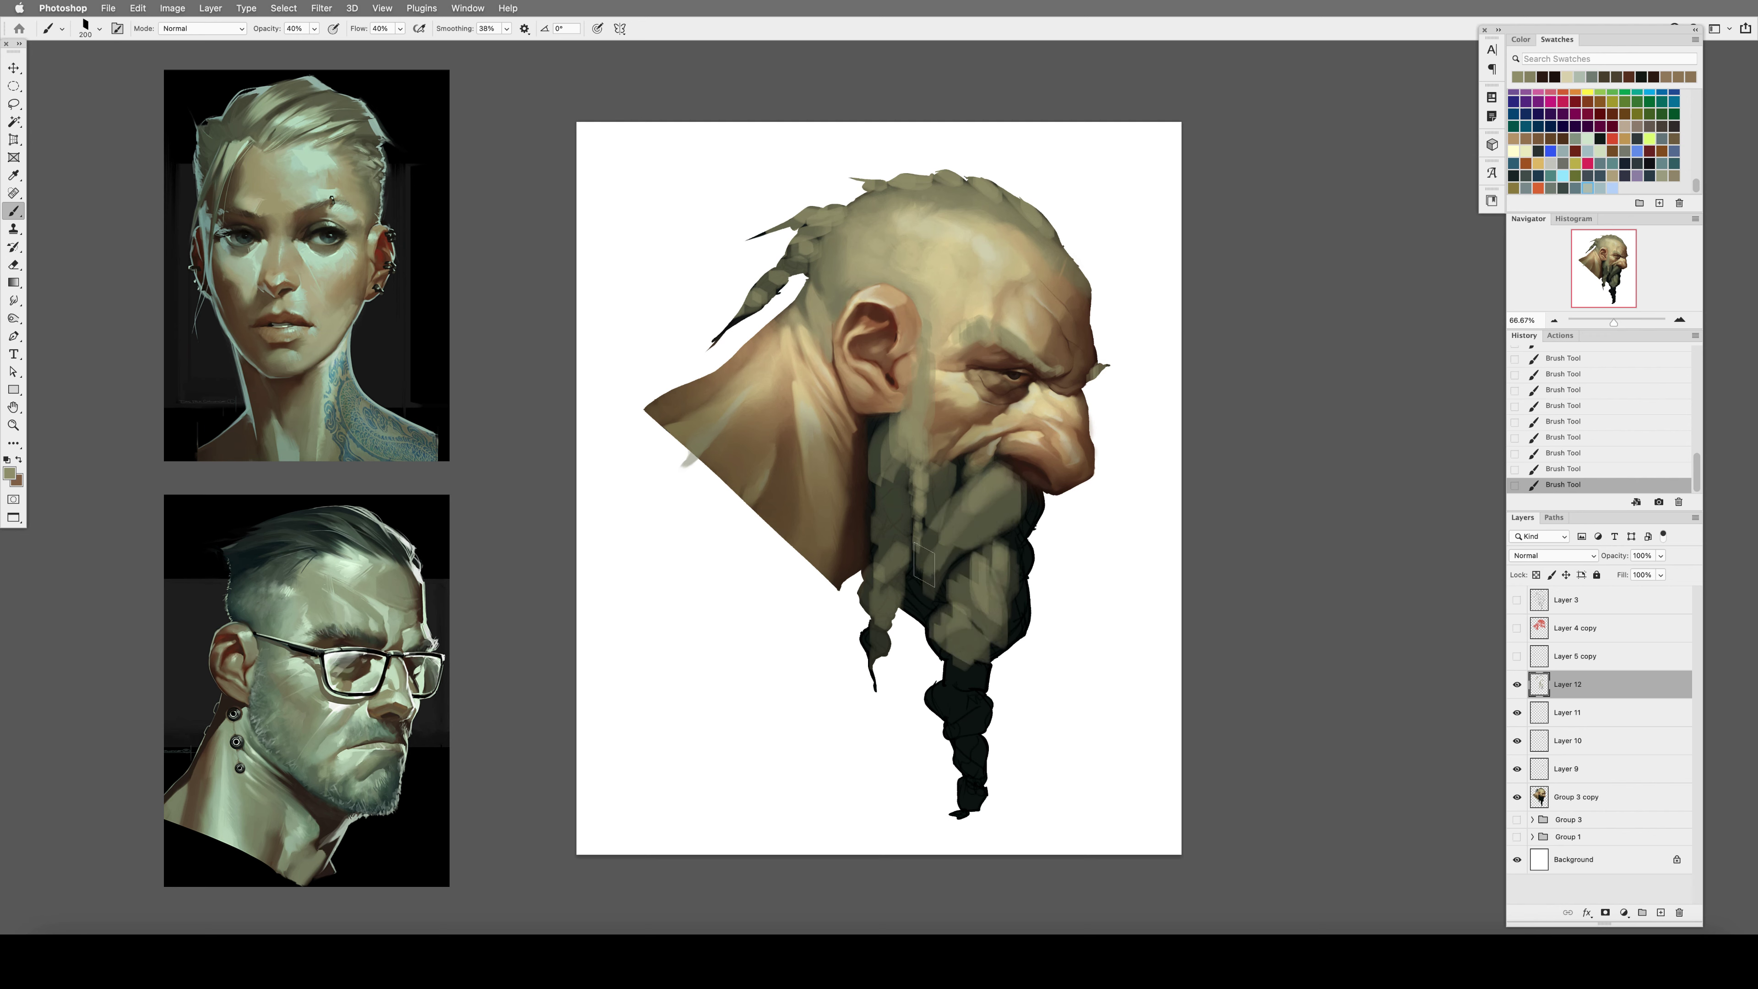
{"action": "left_click_drag", "start_coordinate": [941, 492], "coordinate": [924, 589]}
{"action": "left_click_drag", "start_coordinate": [869, 416], "coordinate": [886, 557]}
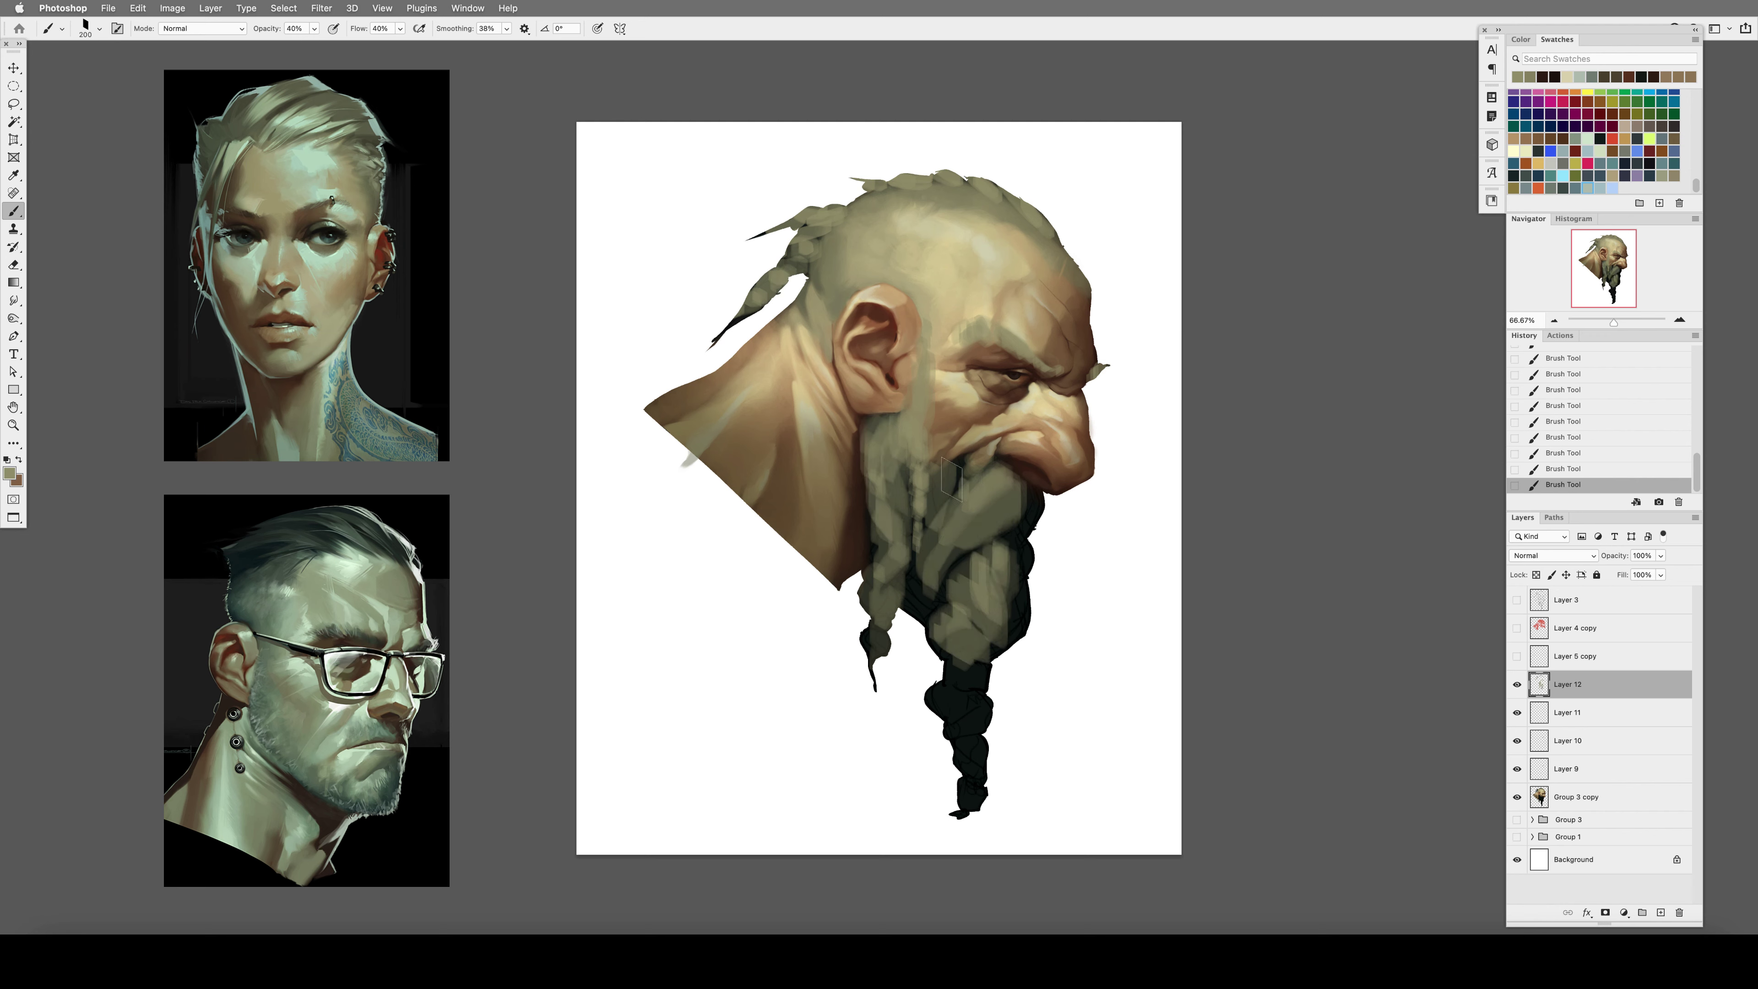
{"action": "left_click_drag", "start_coordinate": [951, 682], "coordinate": [972, 745]}
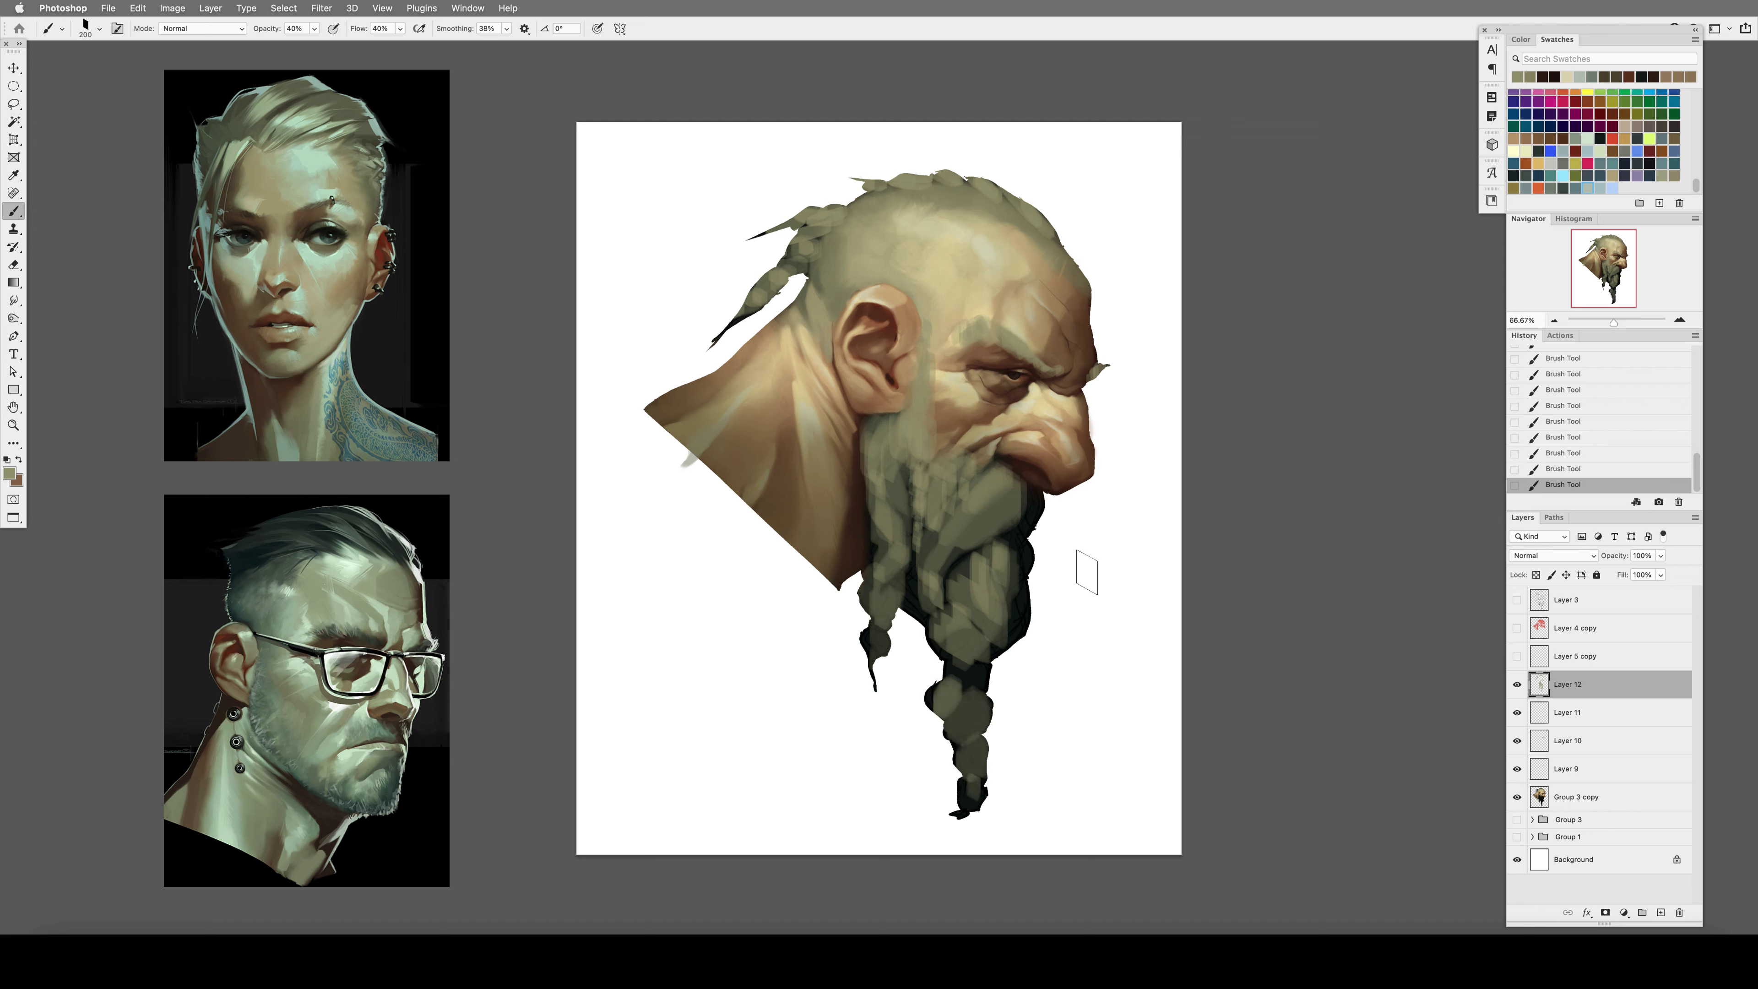
Flip the canvas and erase stray grey-green along the beard's edges.
{"action": "key", "text": "ctrl+shift+h"}
{"action": "key", "text": "3"}
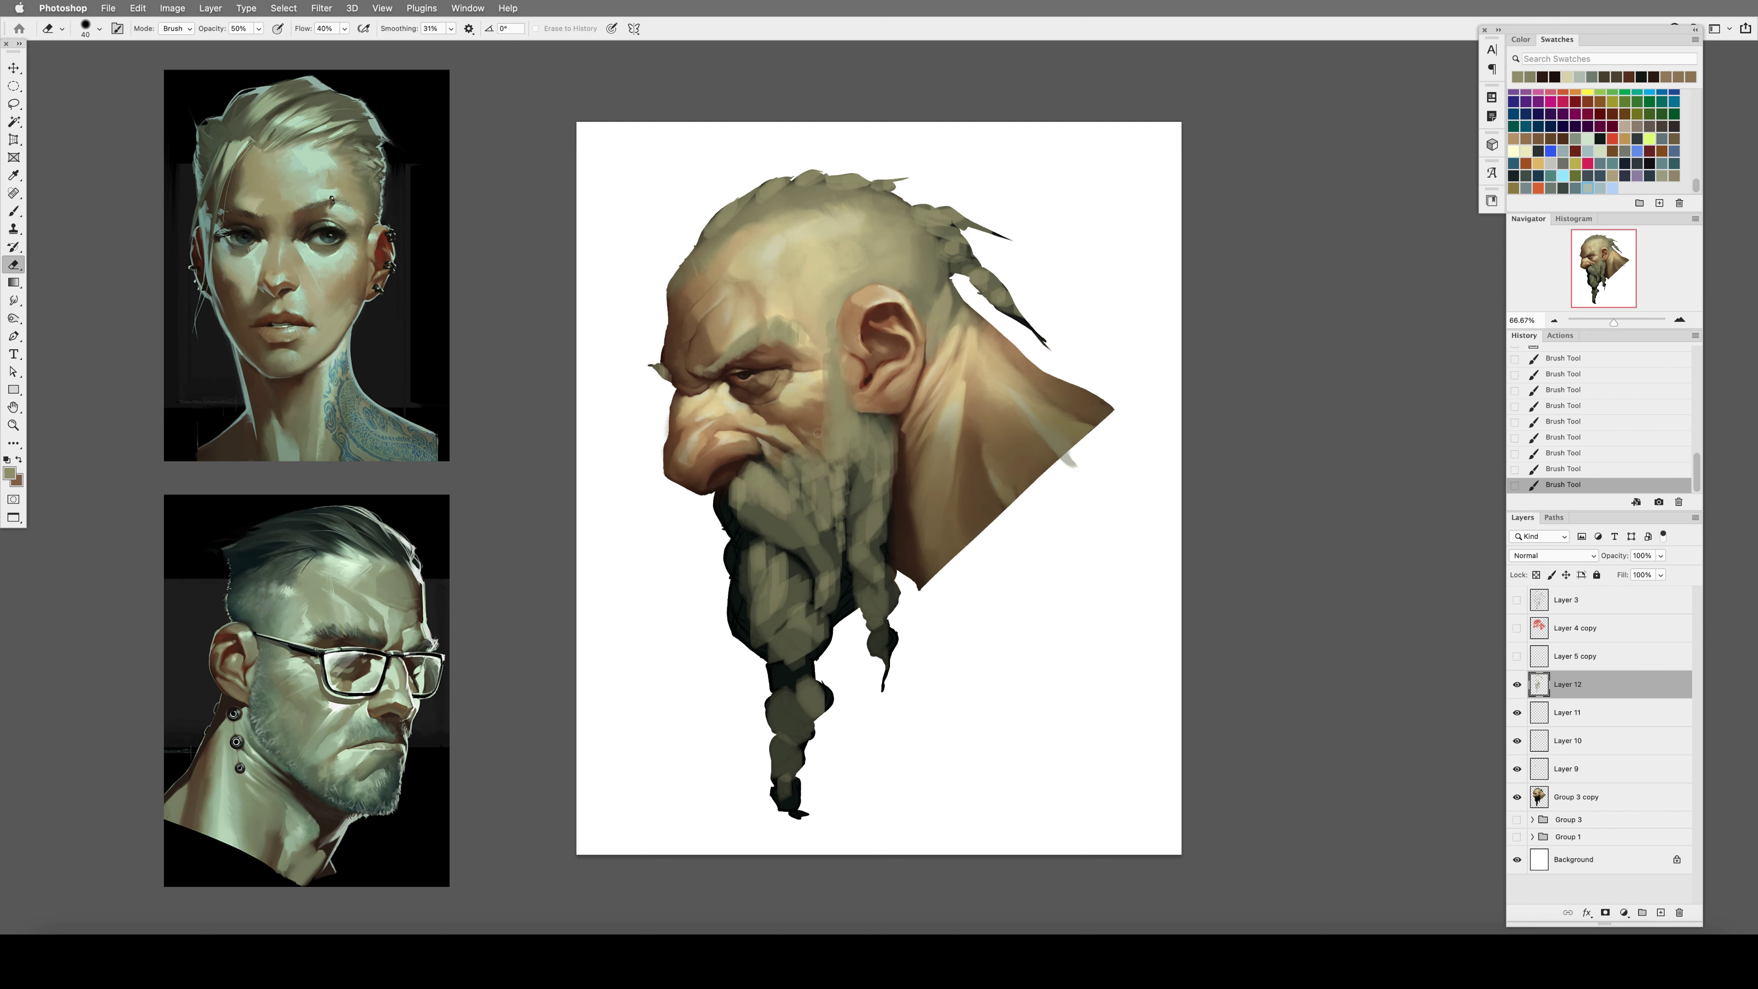
{"action": "key", "text": "e"}
{"action": "mouse_move", "coordinate": [754, 471]}
{"action": "left_mouse_down"}
{"action": "mouse_move", "coordinate": [835, 444]}
{"action": "mouse_move", "coordinate": [837, 485]}
{"action": "mouse_move", "coordinate": [840, 388]}
{"action": "left_mouse_up"}
Set the brush to 30% opacity and 56% flow, flip the canvas back, and pick a light tan colour.
{"action": "key", "text": "b"}
{"action": "key", "text": "5"}
{"action": "key", "text": "6"}
{"action": "key", "text": "6"}
{"action": "key", "text": "3"}
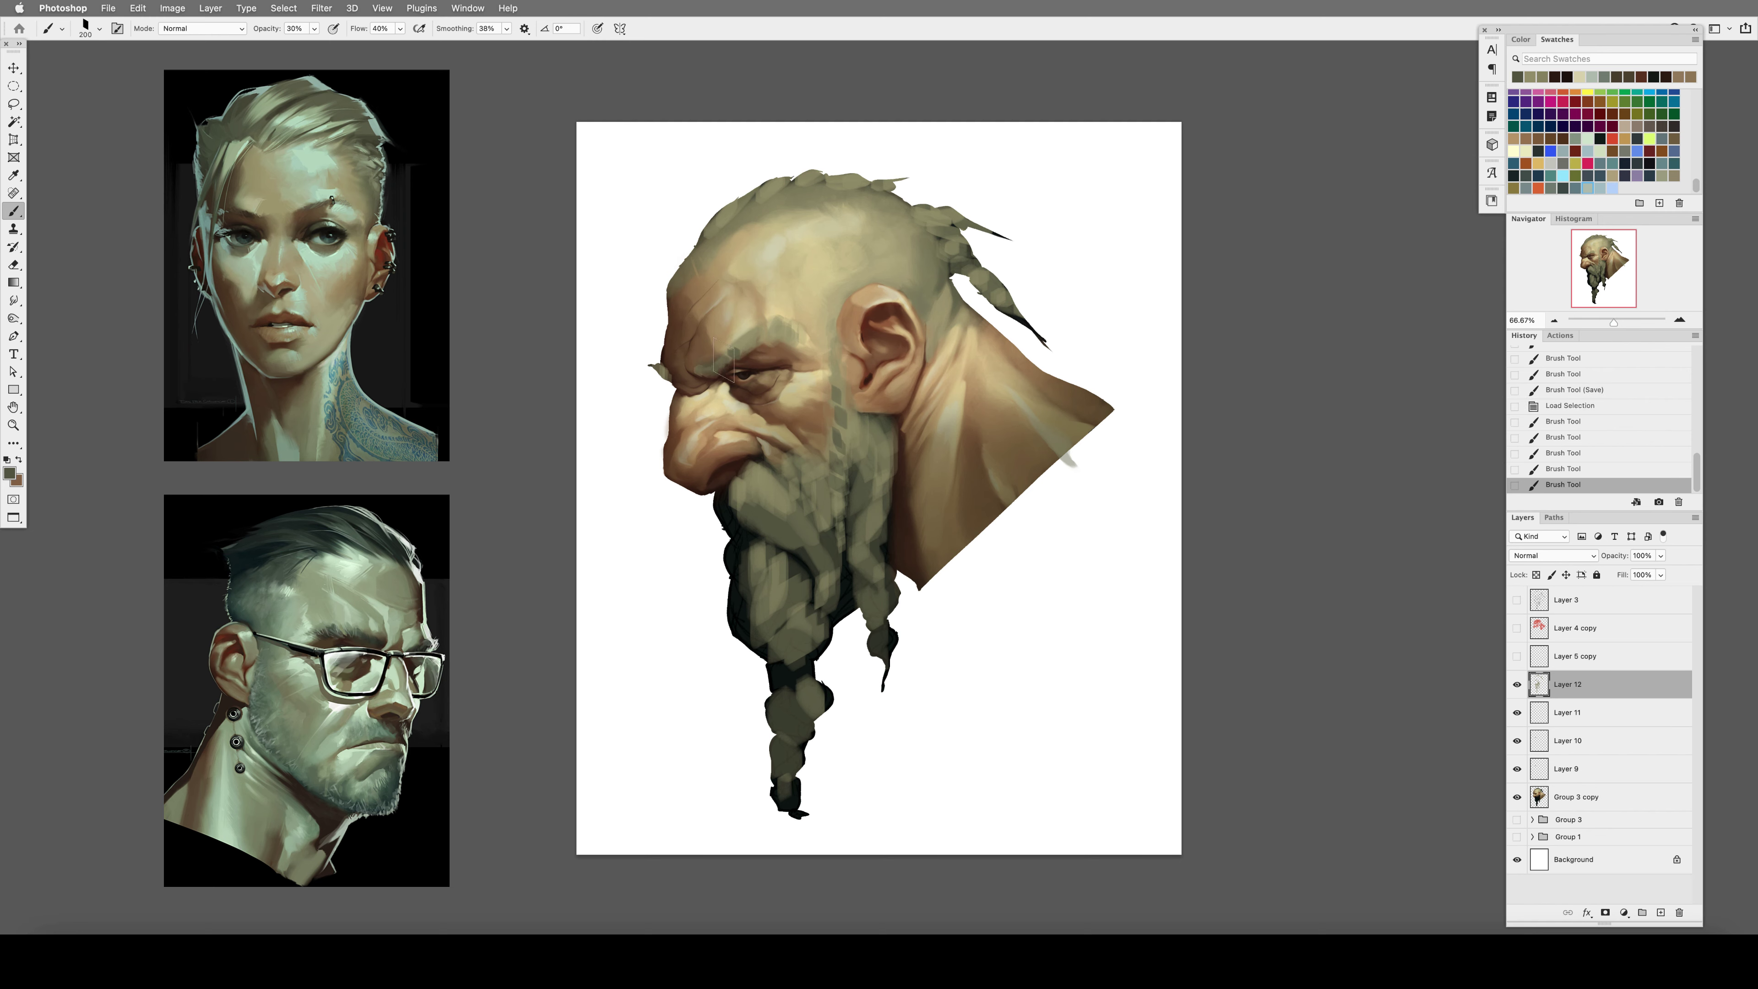
{"action": "key", "text": "shift+5"}
{"action": "key", "text": "shift+6"}
{"action": "key", "text": "ctrl+shift+h"}
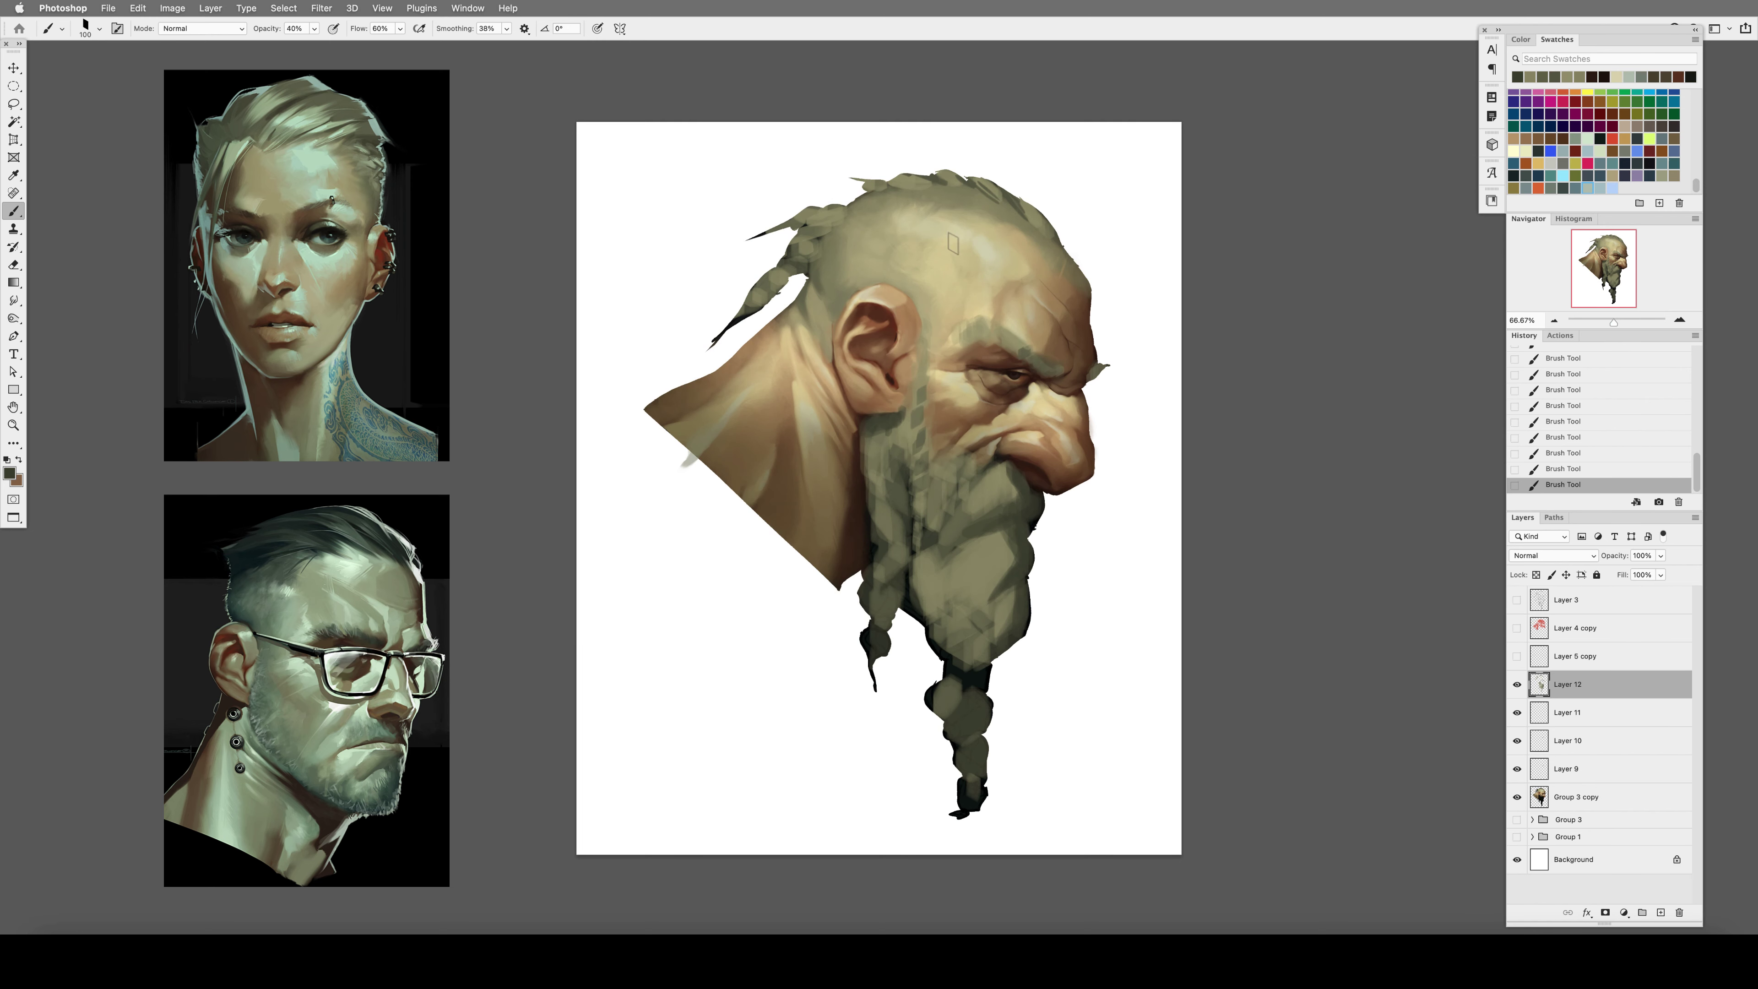
{"action": "left_click", "coordinate": [9, 473]}
{"action": "key", "text": "Return"}
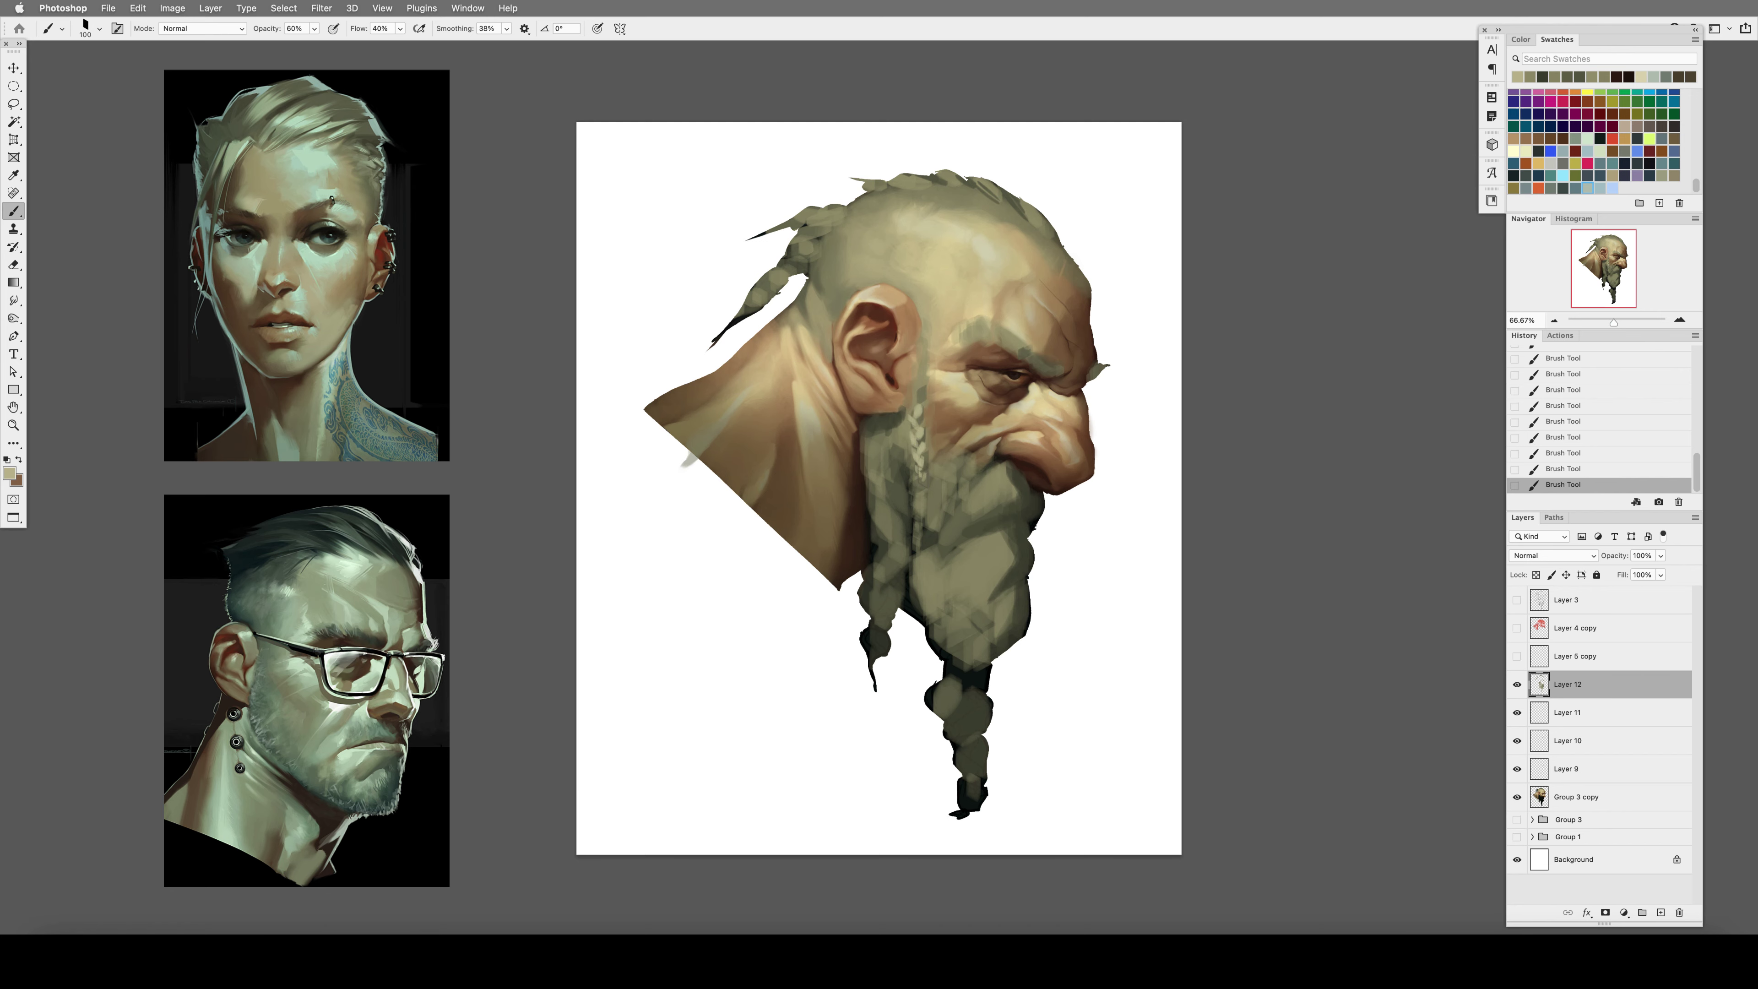
Save, then paint strand detail along the beard braid at 40–50% opacity and 30% flow.
{"action": "key", "text": "4"}
{"action": "key", "text": "ctrl+s"}
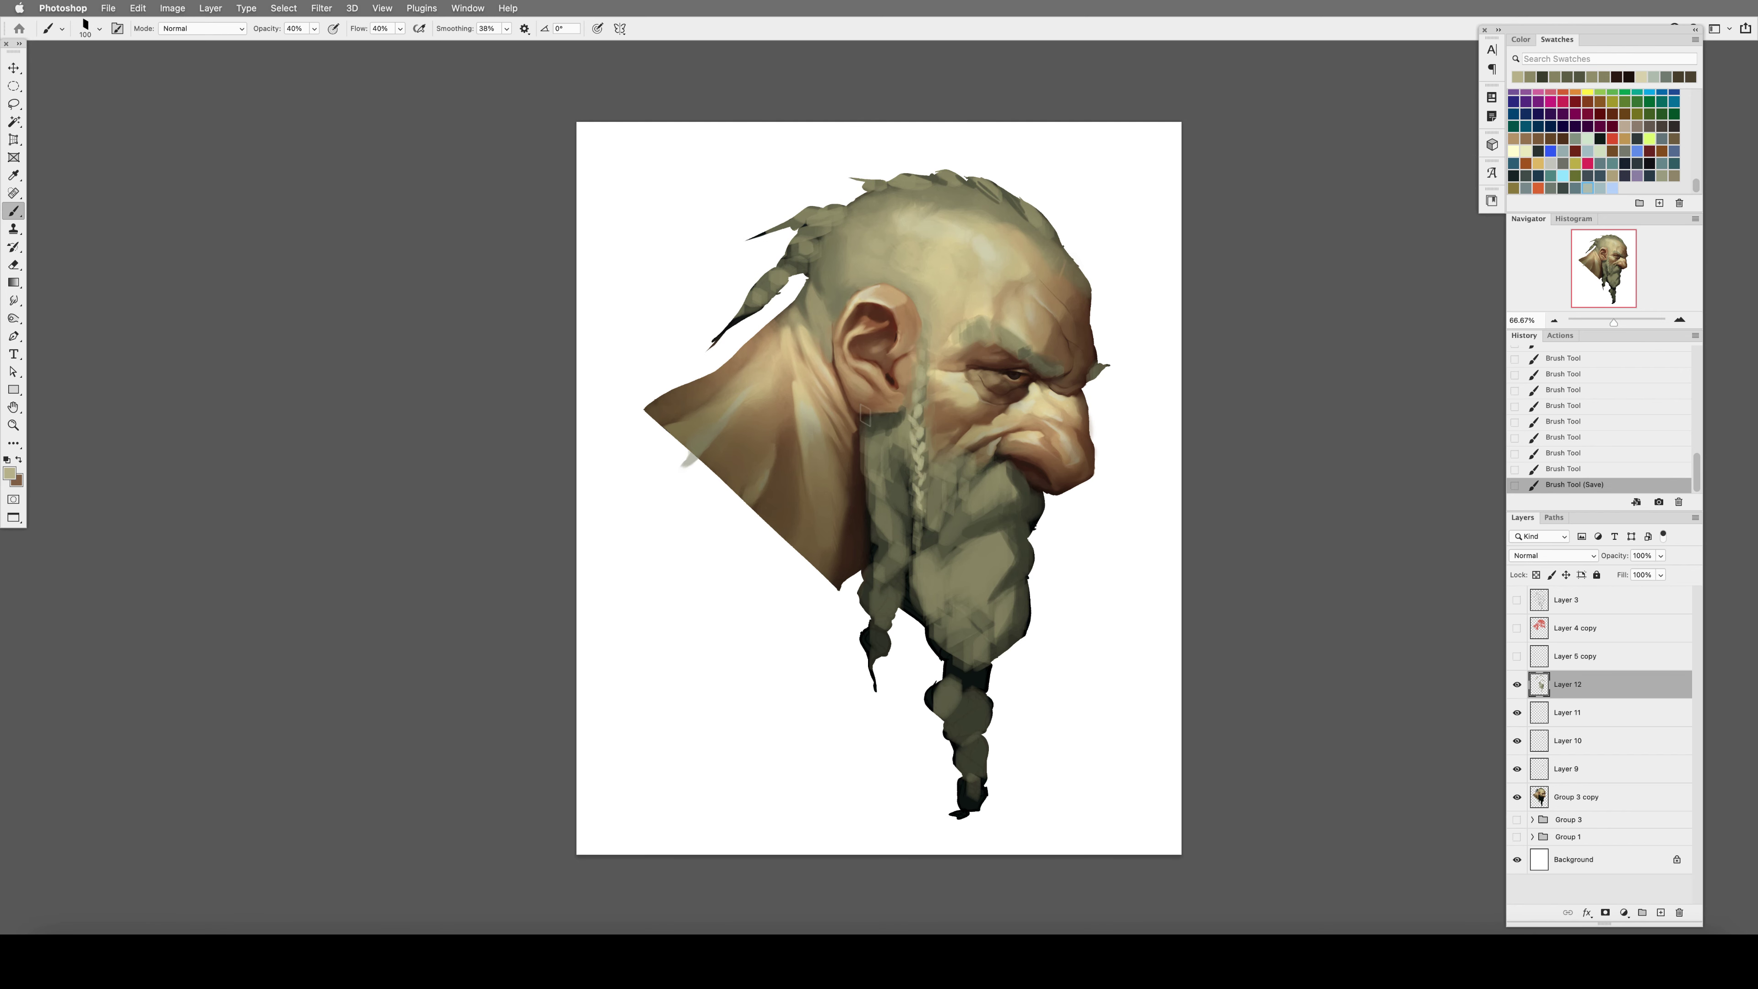
{"action": "left_click_drag", "start_coordinate": [886, 432], "coordinate": [873, 532]}
{"action": "key", "text": "5"}
{"action": "left_click", "coordinate": [879, 457], "text": "alt"}
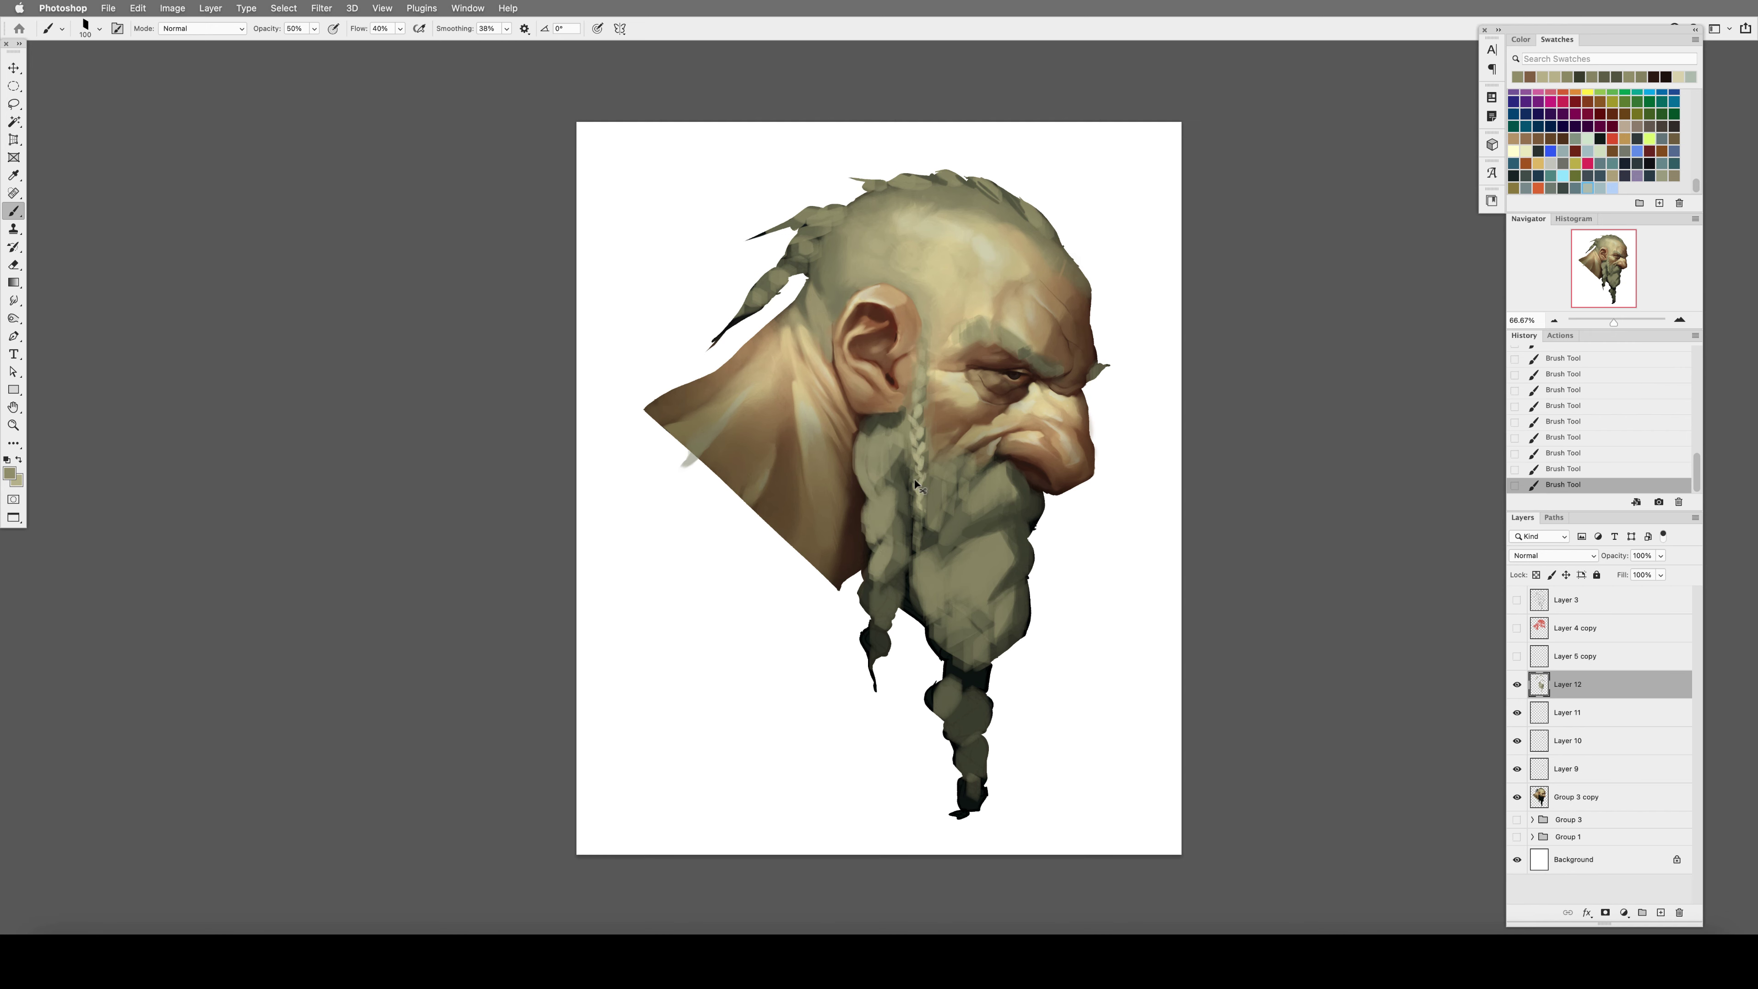
{"action": "key", "text": "F2"}
{"action": "key", "text": "shift+3"}
{"action": "mouse_move", "coordinate": [866, 443]}
{"action": "left_mouse_down"}
{"action": "mouse_move", "coordinate": [862, 525]}
{"action": "mouse_move", "coordinate": [865, 511]}
{"action": "left_mouse_up"}
{"action": "mouse_move", "coordinate": [869, 572]}
{"action": "left_mouse_down"}
{"action": "mouse_move", "coordinate": [875, 620]}
{"action": "mouse_move", "coordinate": [870, 571]}
{"action": "left_mouse_up"}
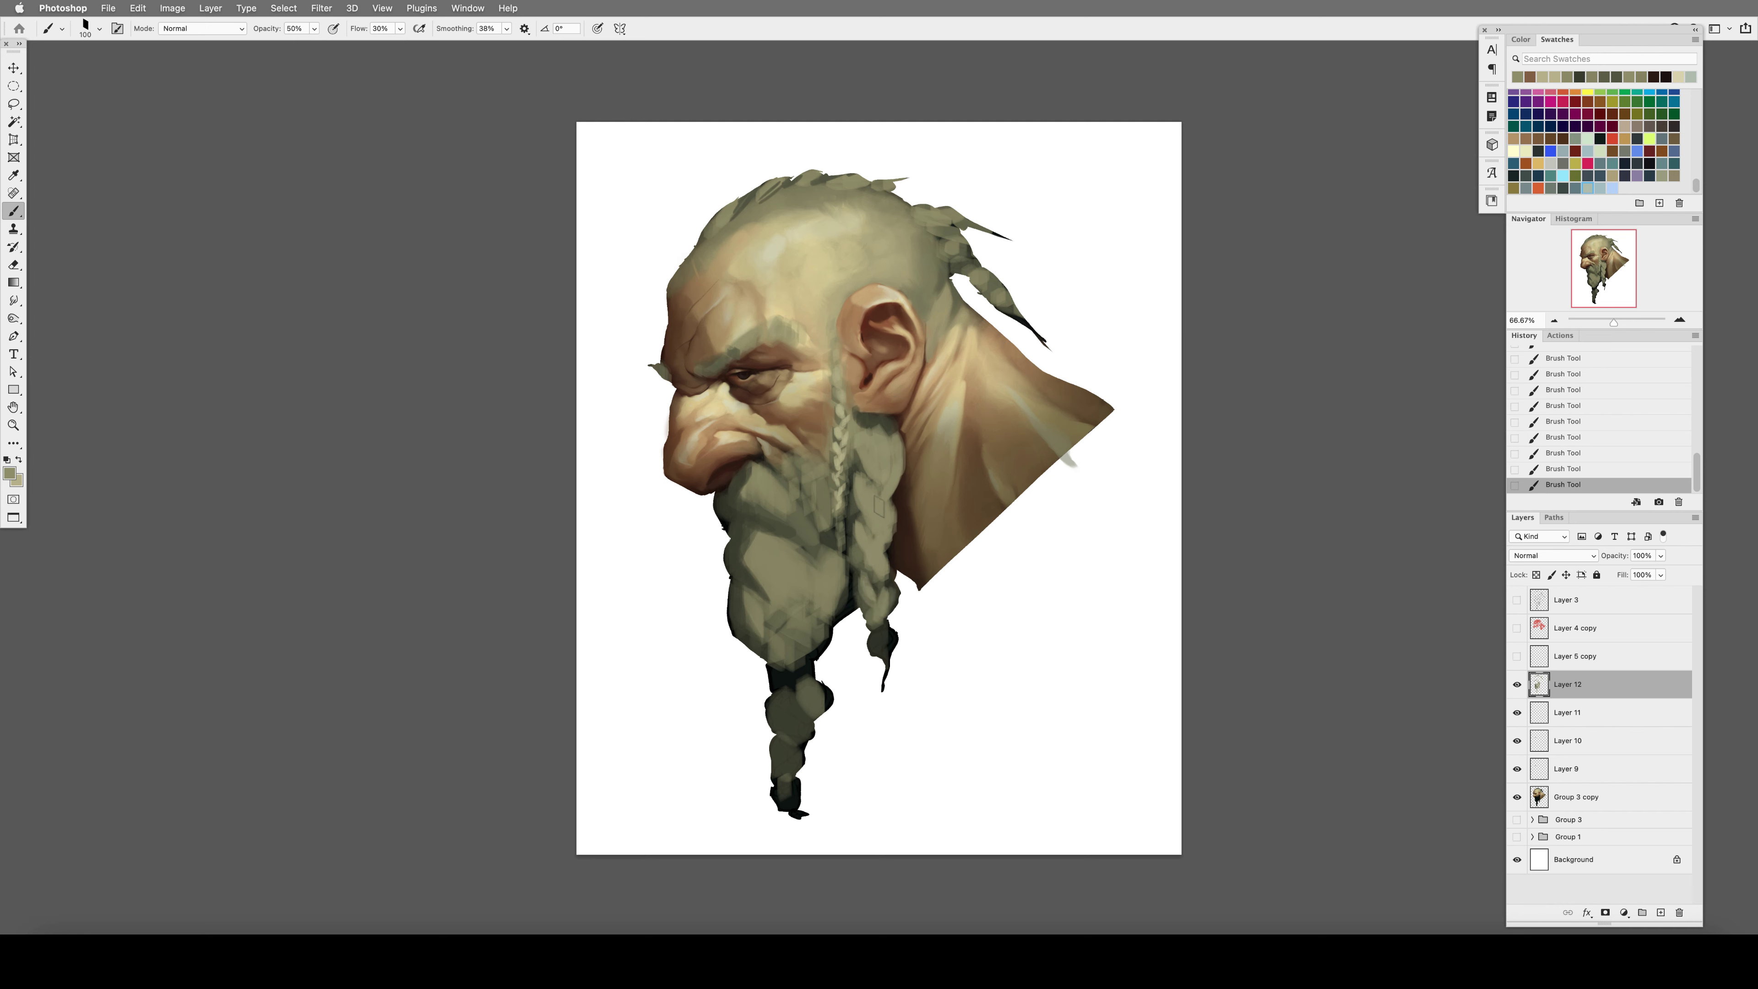
{"action": "left_click_drag", "start_coordinate": [859, 433], "coordinate": [848, 462]}
Darken the braid's edges and shadows, then lighten the beard beside it with sampled olive at 50% flow.
{"action": "key", "text": "4"}
{"action": "left_click_drag", "start_coordinate": [830, 467], "coordinate": [830, 512]}
{"action": "left_click_drag", "start_coordinate": [850, 412], "coordinate": [851, 438]}
{"action": "left_click_drag", "start_coordinate": [835, 518], "coordinate": [834, 537]}
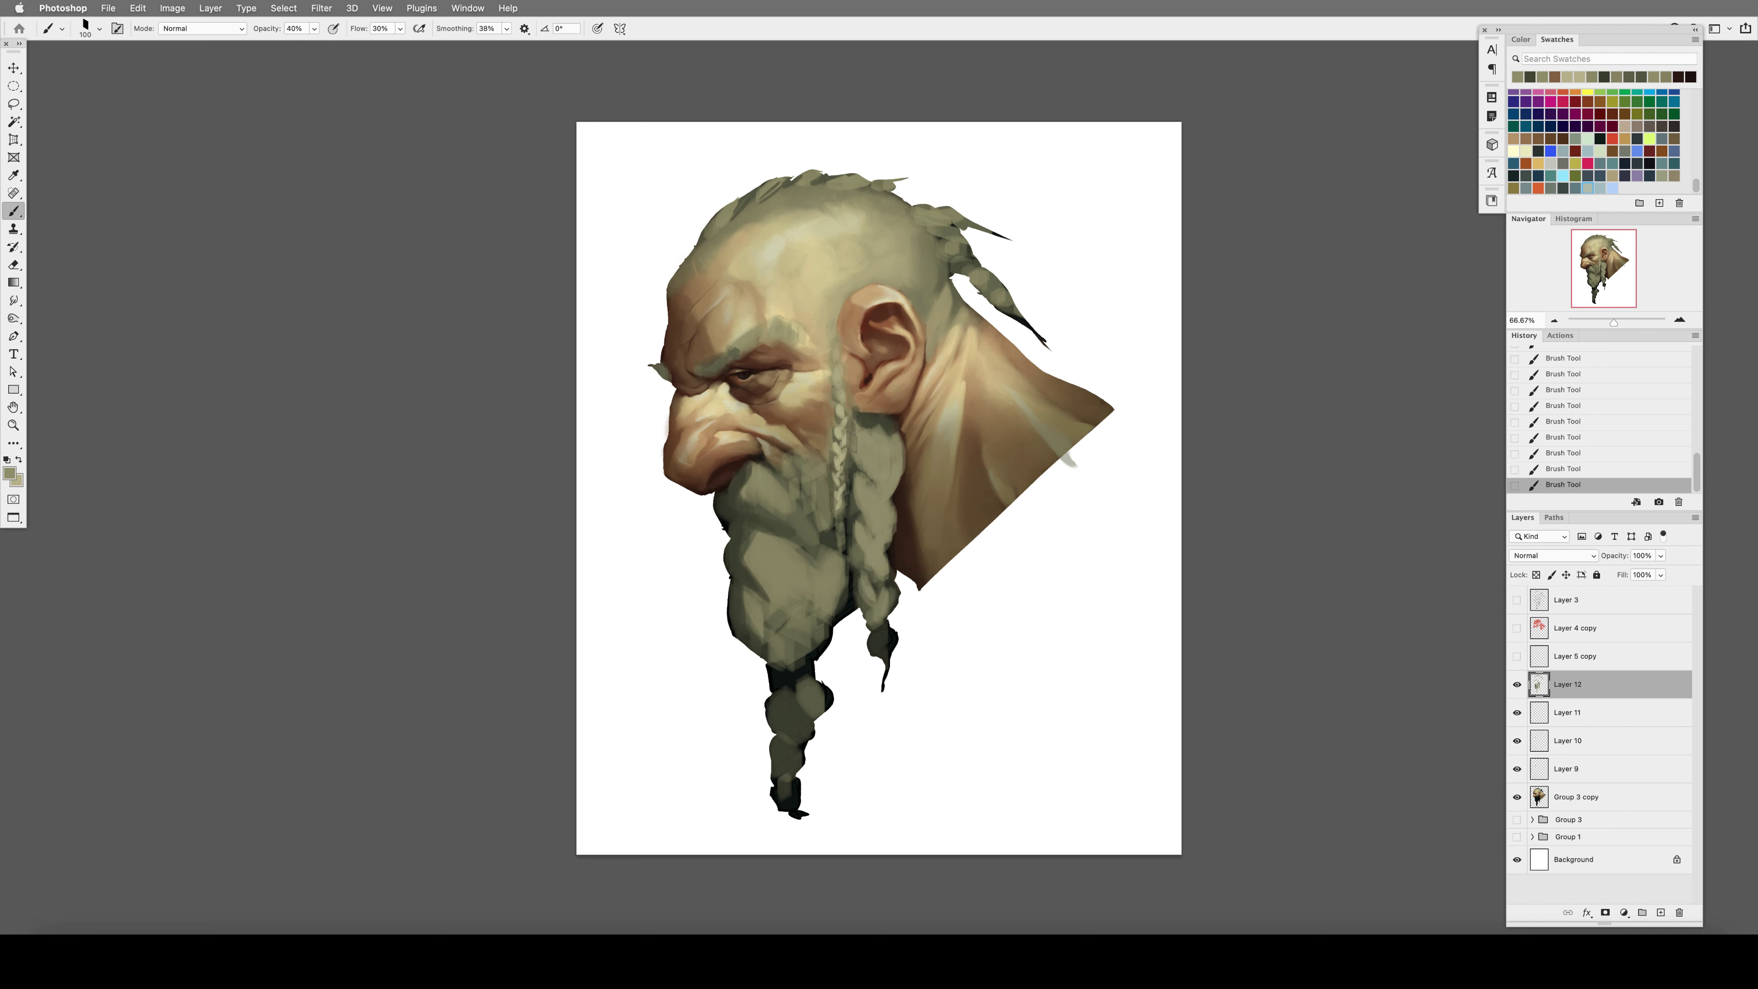
{"action": "left_click", "coordinate": [899, 282], "text": "alt"}
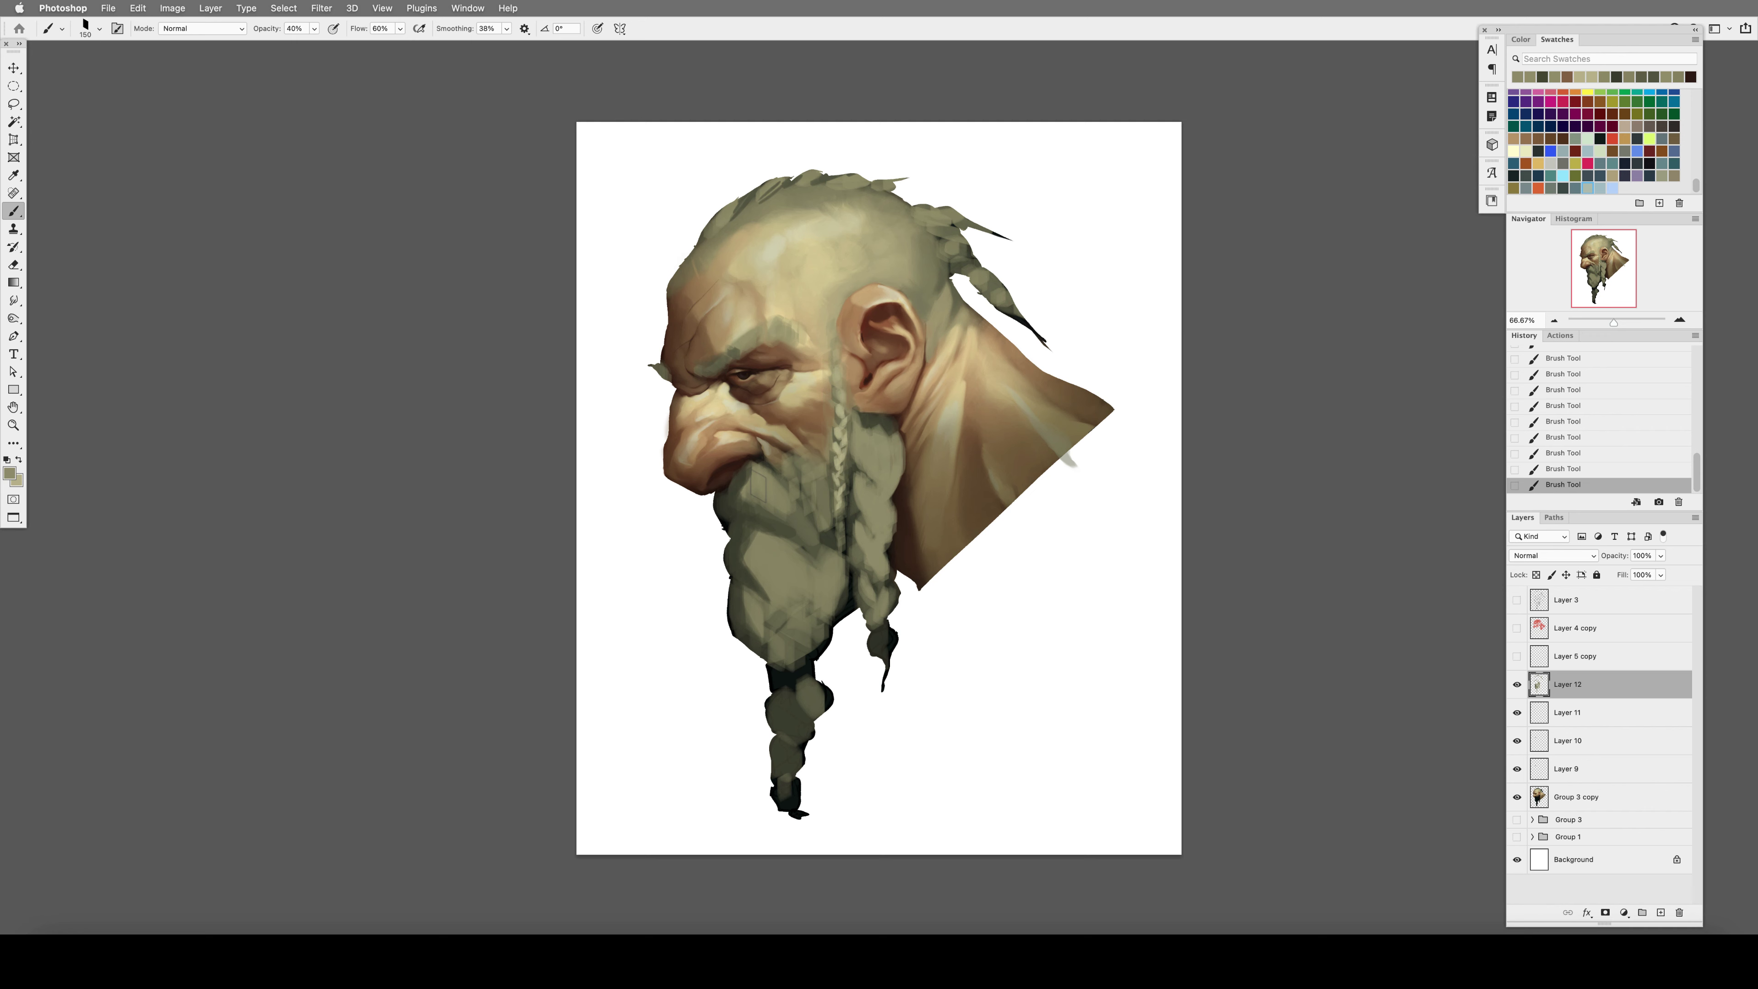
{"action": "key", "text": "shift+5"}
{"action": "mouse_move", "coordinate": [756, 478]}
{"action": "left_mouse_down"}
{"action": "mouse_move", "coordinate": [744, 523]}
{"action": "mouse_move", "coordinate": [758, 498]}
{"action": "mouse_move", "coordinate": [789, 543]}
{"action": "left_mouse_up"}
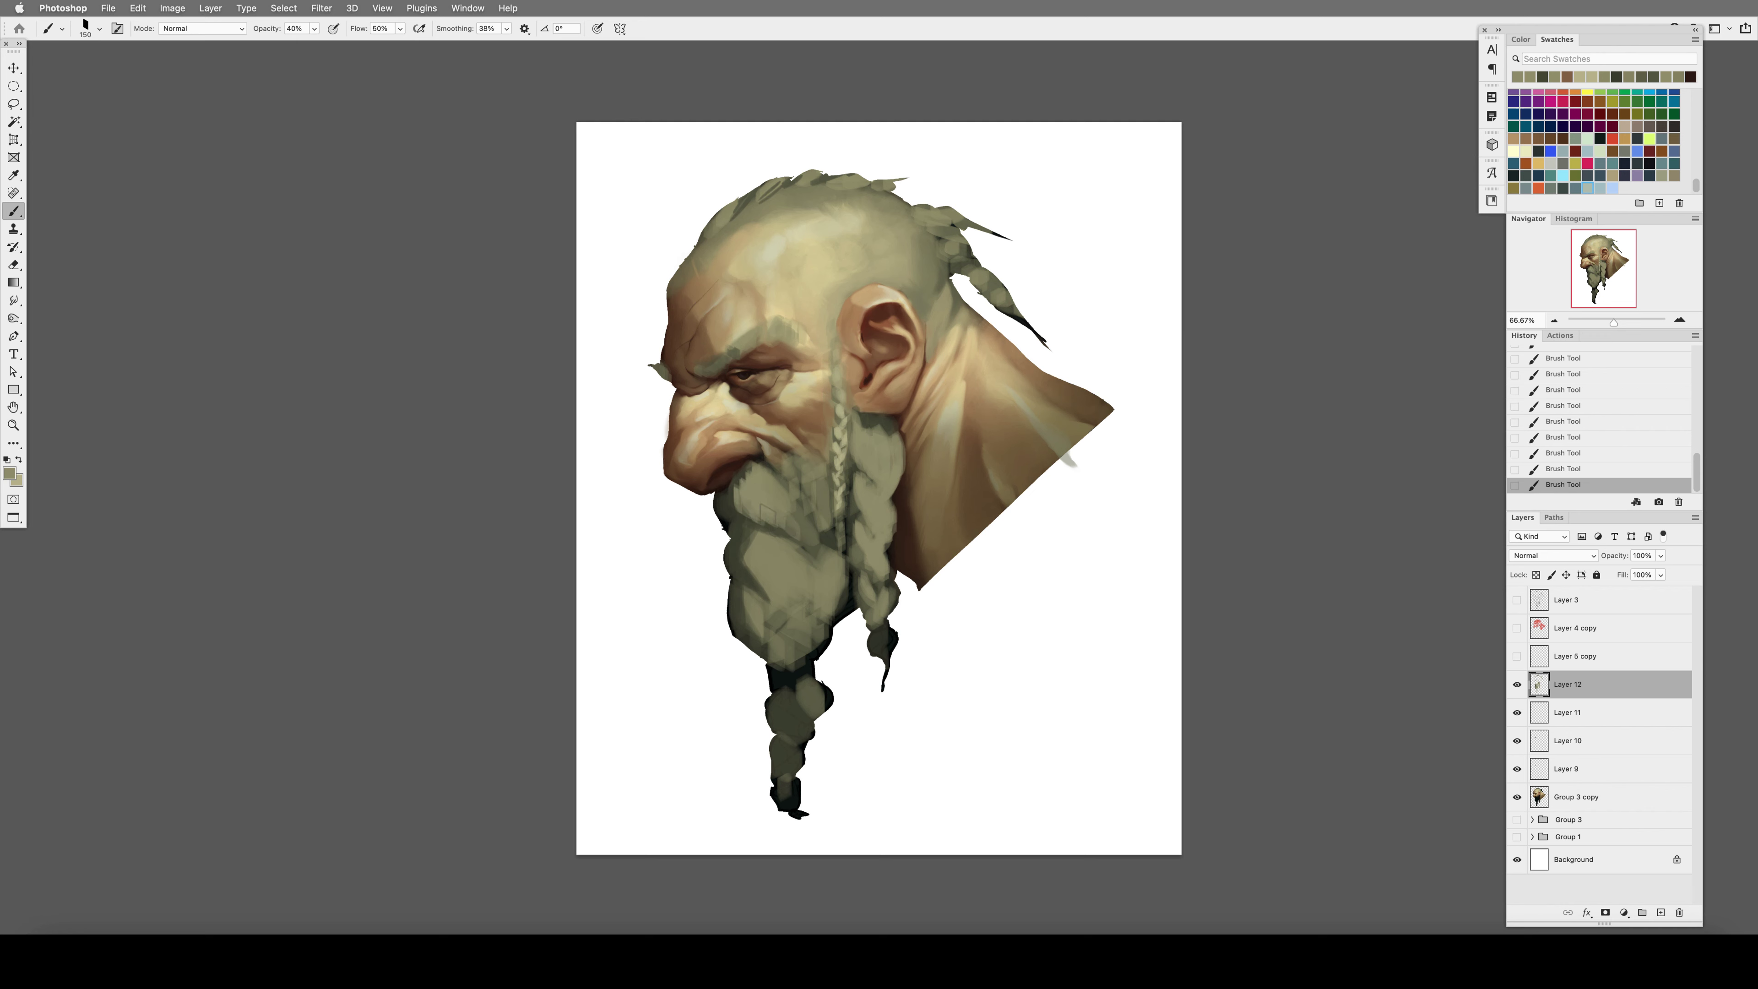
Erase stray marks around the braid and along the edge near the brow.
{"action": "key", "text": "e"}
{"action": "left_click_drag", "start_coordinate": [796, 448], "coordinate": [815, 484]}
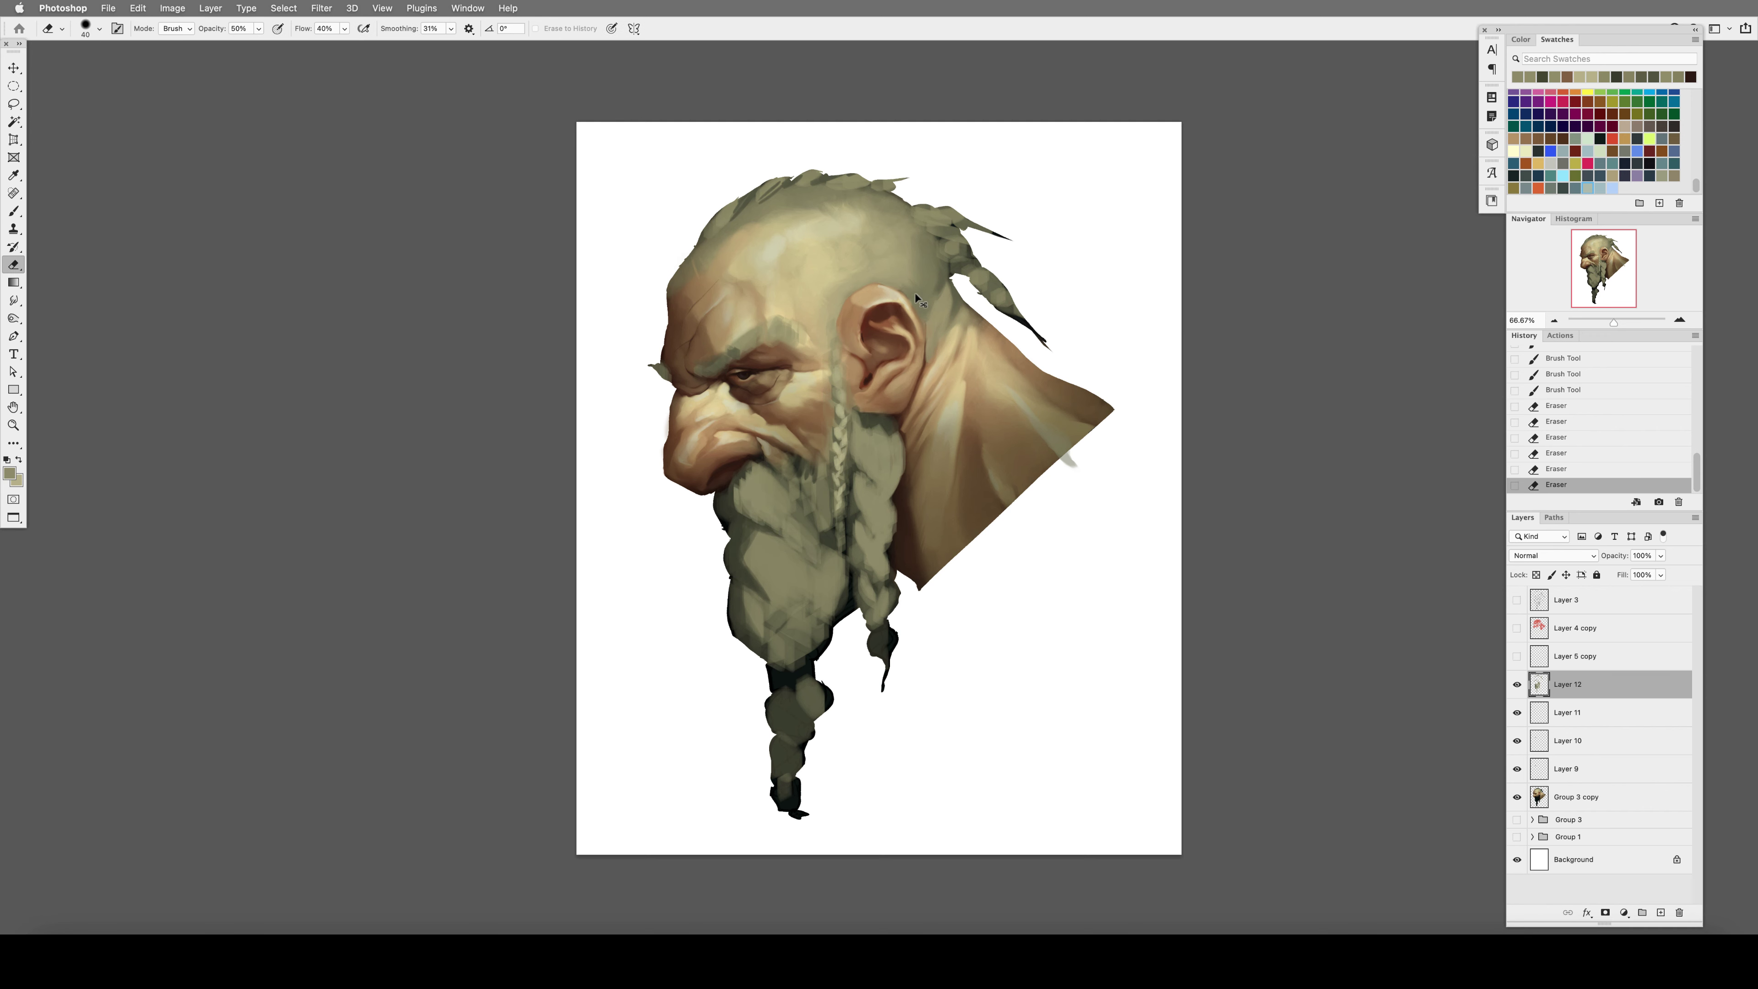
{"action": "left_click_drag", "start_coordinate": [796, 325], "coordinate": [788, 340]}
{"action": "mouse_move", "coordinate": [786, 325]}
{"action": "left_mouse_down"}
{"action": "mouse_move", "coordinate": [782, 342]}
{"action": "mouse_move", "coordinate": [765, 305]}
{"action": "left_mouse_up"}
{"action": "key", "text": "3"}
Smudge the beard strands and braid together into a softer, blended texture.
{"action": "key", "text": "r"}
{"action": "left_click_drag", "start_coordinate": [840, 370], "coordinate": [839, 377]}
{"action": "key", "text": "b"}
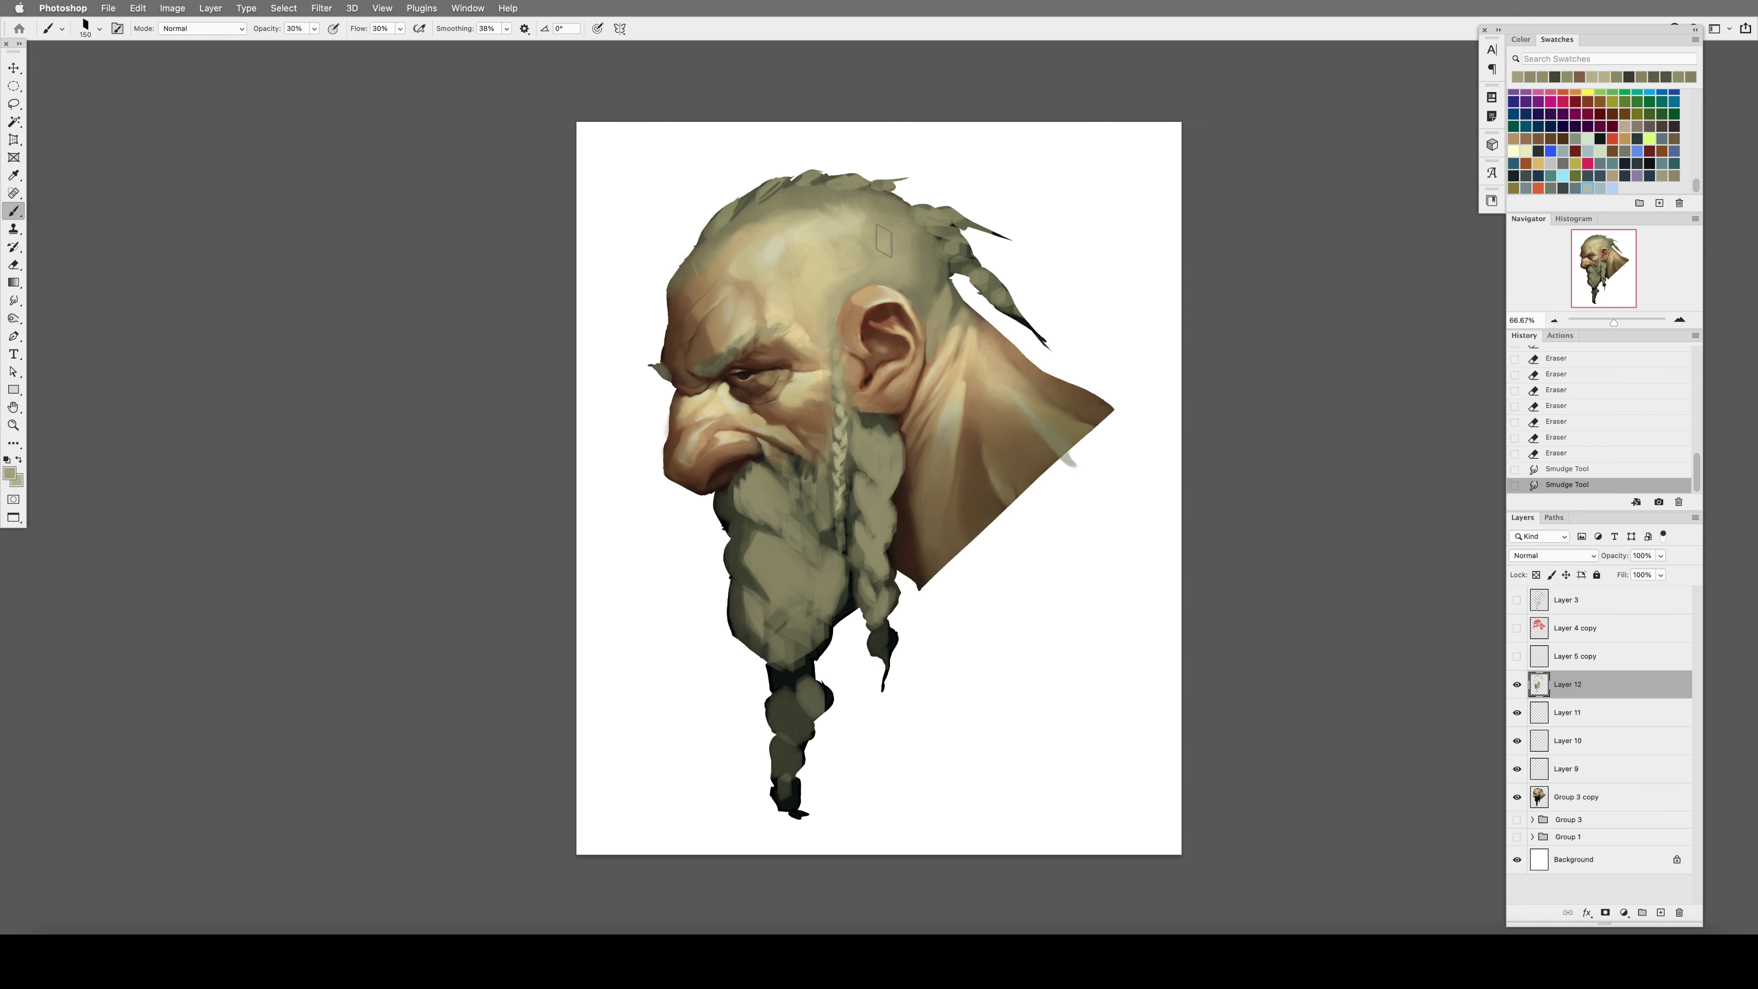
{"action": "key", "text": "super+shift+h"}
{"action": "key", "text": "r"}
{"action": "left_click_drag", "start_coordinate": [1030, 459], "coordinate": [1016, 474]}
{"action": "left_click_drag", "start_coordinate": [1026, 464], "coordinate": [1013, 477]}
{"action": "left_click_drag", "start_coordinate": [1023, 467], "coordinate": [1012, 478]}
{"action": "left_click_drag", "start_coordinate": [1020, 470], "coordinate": [1012, 478]}
Smudge the beard on the mirrored canvas and switch to a smaller smudge preset.
{"action": "key", "text": "super+shift+h"}
{"action": "left_click_drag", "start_coordinate": [769, 464], "coordinate": [766, 468]}
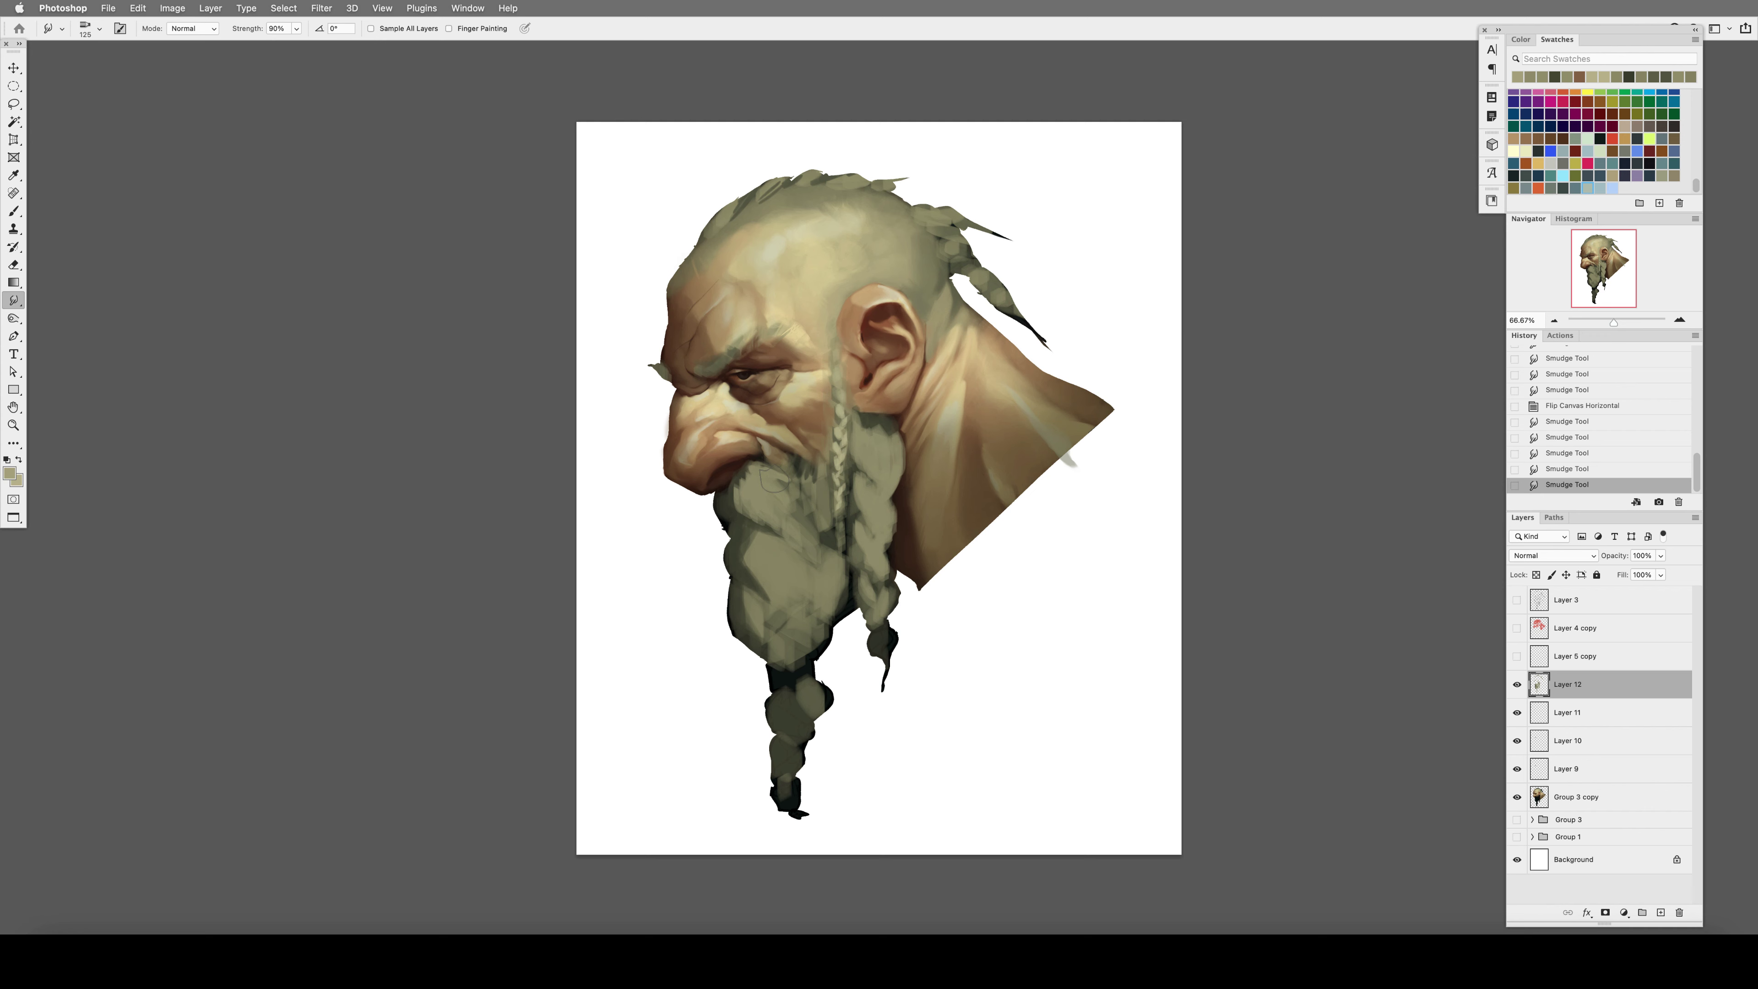
{"action": "left_click_drag", "start_coordinate": [772, 478], "coordinate": [773, 466]}
{"action": "left_click", "coordinate": [52, 29]}
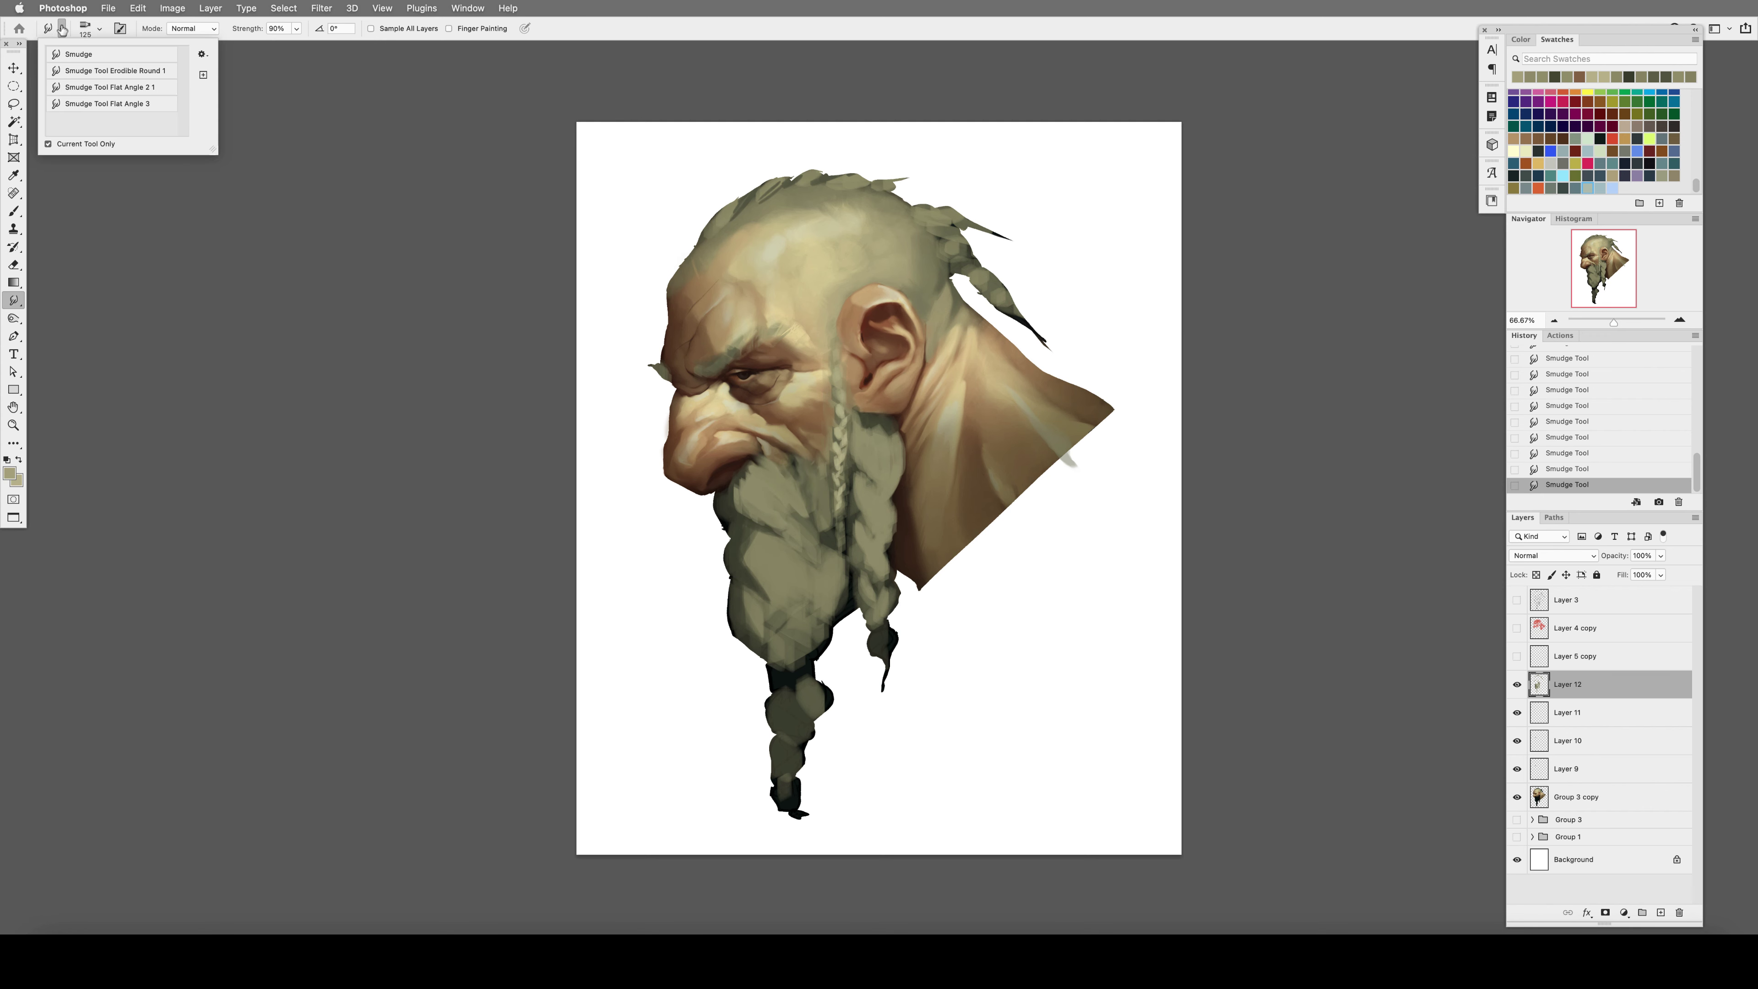
{"action": "left_click", "coordinate": [104, 69]}
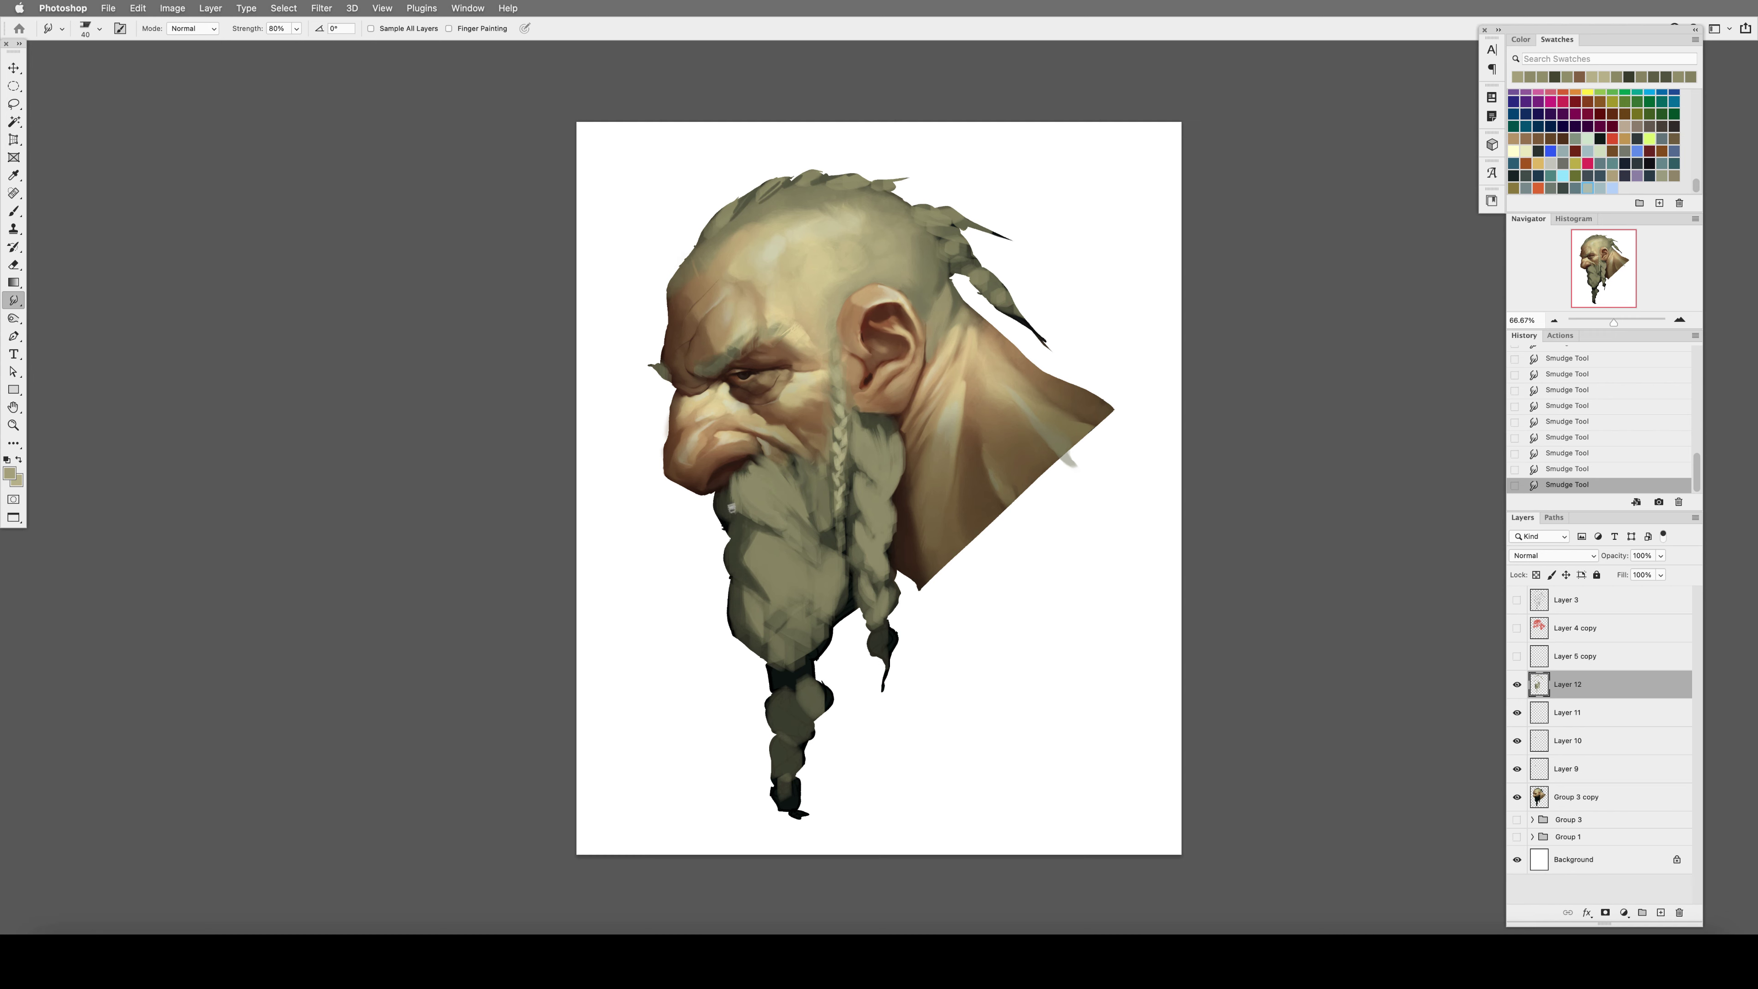
Flip the canvas back and smudge the beard texture at size 25, 90% strength.
{"action": "key", "text": "super+shift+h"}
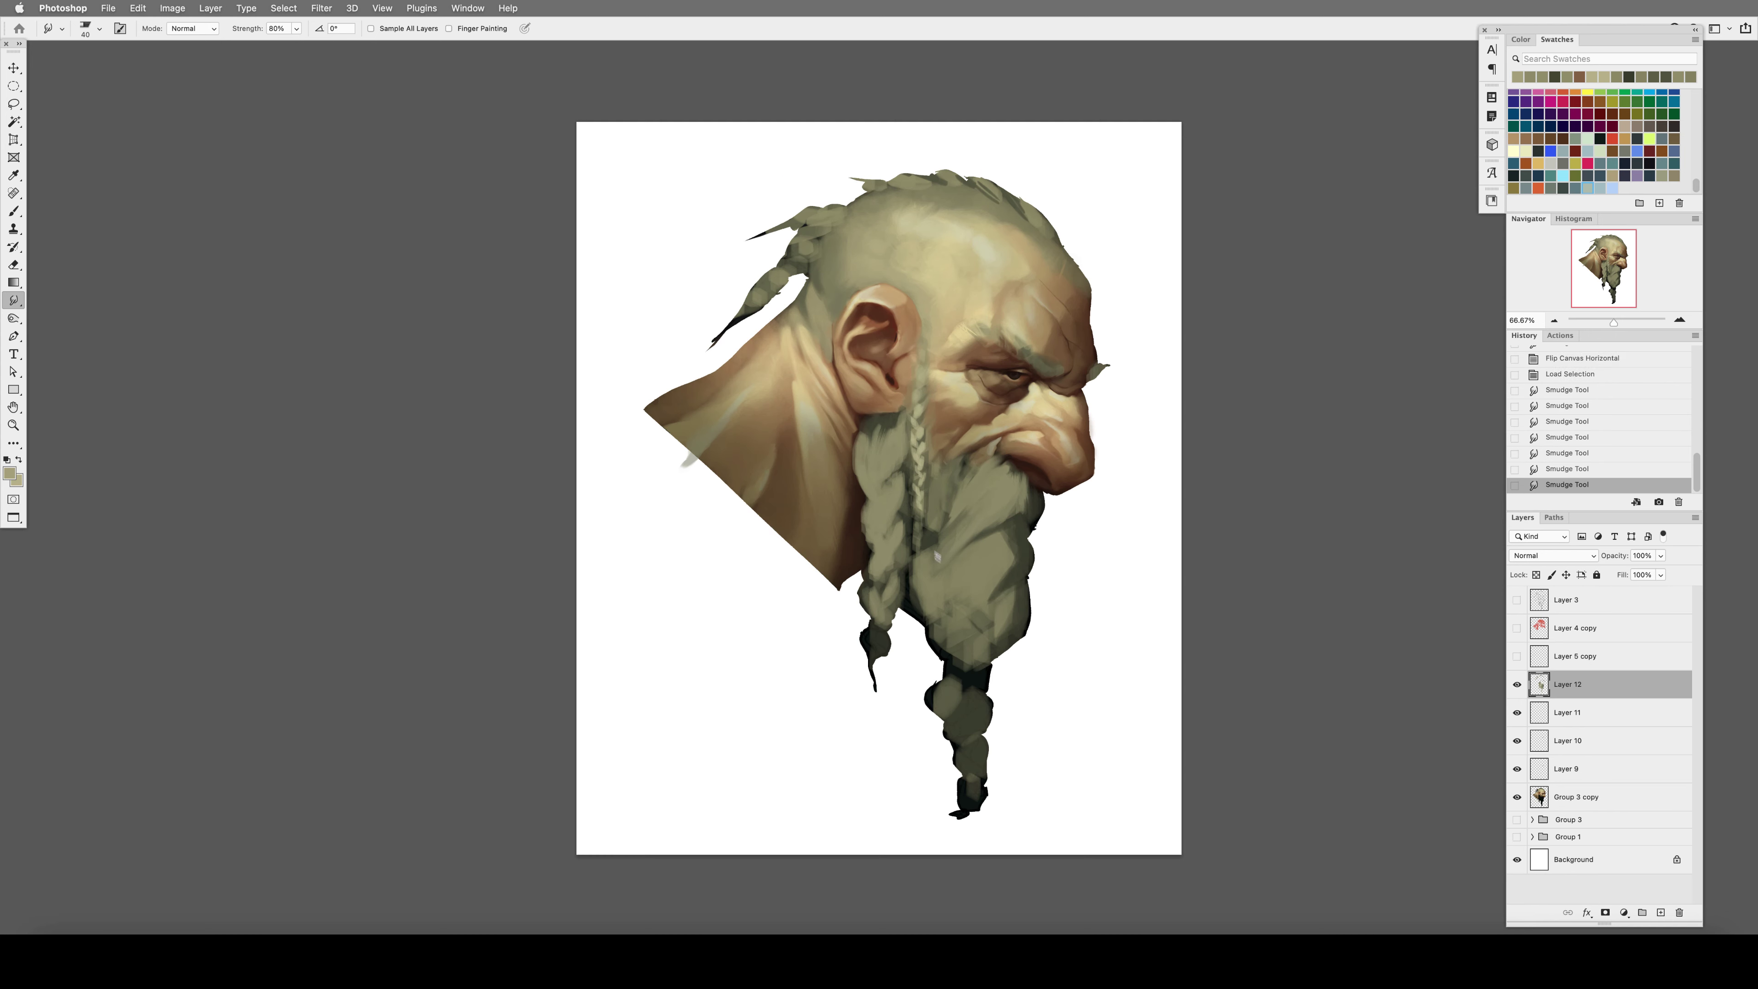
{"action": "key", "text": "bracketleft"}
{"action": "key", "text": "bracketleft"}
{"action": "key", "text": "bracketleft"}
{"action": "key", "text": "9"}
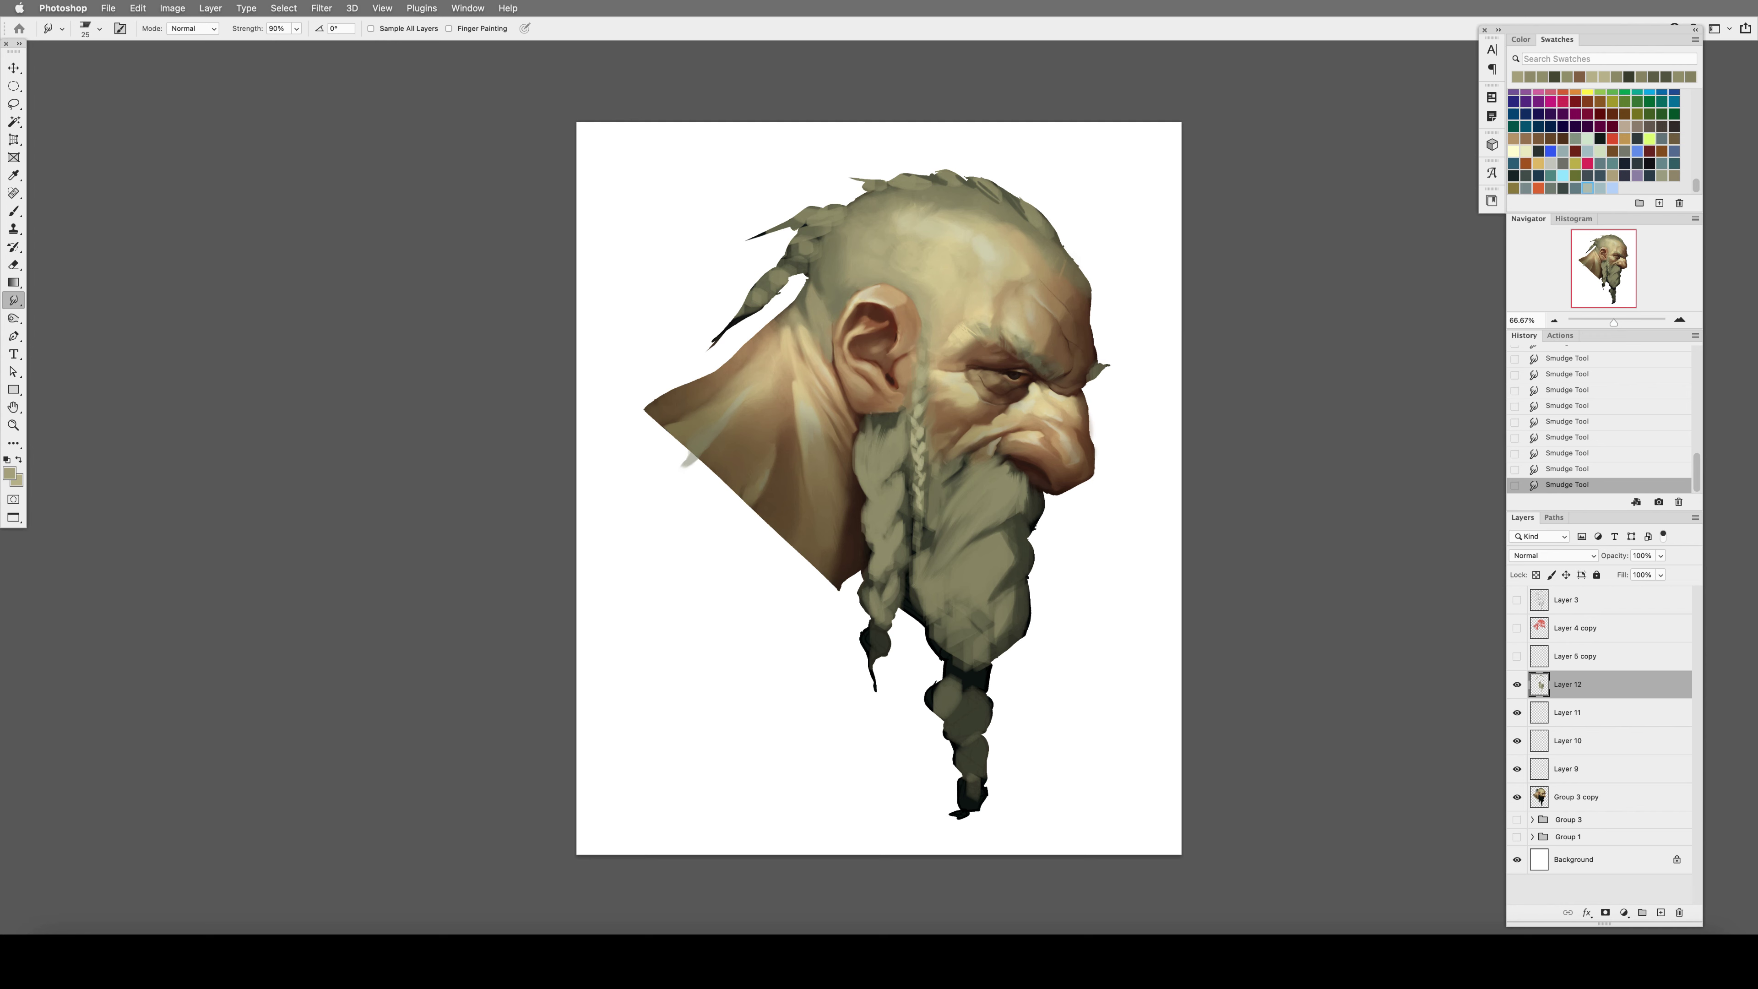
{"action": "left_click_drag", "start_coordinate": [855, 431], "coordinate": [899, 433]}
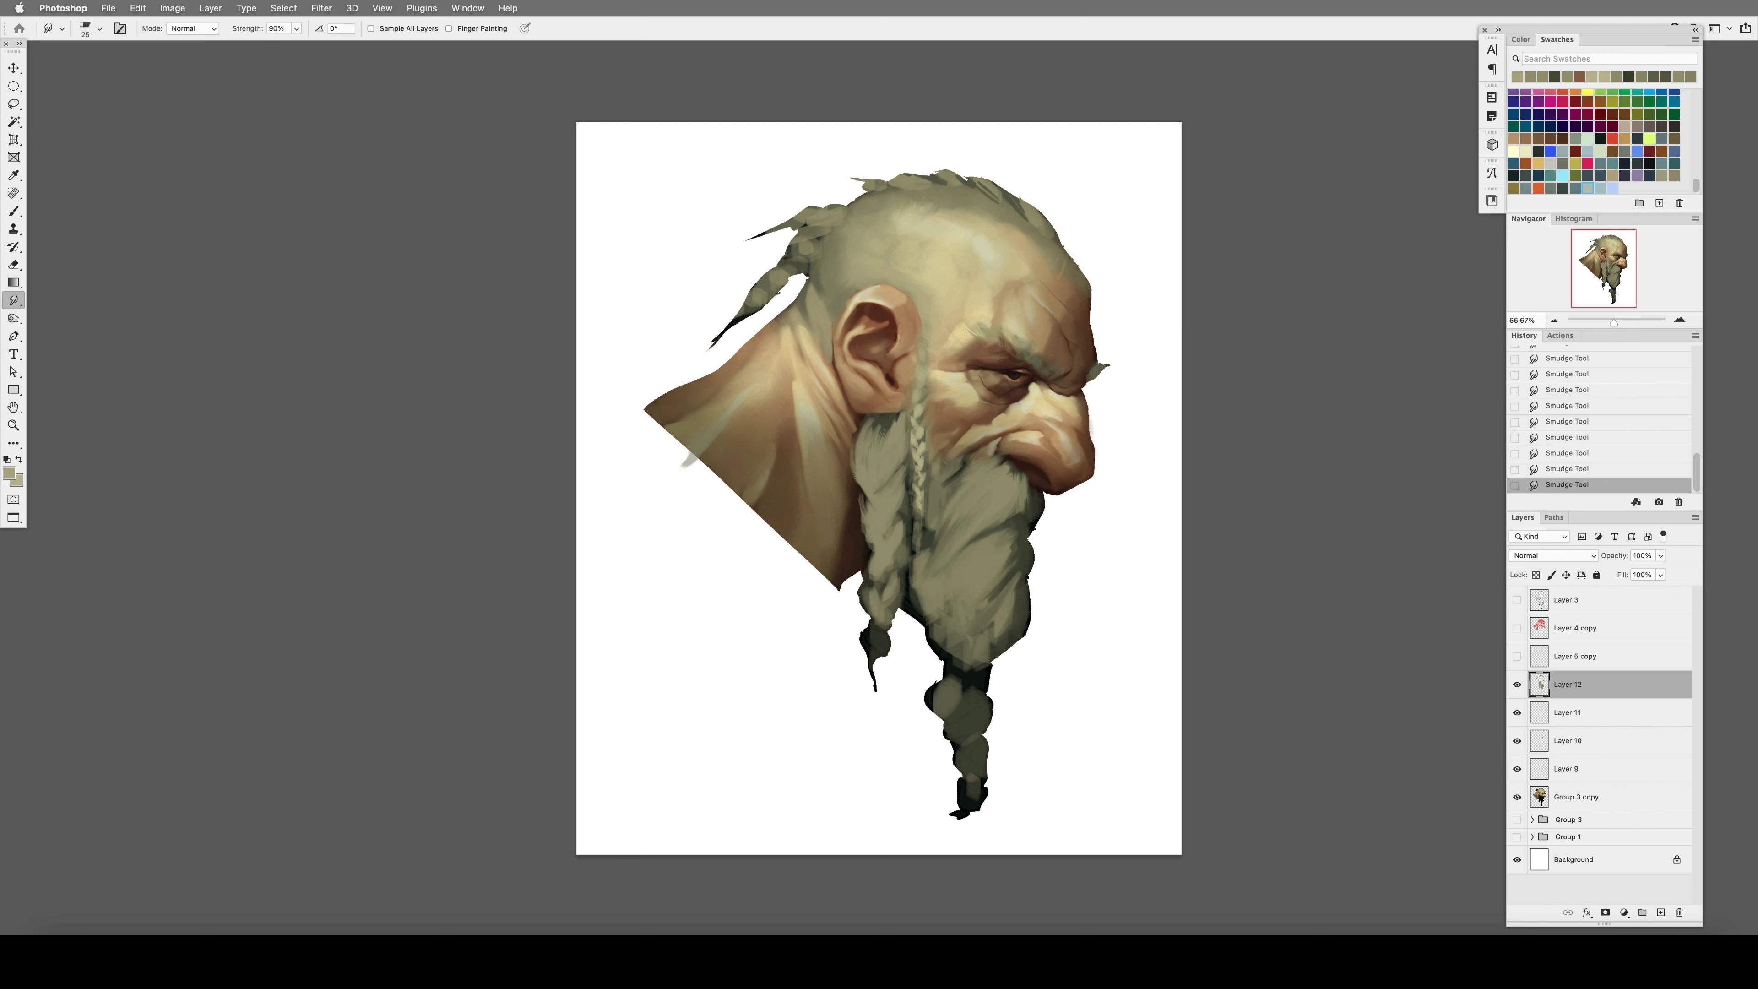
Hide Layer 12 and smudge a light streak from the chin into the beard on Group 3 copy.
{"action": "left_click", "coordinate": [1517, 686]}
{"action": "left_click", "coordinate": [1585, 796]}
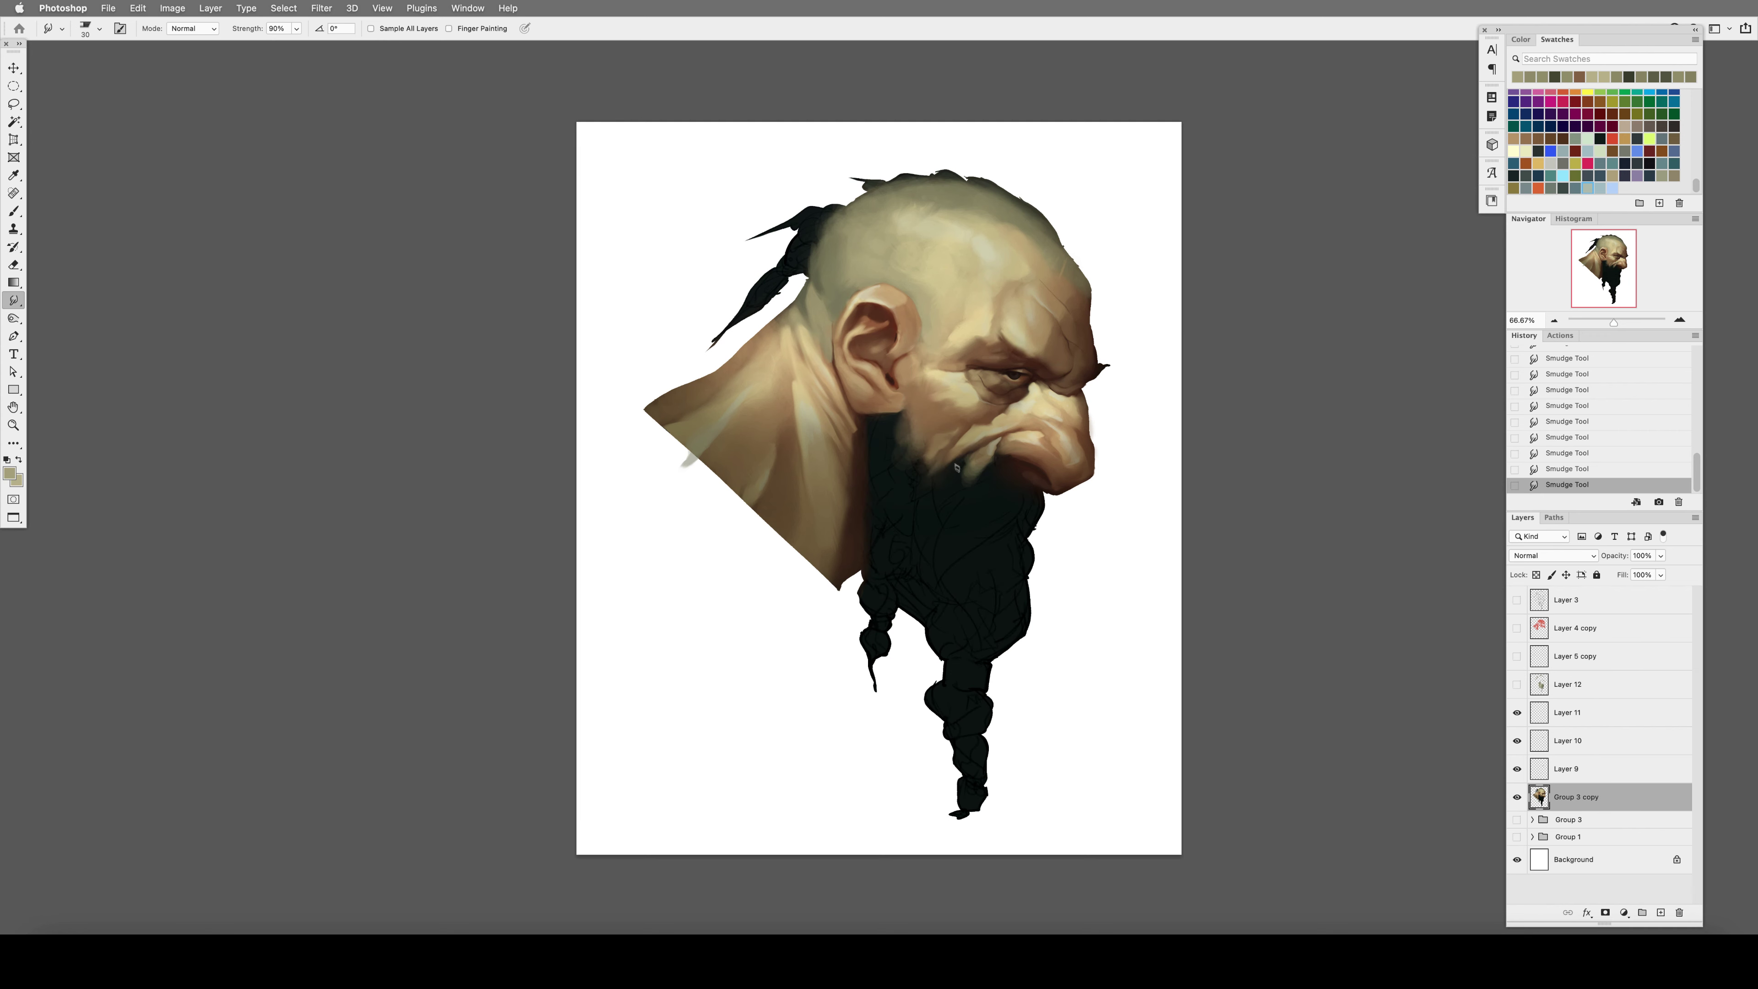
{"action": "left_click_drag", "start_coordinate": [956, 467], "coordinate": [951, 491]}
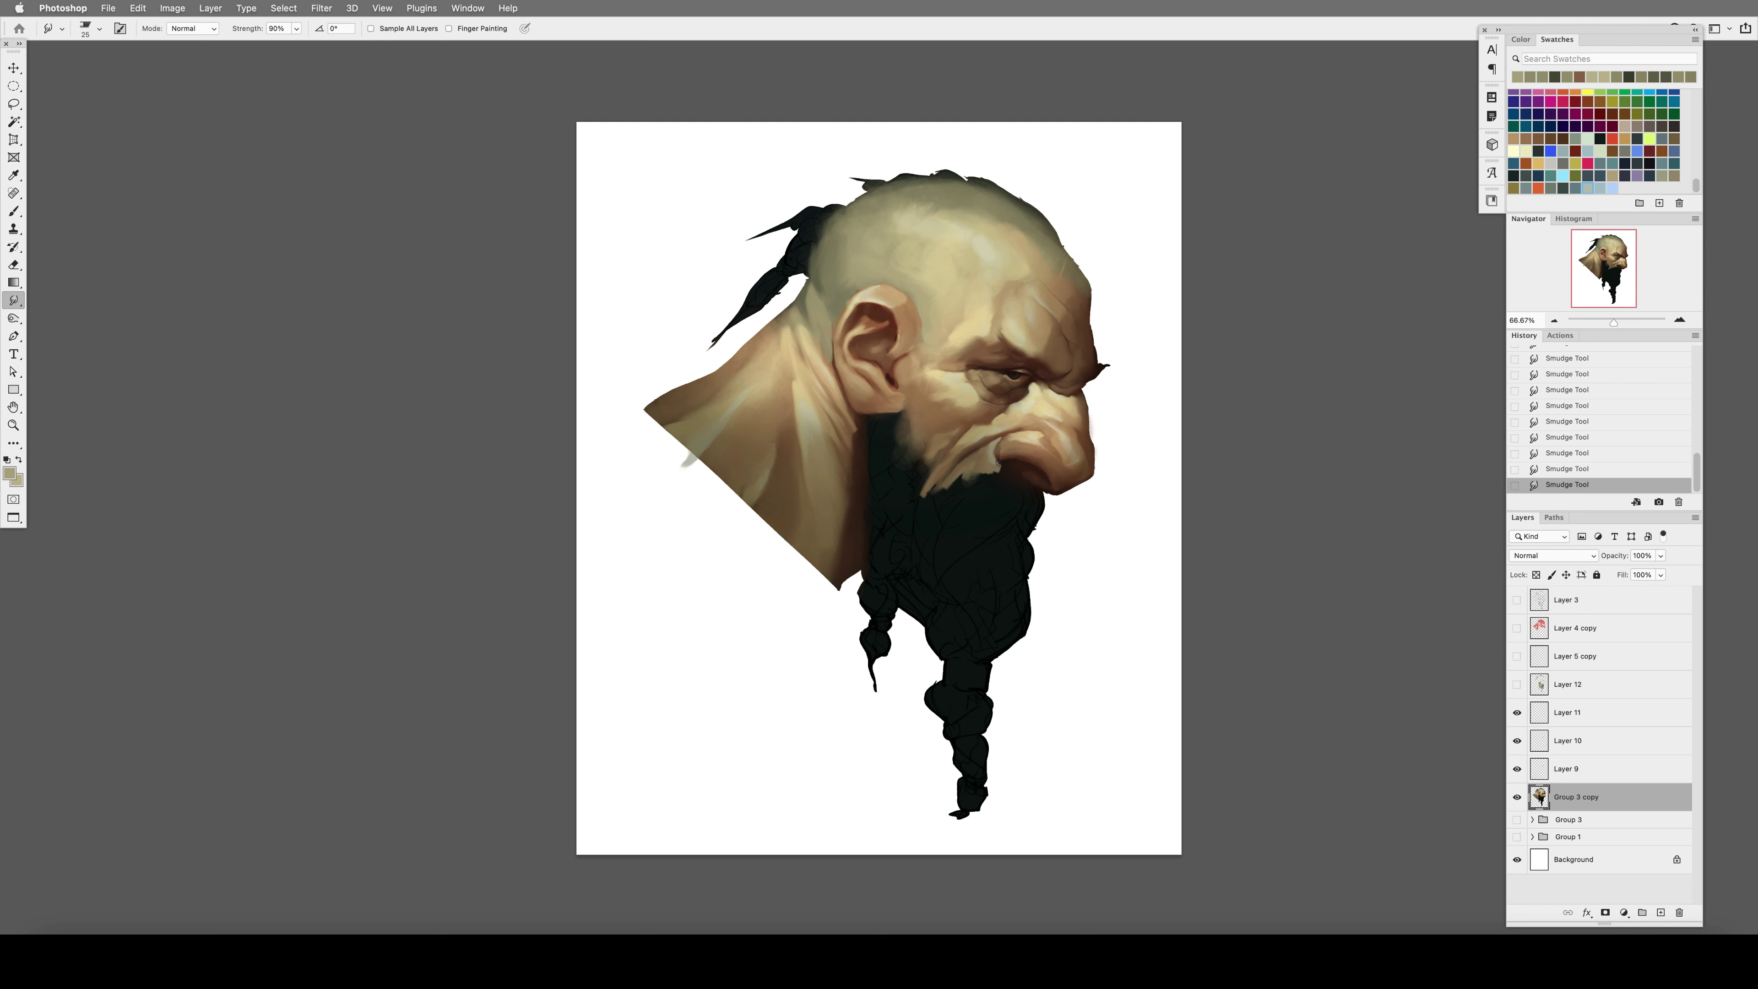
{"action": "key", "text": "super+z"}
{"action": "key", "text": "super+shift+z"}
{"action": "key", "text": "bracketright"}
{"action": "key", "text": "bracketright"}
{"action": "key", "text": "bracketright"}
{"action": "key", "text": "bracketright"}
{"action": "key", "text": "bracketright"}
{"action": "key", "text": "bracketright"}
Show Layer 12 again and smudge around the mustache at size 50 on the mirrored canvas.
{"action": "left_click", "coordinate": [959, 486], "text": "super"}
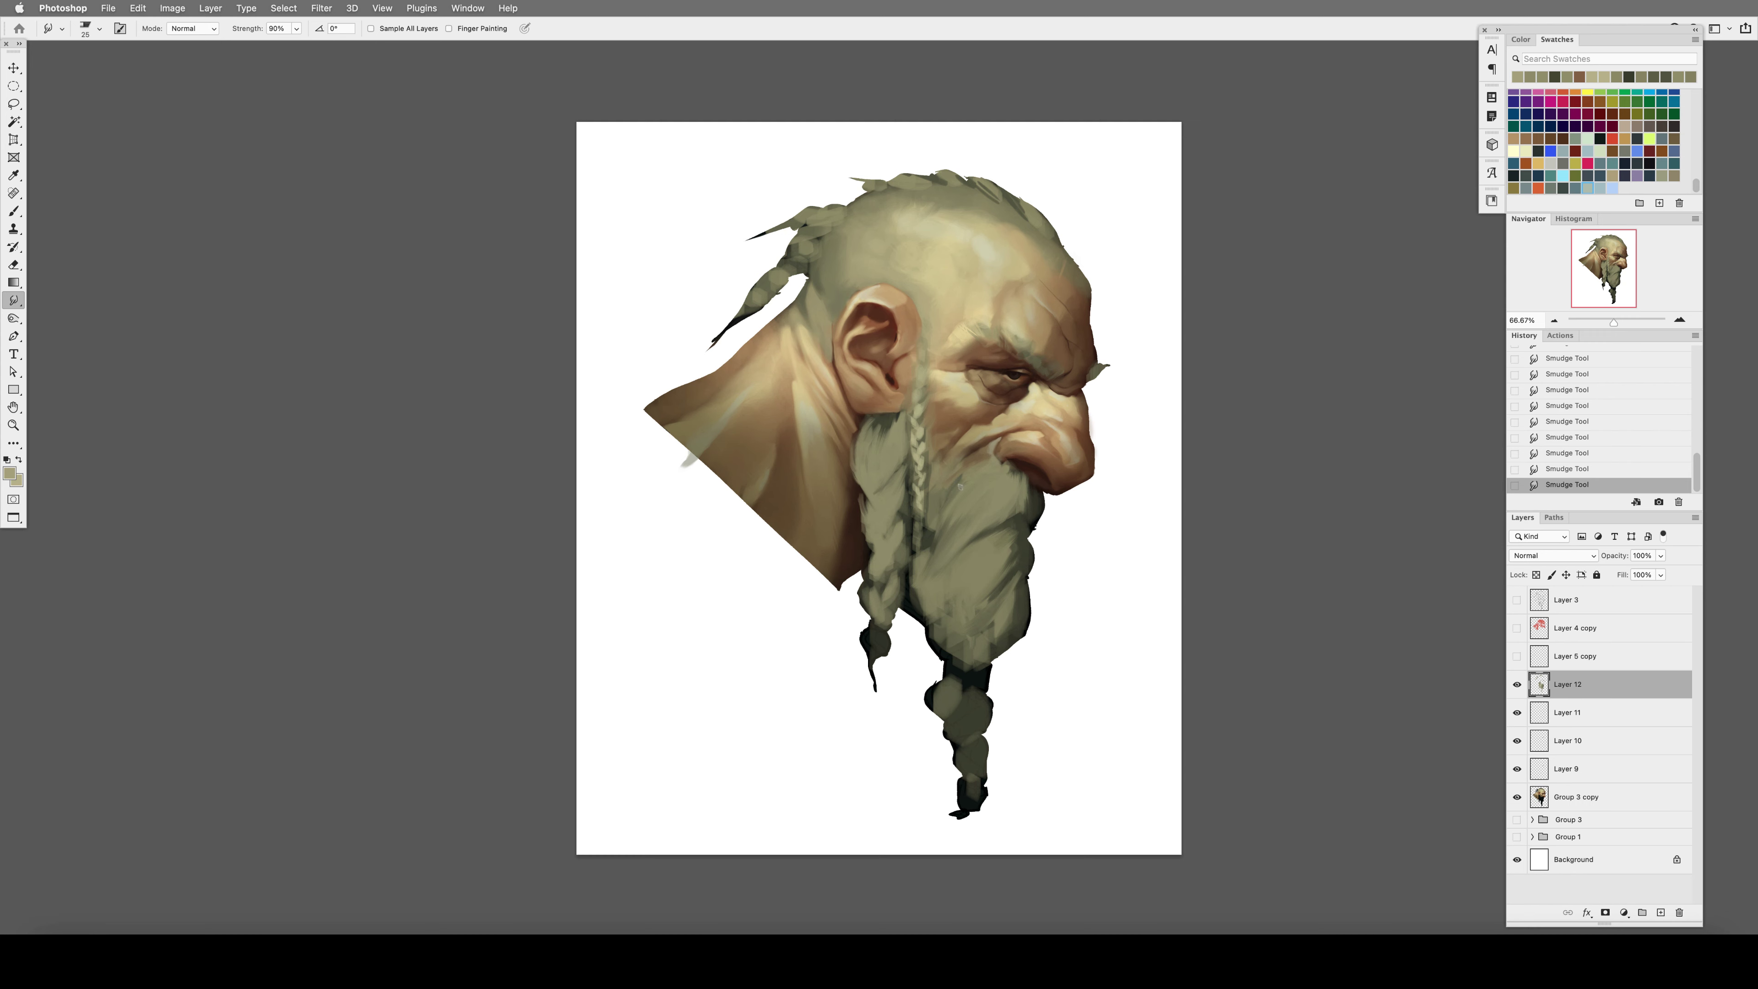
{"action": "left_click", "coordinate": [948, 498], "text": "super"}
{"action": "key", "text": "bracketright"}
{"action": "key", "text": "bracketright"}
{"action": "key", "text": "bracketright"}
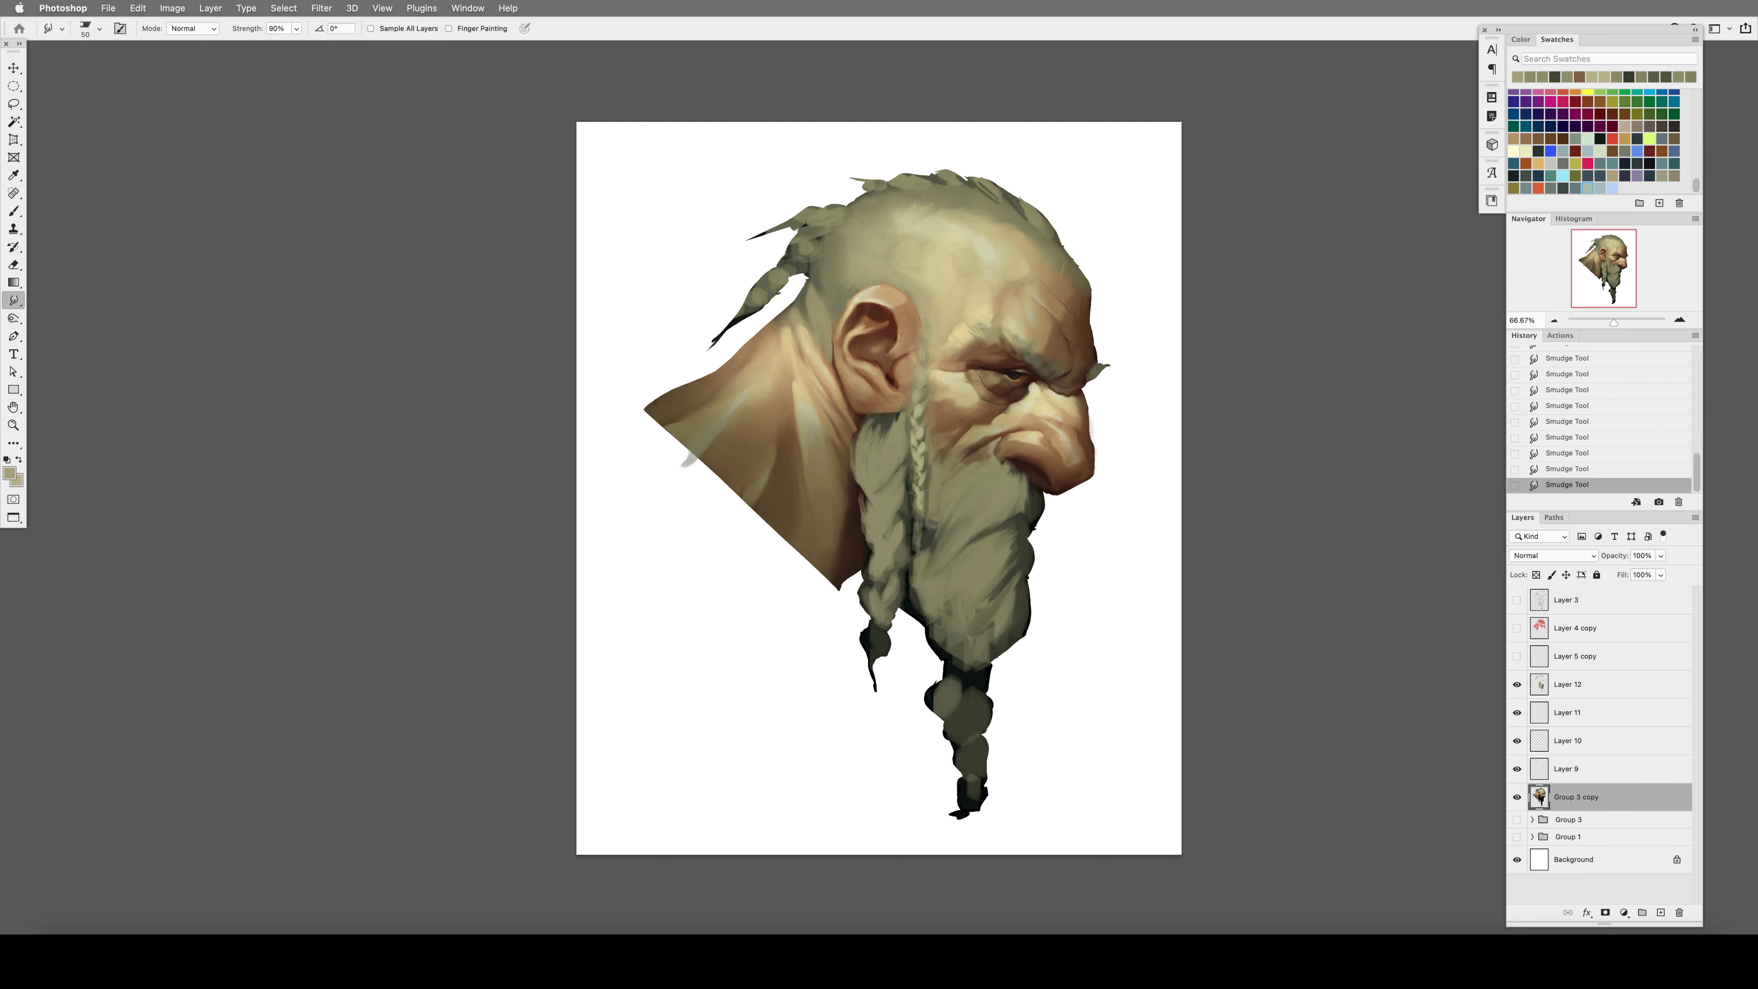
{"action": "key", "text": "F1"}
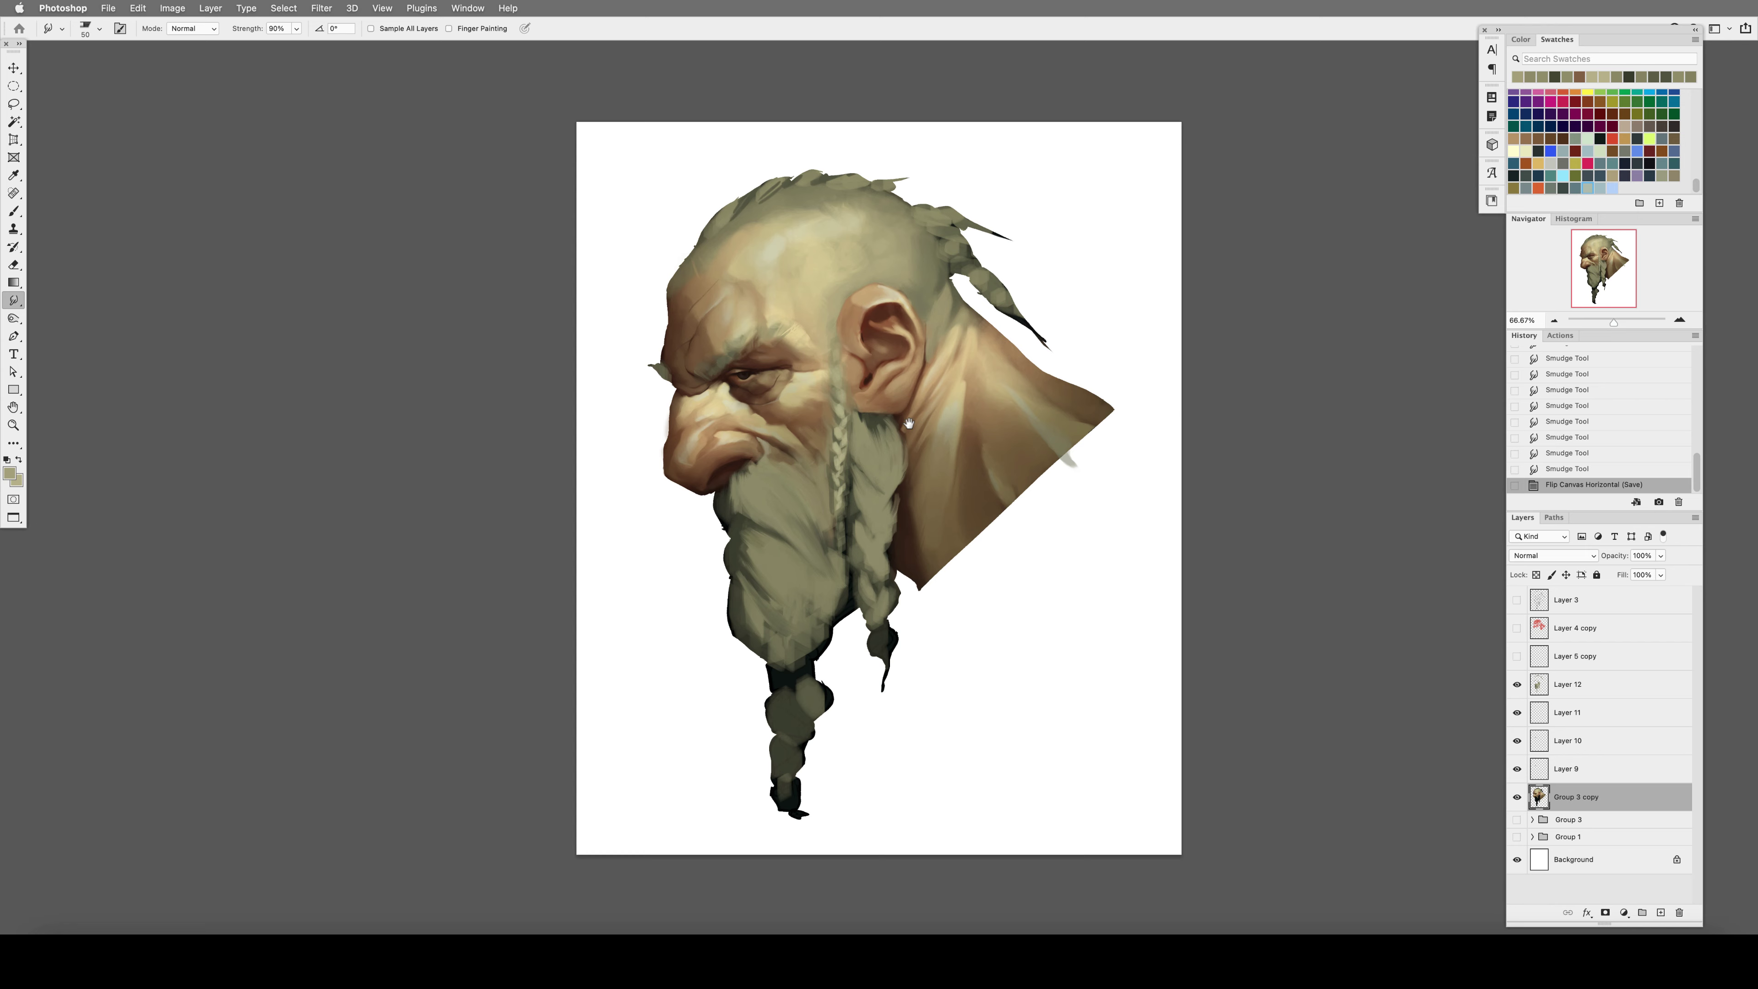
{"action": "left_click", "coordinate": [936, 468], "text": "super"}
{"action": "mouse_move", "coordinate": [935, 470]}
{"action": "left_mouse_down"}
{"action": "mouse_move", "coordinate": [900, 447]}
{"action": "mouse_move", "coordinate": [914, 459]}
{"action": "left_mouse_up"}
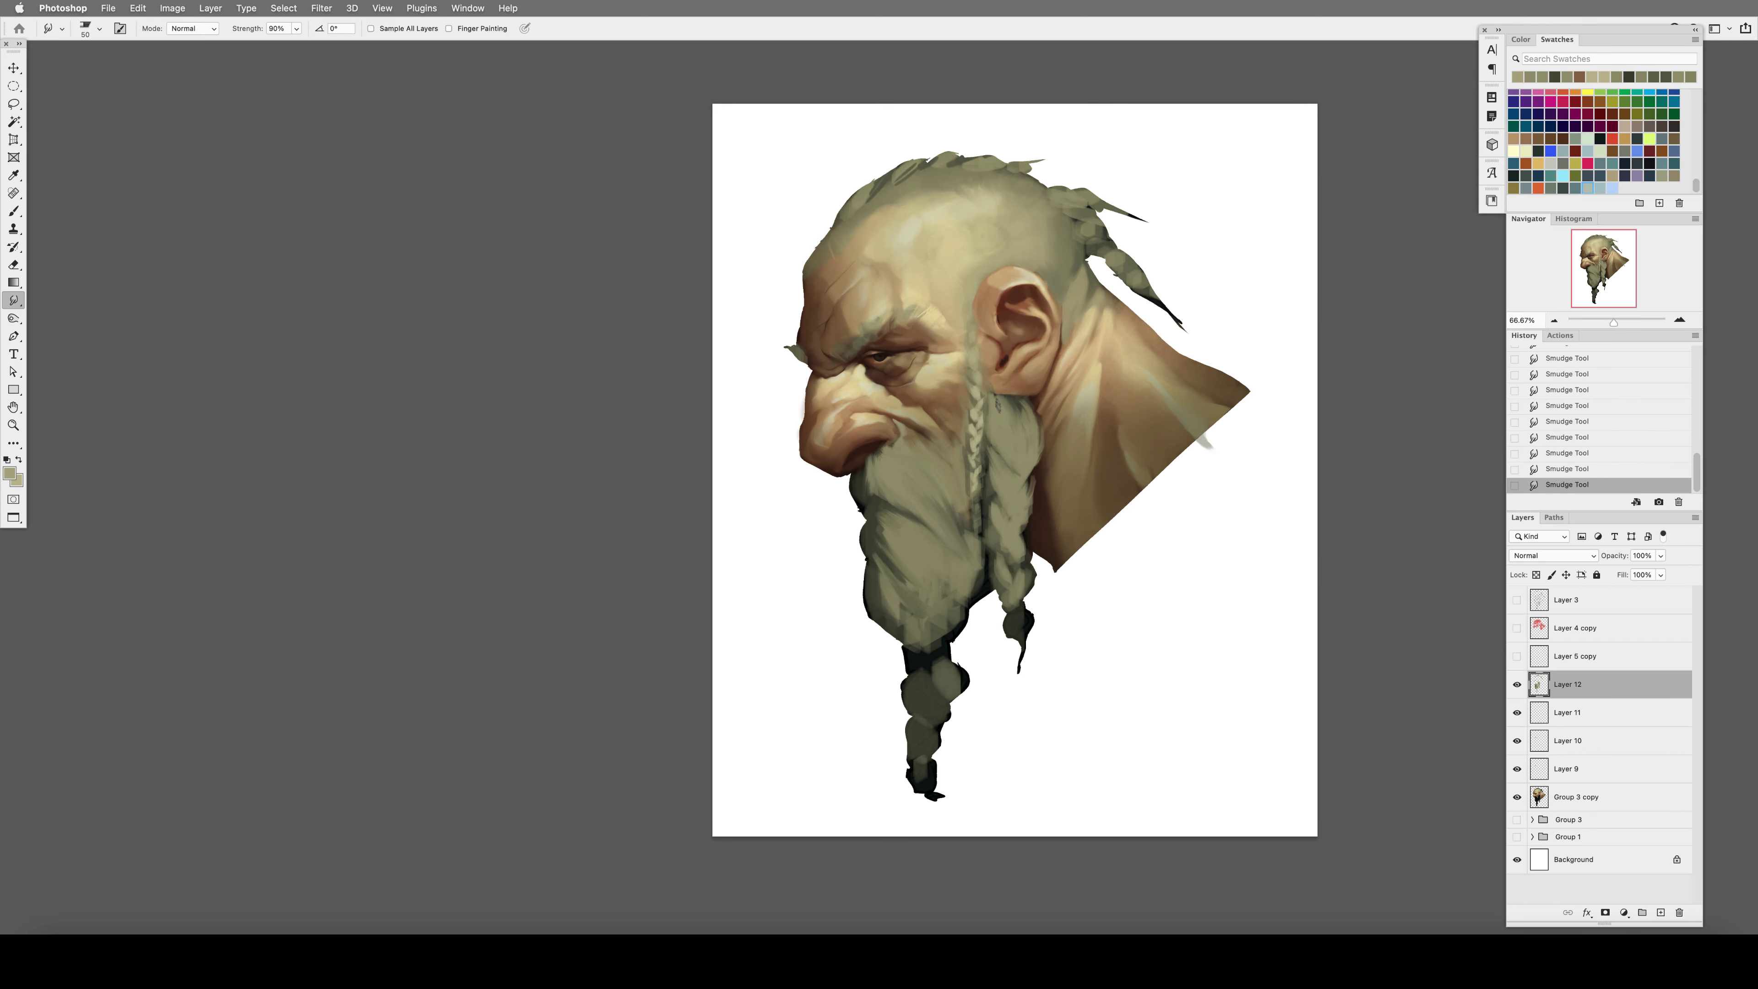
Paint lighter sampled olive strokes into the beard at 40% opacity and 40% flow.
{"action": "key", "text": "F1"}
{"action": "key", "text": "b"}
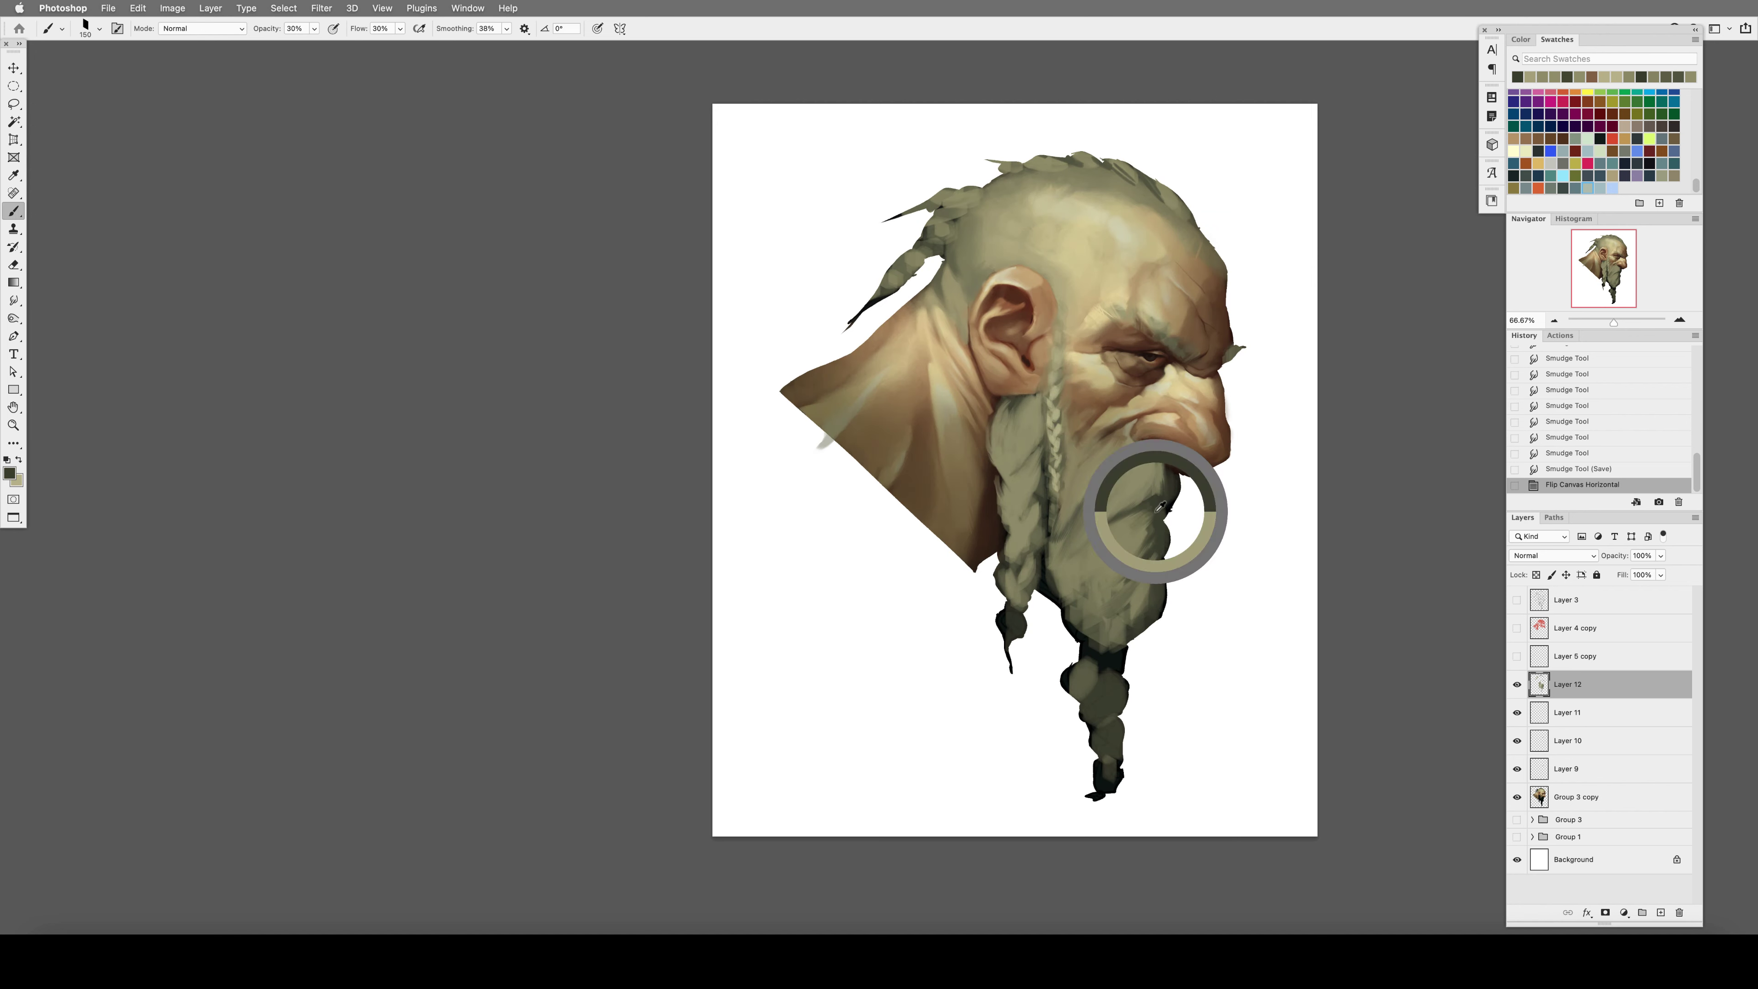
{"action": "mouse_move", "coordinate": [1158, 503]}
{"action": "left_mouse_down"}
{"action": "mouse_move", "coordinate": [1139, 512]}
{"action": "mouse_move", "coordinate": [1132, 613]}
{"action": "mouse_move", "coordinate": [1122, 596]}
{"action": "left_mouse_up"}
{"action": "left_click", "coordinate": [1041, 525], "text": "alt"}
{"action": "key", "text": "4"}
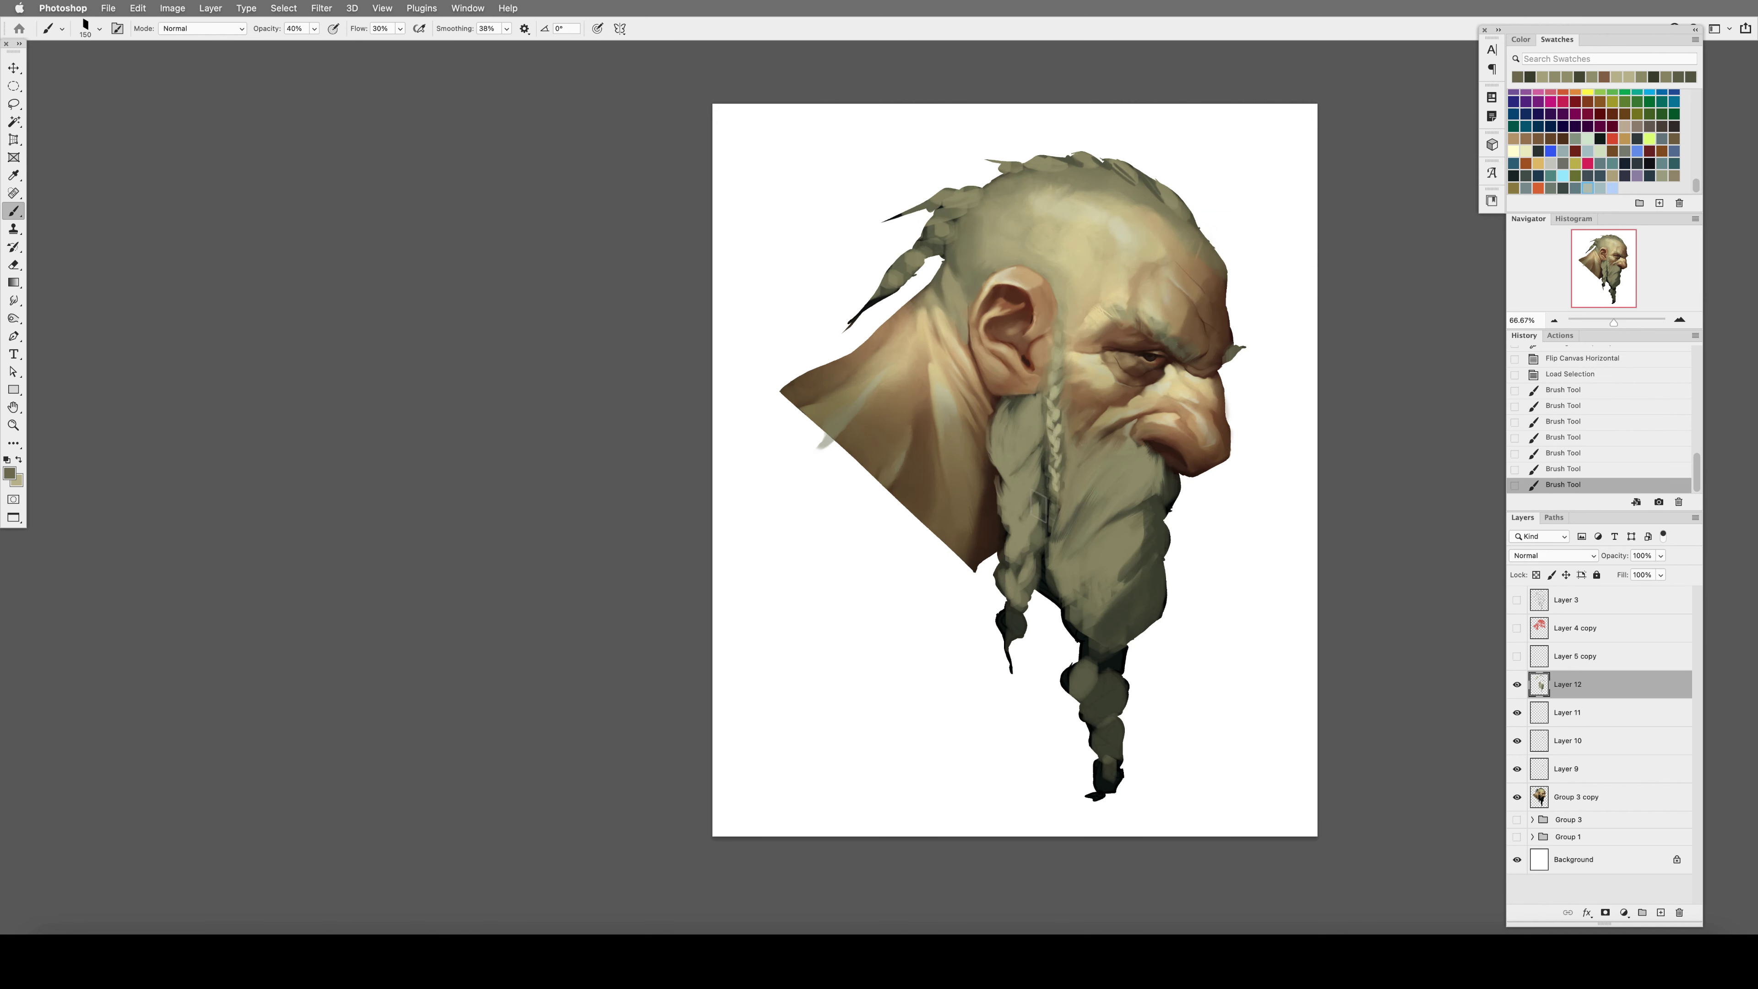
{"action": "mouse_move", "coordinate": [1041, 512]}
{"action": "left_mouse_down"}
{"action": "mouse_move", "coordinate": [1030, 552]}
{"action": "mouse_move", "coordinate": [1031, 488]}
{"action": "left_mouse_up"}
{"action": "key", "text": "shift+4"}
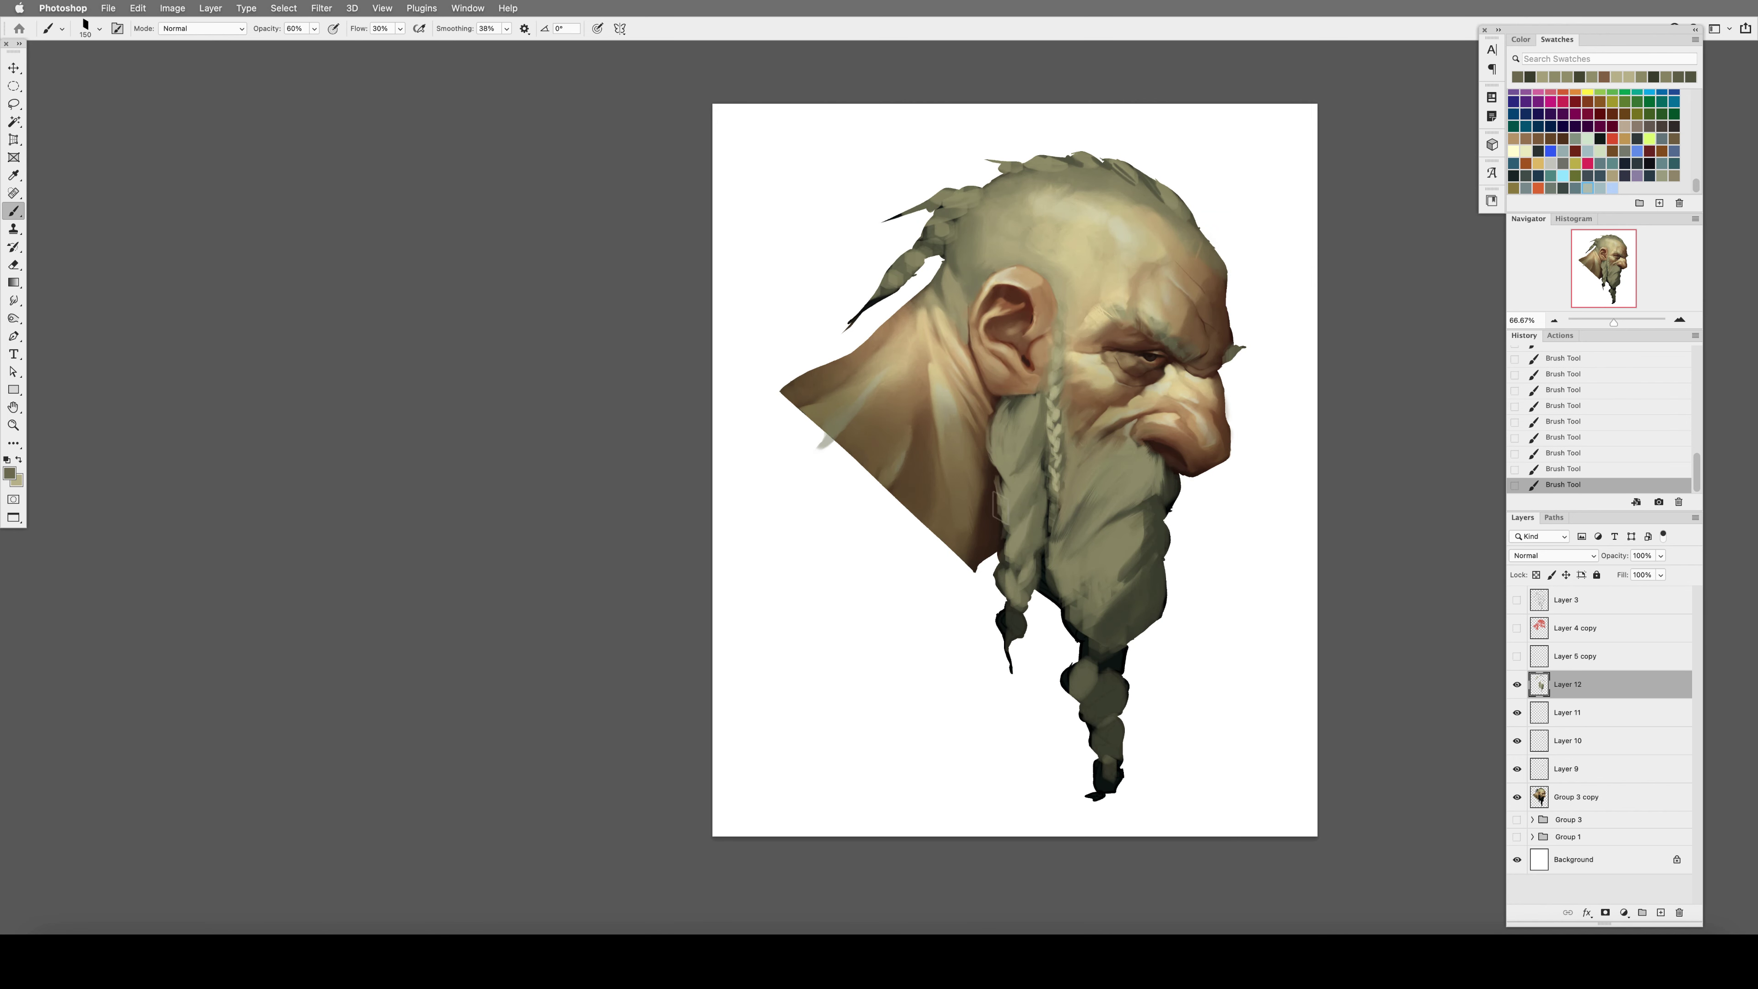
Blend the beard strokes with the Smudge tool, then paint more beard strokes in a newly sampled colour.
{"action": "left_click", "coordinate": [1055, 424], "text": "alt"}
{"action": "key", "text": "r"}
{"action": "left_click_drag", "start_coordinate": [997, 404], "coordinate": [1007, 553]}
{"action": "left_click_drag", "start_coordinate": [1042, 462], "coordinate": [1024, 516]}
{"action": "key", "text": "b"}
{"action": "left_click_drag", "start_coordinate": [1045, 453], "coordinate": [1007, 598]}
On the mirrored canvas, brighten part of the beard and smudge the dark spot inside the ear at size 40.
{"action": "key", "text": "ctrl+shift+h"}
{"action": "key", "text": "4"}
{"action": "left_click_drag", "start_coordinate": [1008, 535], "coordinate": [1018, 569]}
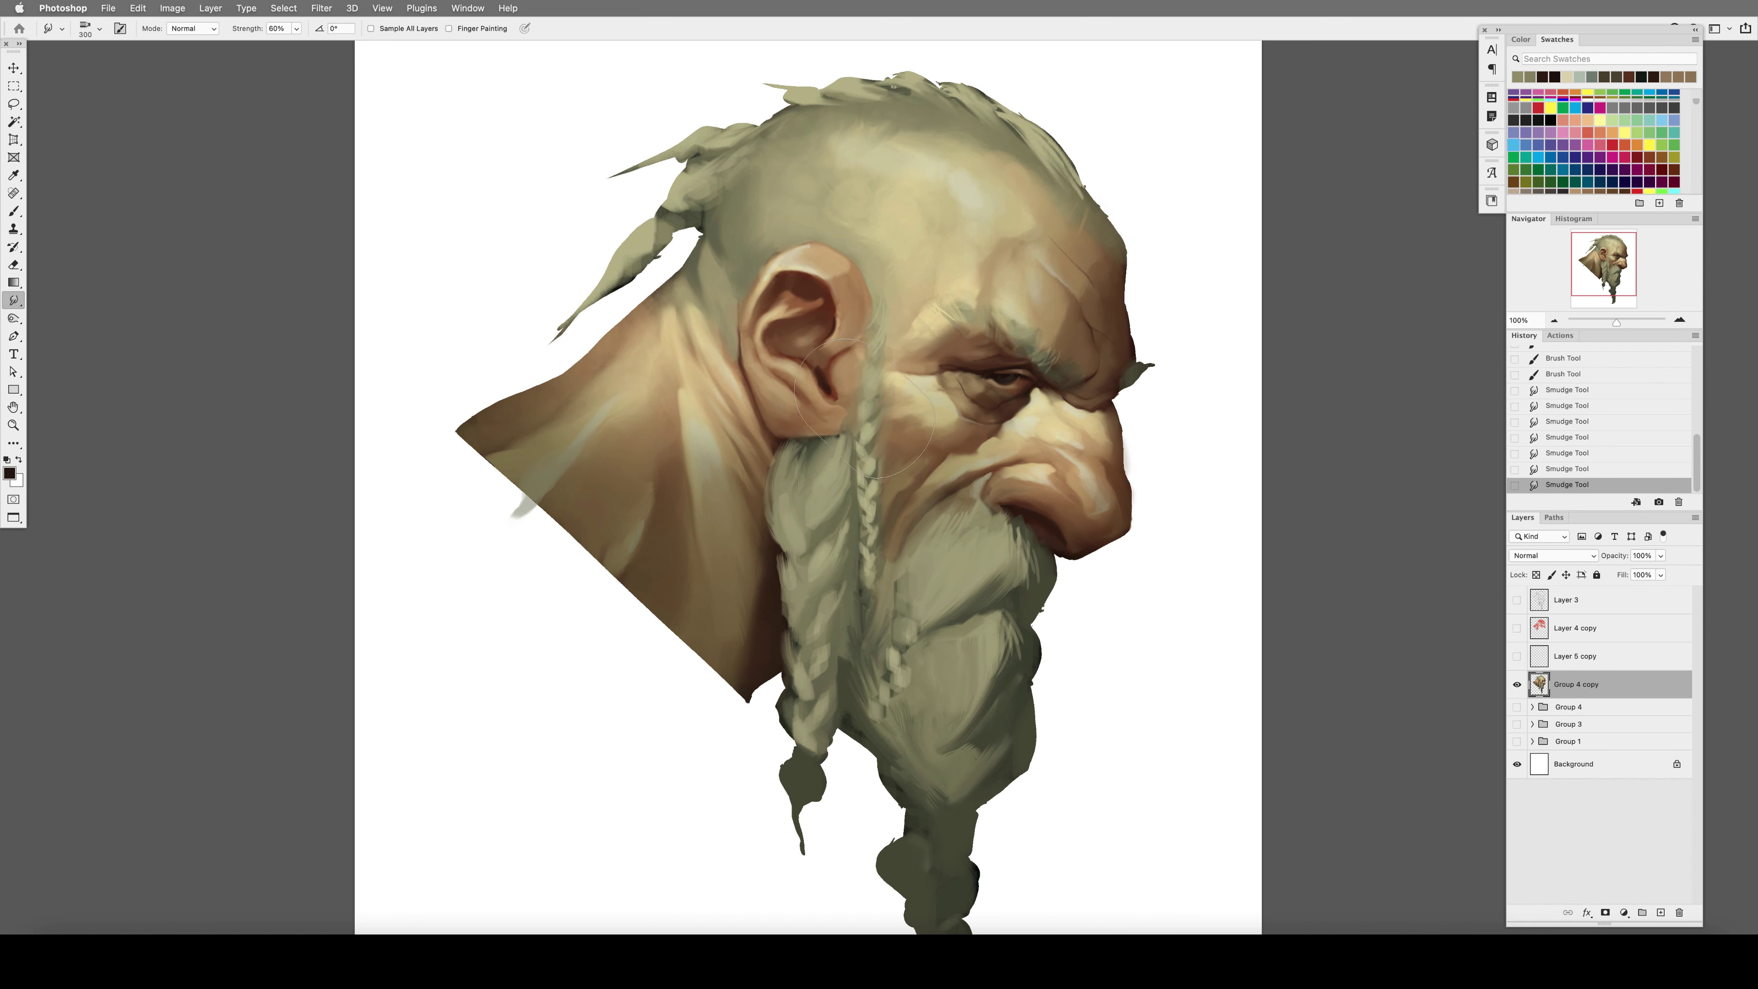
{"action": "key", "text": "bracketleft"}
{"action": "key", "text": "bracketleft"}
{"action": "left_click_drag", "start_coordinate": [817, 381], "coordinate": [821, 374]}
{"action": "key", "text": "bracketright"}
Save, fit the whole portrait in view, and brighten it with Brightness/Contrast.
{"action": "key", "text": "ctrl+s"}
{"action": "key", "text": "z"}
{"action": "left_click", "coordinate": [957, 347], "text": "alt"}
{"action": "key", "text": "ctrl+shift+h"}
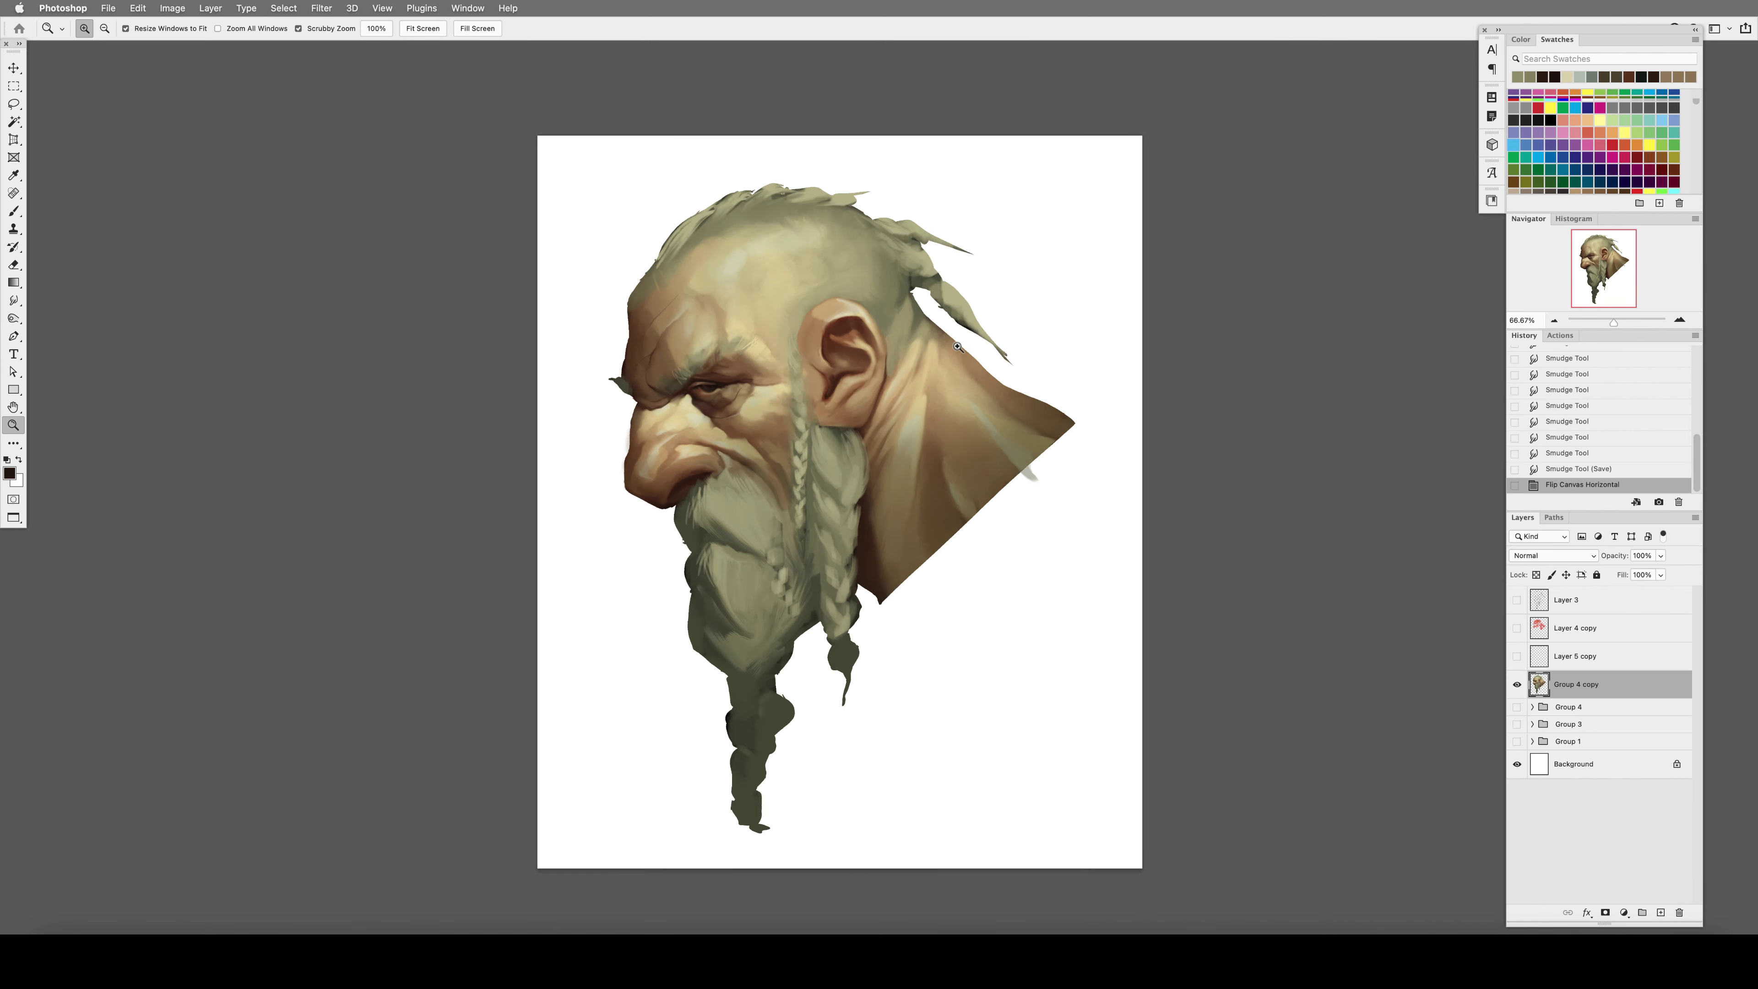
{"action": "key", "text": "ctrl+s"}
{"action": "key", "text": "ctrl+alt+b"}
{"action": "left_click_drag", "start_coordinate": [832, 137], "coordinate": [1158, 188]}
{"action": "left_click", "coordinate": [1232, 206]}
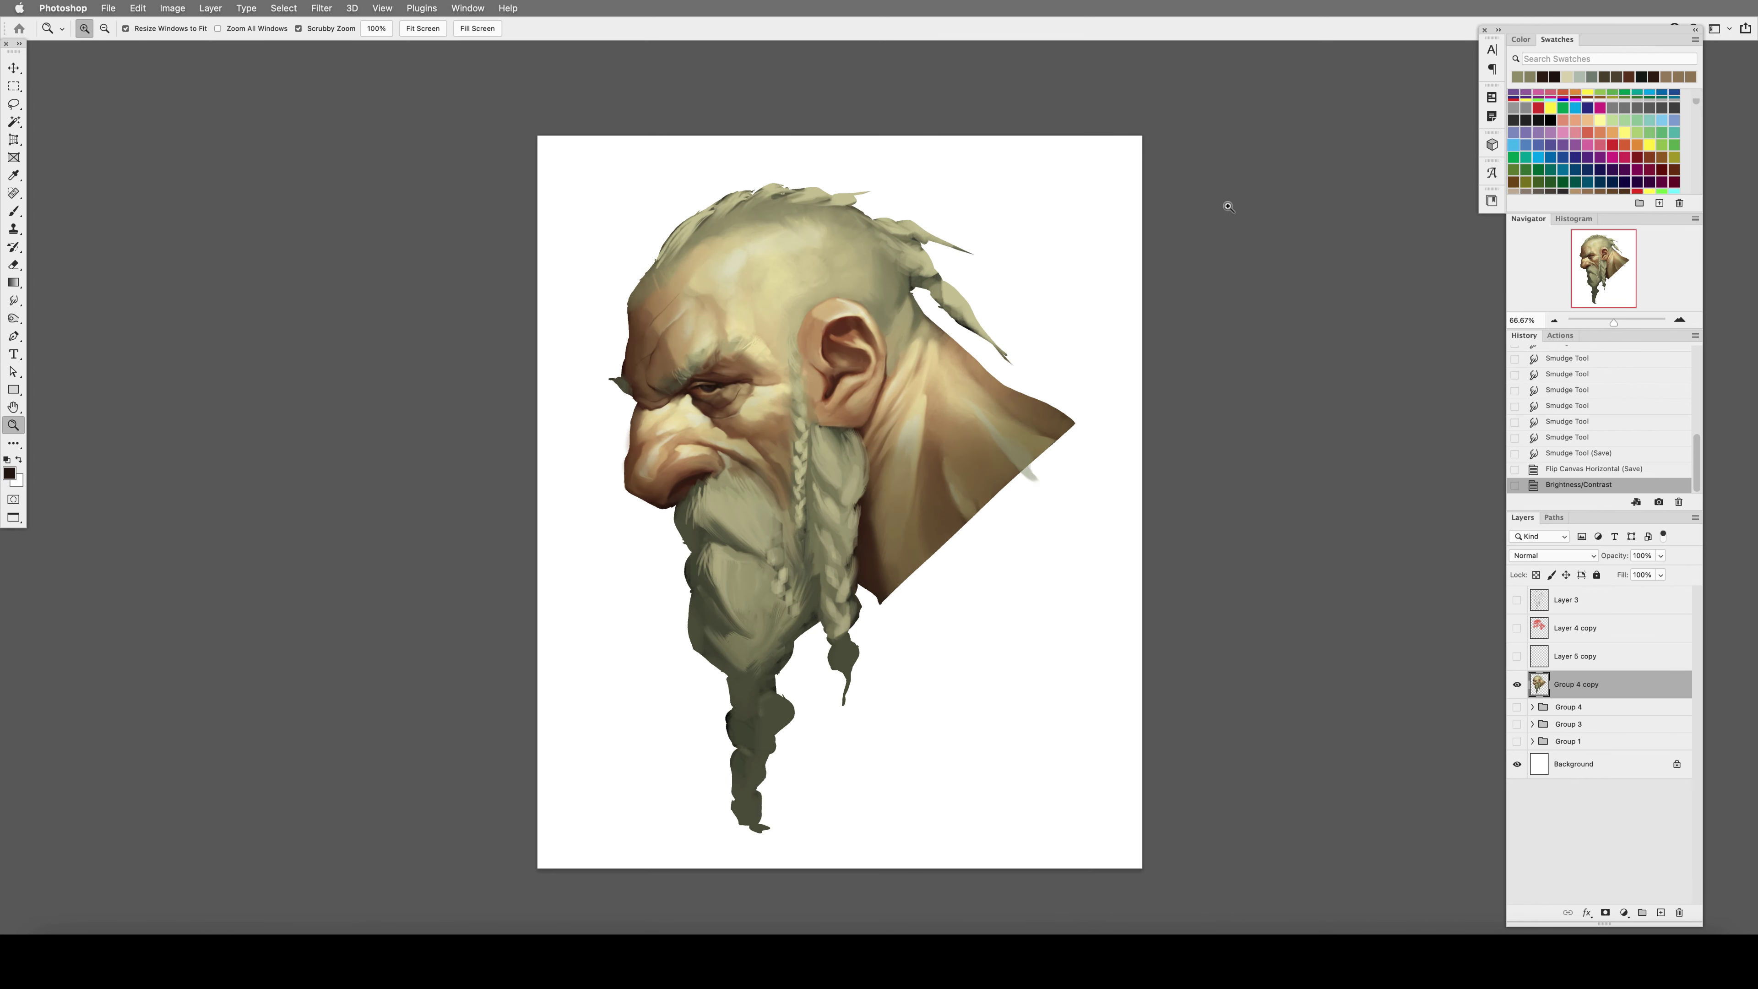
On a new layer, paint tan strokes along the nose and darken the top-left hair strands.
{"action": "key", "text": "ctrl+shift+alt+n"}
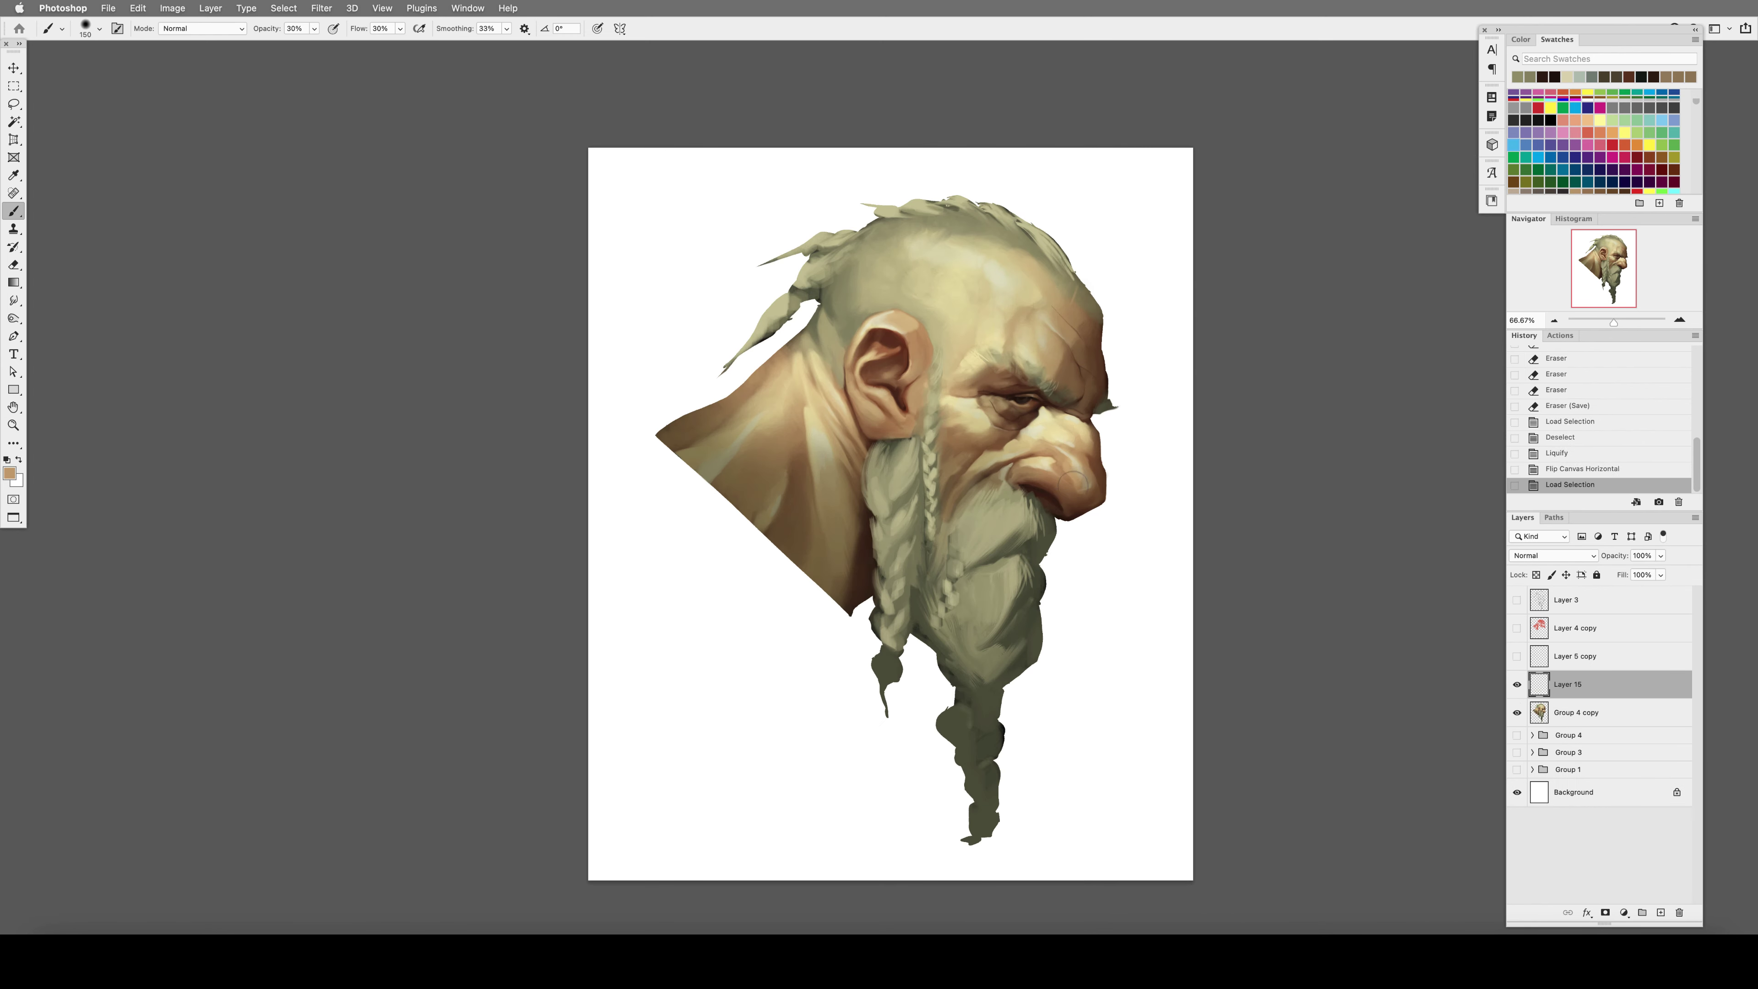
{"action": "mouse_move", "coordinate": [1059, 461]}
{"action": "left_mouse_down"}
{"action": "mouse_move", "coordinate": [1087, 488]}
{"action": "mouse_move", "coordinate": [1037, 443]}
{"action": "mouse_move", "coordinate": [1090, 460]}
{"action": "left_mouse_up"}
{"action": "left_click", "coordinate": [1092, 443], "text": "alt"}
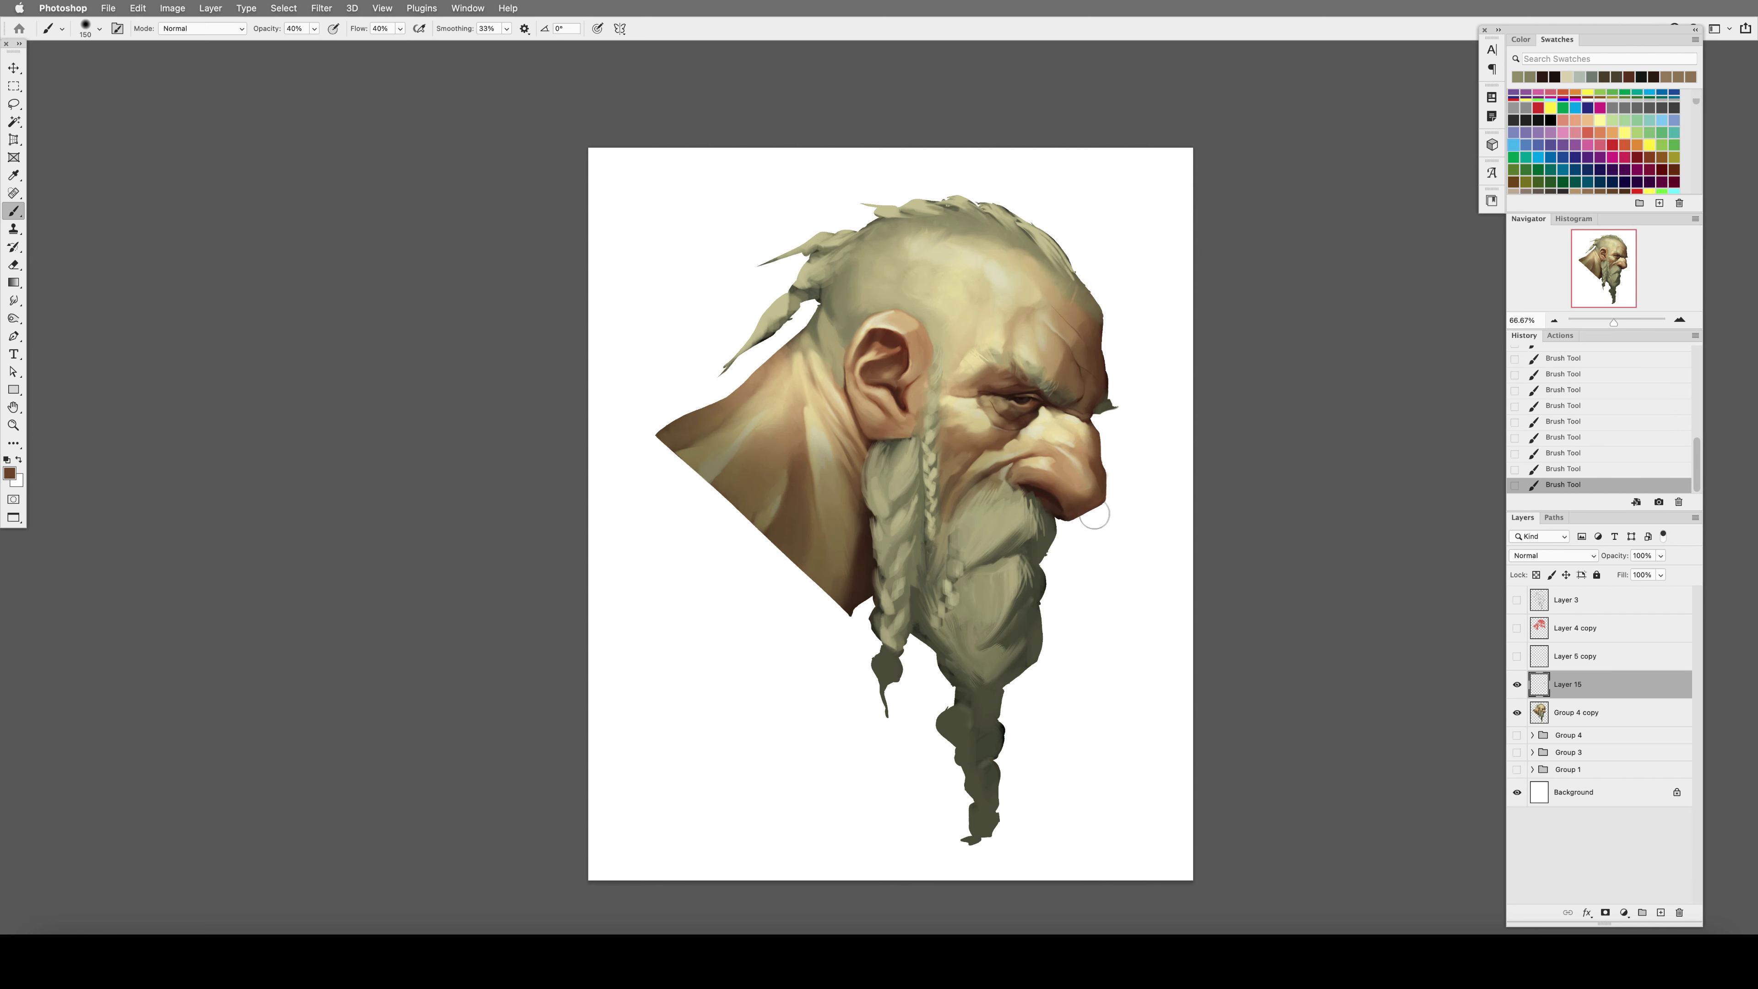
{"action": "key", "text": "3"}
{"action": "key", "text": "shift+3"}
{"action": "key", "text": "5"}
{"action": "key", "text": "bracketright"}
{"action": "key", "text": "bracketright"}
{"action": "key", "text": "bracketright"}
{"action": "key", "text": "bracketright"}
{"action": "key", "text": "bracketright"}
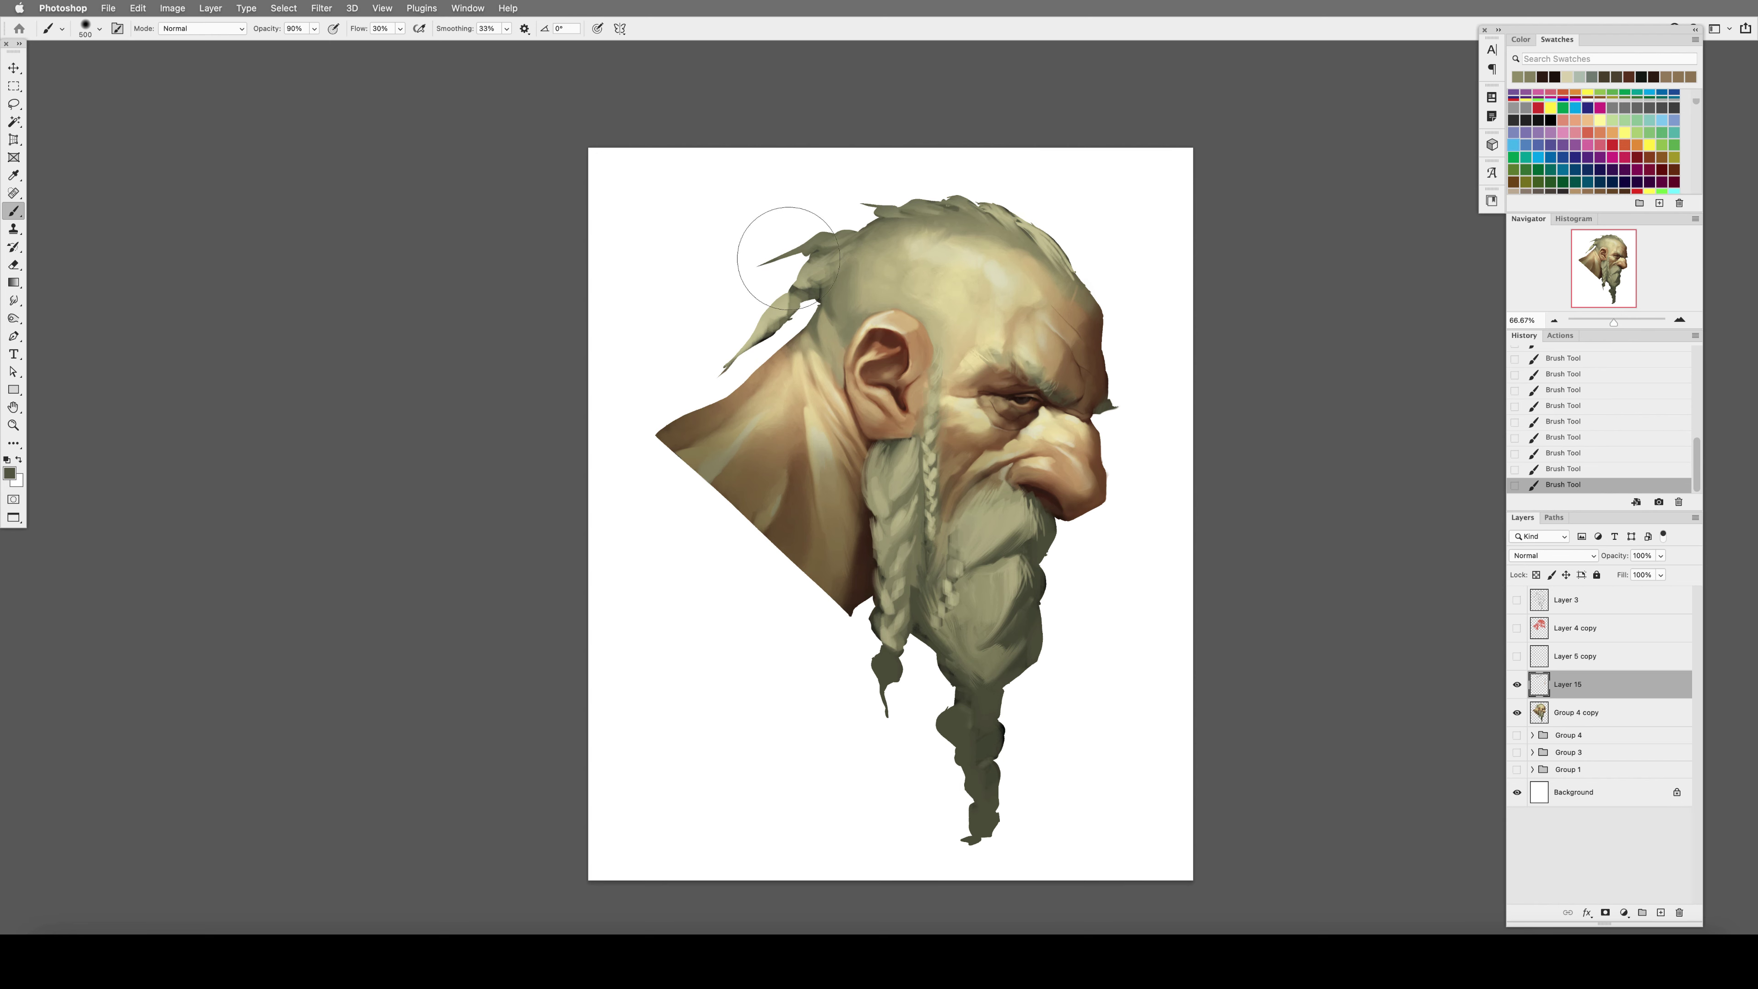
{"action": "mouse_move", "coordinate": [784, 255]}
{"action": "left_mouse_down"}
{"action": "mouse_move", "coordinate": [804, 205]}
{"action": "mouse_move", "coordinate": [816, 287]}
{"action": "mouse_move", "coordinate": [734, 367]}
{"action": "mouse_move", "coordinate": [687, 346]}
{"action": "mouse_move", "coordinate": [675, 361]}
{"action": "left_mouse_up"}
Repaint the nose with pale yellow using a 125 brush at 23% opacity on the mirrored canvas.
{"action": "key", "text": "h"}
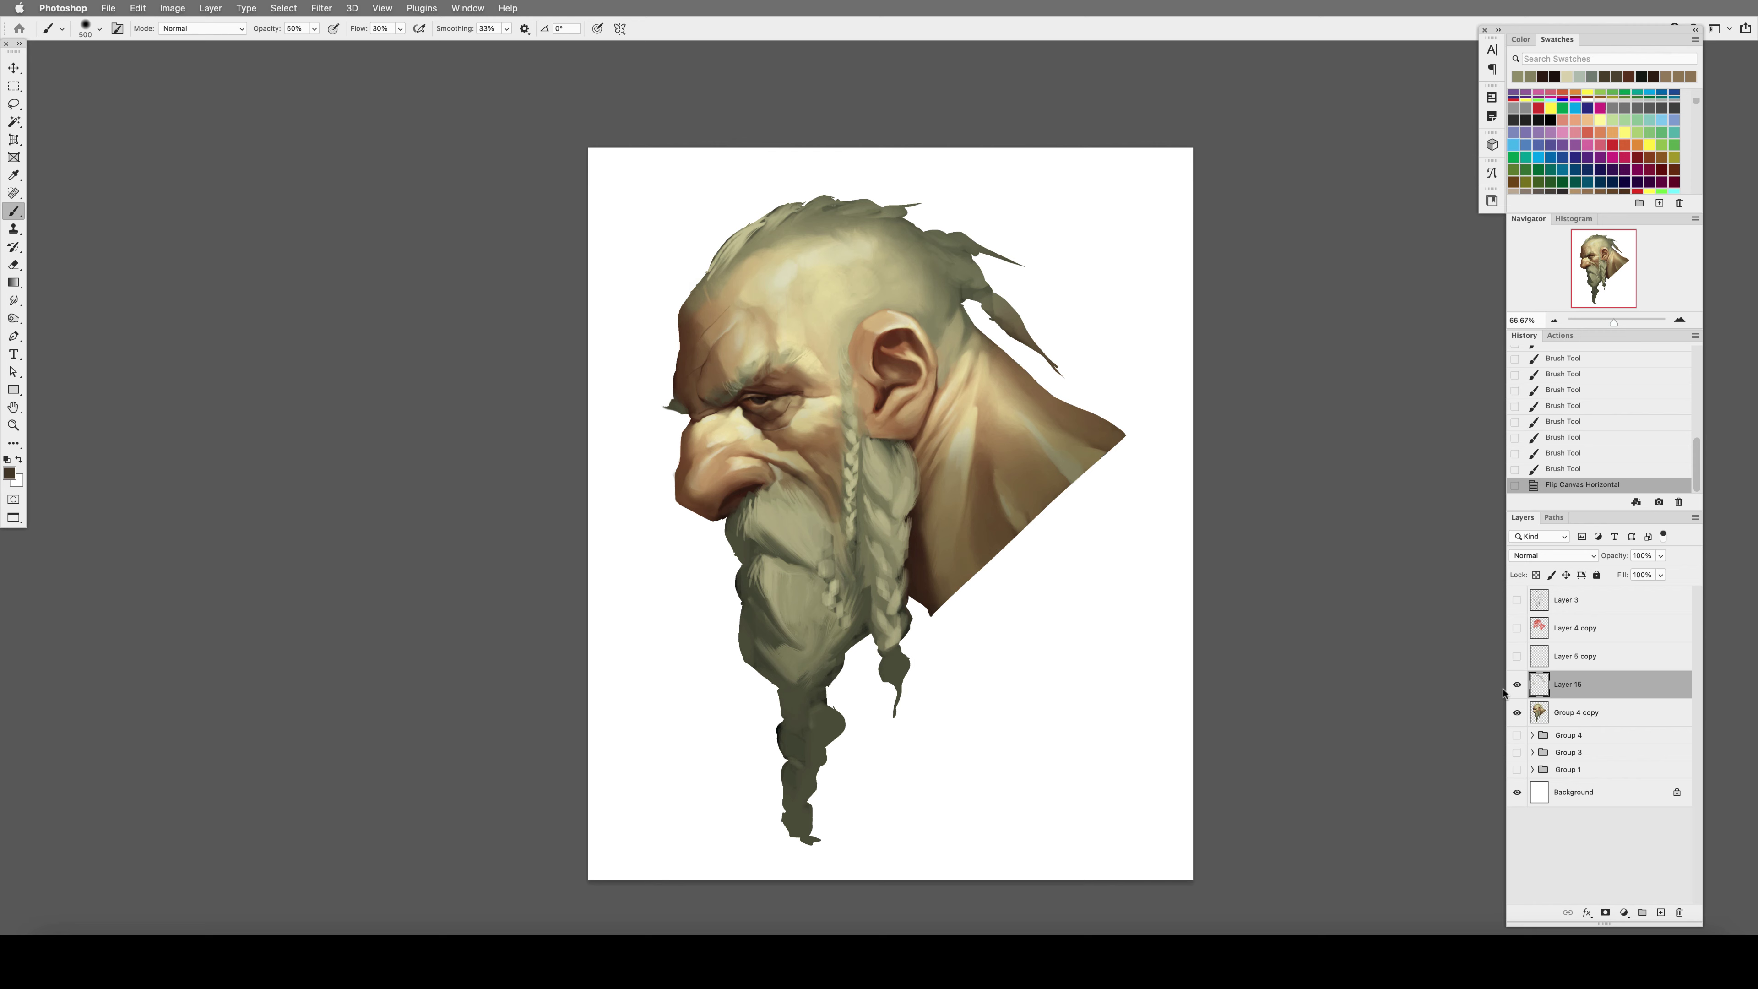
{"action": "left_click", "coordinate": [1539, 721], "text": "super"}
{"action": "left_click", "coordinate": [722, 438], "text": "alt"}
{"action": "key", "text": "bracketleft"}
{"action": "key", "text": "bracketleft"}
{"action": "key", "text": "bracketleft"}
{"action": "key", "text": "2"}
{"action": "key", "text": "3"}
{"action": "key", "text": "bracketleft"}
{"action": "mouse_move", "coordinate": [698, 476]}
{"action": "left_mouse_down"}
{"action": "mouse_move", "coordinate": [736, 445]}
{"action": "mouse_move", "coordinate": [727, 470]}
{"action": "mouse_move", "coordinate": [708, 486]}
{"action": "mouse_move", "coordinate": [770, 400]}
{"action": "mouse_move", "coordinate": [705, 499]}
{"action": "mouse_move", "coordinate": [689, 490]}
{"action": "mouse_move", "coordinate": [712, 426]}
{"action": "mouse_move", "coordinate": [695, 442]}
{"action": "mouse_move", "coordinate": [735, 405]}
{"action": "left_mouse_up"}
{"action": "left_click", "coordinate": [724, 417], "text": "alt"}
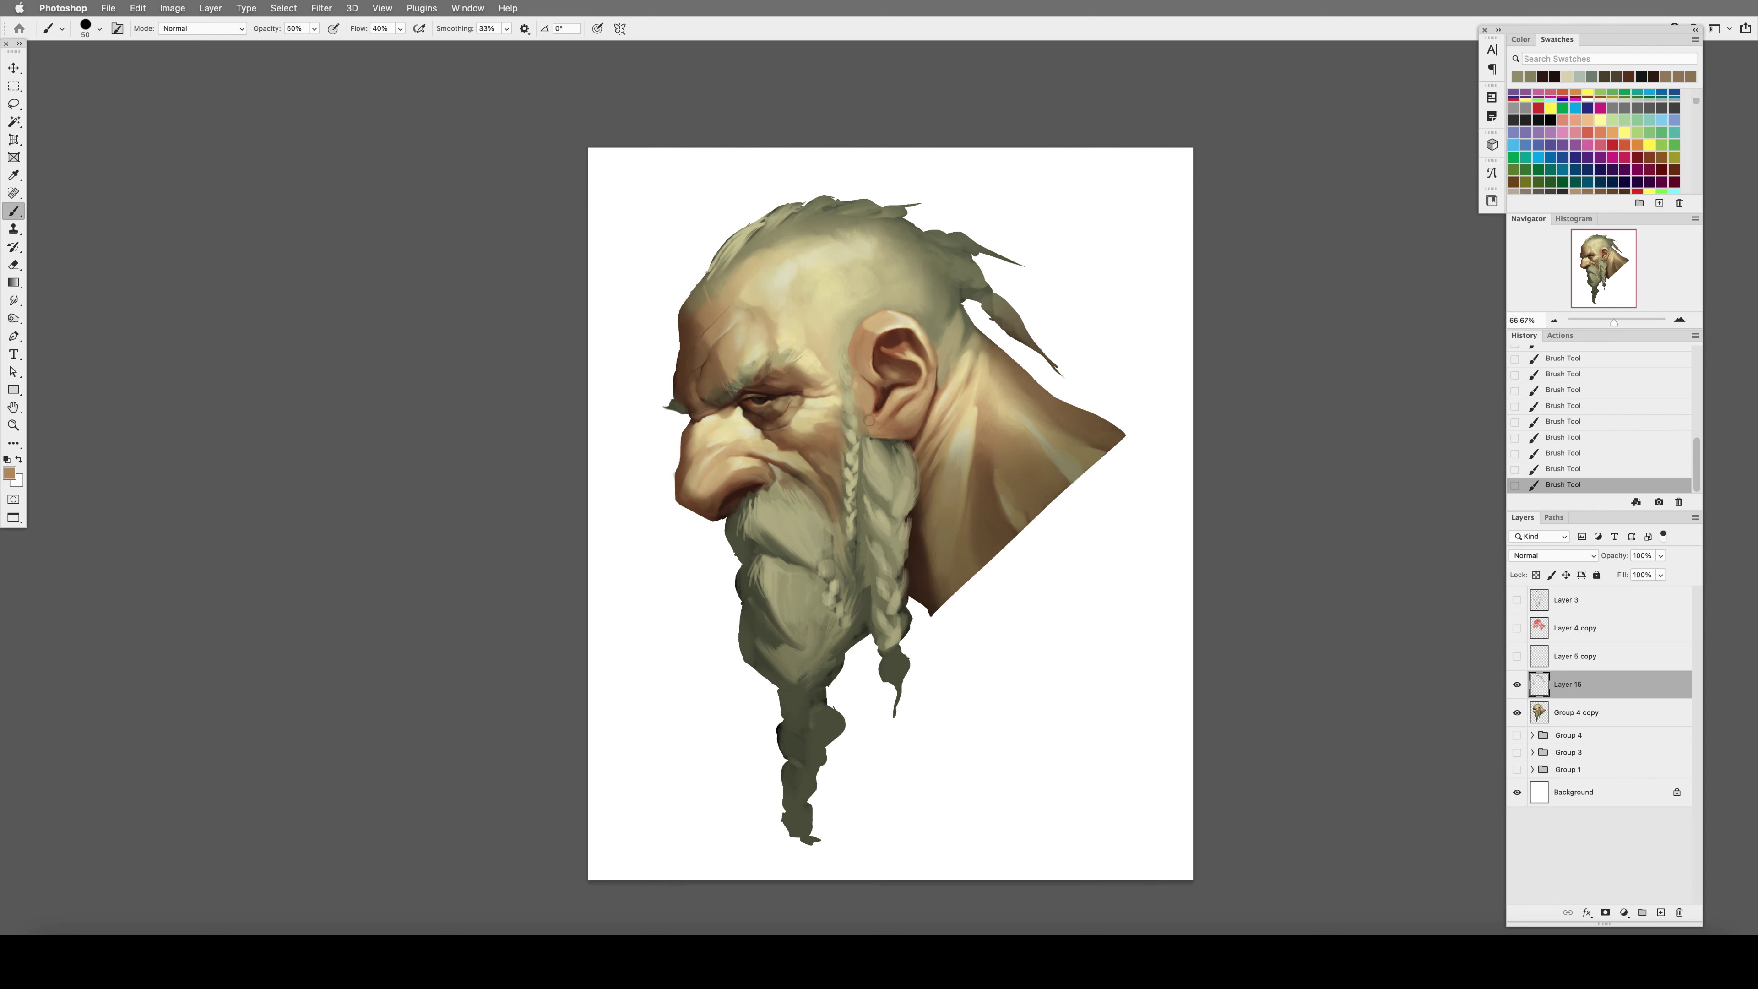
Flip the canvas and erase the stray dark strokes on the head with a 600 eraser.
{"action": "key", "text": "h"}
{"action": "key", "text": "e"}
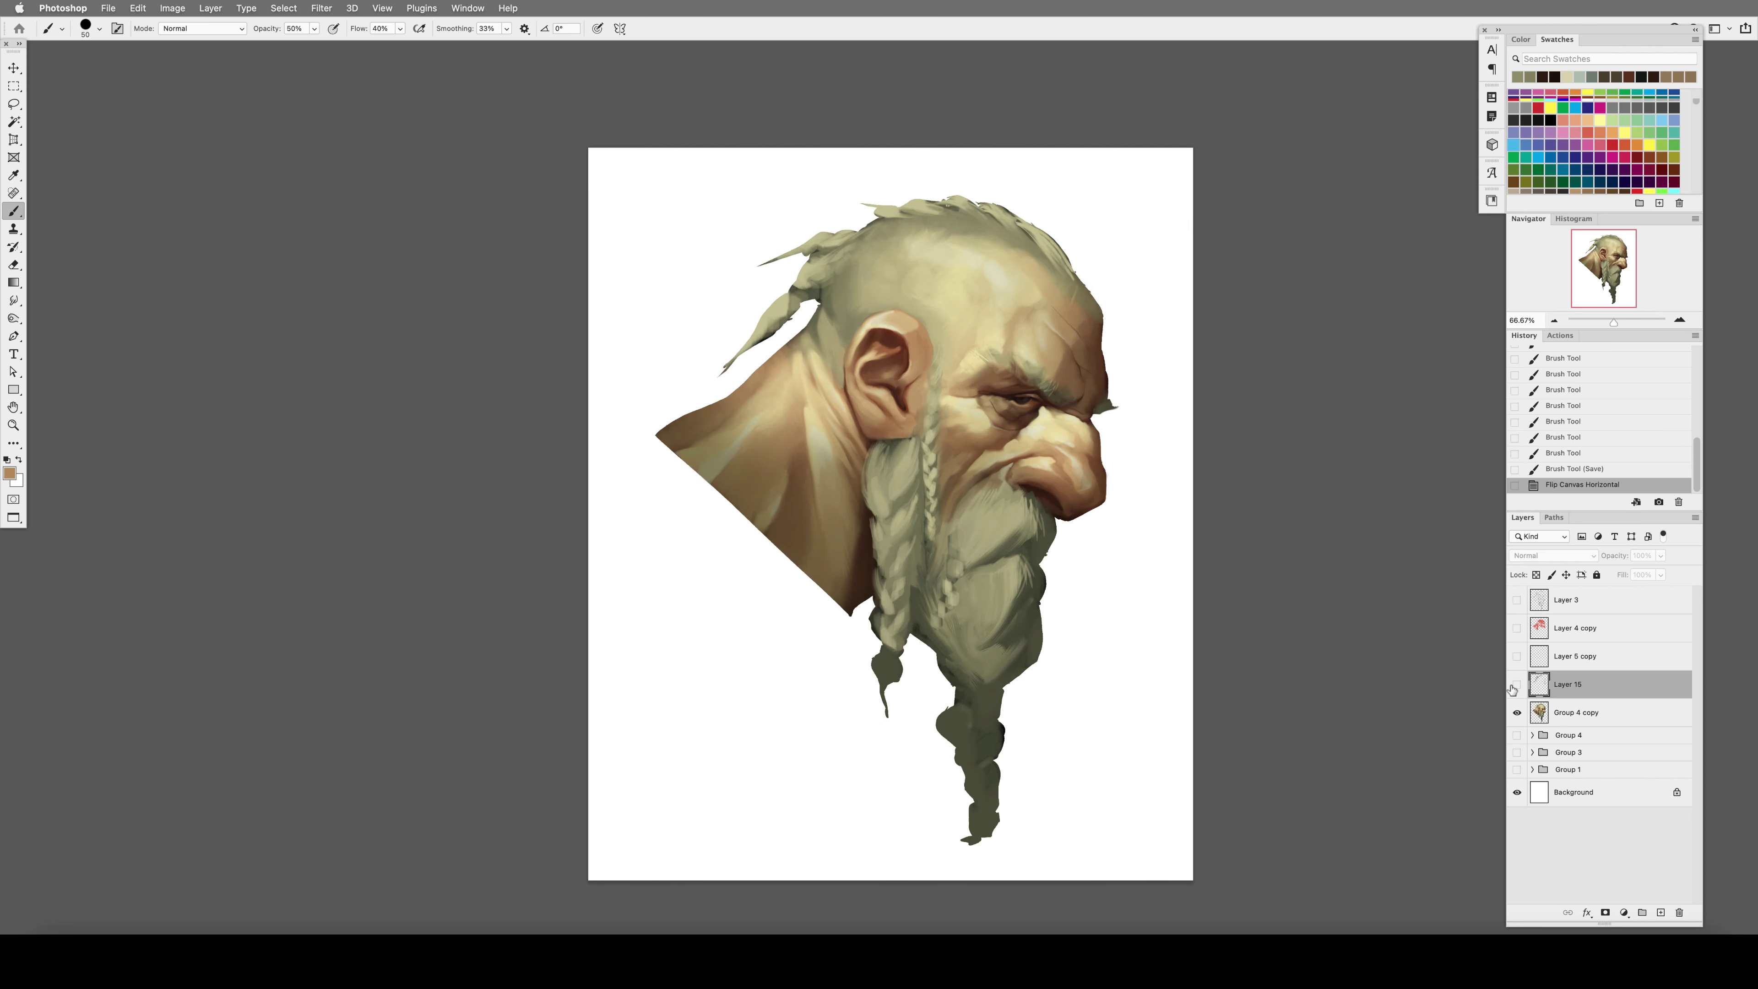
{"action": "key", "text": "bracketright"}
{"action": "key", "text": "bracketright"}
{"action": "key", "text": "bracketright"}
{"action": "key", "text": "bracketright"}
{"action": "key", "text": "bracketright"}
{"action": "key", "text": "bracketright"}
{"action": "key", "text": "bracketright"}
{"action": "key", "text": "bracketright"}
{"action": "key", "text": "bracketright"}
{"action": "key", "text": "bracketright"}
{"action": "key", "text": "bracketright"}
{"action": "key", "text": "bracketright"}
{"action": "mouse_move", "coordinate": [805, 216]}
{"action": "left_mouse_down"}
{"action": "mouse_move", "coordinate": [832, 157]}
{"action": "mouse_move", "coordinate": [1031, 180]}
{"action": "left_mouse_up"}
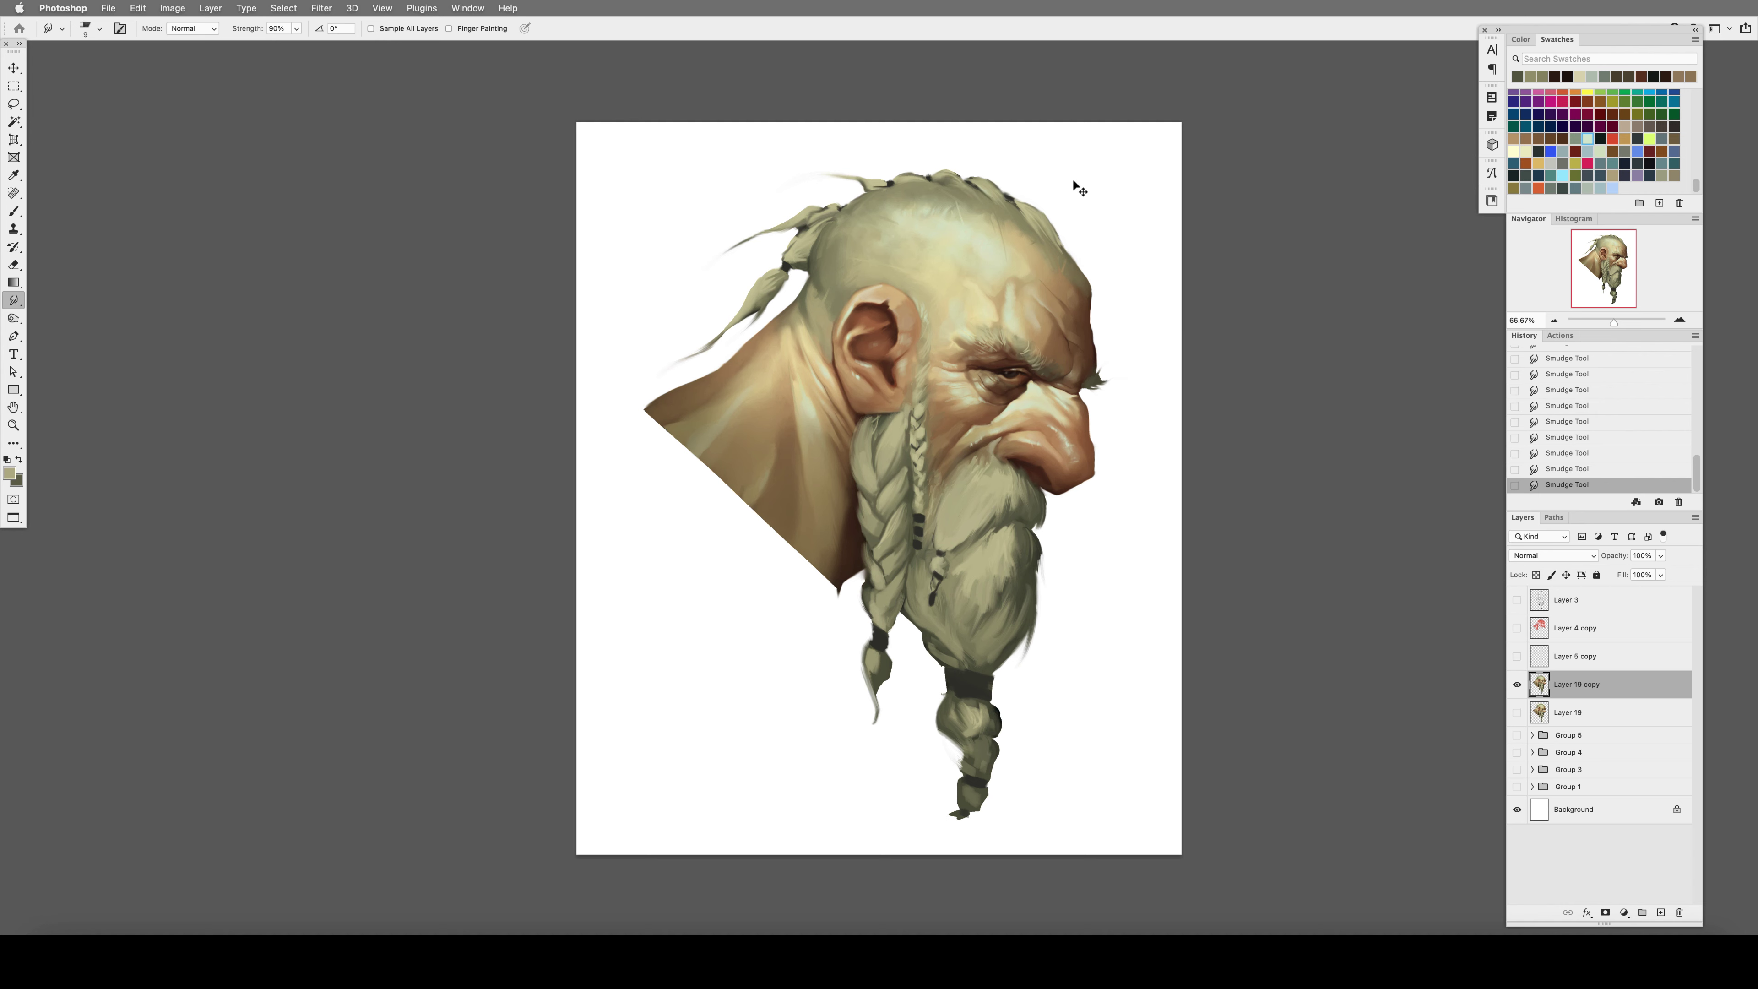
Smudge the beard braids and strands at size 25 with higher strength, flipping the canvas to check.
{"action": "key", "text": "bracketleft"}
{"action": "left_click_drag", "start_coordinate": [992, 302], "coordinate": [1001, 316]}
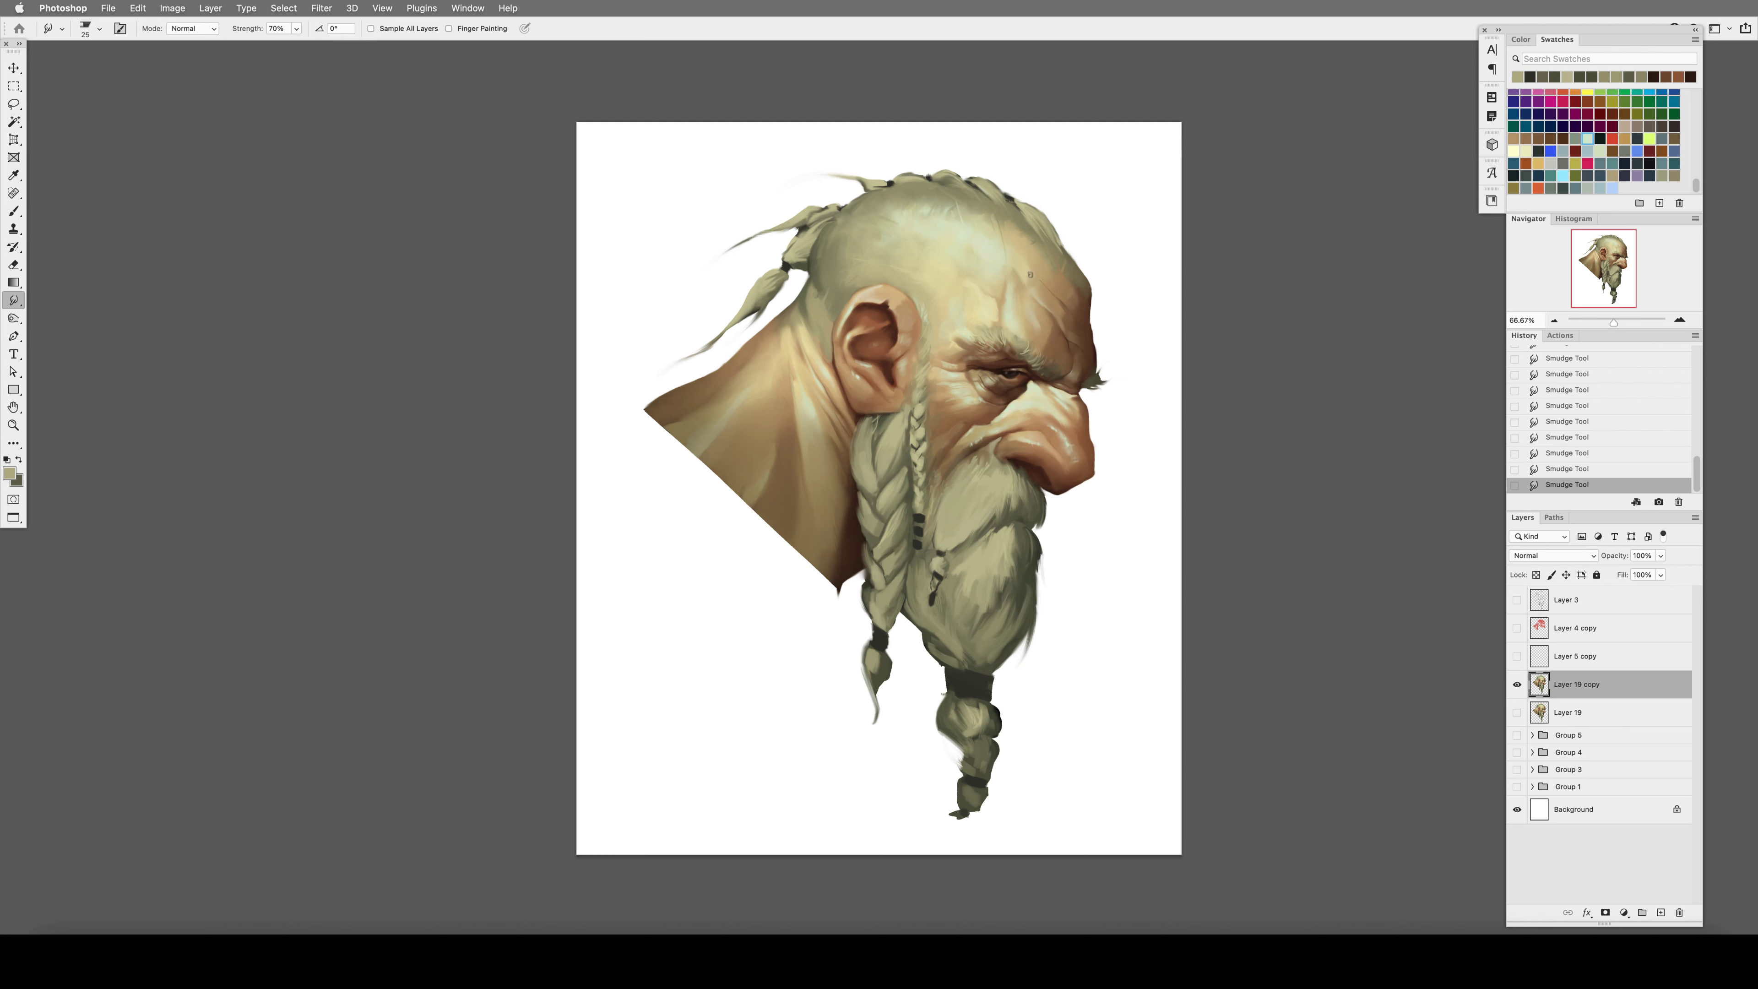
{"action": "key", "text": "9"}
{"action": "key", "text": "h"}
{"action": "key", "text": "bracketright"}
{"action": "left_click_drag", "start_coordinate": [737, 279], "coordinate": [758, 265]}
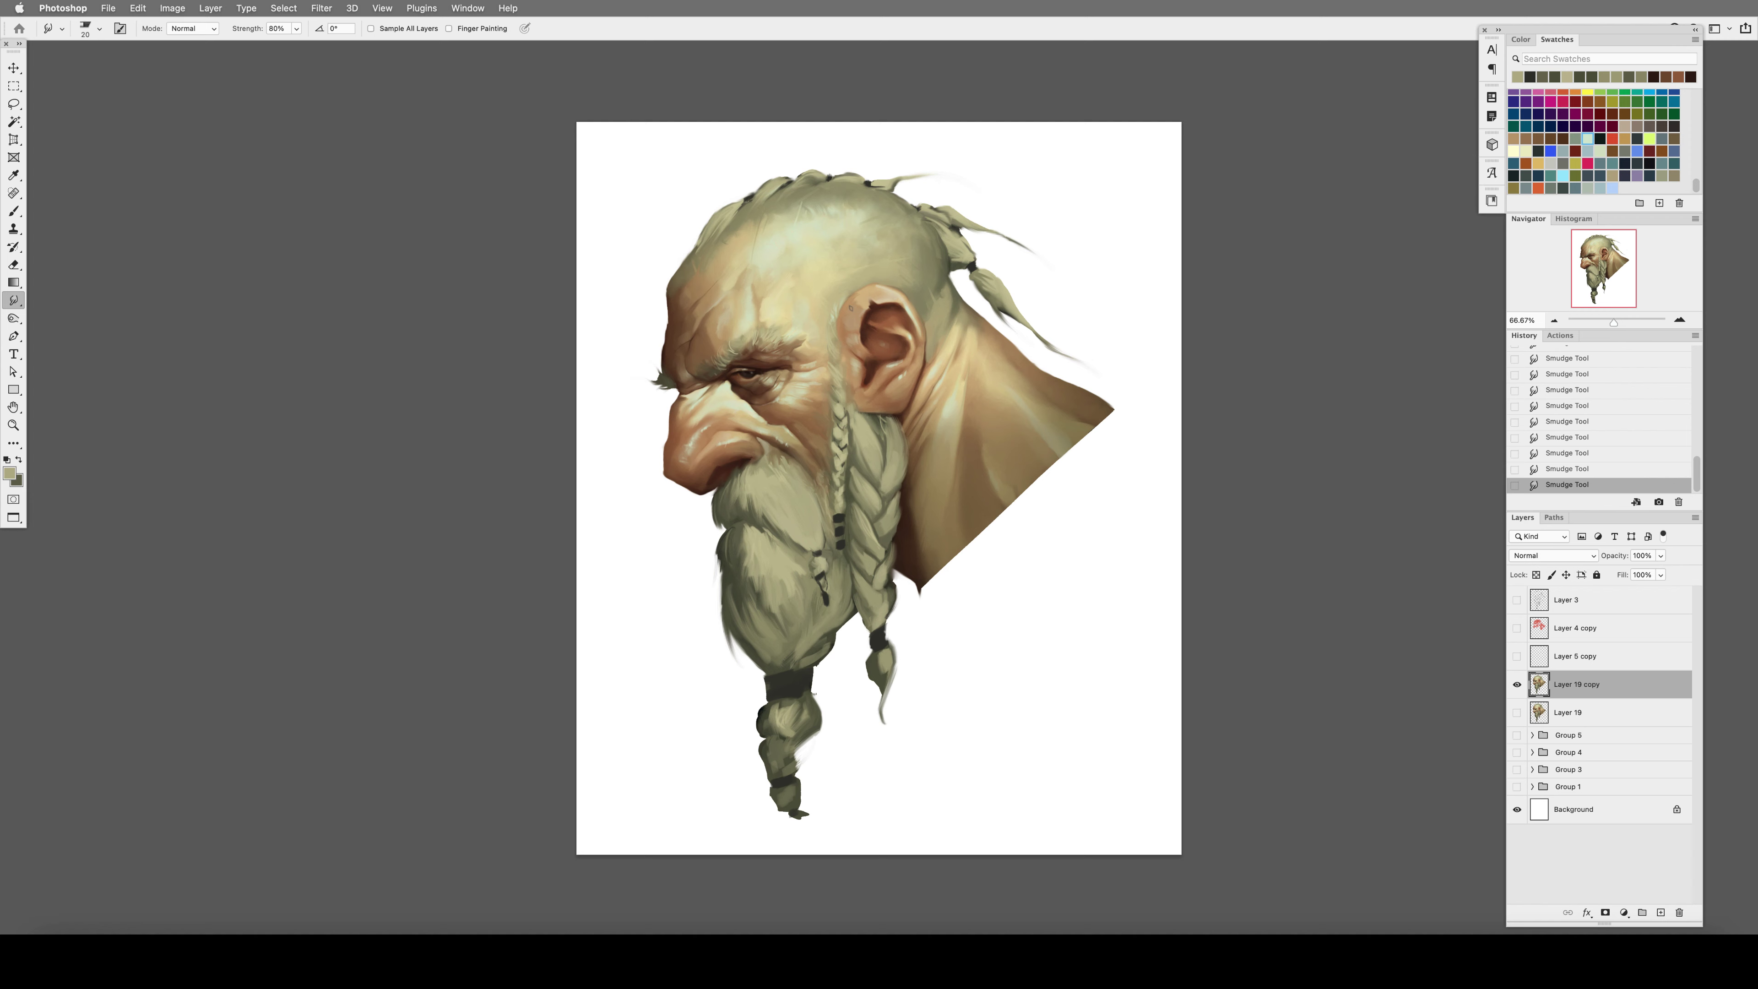
On a new layer, darken the lower beard and lower braid with dark olive strokes.
{"action": "key", "text": "b"}
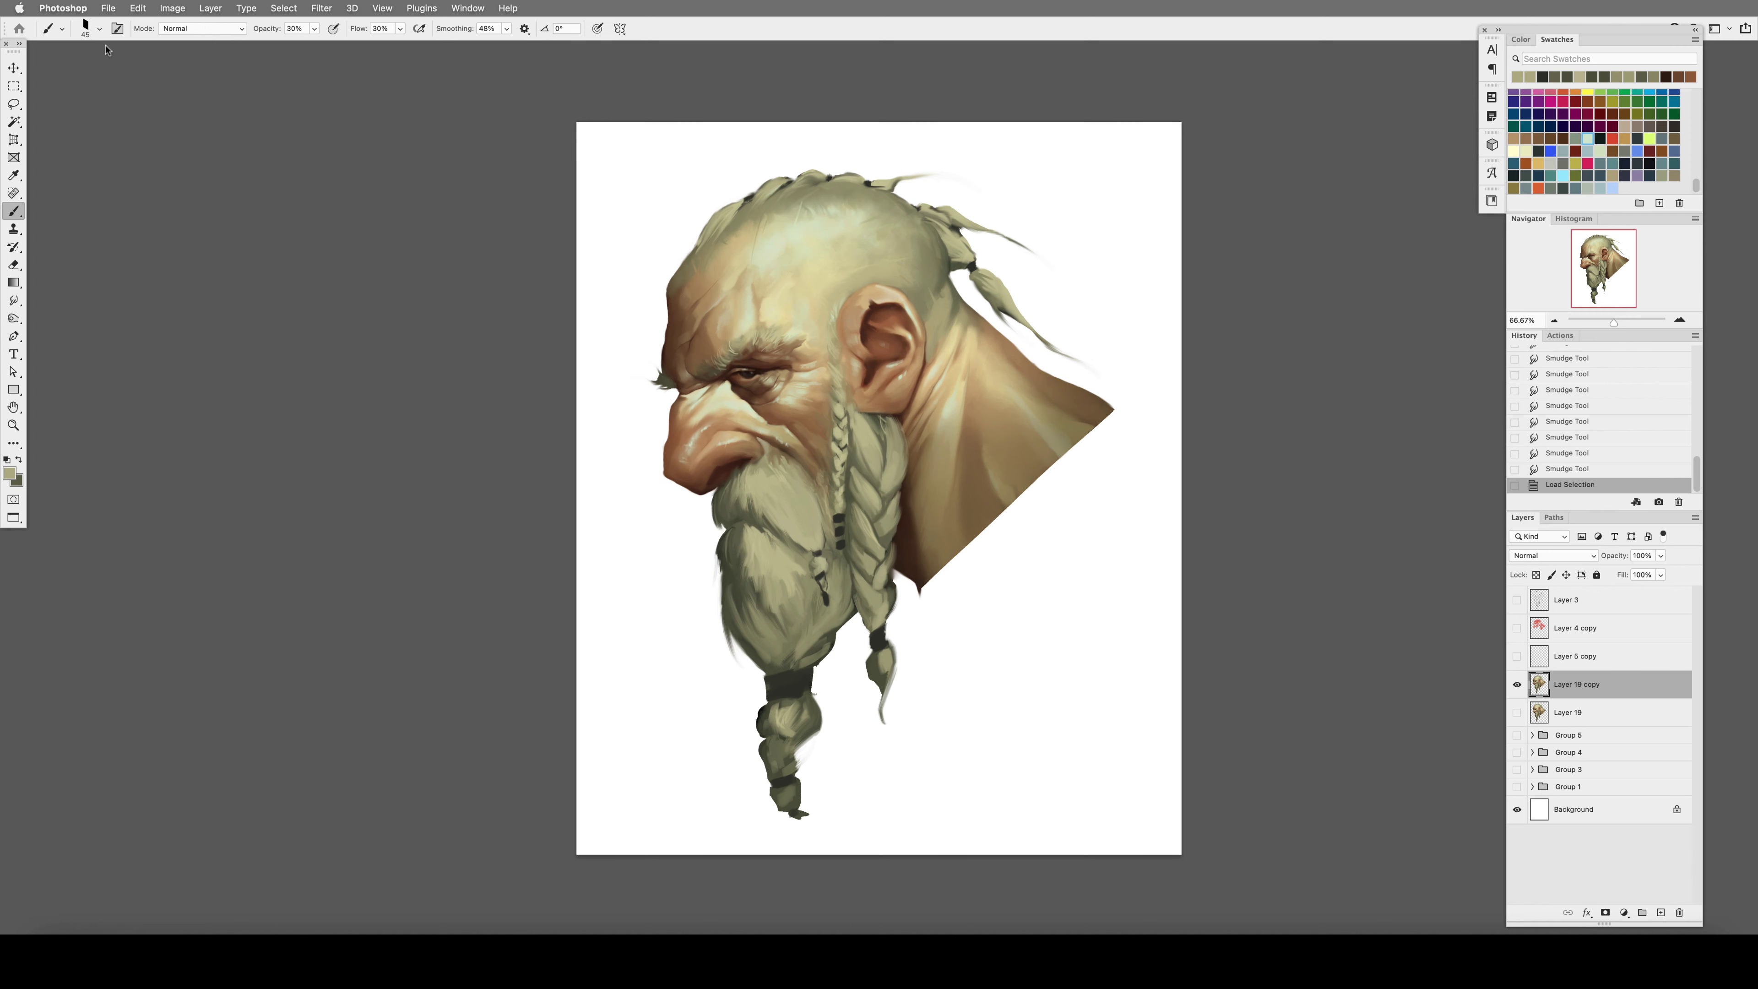
{"action": "left_click", "coordinate": [99, 28]}
{"action": "key", "text": "Return"}
{"action": "key", "text": "ctrl+shift+alt+n"}
{"action": "left_click", "coordinate": [763, 640], "text": "alt"}
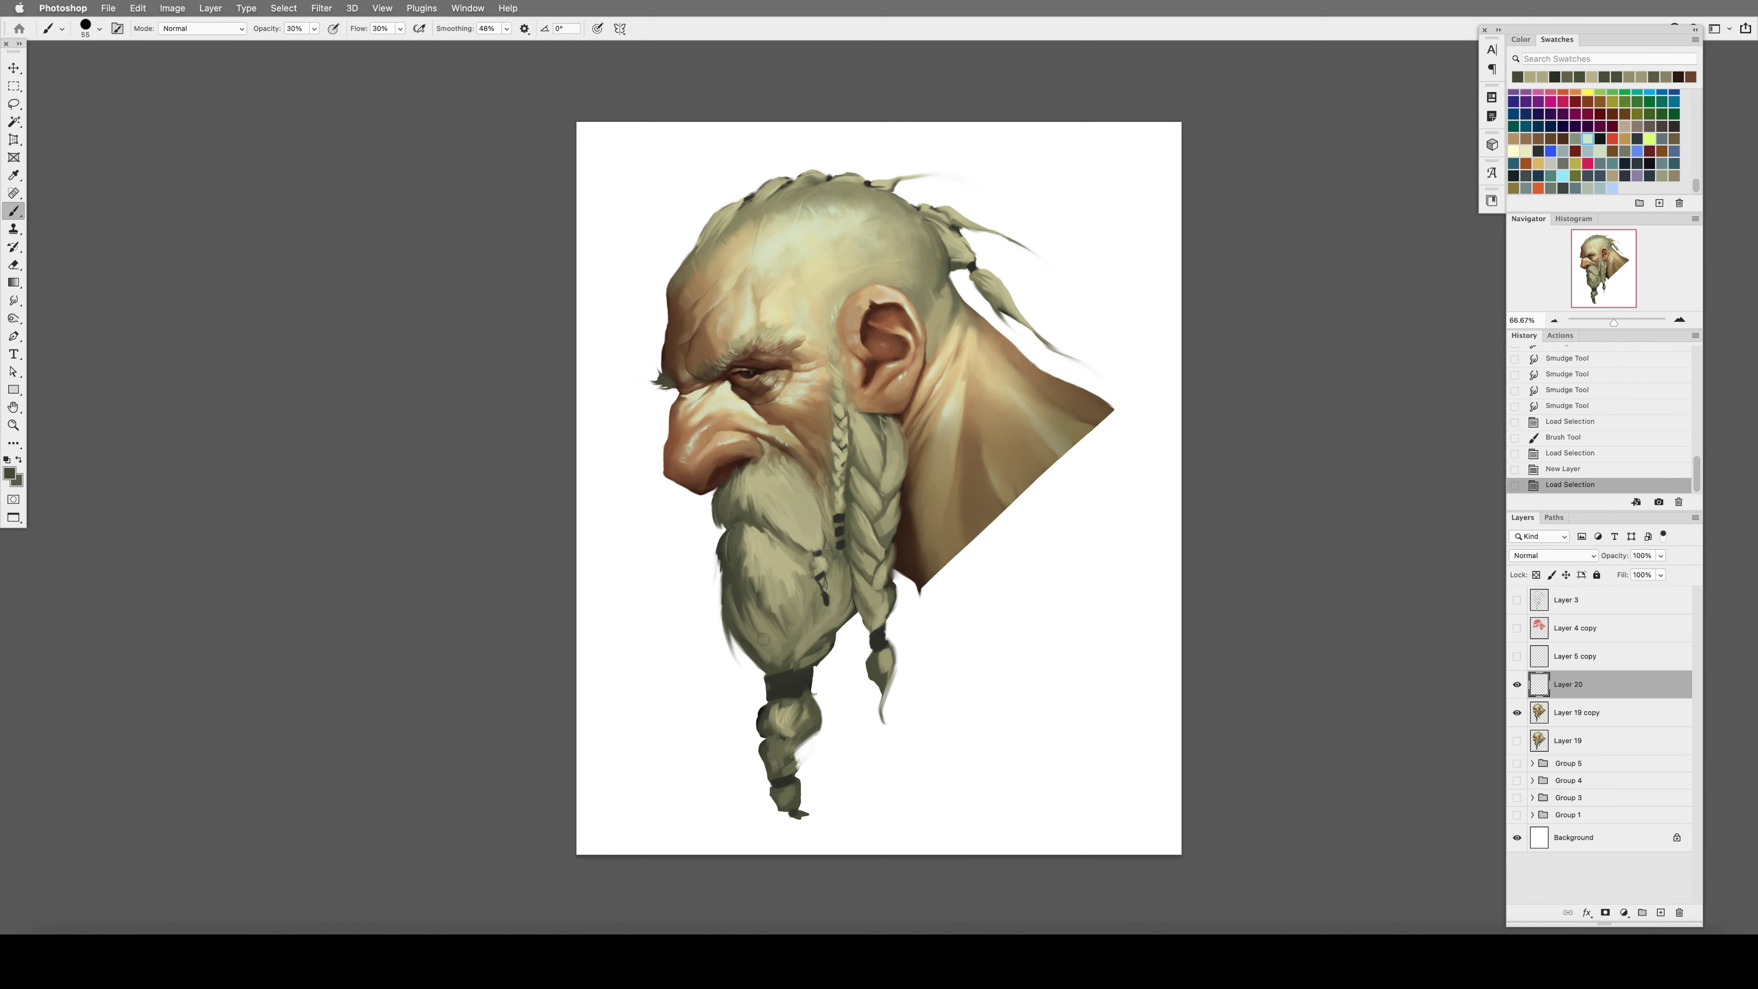
{"action": "left_click_drag", "start_coordinate": [813, 610], "coordinate": [775, 664]}
{"action": "left_click_drag", "start_coordinate": [720, 609], "coordinate": [788, 720]}
{"action": "key", "text": "bracketright"}
{"action": "key", "text": "bracketright"}
{"action": "key", "text": "bracketright"}
{"action": "key", "text": "bracketright"}
{"action": "key", "text": "bracketright"}
{"action": "key", "text": "bracketright"}
{"action": "key", "text": "bracketright"}
{"action": "key", "text": "bracketright"}
{"action": "key", "text": "bracketright"}
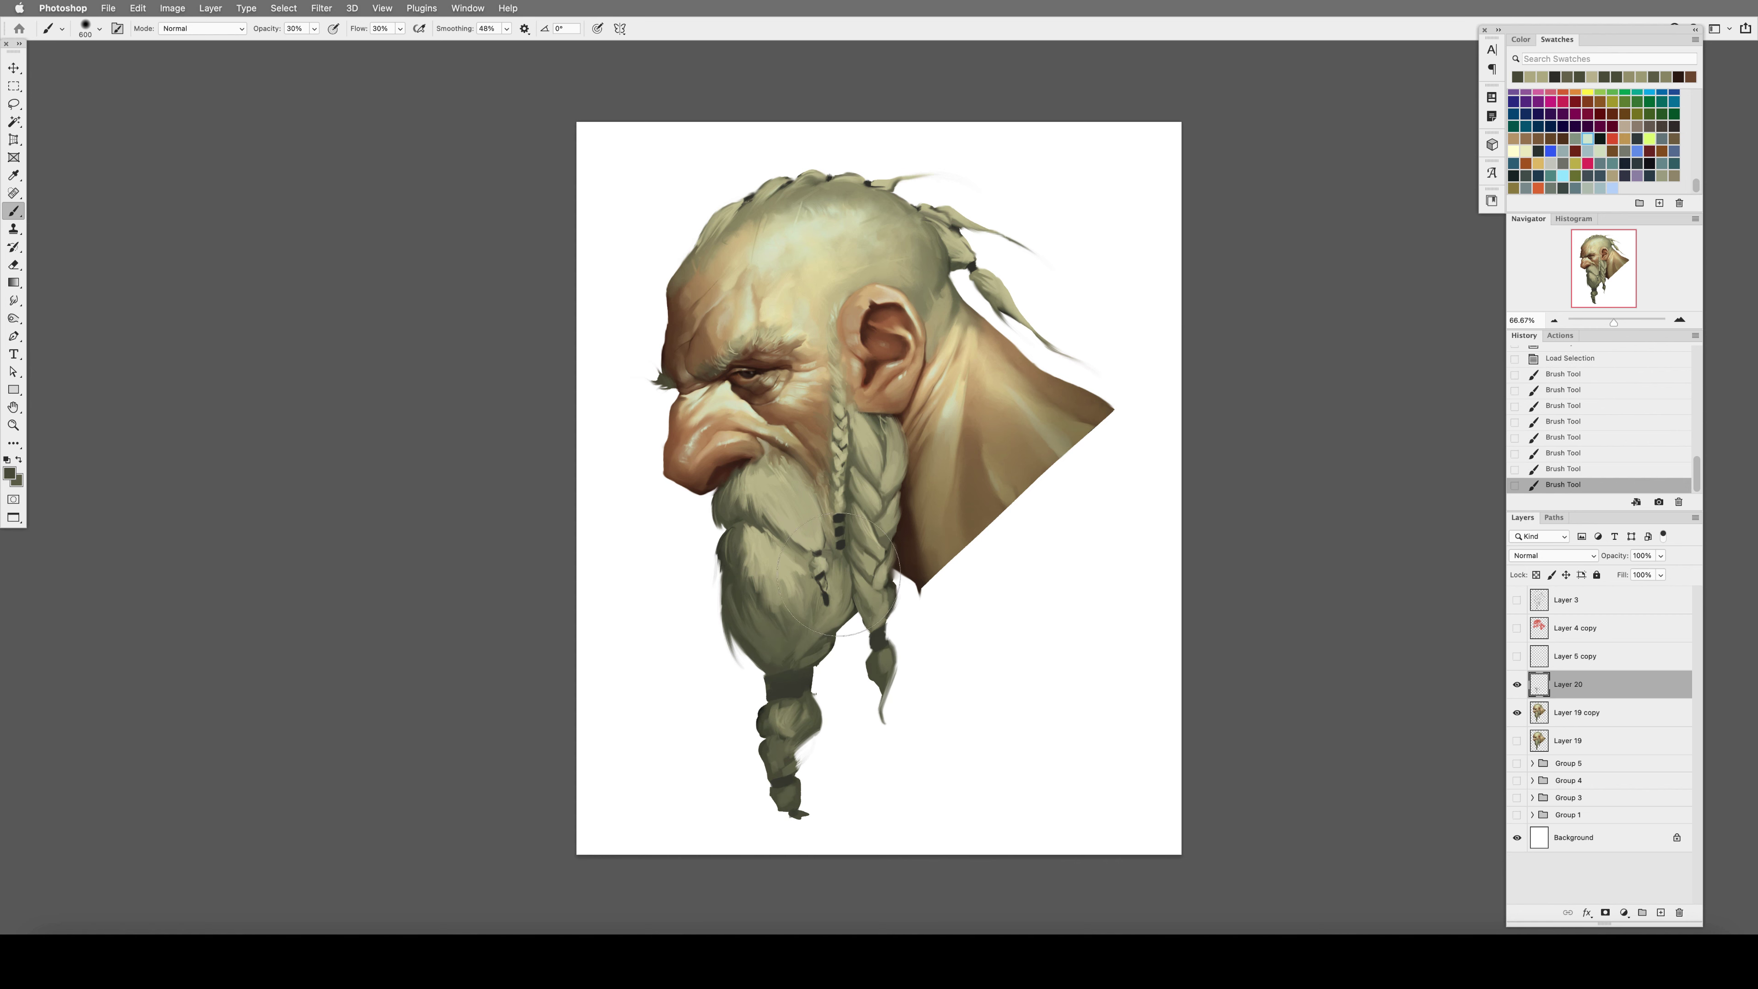
{"action": "left_click_drag", "start_coordinate": [816, 603], "coordinate": [727, 693]}
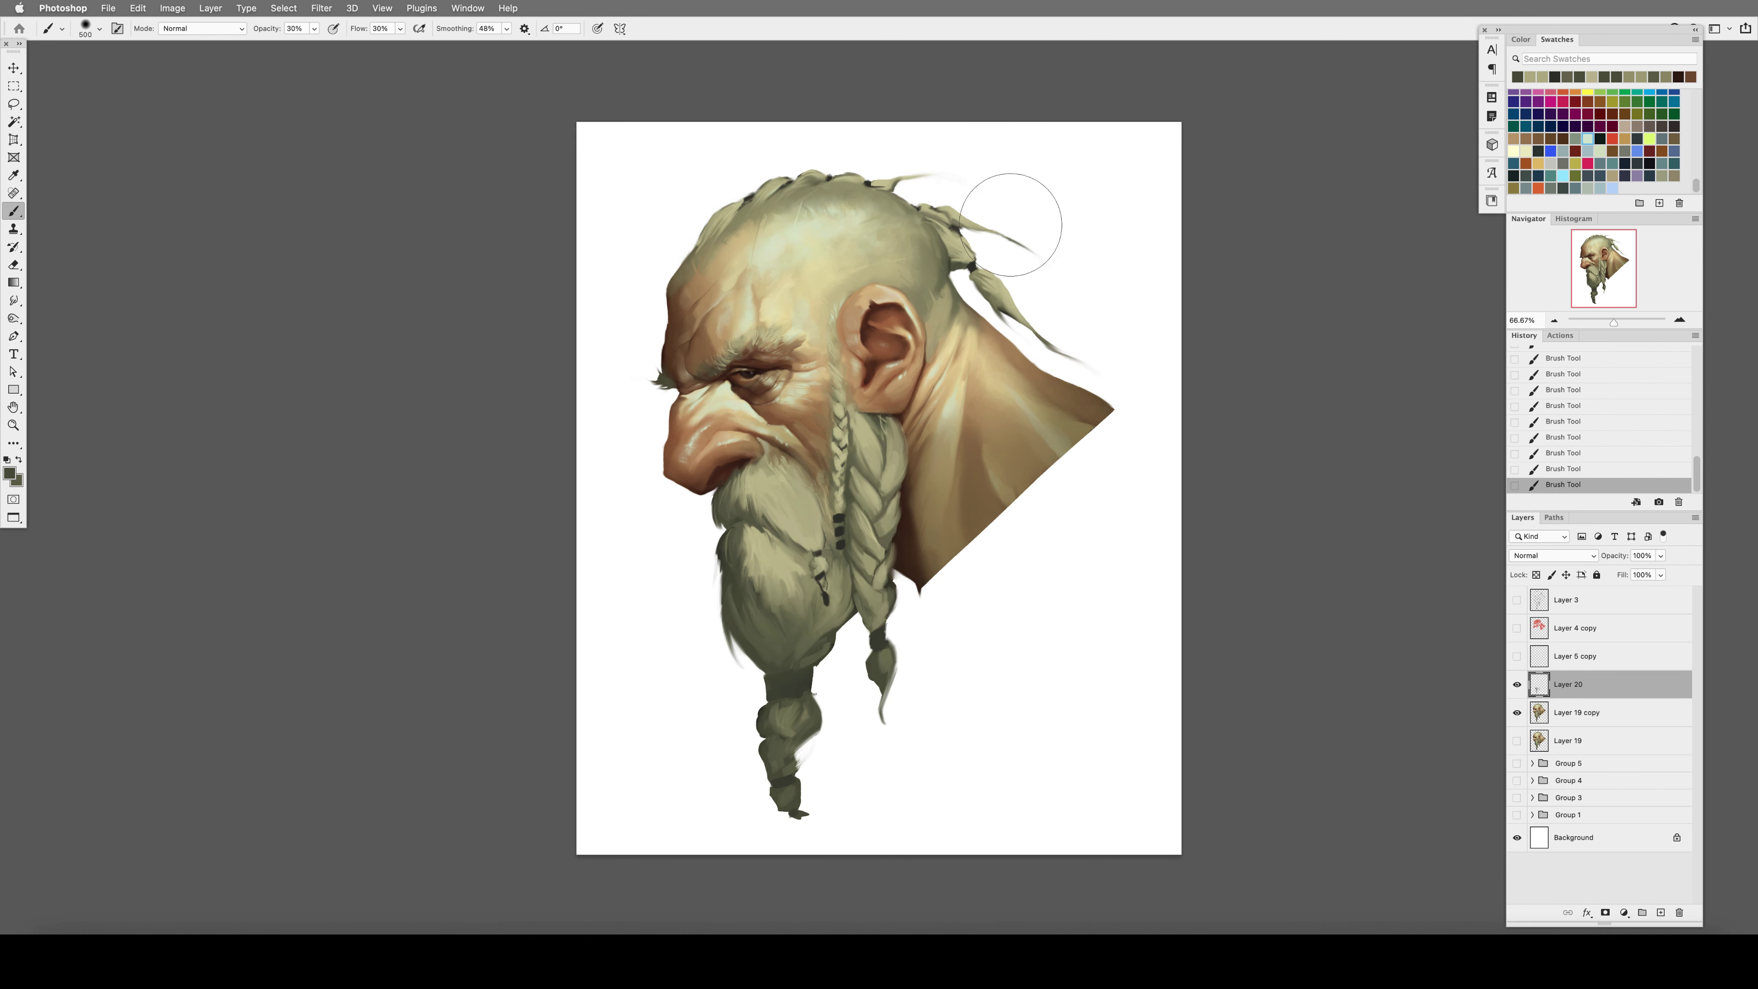
Smudge the fresh beard paint, compare the layer's visibility, and merge it down into Layer 19 copy.
{"action": "left_click", "coordinate": [879, 412], "text": "alt"}
{"action": "key", "text": "bracketleft"}
{"action": "key", "text": "bracketleft"}
{"action": "key", "text": "bracketleft"}
{"action": "key", "text": "bracketleft"}
{"action": "key", "text": "bracketleft"}
{"action": "key", "text": "bracketleft"}
{"action": "key", "text": "bracketleft"}
{"action": "key", "text": "shift+3"}
{"action": "key", "text": "shift+4"}
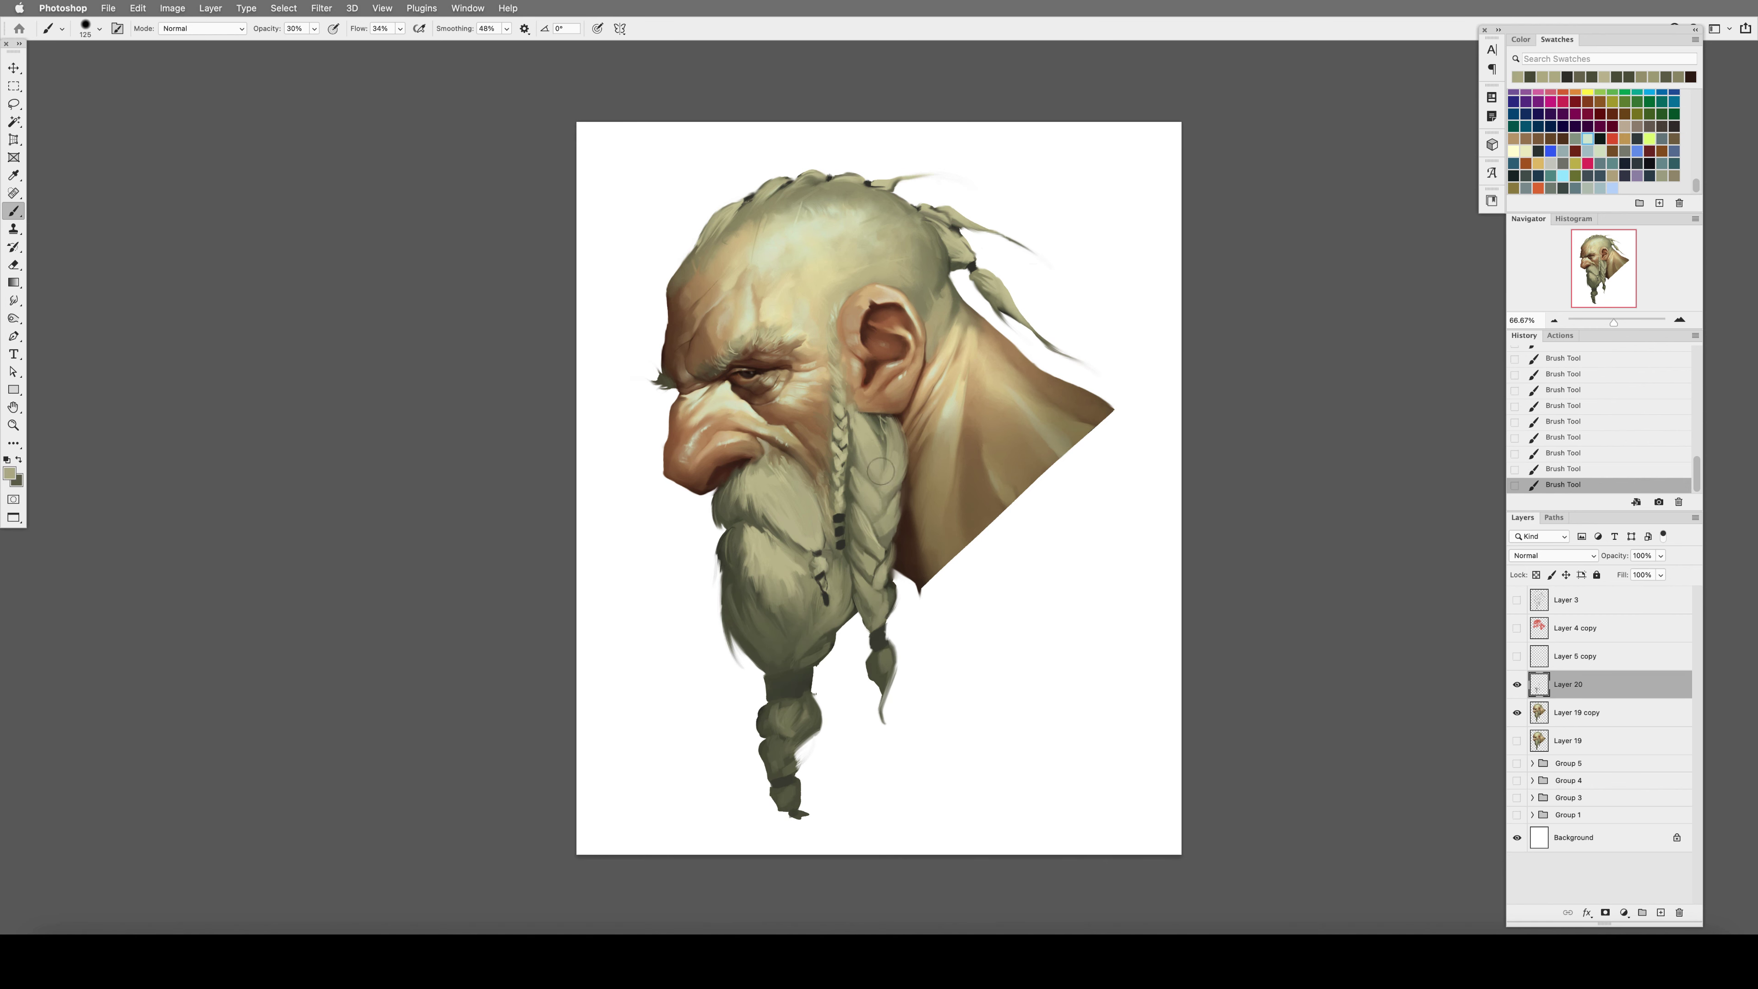
{"action": "key", "text": "r"}
{"action": "mouse_move", "coordinate": [878, 516]}
{"action": "left_mouse_down"}
{"action": "mouse_move", "coordinate": [868, 547]}
{"action": "mouse_move", "coordinate": [889, 544]}
{"action": "left_mouse_up"}
{"action": "key", "text": "shift+h"}
{"action": "left_click", "coordinate": [1517, 684]}
{"action": "left_click", "coordinate": [1517, 684]}
{"action": "left_click", "coordinate": [1517, 684]}
{"action": "key", "text": "ctrl+e"}
Paint small dark braid marks on new Layer 20 with a 15 brush at 30% flow.
{"action": "key", "text": "b"}
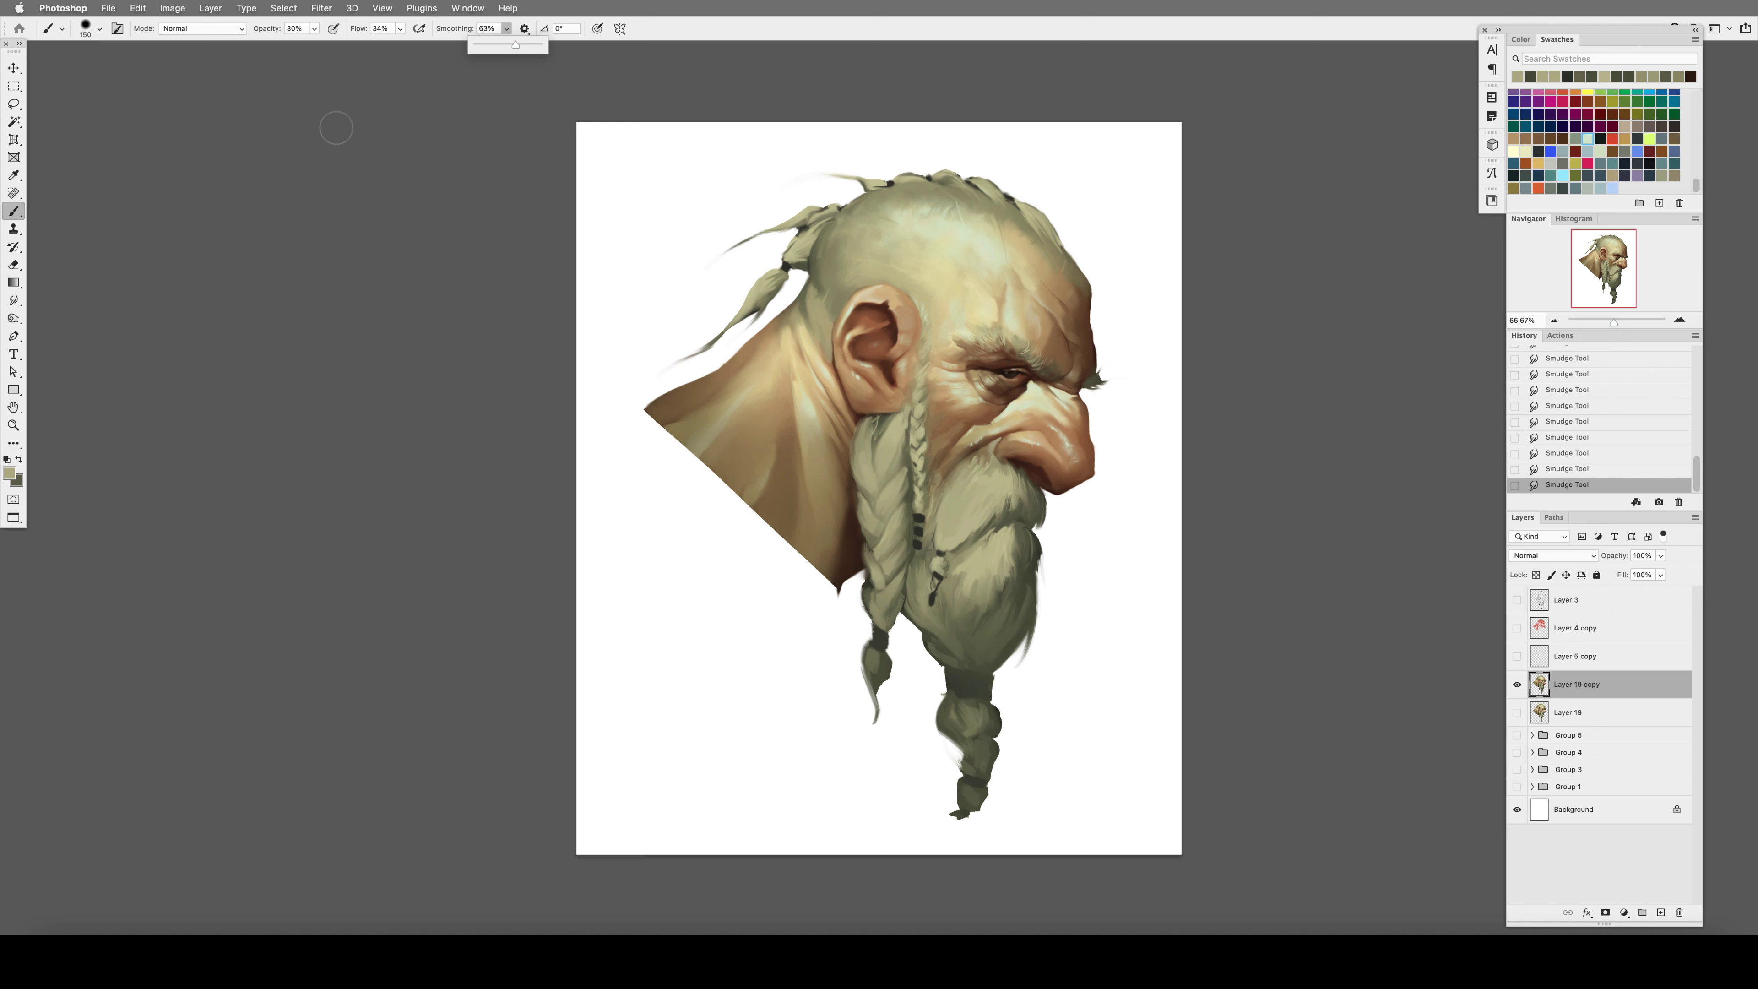
{"action": "left_click", "coordinate": [99, 28]}
{"action": "key", "text": "Return"}
{"action": "left_click", "coordinate": [1659, 912]}
{"action": "key", "text": "bracketleft"}
{"action": "key", "text": "bracketleft"}
{"action": "key", "text": "bracketleft"}
{"action": "key", "text": "bracketleft"}
{"action": "key", "text": "bracketleft"}
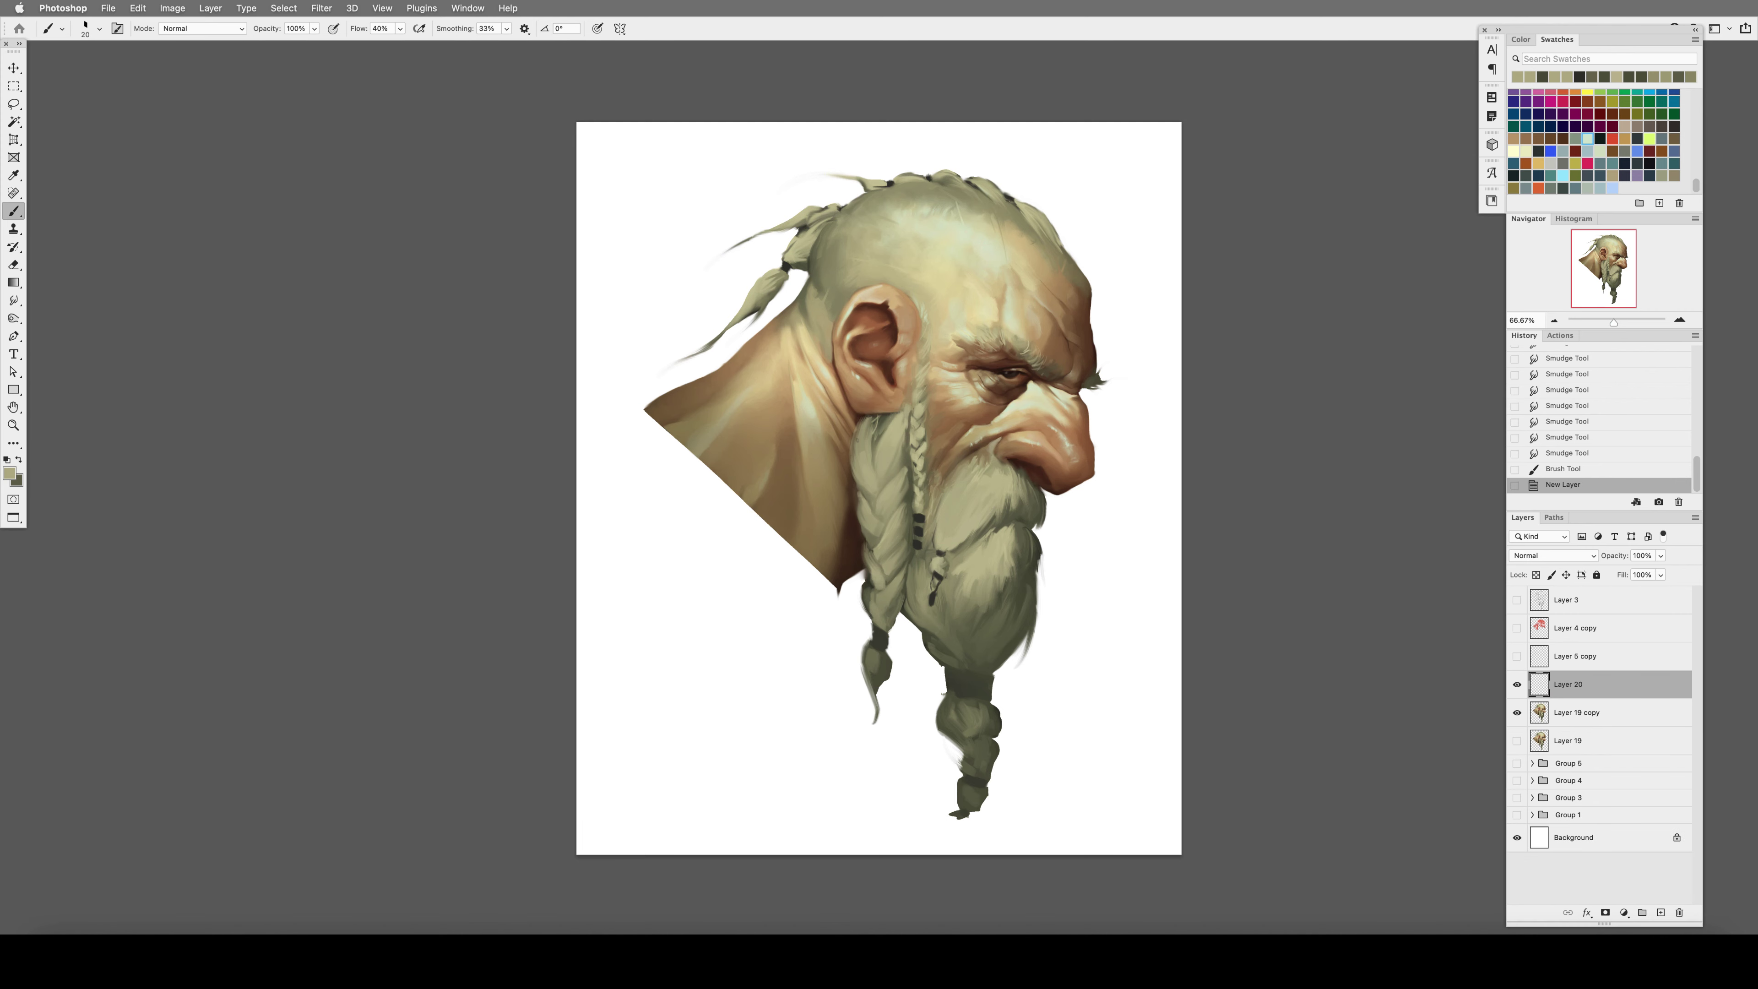
{"action": "left_click_drag", "start_coordinate": [853, 419], "coordinate": [861, 441]}
{"action": "left_click_drag", "start_coordinate": [854, 422], "coordinate": [860, 437]}
{"action": "key", "text": "shift+3"}
{"action": "left_click_drag", "start_coordinate": [986, 416], "coordinate": [991, 422]}
{"action": "left_click_drag", "start_coordinate": [986, 417], "coordinate": [990, 421]}
{"action": "left_click_drag", "start_coordinate": [987, 417], "coordinate": [990, 422]}
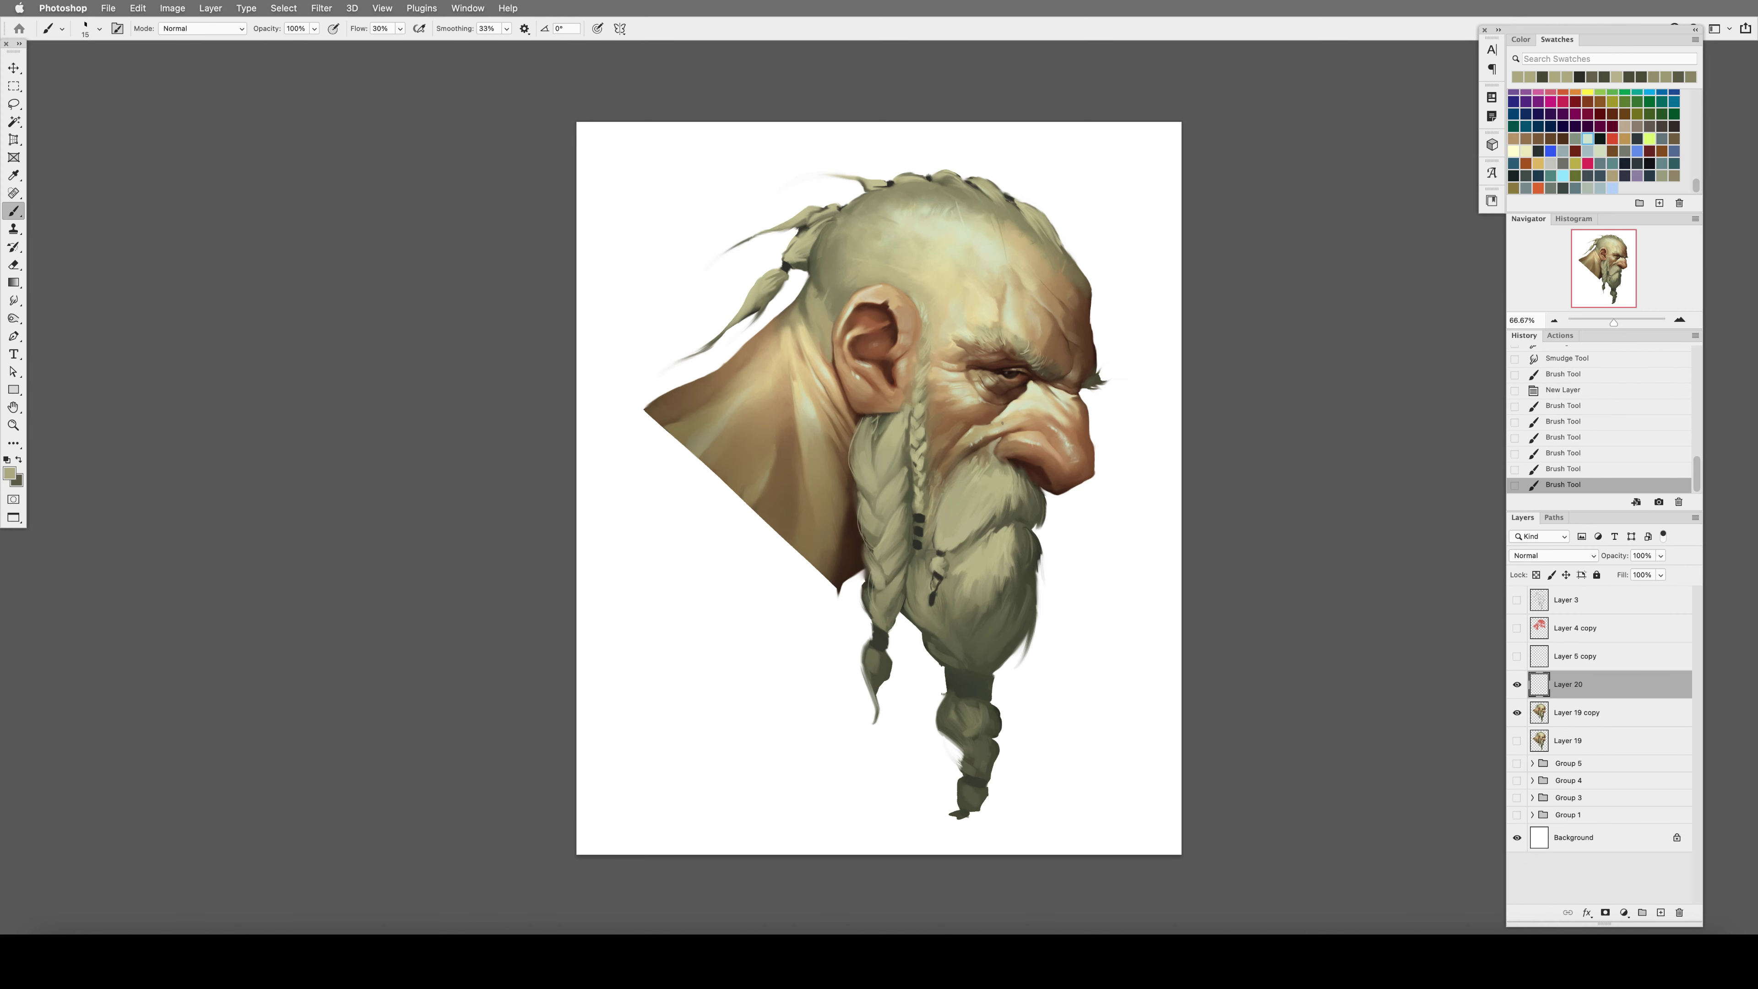
Add Layer 21 for the metal pieces with black paint and a 35 brush.
{"action": "key", "text": "ctrl+shift+alt+n"}
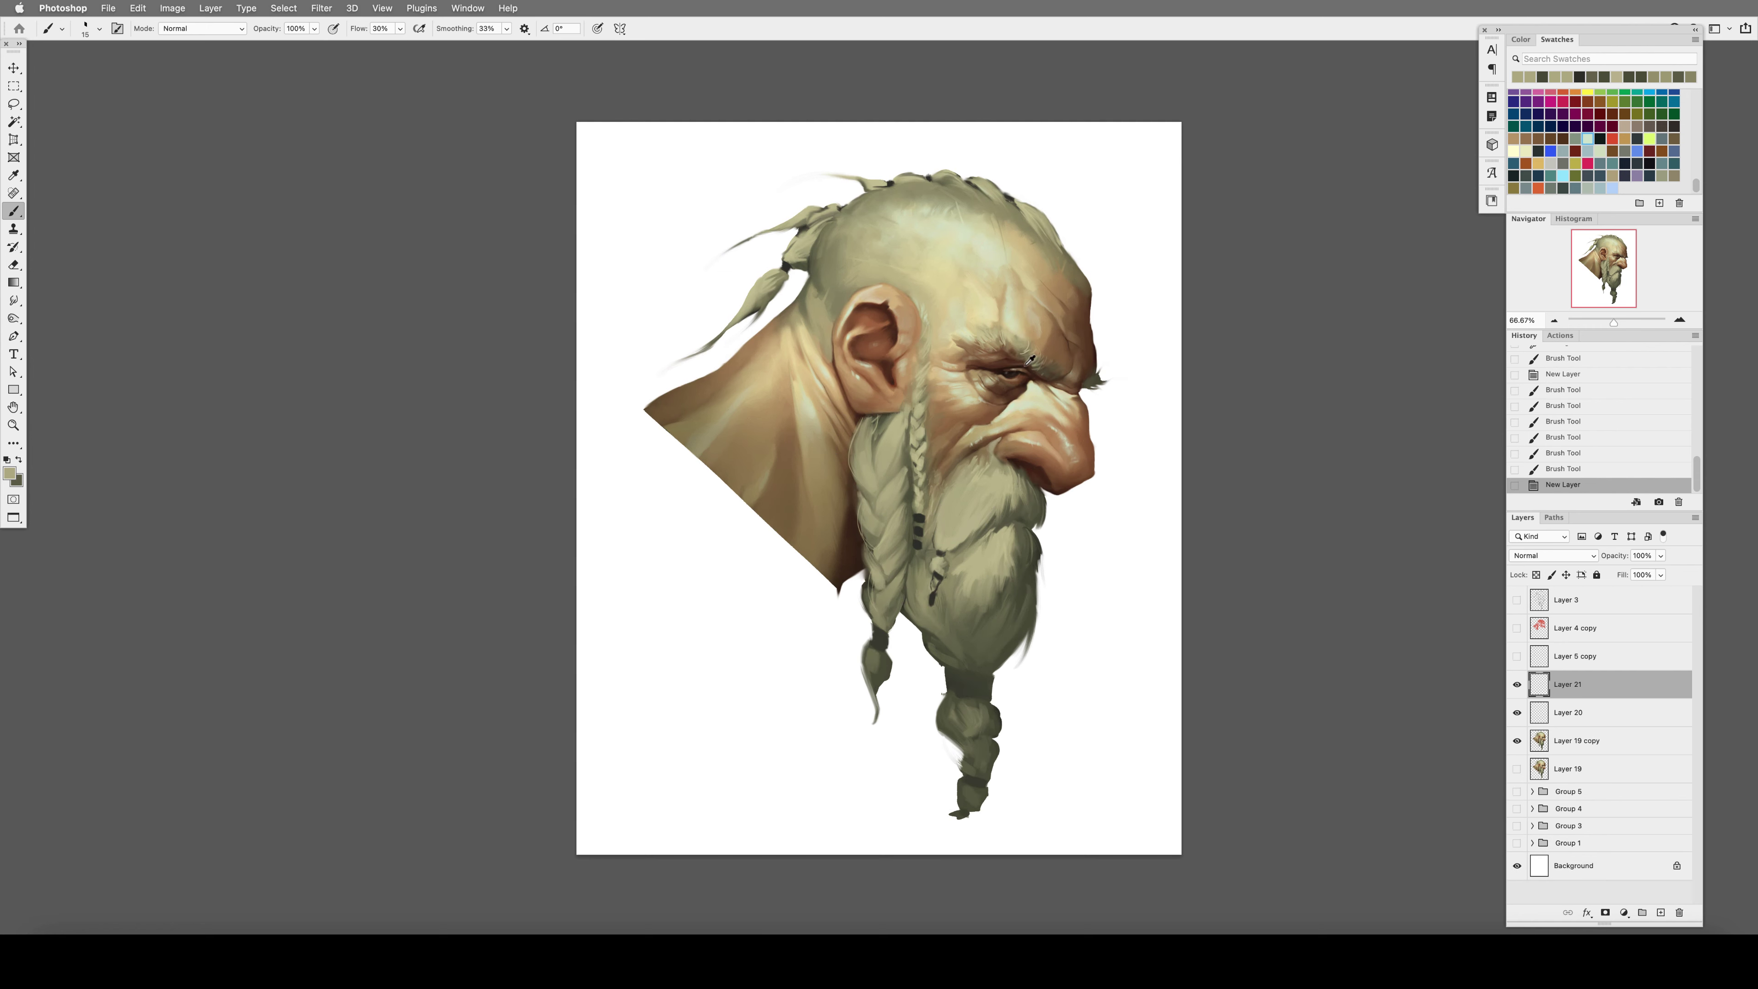
{"action": "key", "text": "d"}
{"action": "key", "text": "bracketright"}
{"action": "key", "text": "bracketright"}
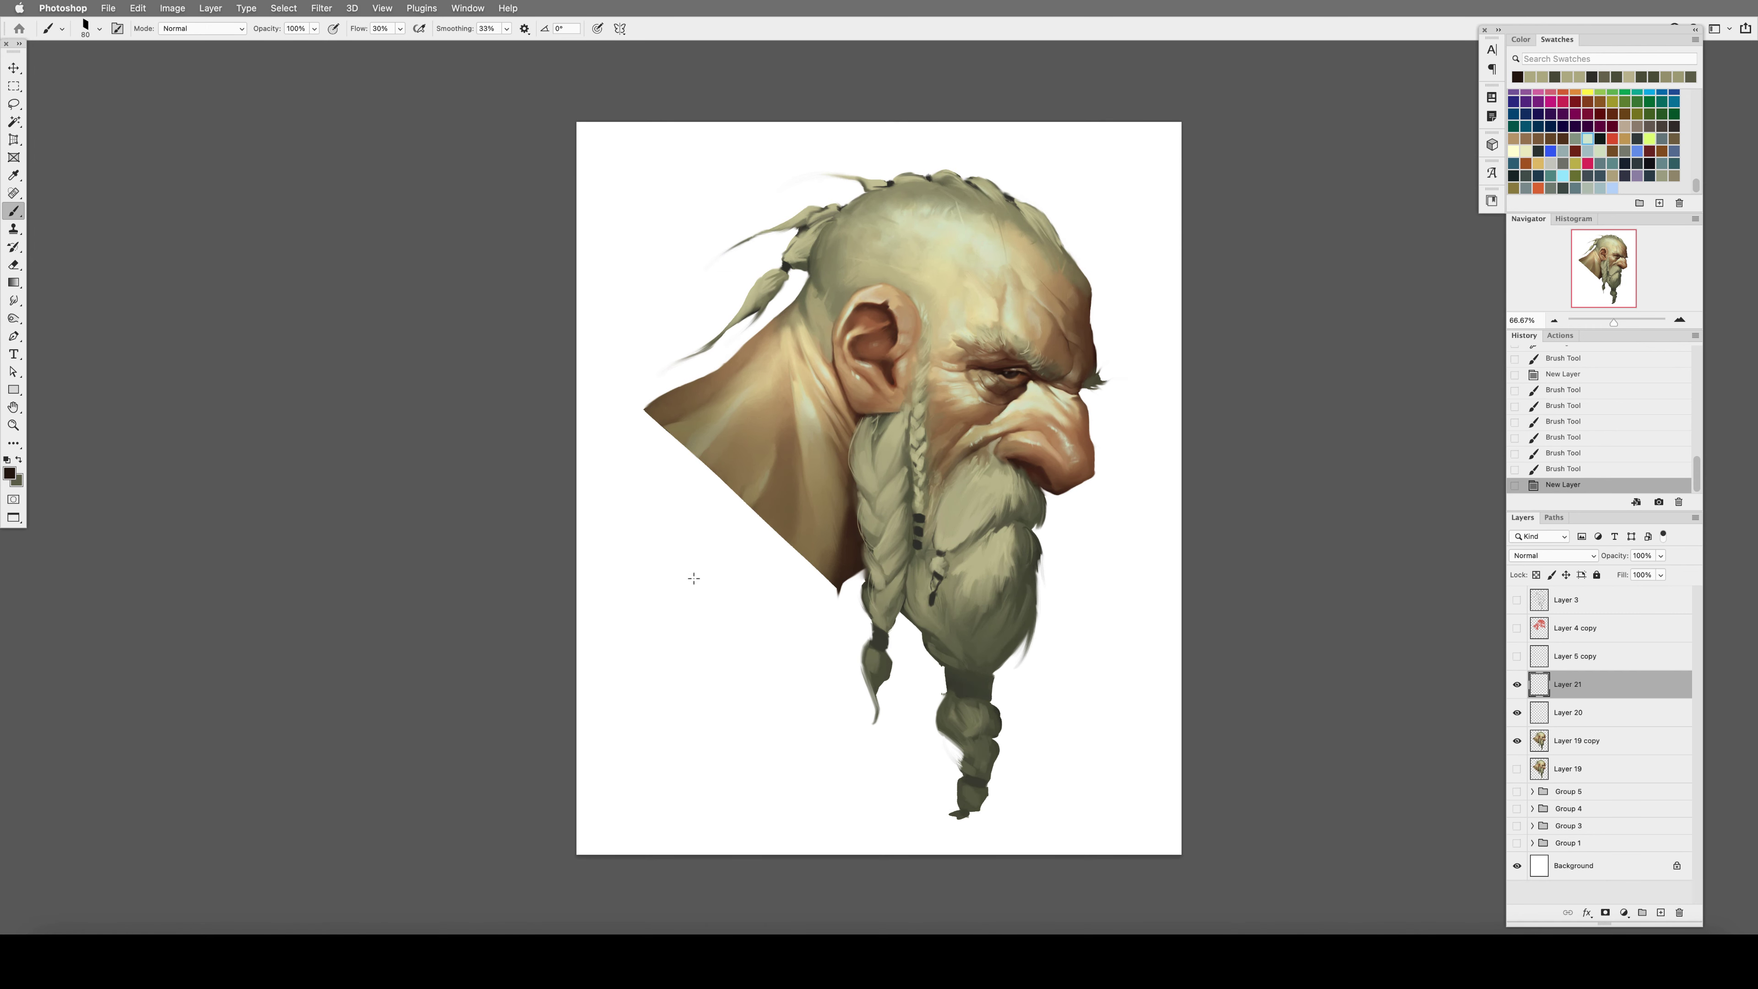
Fill a black rectangle and brighten it into brown-tinted shiny metal, smudging the highlights.
{"action": "key", "text": "F2"}
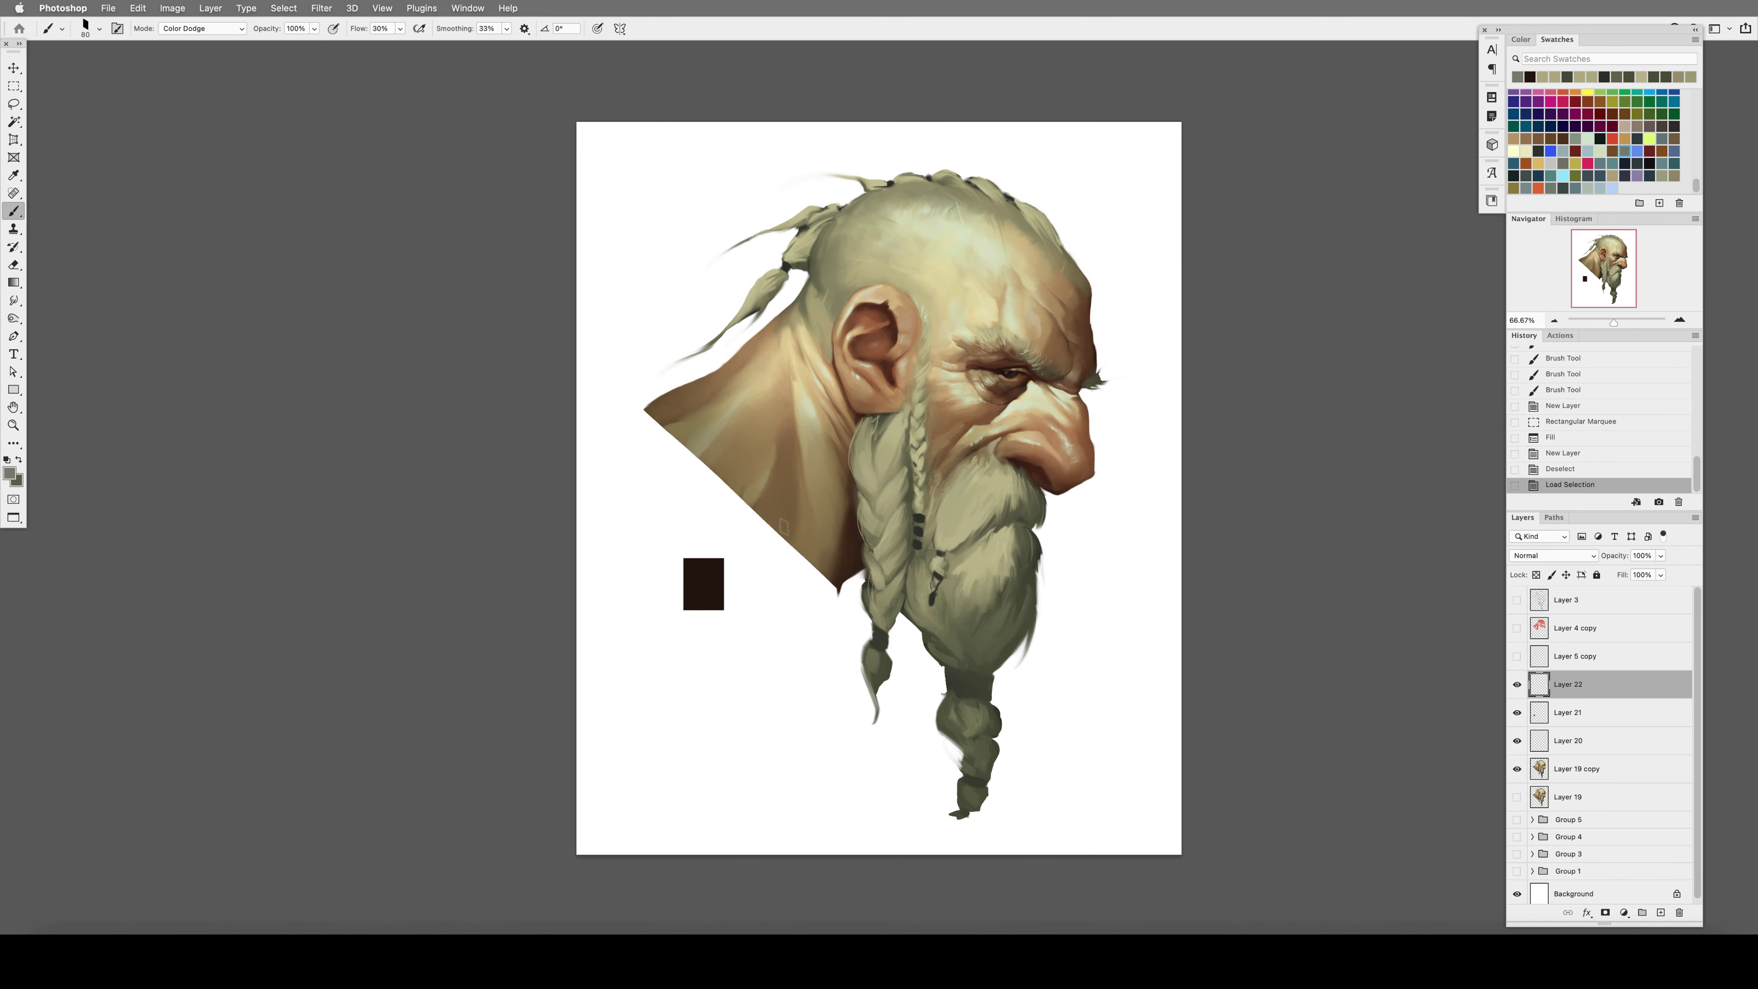
{"action": "key", "text": "3"}
{"action": "key", "text": "bracketright"}
{"action": "key", "text": "bracketright"}
{"action": "key", "text": "bracketright"}
{"action": "key", "text": "bracketright"}
{"action": "key", "text": "bracketright"}
{"action": "key", "text": "bracketright"}
{"action": "key", "text": "bracketright"}
{"action": "mouse_move", "coordinate": [693, 554]}
{"action": "left_mouse_down"}
{"action": "mouse_move", "coordinate": [686, 628]}
{"action": "mouse_move", "coordinate": [686, 518]}
{"action": "mouse_move", "coordinate": [678, 645]}
{"action": "mouse_move", "coordinate": [715, 560]}
{"action": "left_mouse_up"}
{"action": "left_click", "coordinate": [816, 409], "text": "alt"}
{"action": "key", "text": "1"}
{"action": "key", "text": "r"}
{"action": "left_click_drag", "start_coordinate": [1045, 609], "coordinate": [1028, 657]}
Merge the highlights into the metal band and move and rotate it onto the ear.
{"action": "key", "text": "super+e"}
{"action": "key", "text": "v"}
{"action": "left_click_drag", "start_coordinate": [704, 584], "coordinate": [831, 315]}
{"action": "key", "text": "super+t"}
{"action": "key", "text": "Return"}
{"action": "key", "text": "Up"}
Warp the band to bend around the ear rim, deleting a stray copy on the braid.
{"action": "key", "text": "h"}
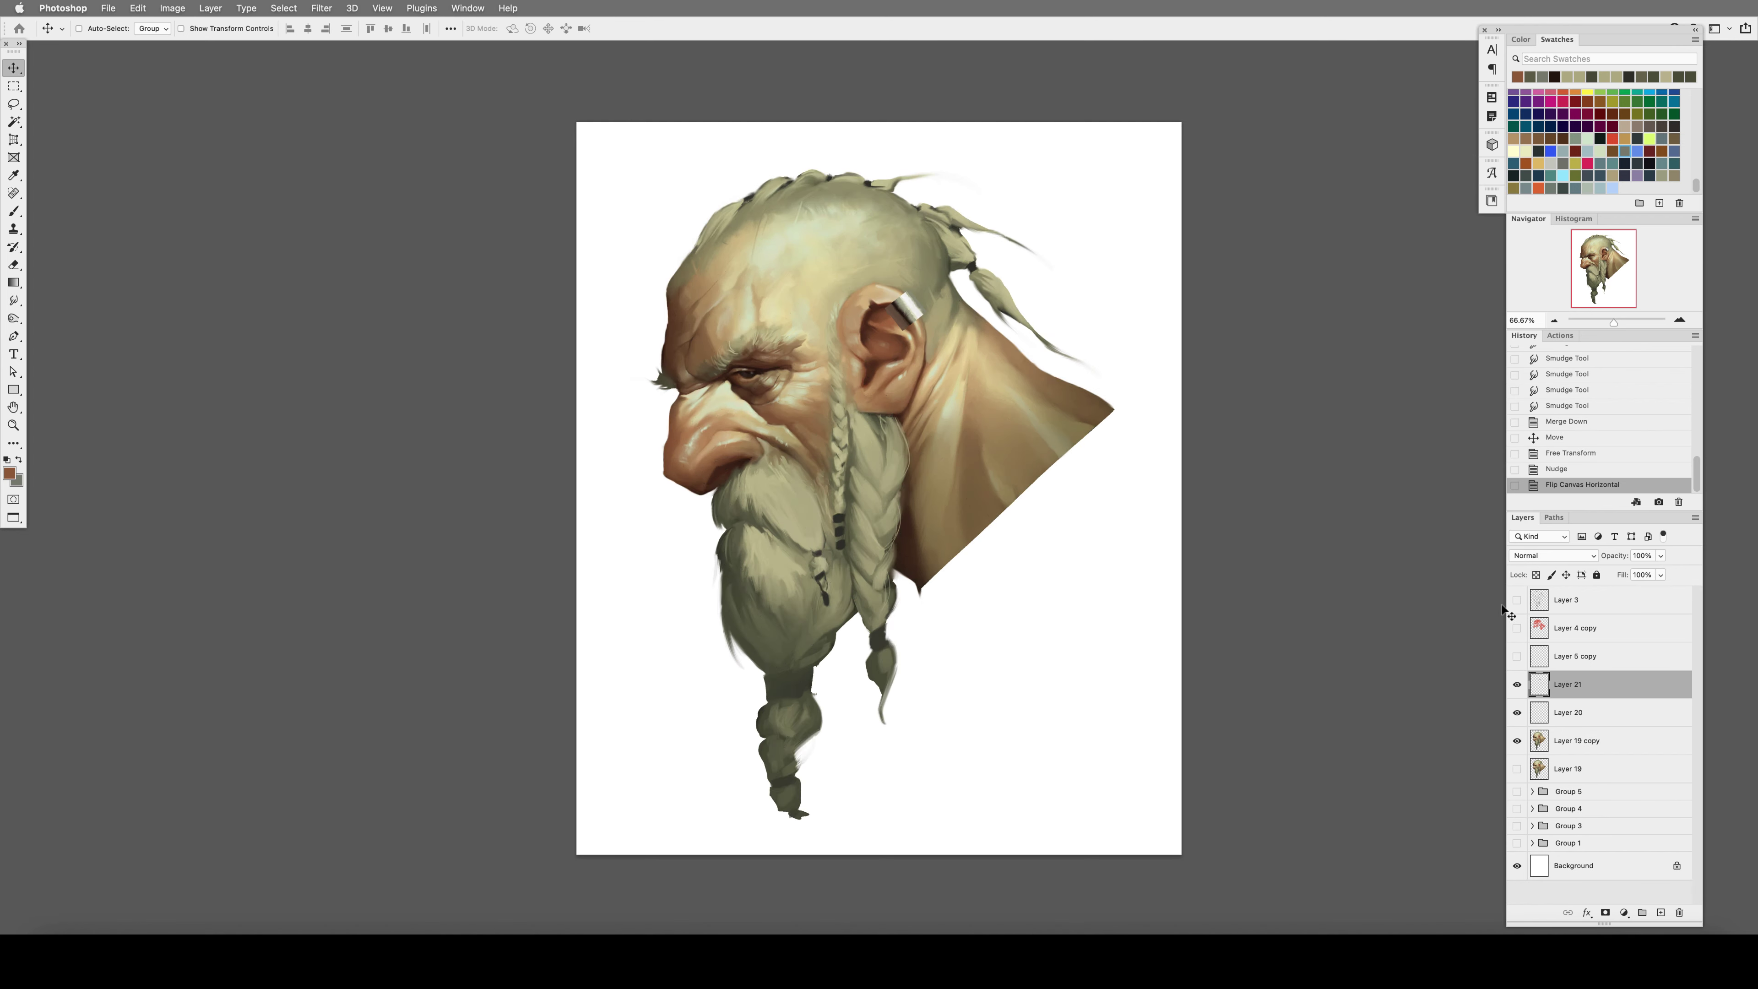
{"action": "scroll", "coordinate": [907, 297], "scroll_direction": "up", "scroll_amount": 2}
{"action": "key", "text": "super+t"}
{"action": "right_click", "coordinate": [914, 295]}
{"action": "left_click", "coordinate": [948, 378]}
{"action": "key", "text": "Return"}
{"action": "left_click_drag", "start_coordinate": [900, 312], "coordinate": [668, 796]}
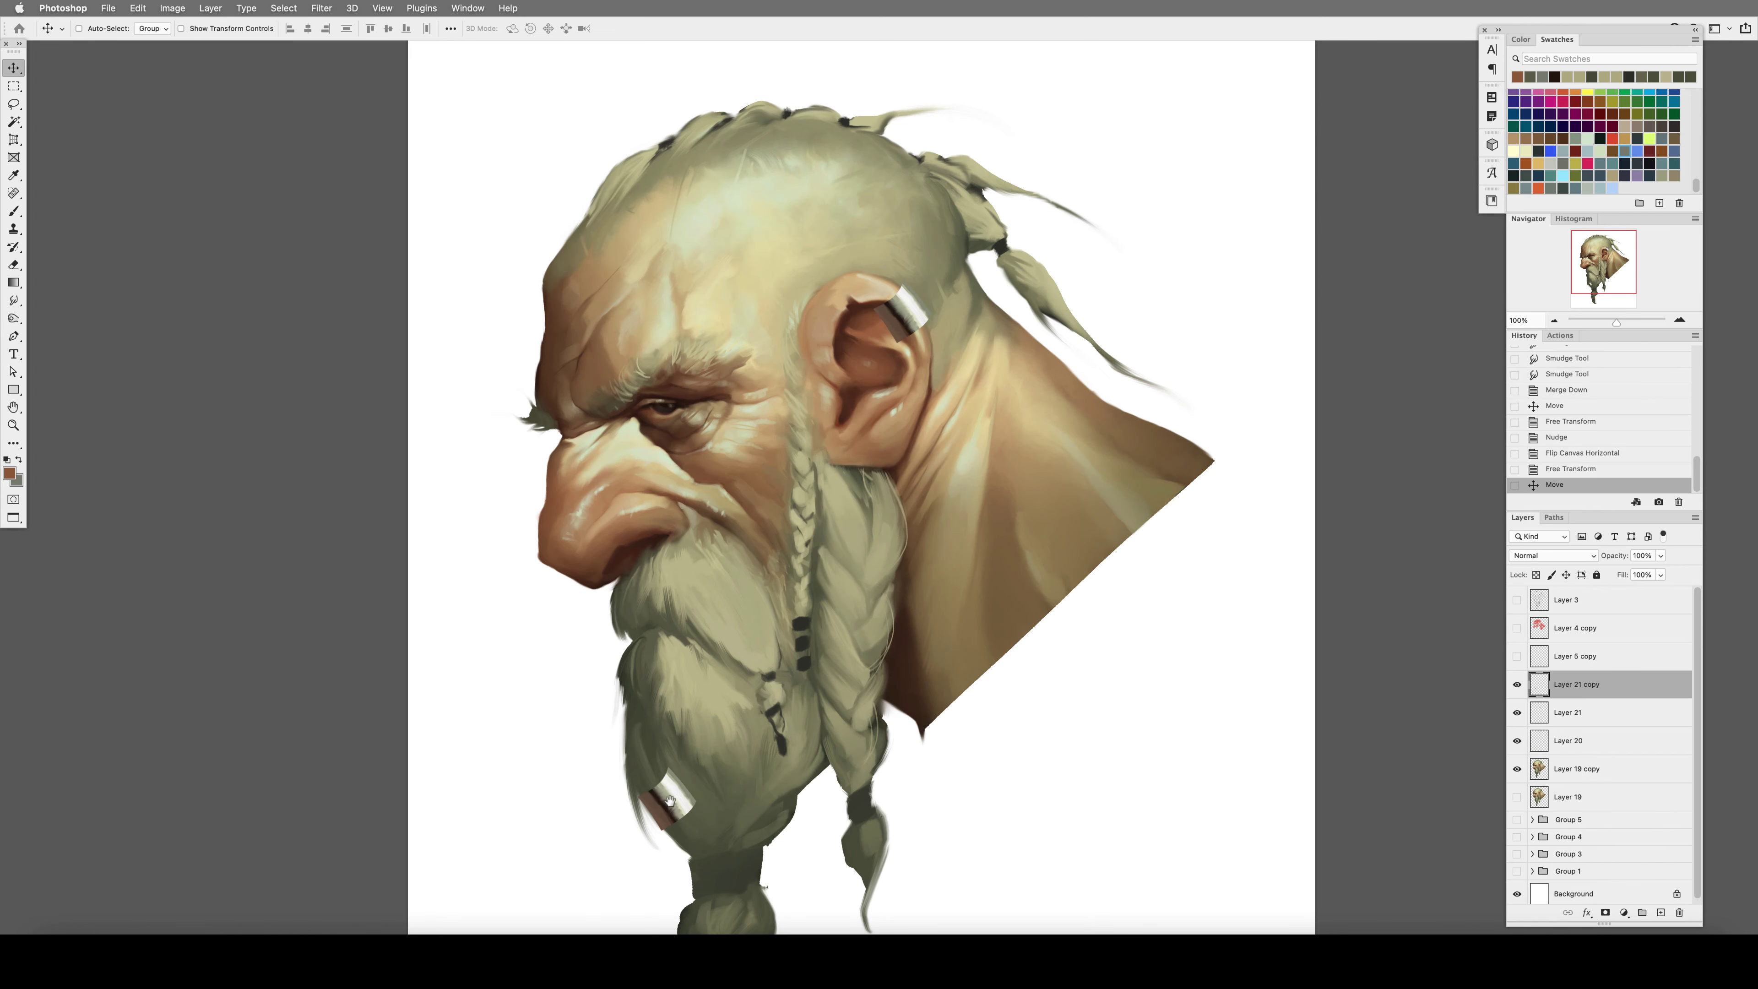
{"action": "scroll", "coordinate": [831, 485], "scroll_direction": "down", "scroll_amount": 3}
{"action": "left_click_drag", "start_coordinate": [761, 754], "coordinate": [800, 766]}
{"action": "scroll", "coordinate": [801, 766], "scroll_direction": "up", "scroll_amount": 2}
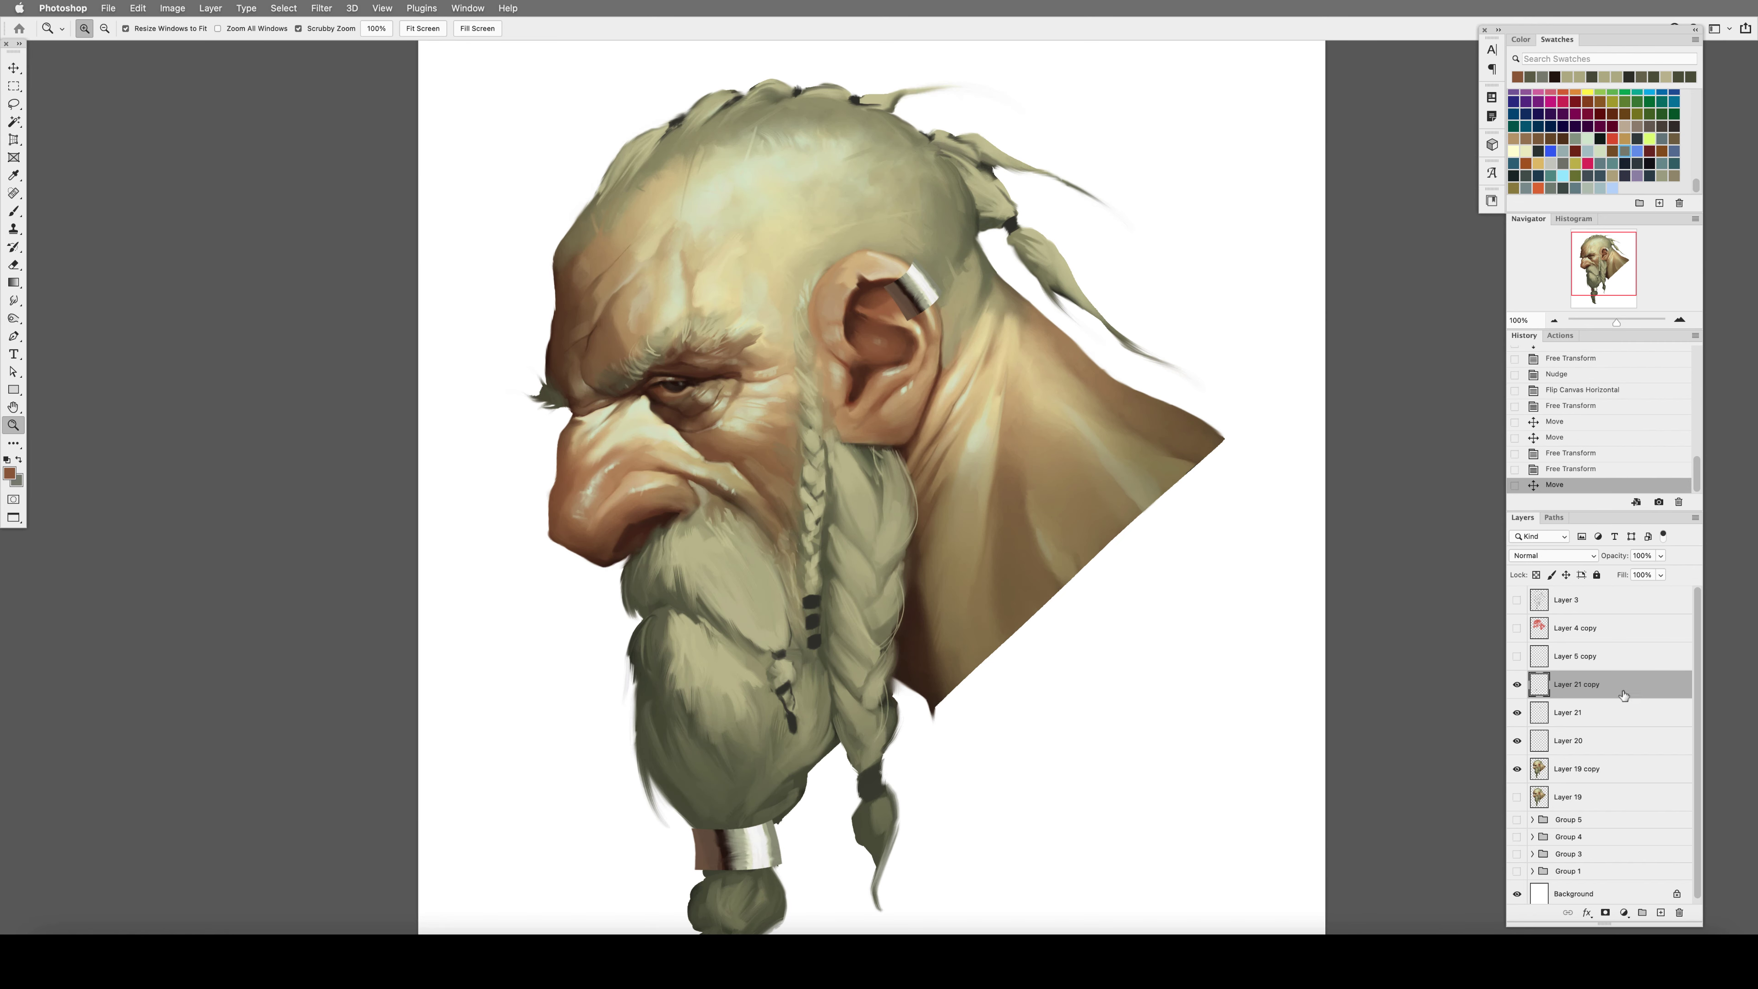
{"action": "key", "text": "BackSpace"}
Erase the ear band where it tucks behind the ear and duplicate it as an earlobe ring.
{"action": "key", "text": "e"}
{"action": "left_click_drag", "start_coordinate": [934, 298], "coordinate": [921, 305]}
{"action": "left_click_drag", "start_coordinate": [931, 294], "coordinate": [914, 298]}
{"action": "left_click_drag", "start_coordinate": [931, 294], "coordinate": [931, 394]}
{"action": "key", "text": "v"}
{"action": "key", "text": "ctrl+t"}
{"action": "key", "text": "Return"}
{"action": "key", "text": "e"}
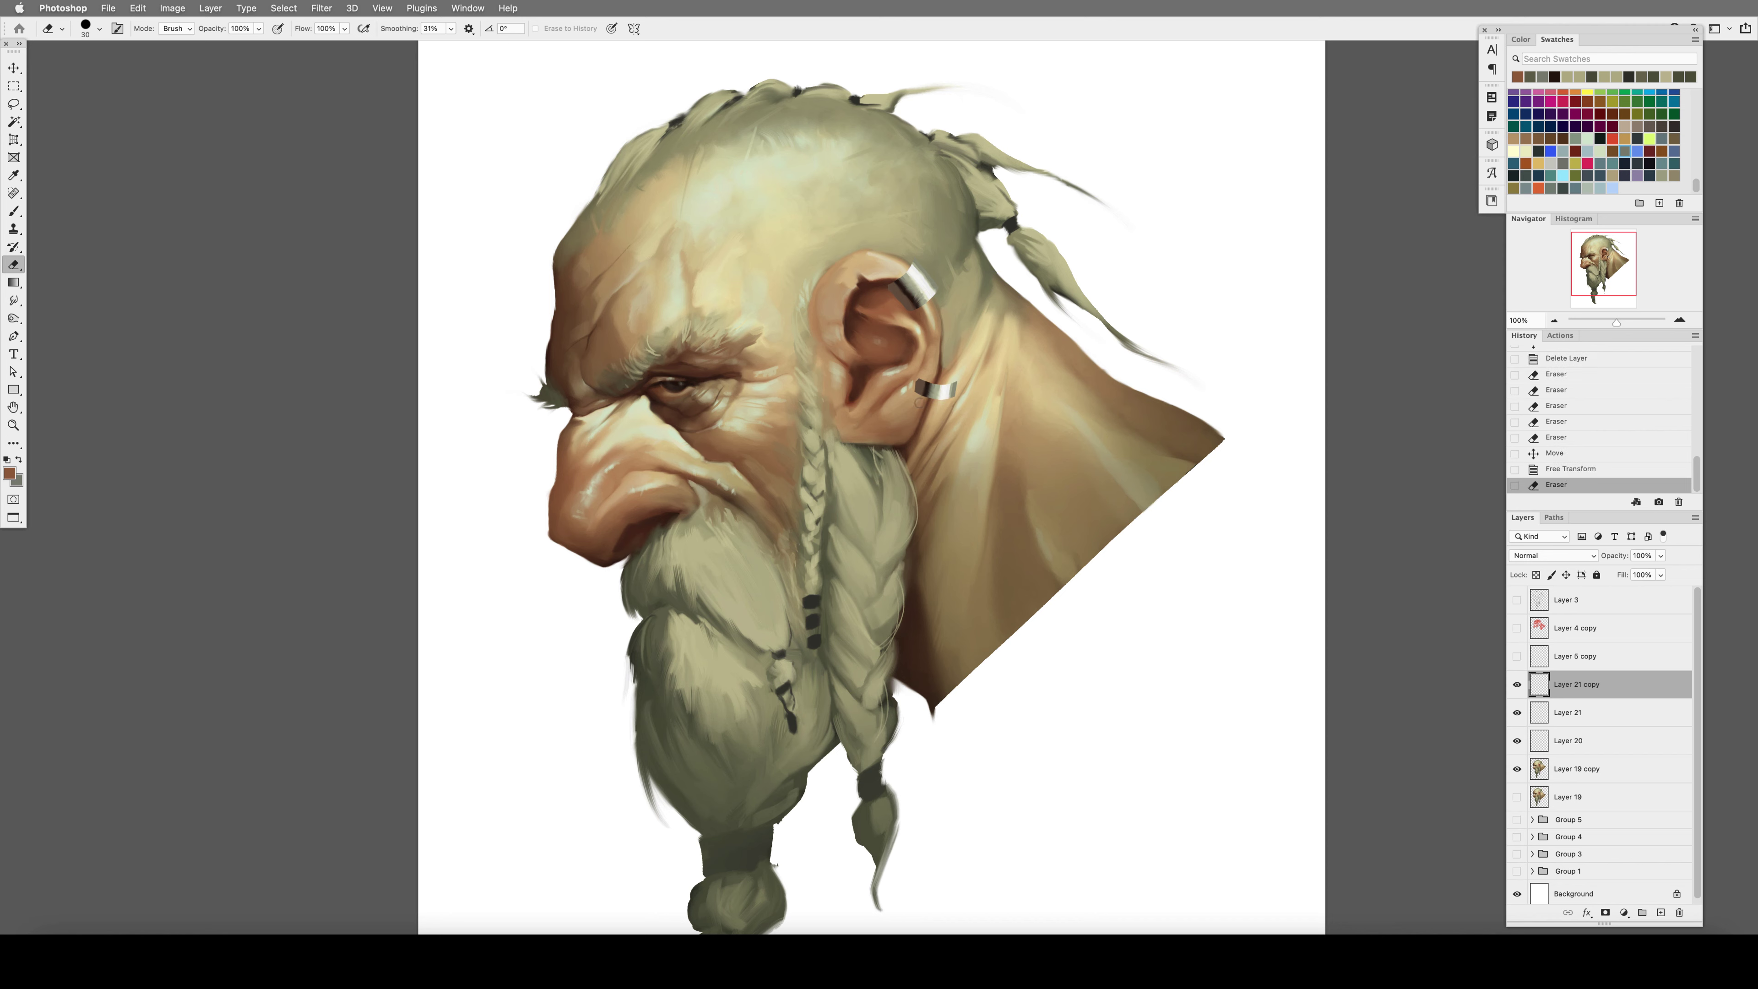
Set brush smoothing to 62% with 100% opacity and flow, and delete the earlobe ring copy.
{"action": "key", "text": "b"}
{"action": "left_click", "coordinate": [507, 28]}
{"action": "left_click_drag", "start_coordinate": [508, 48], "coordinate": [527, 47]}
{"action": "key", "text": "0"}
{"action": "key", "text": "shift+0"}
{"action": "key", "text": "h"}
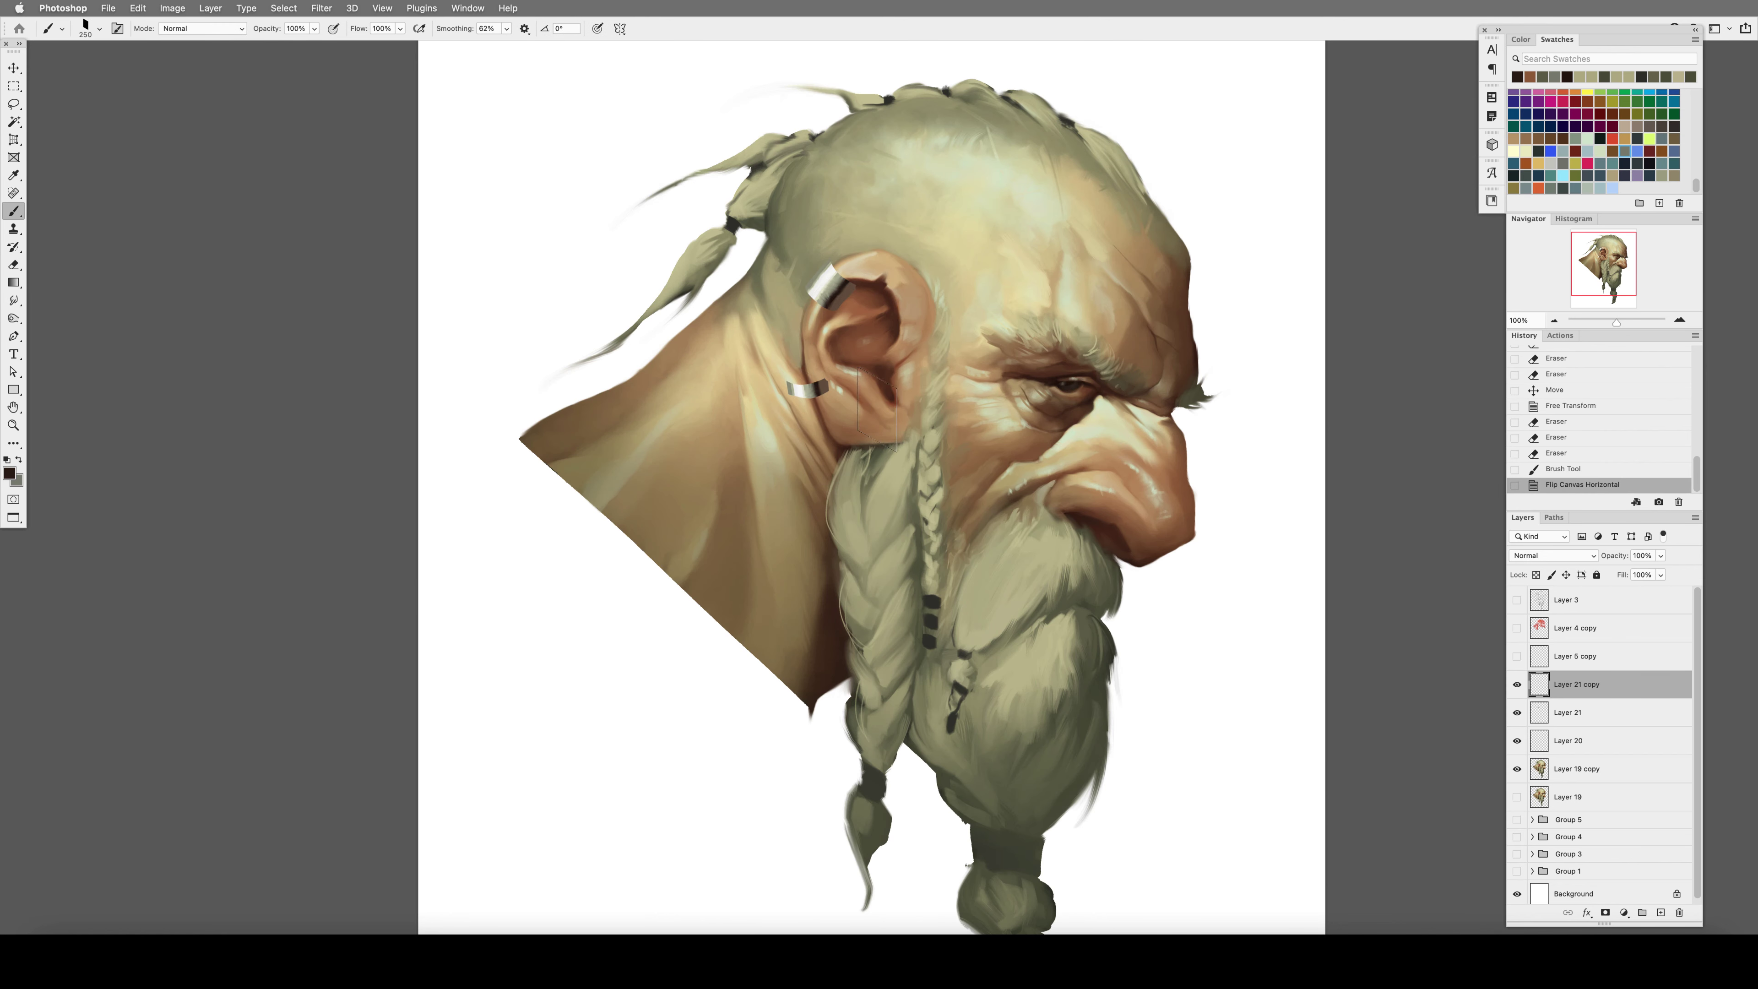
{"action": "key", "text": "Delete"}
{"action": "key", "text": "shift+6"}
Paint shiny highlights on the ear band with a 15-pixel brush.
{"action": "key", "text": "h"}
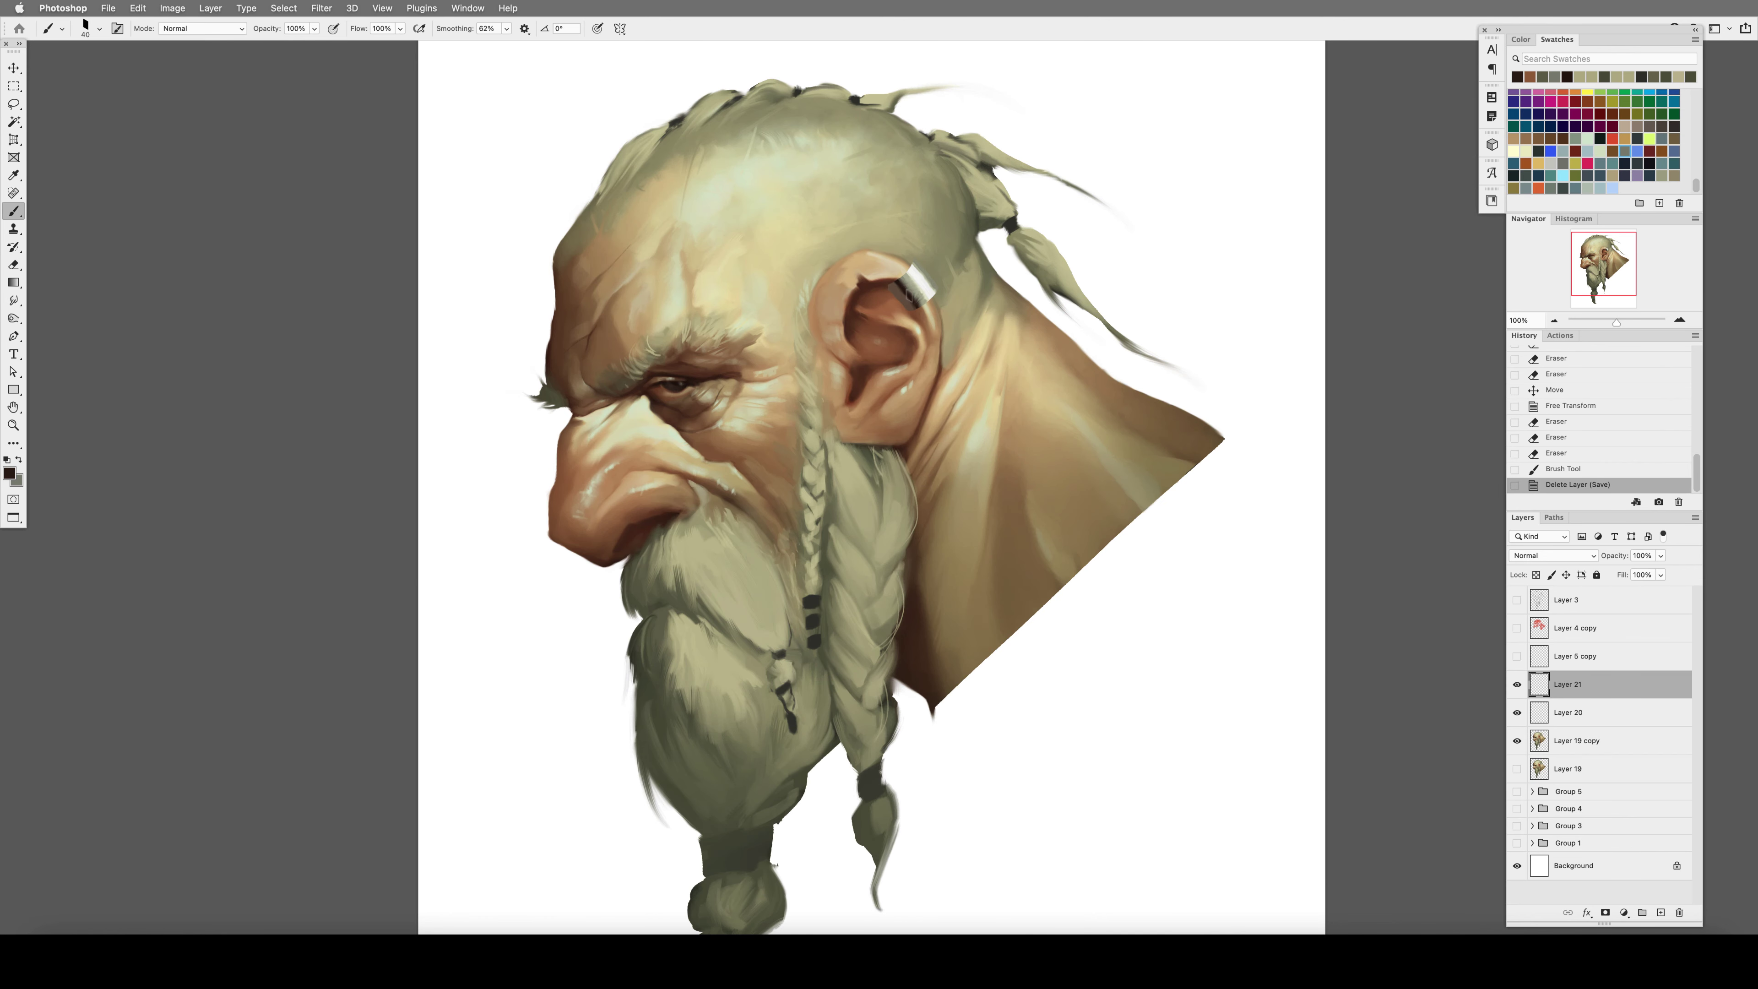
{"action": "key", "text": "bracketleft"}
{"action": "key", "text": "bracketleft"}
{"action": "key", "text": "bracketleft"}
{"action": "key", "text": "0"}
{"action": "key", "text": "bracketleft"}
{"action": "left_click_drag", "start_coordinate": [897, 263], "coordinate": [936, 289]}
{"action": "left_click_drag", "start_coordinate": [912, 266], "coordinate": [928, 285]}
{"action": "mouse_move", "coordinate": [915, 273]}
{"action": "left_mouse_down"}
{"action": "mouse_move", "coordinate": [929, 291]}
{"action": "mouse_move", "coordinate": [918, 281]}
{"action": "left_mouse_up"}
Add dark and light colour details to the ear band at 30% flow.
{"action": "key", "text": "e"}
{"action": "key", "text": "b"}
{"action": "left_click", "coordinate": [906, 274], "text": "alt"}
{"action": "key", "text": "h"}
{"action": "key", "text": "shift+3"}
{"action": "left_click", "coordinate": [834, 266], "text": "alt"}
{"action": "mouse_move", "coordinate": [810, 267]}
{"action": "left_mouse_down"}
{"action": "mouse_move", "coordinate": [824, 284]}
{"action": "mouse_move", "coordinate": [831, 260]}
{"action": "left_mouse_up"}
Shade the earring with a multiply layer, erase some darkening back, and merge it down.
{"action": "key", "text": "F2"}
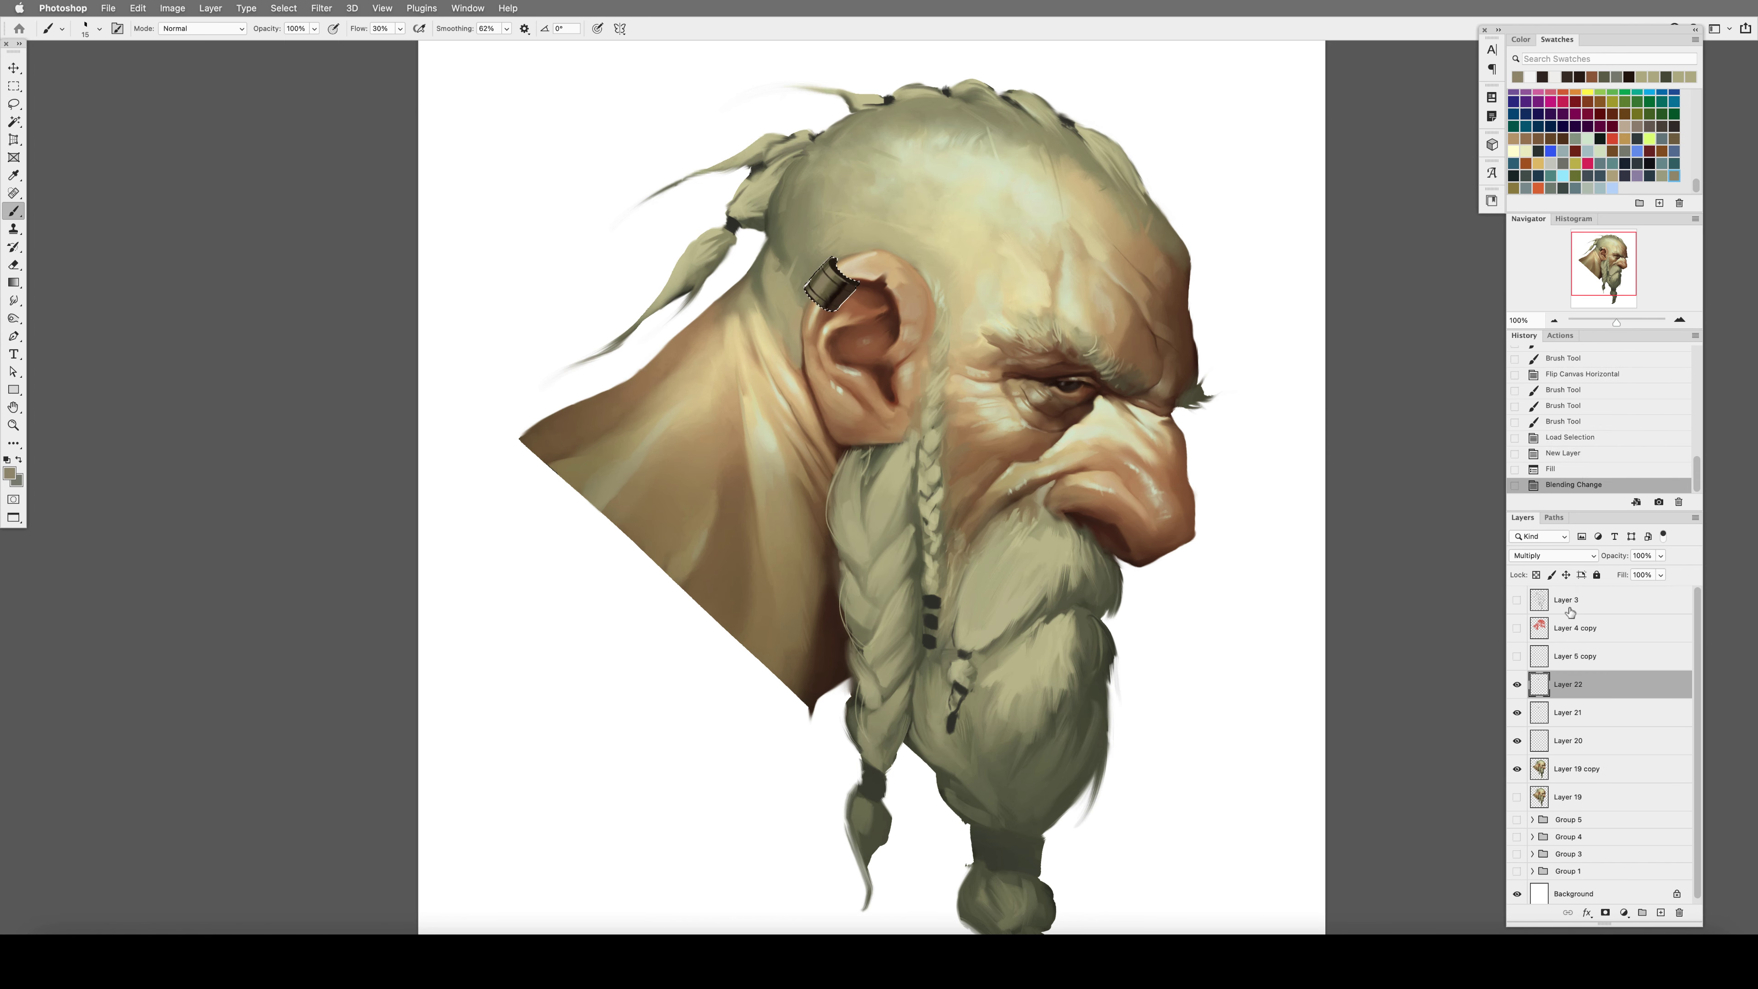
{"action": "key", "text": "e"}
{"action": "mouse_move", "coordinate": [824, 273]}
{"action": "left_mouse_down"}
{"action": "mouse_move", "coordinate": [797, 312]}
{"action": "mouse_move", "coordinate": [830, 298]}
{"action": "left_mouse_up"}
{"action": "left_click", "coordinate": [1516, 688]}
{"action": "key", "text": "ctrl+e"}
{"action": "key", "text": "b"}
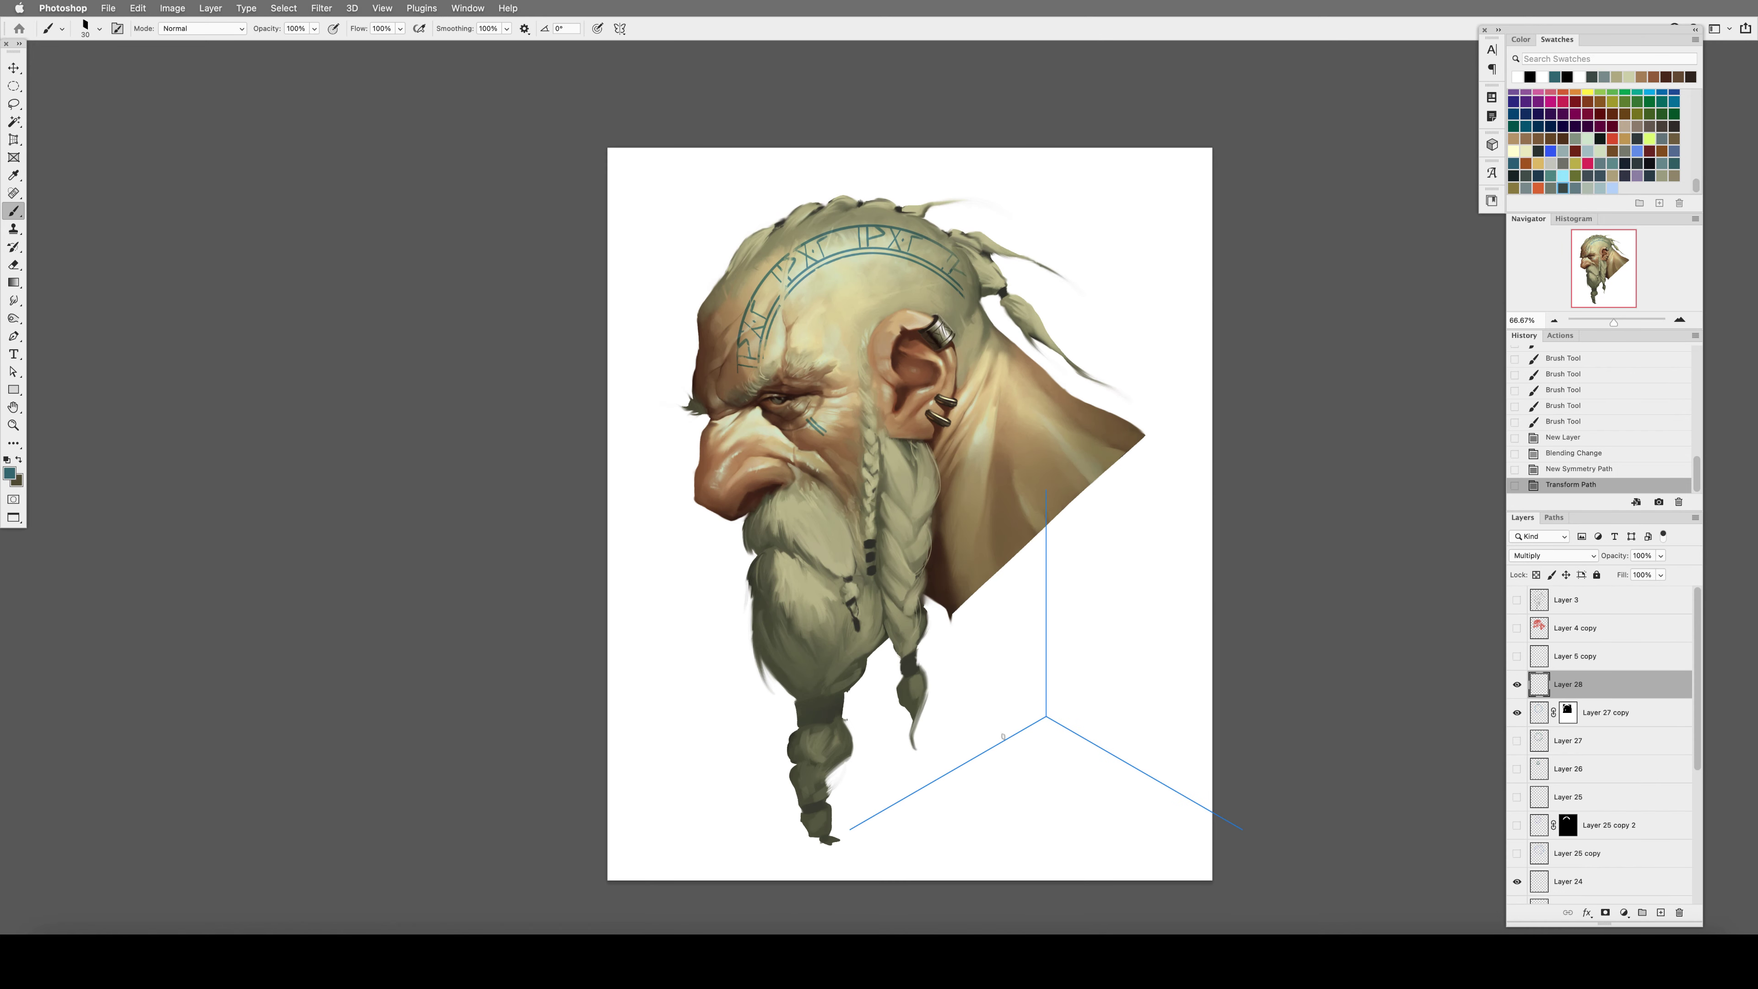
Paint a three-arc knot with radial symmetry, then turn symmetry off.
{"action": "mouse_move", "coordinate": [1003, 736]}
{"action": "left_mouse_down"}
{"action": "mouse_move", "coordinate": [999, 700]}
{"action": "mouse_move", "coordinate": [1041, 654]}
{"action": "left_mouse_up"}
{"action": "left_click_drag", "start_coordinate": [1008, 730], "coordinate": [1041, 646]}
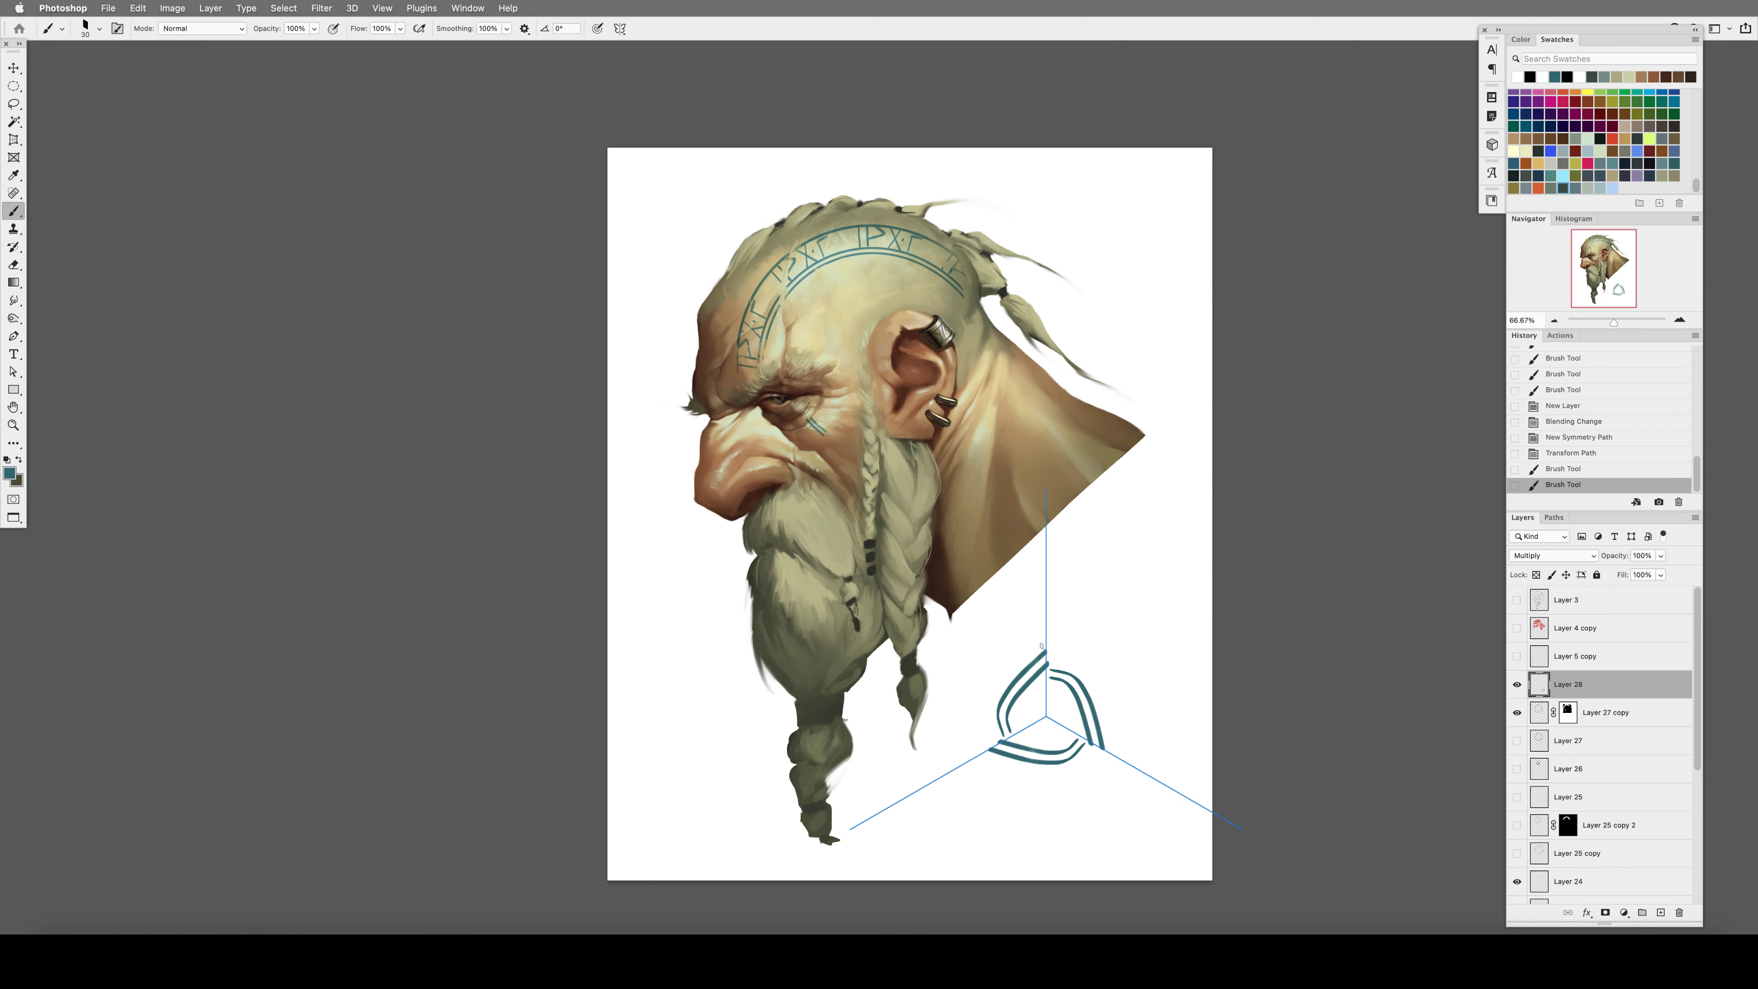
{"action": "left_click", "coordinate": [619, 28]}
{"action": "left_click", "coordinate": [691, 48]}
{"action": "left_click", "coordinate": [619, 29]}
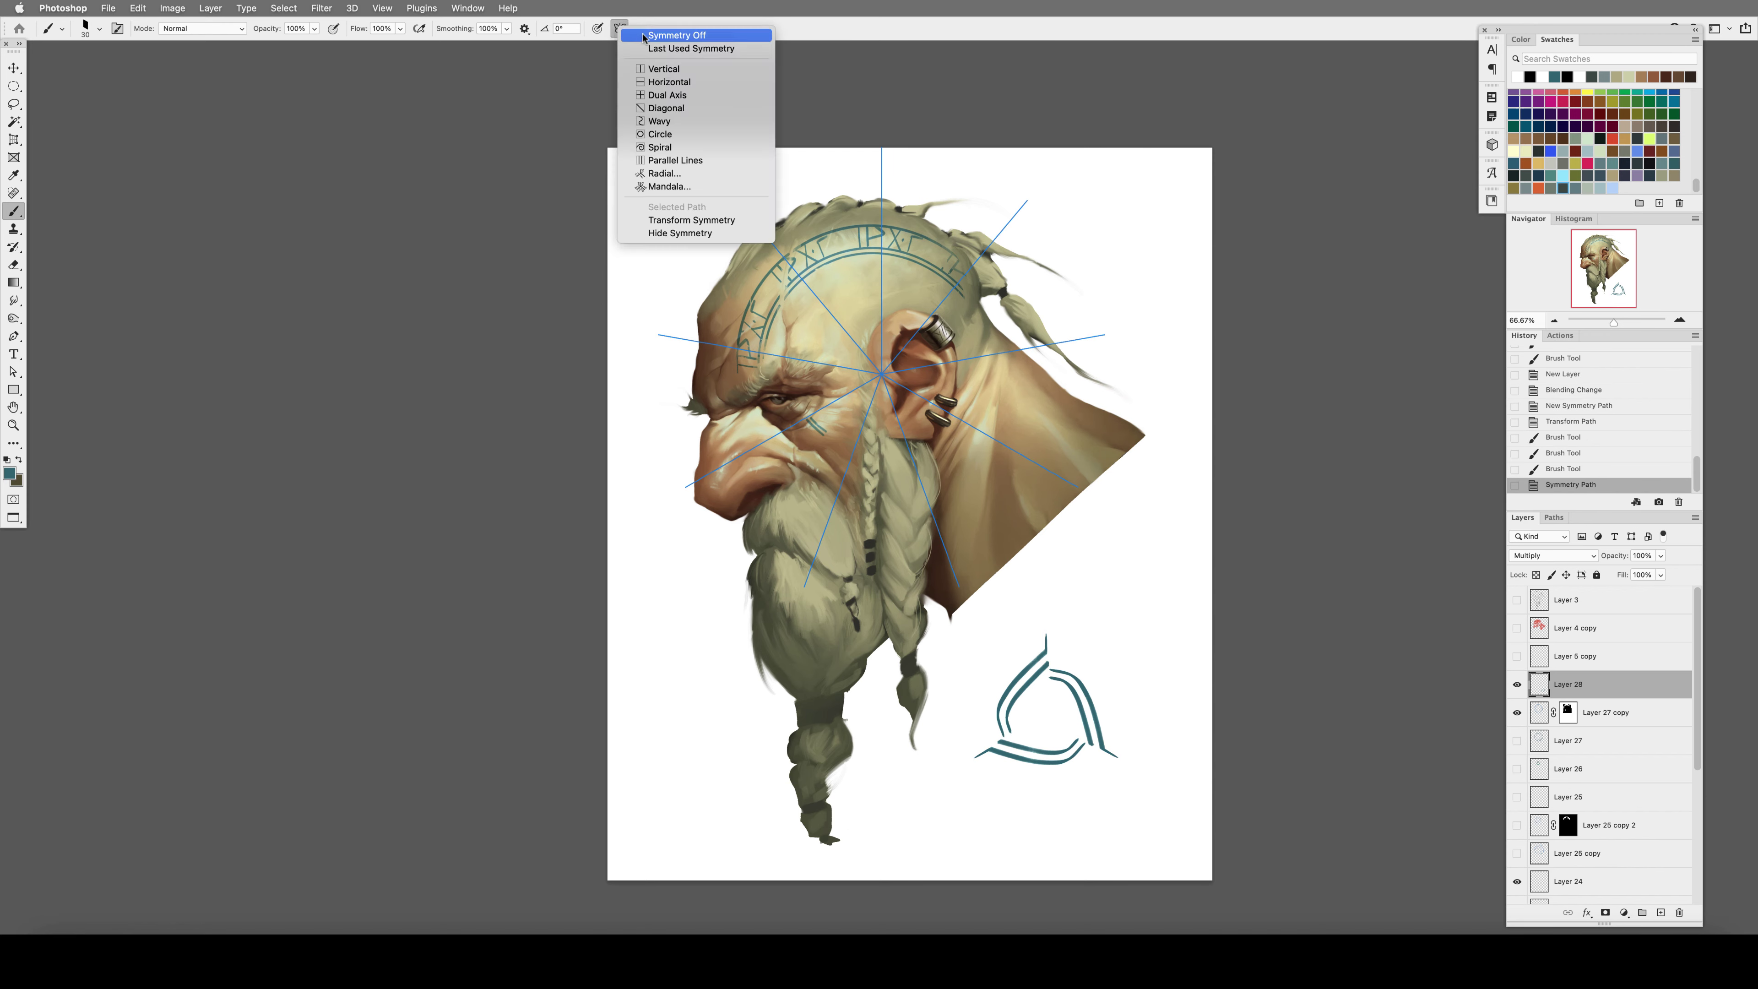
{"action": "left_click", "coordinate": [643, 35]}
Keep the scalp runes on Multiply, then lock the knot layer's transparency and fill it light blue.
{"action": "left_click", "coordinate": [1606, 713]}
{"action": "left_click", "coordinate": [1553, 555]}
{"action": "left_click", "coordinate": [1533, 502]}
{"action": "key", "text": "z"}
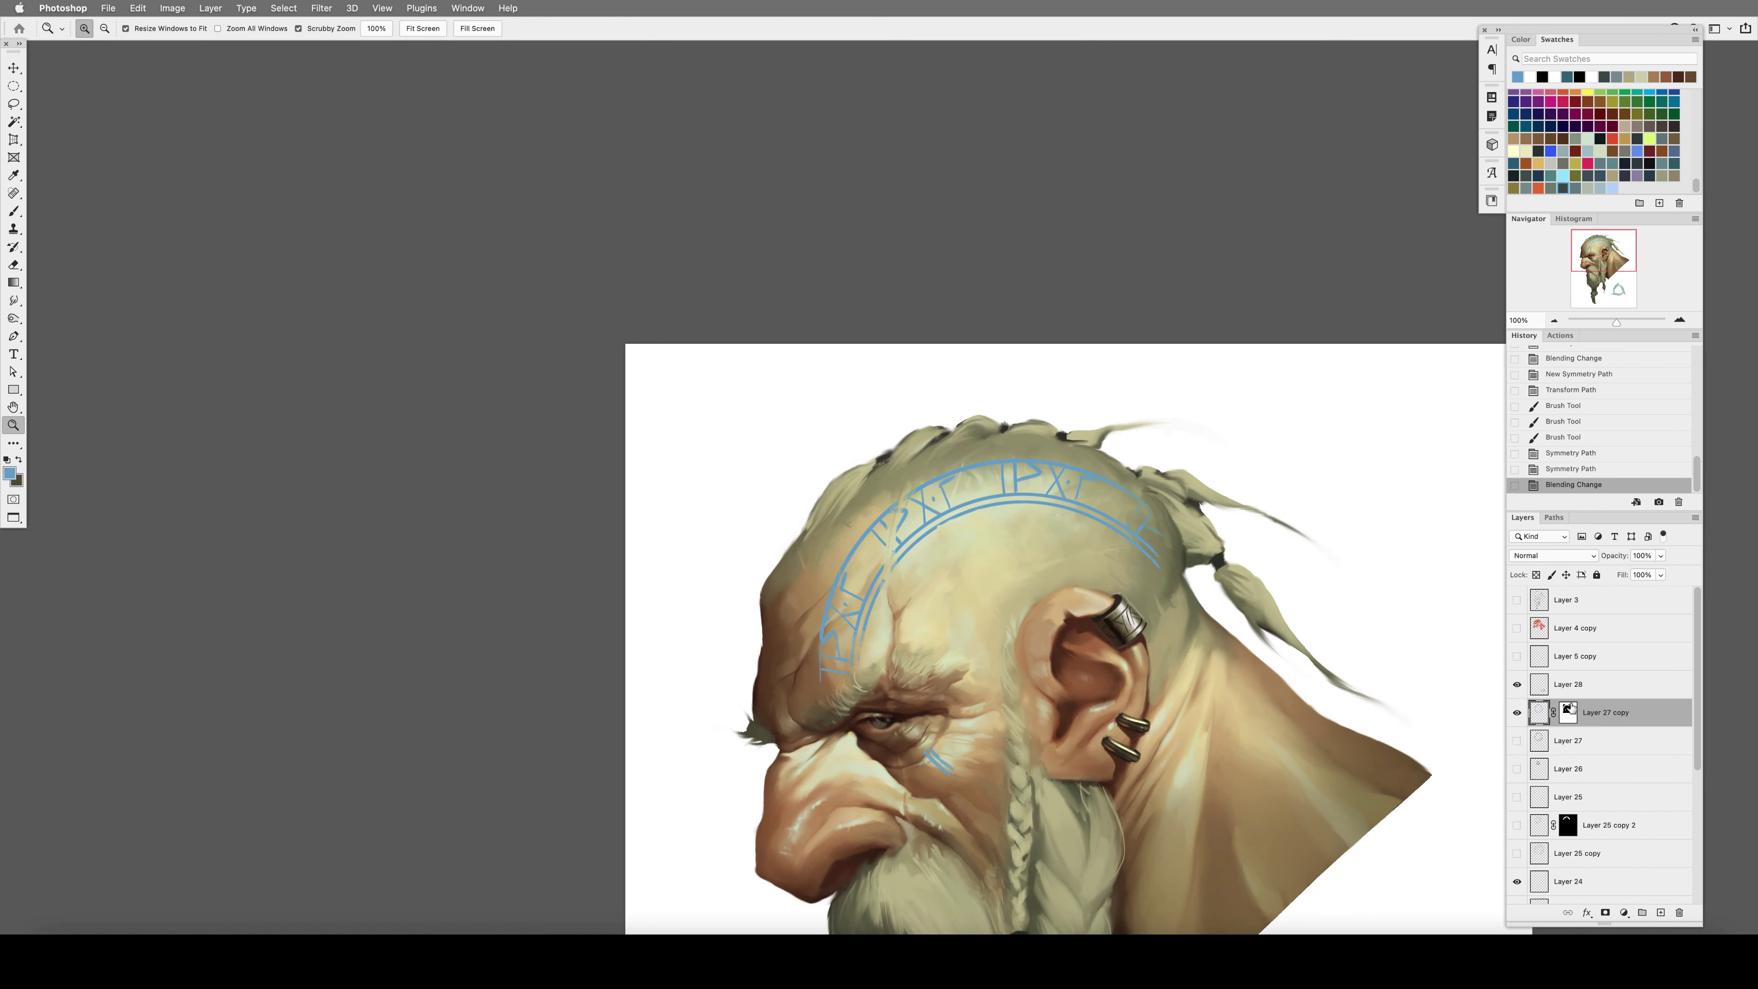
{"action": "left_click", "coordinate": [1554, 556]}
{"action": "left_click", "coordinate": [1576, 636]}
{"action": "left_click", "coordinate": [1536, 575]}
{"action": "key", "text": "alt+BackSpace"}
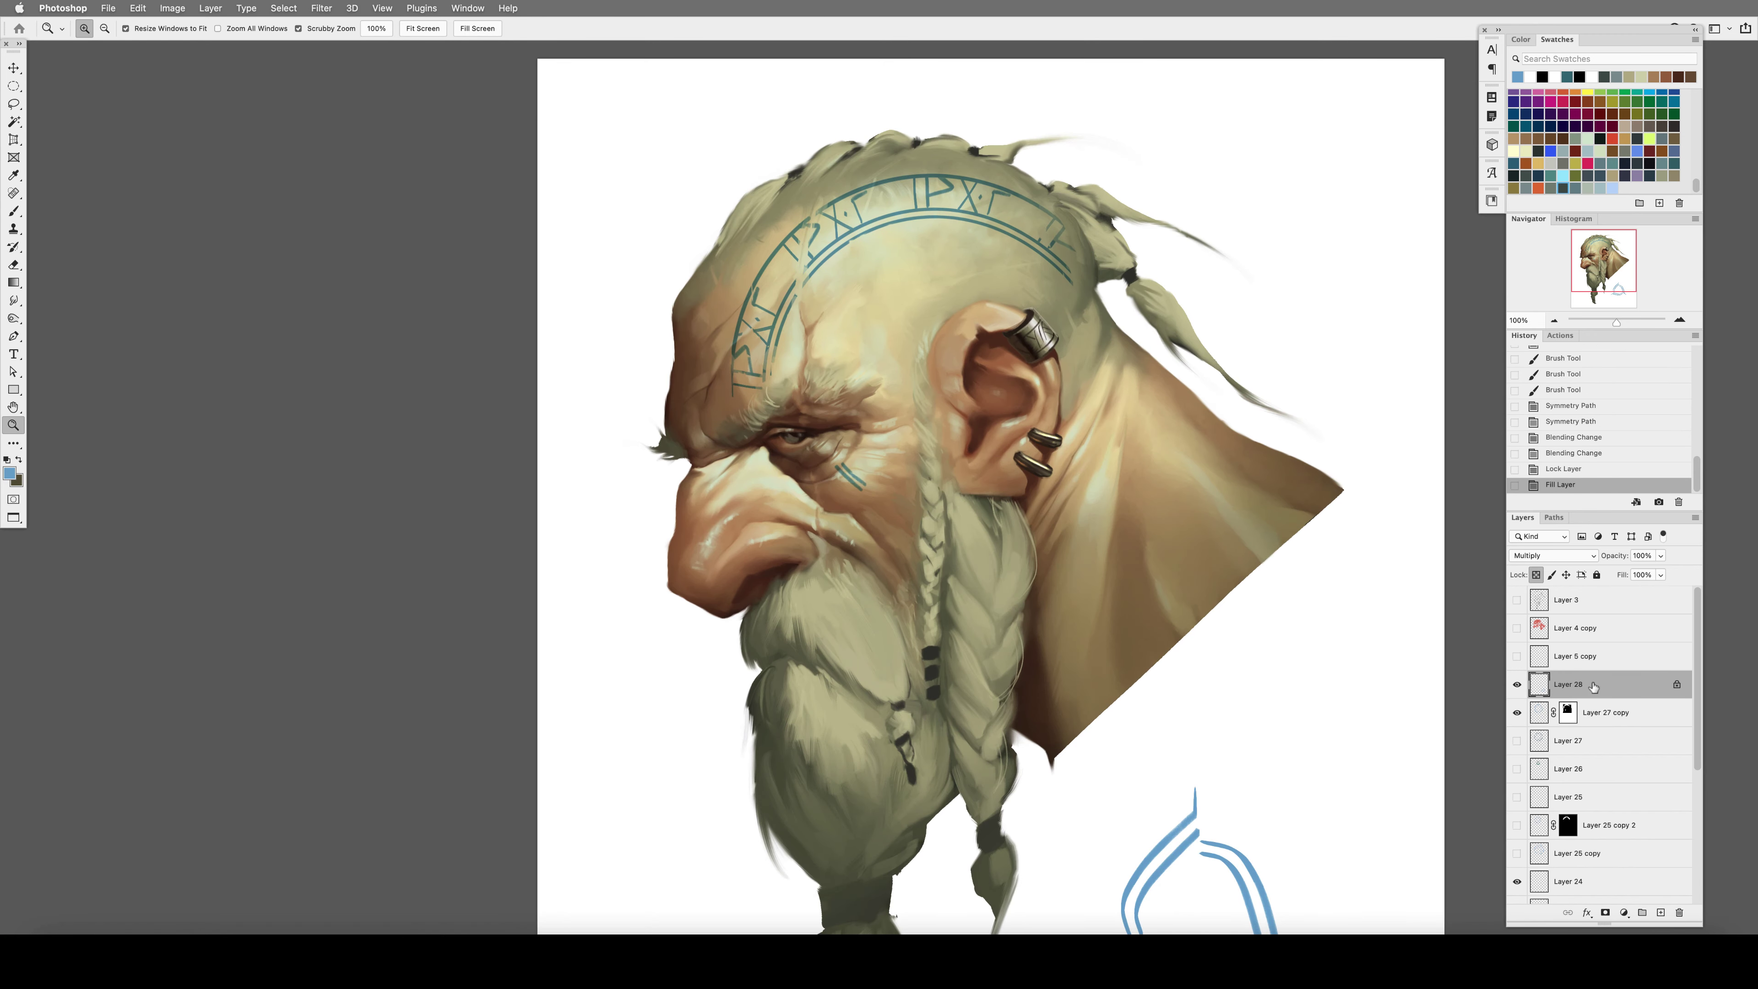
Move the knot onto the neck, rotating, squashing and skewing it to fit.
{"action": "key", "text": "v"}
{"action": "left_click_drag", "start_coordinate": [1190, 831], "coordinate": [1259, 416]}
{"action": "key", "text": "ctrl+t"}
{"action": "mouse_move", "coordinate": [1301, 325]}
{"action": "left_mouse_down"}
{"action": "mouse_move", "coordinate": [1204, 284]}
{"action": "mouse_move", "coordinate": [1201, 565]}
{"action": "mouse_move", "coordinate": [1305, 519]}
{"action": "left_mouse_up"}
{"action": "key", "text": "super+shift+h"}
{"action": "key", "text": "super+t"}
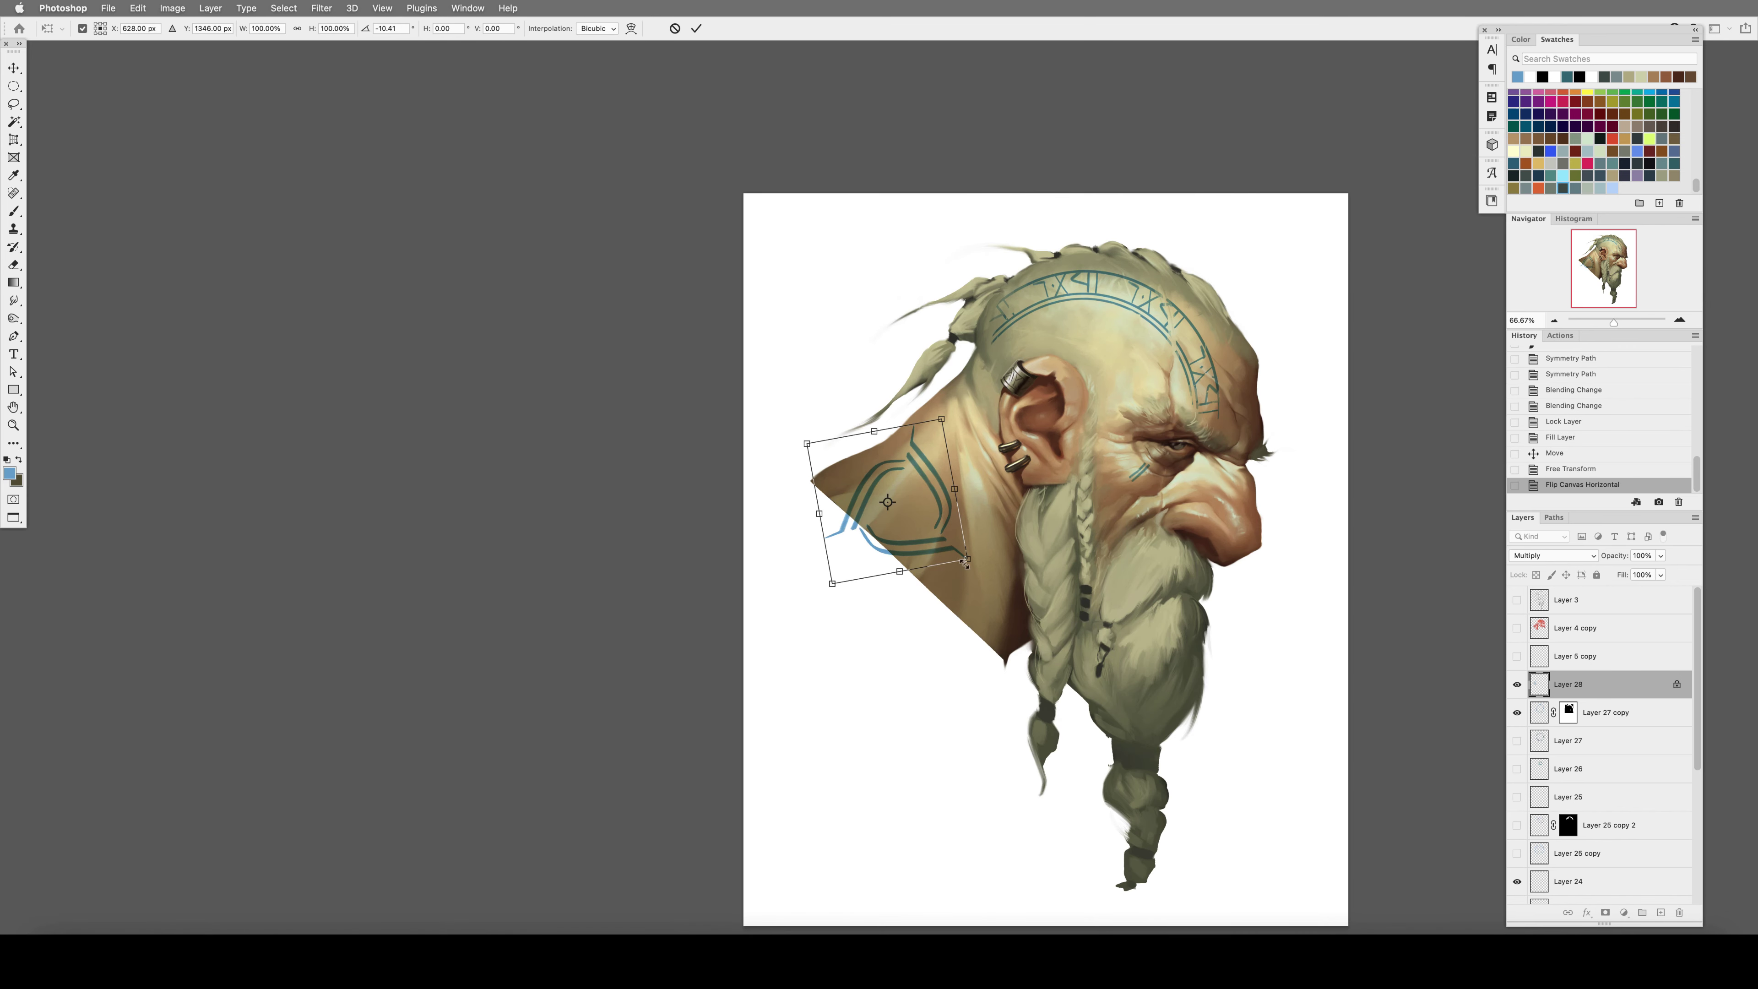
{"action": "left_click_drag", "start_coordinate": [871, 443], "coordinate": [873, 459]}
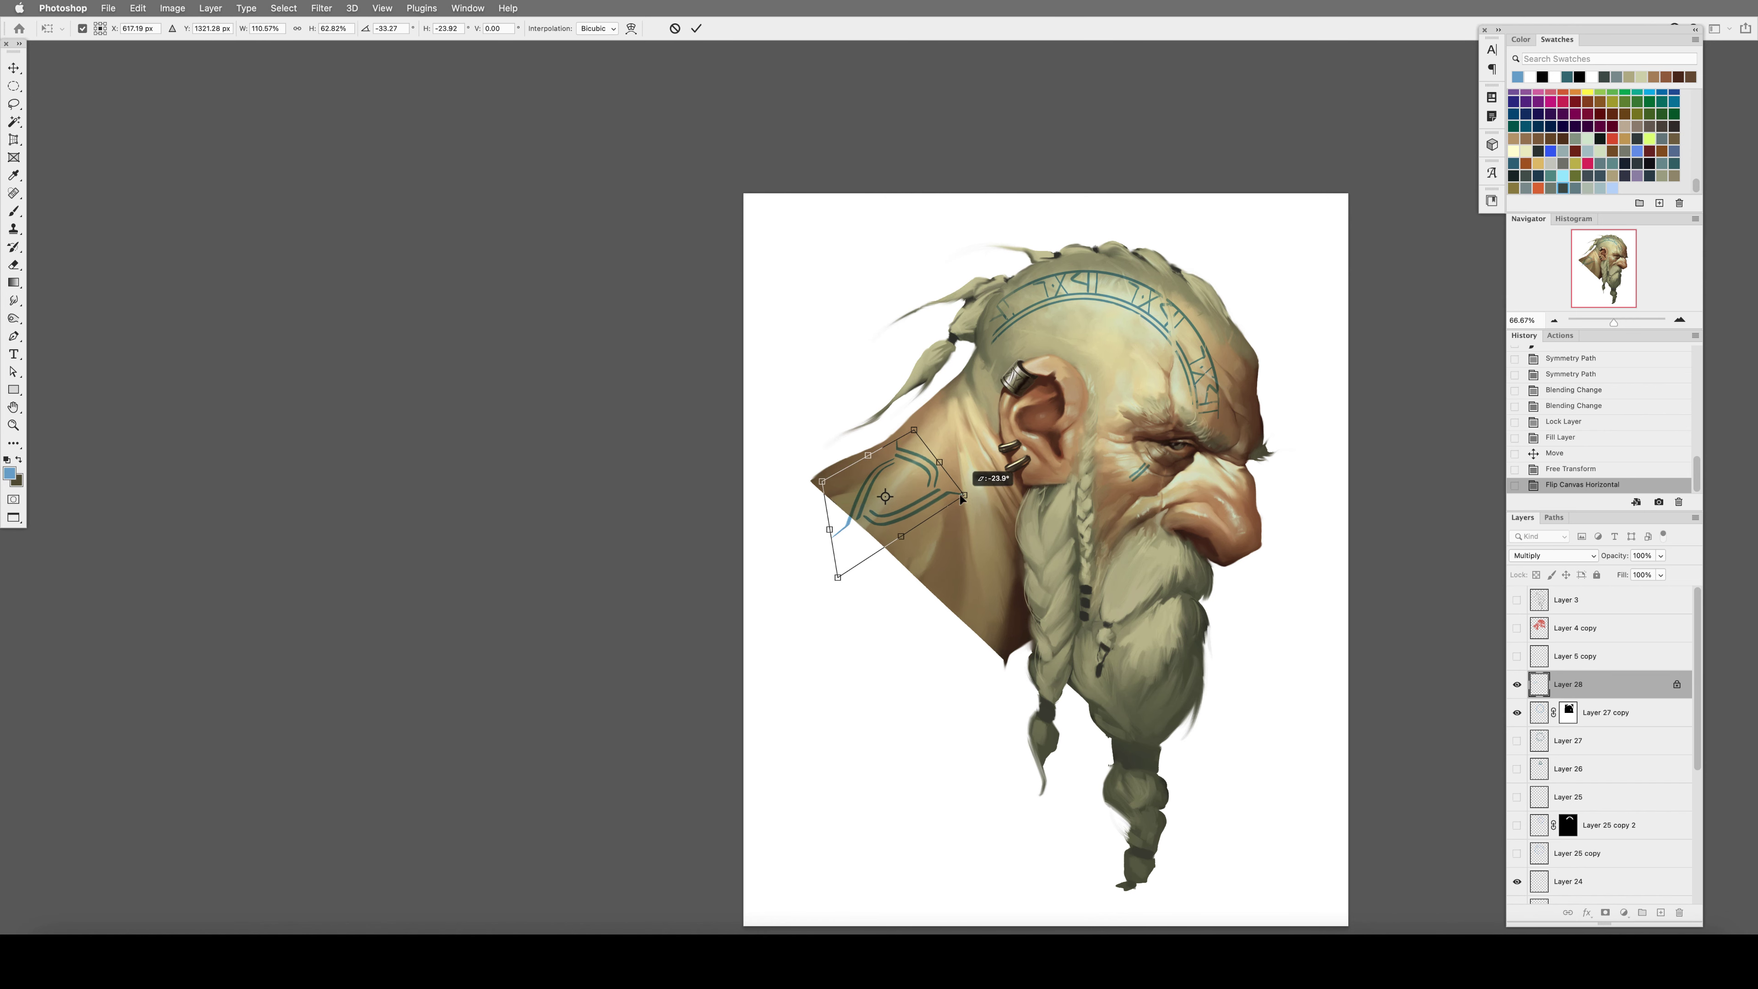
{"action": "left_click_drag", "start_coordinate": [962, 499], "coordinate": [961, 497]}
Warp the knot tattoo to follow the neck's curve and commit the transform.
{"action": "right_click", "coordinate": [914, 488]}
{"action": "left_click", "coordinate": [945, 580]}
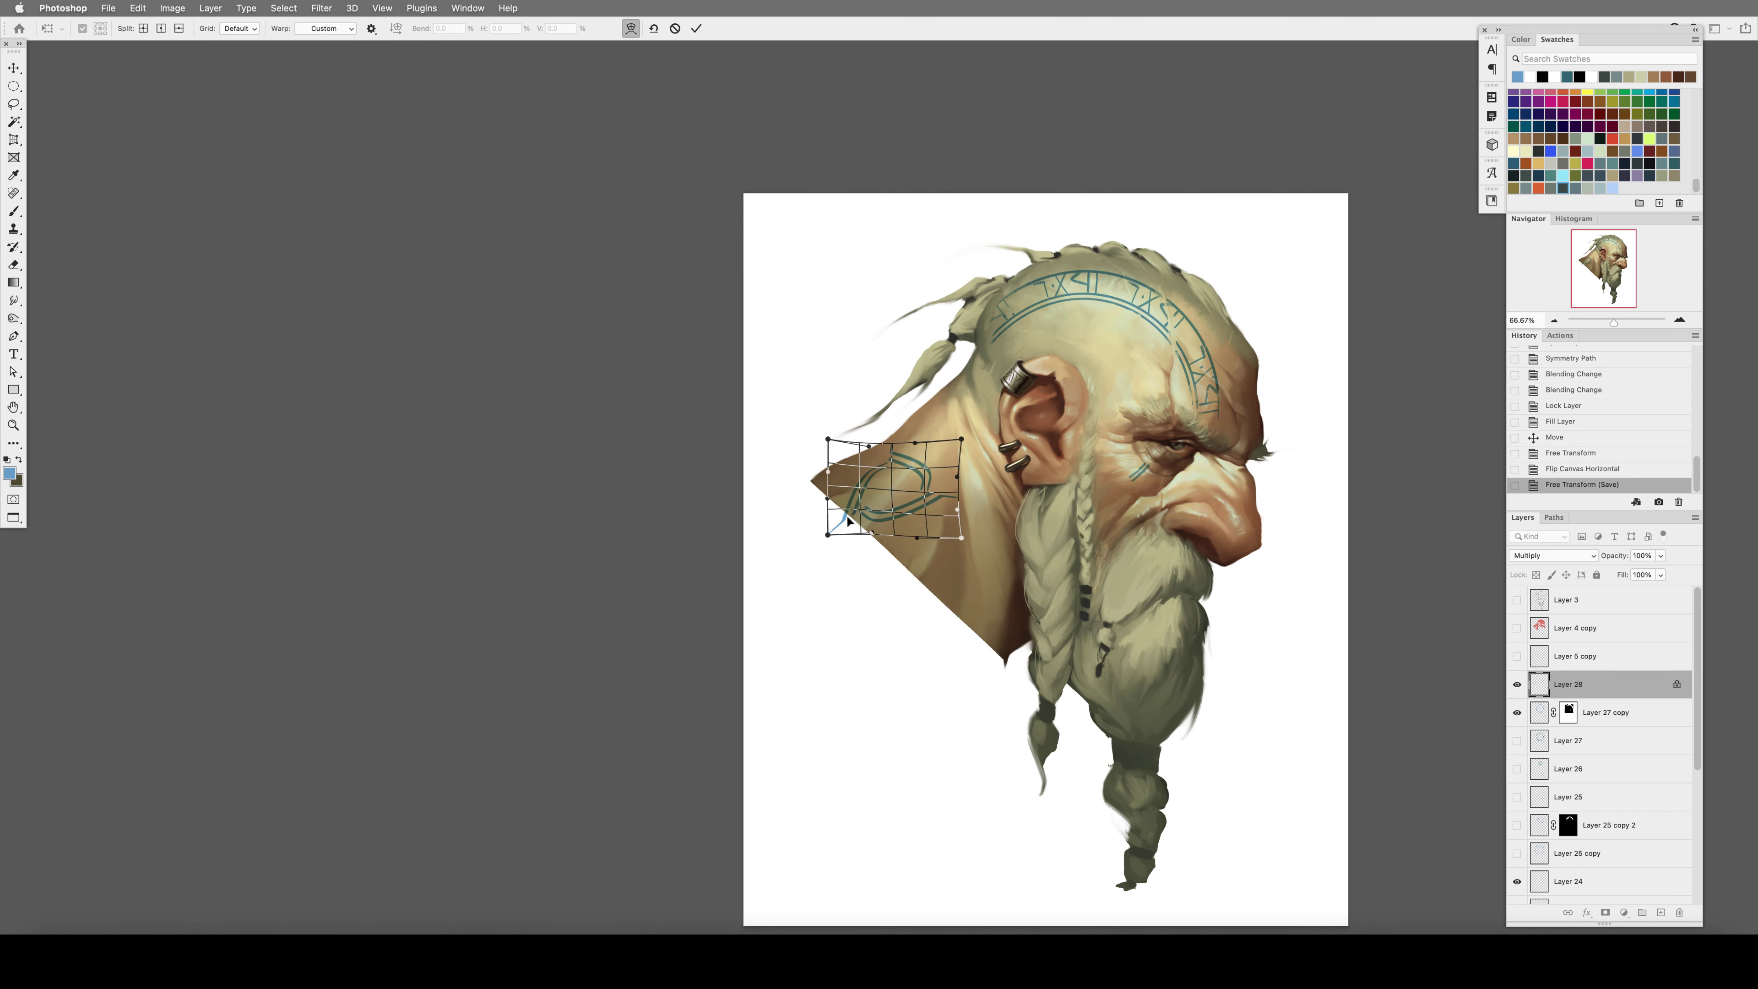
{"action": "key", "text": "Return"}
{"action": "key", "text": "z"}
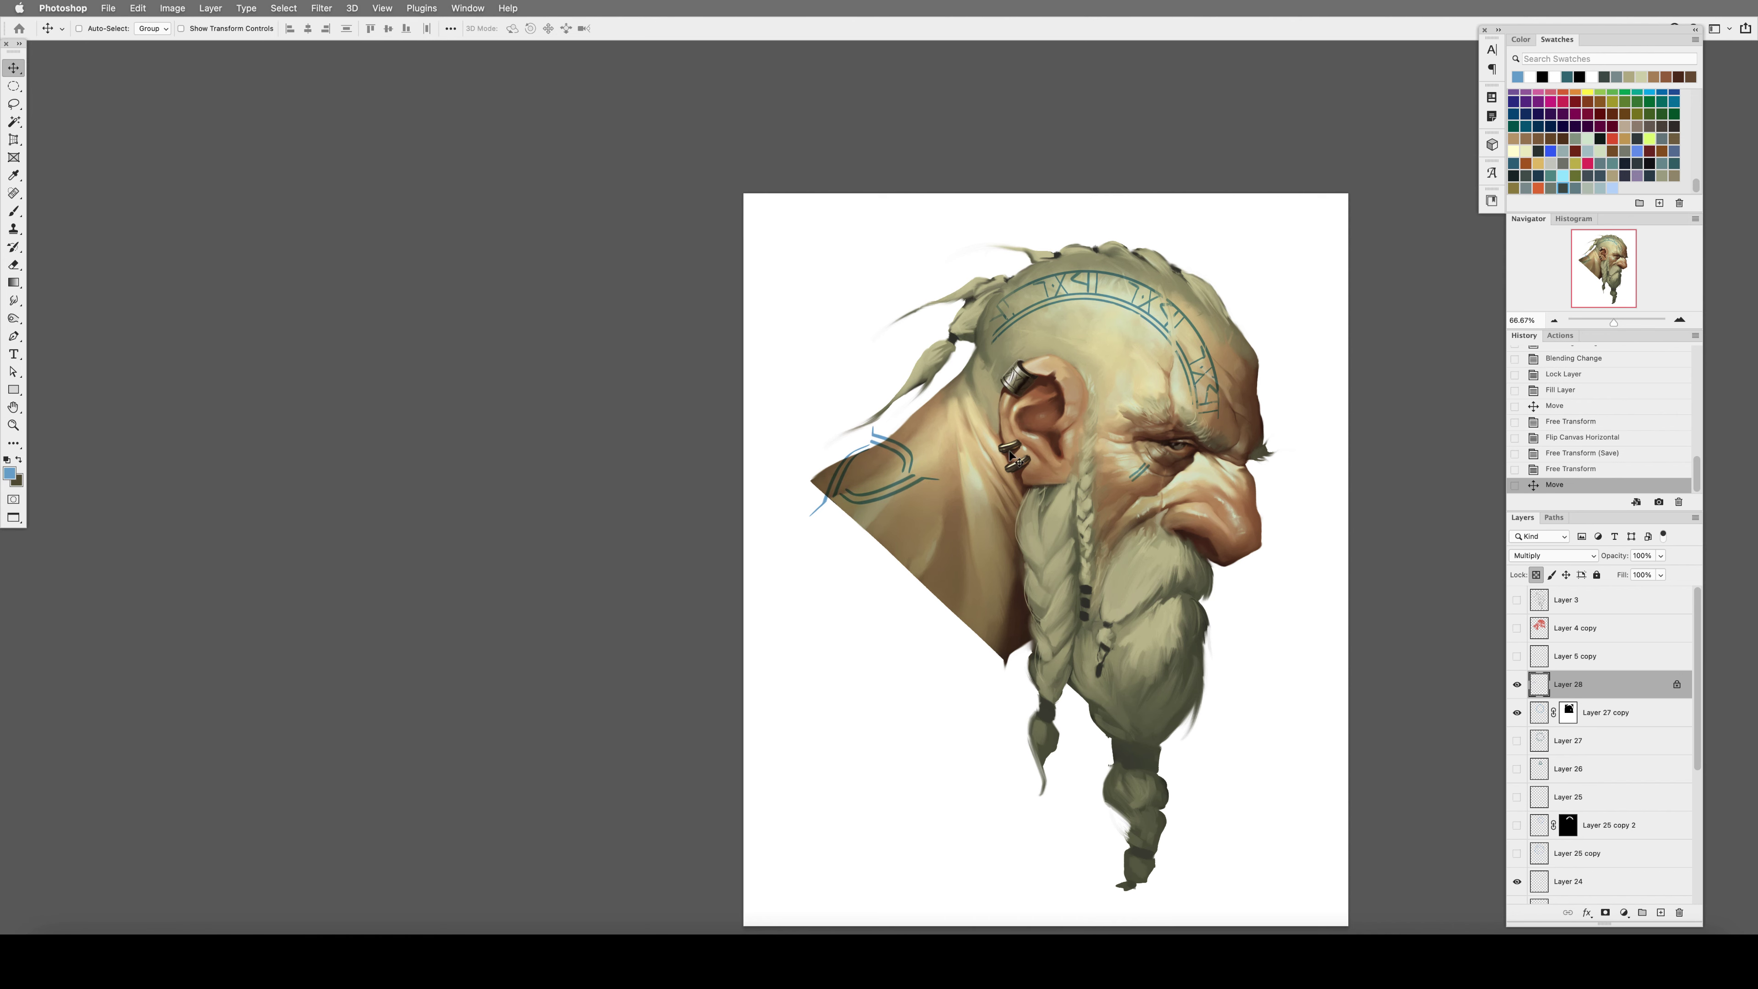
{"action": "key", "text": "ctrl+t"}
{"action": "key", "text": "Return"}
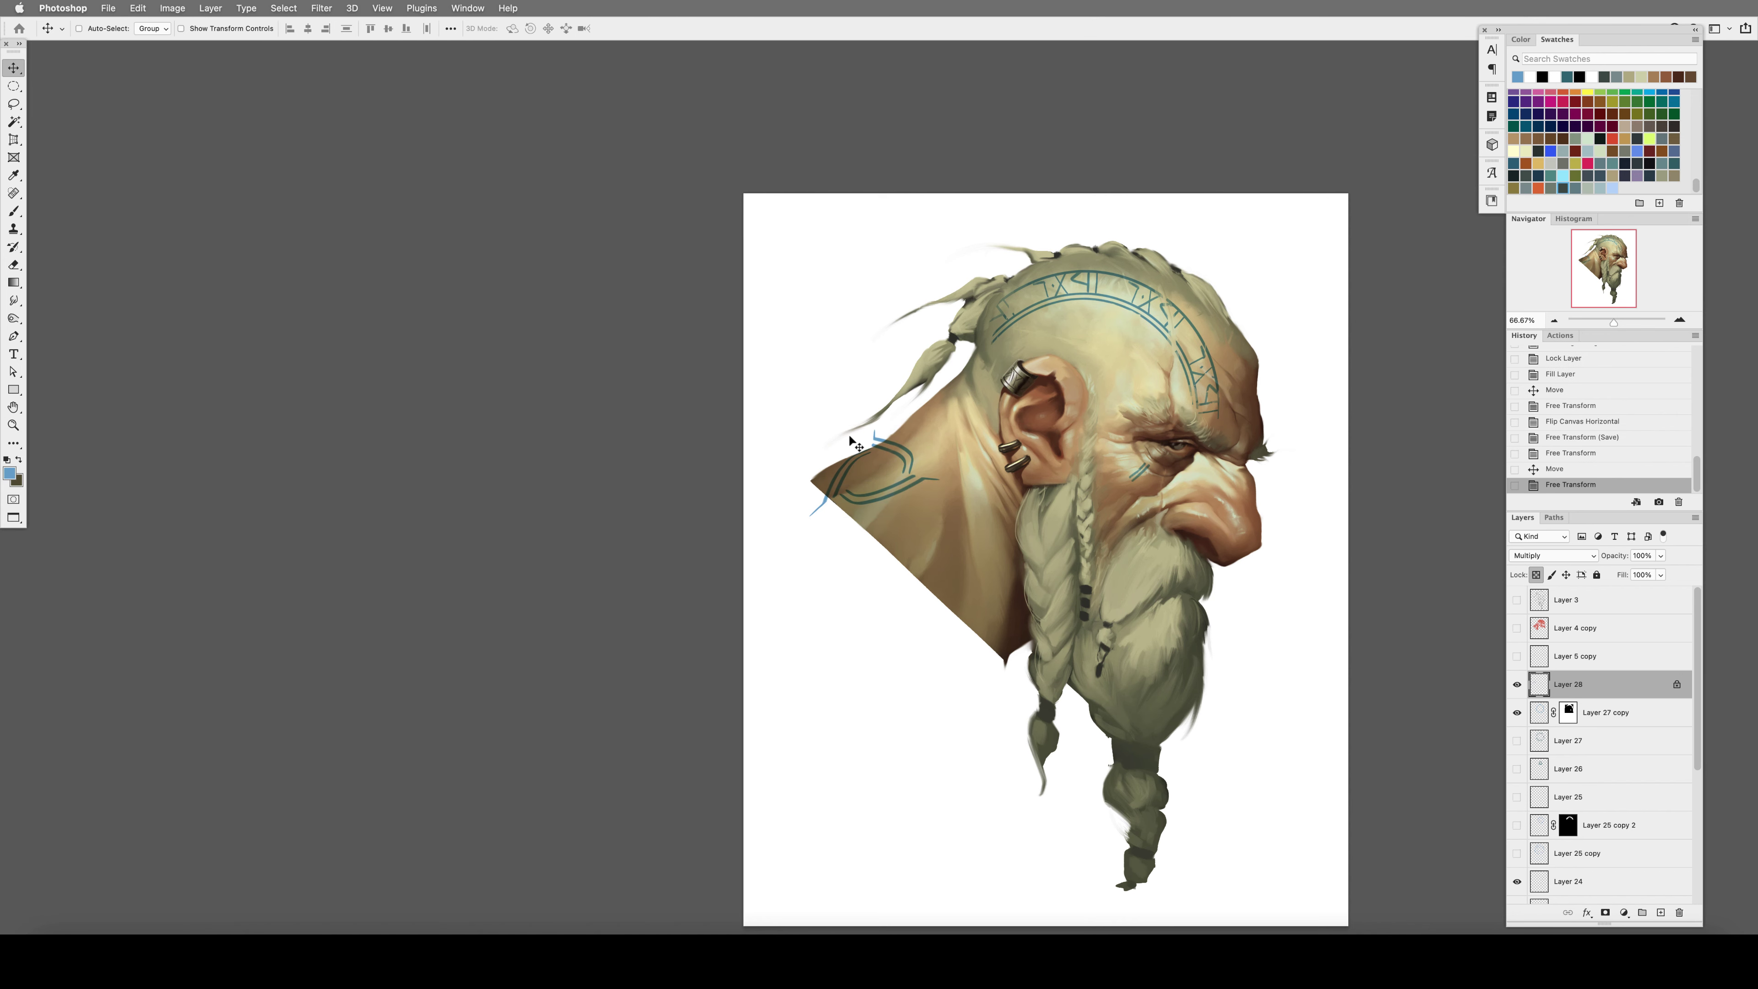